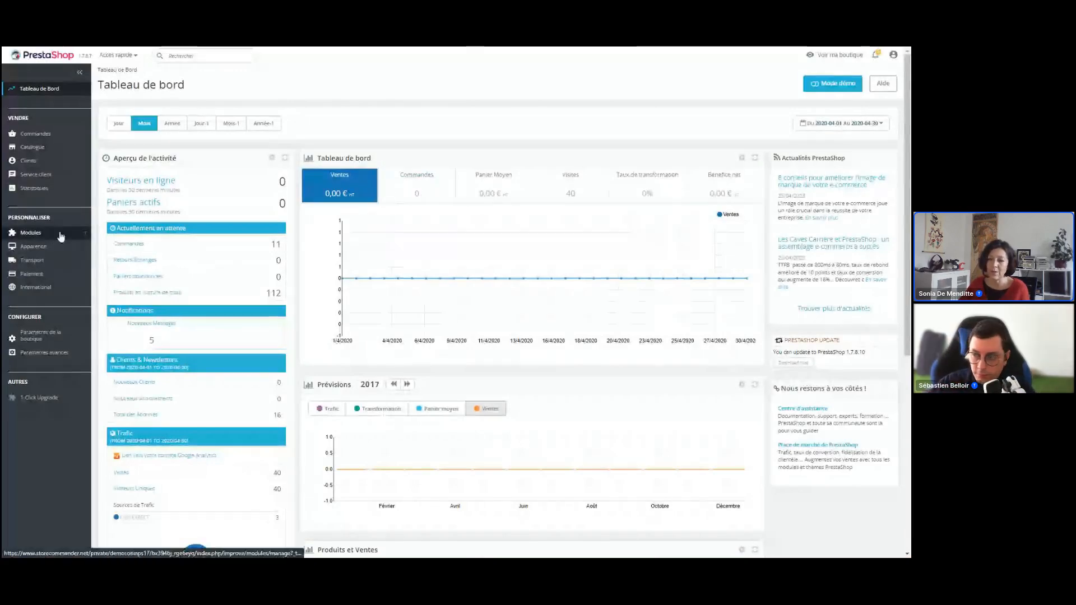
Launch StoreCommander from the PrestaShop modules and look through its catalog and orders functions.
mouse_move(41, 240)
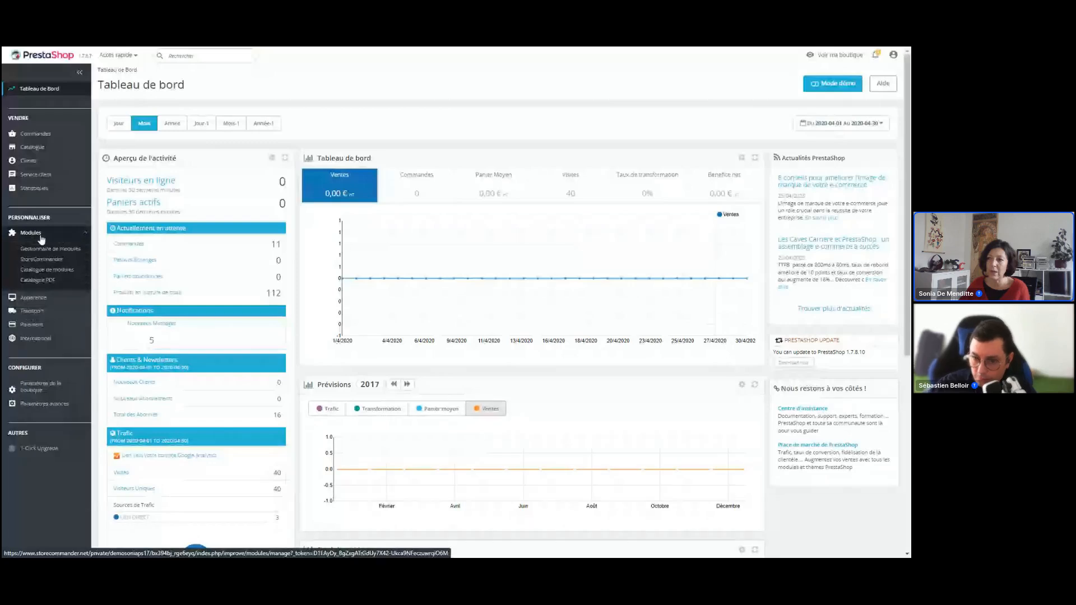
click(47, 265)
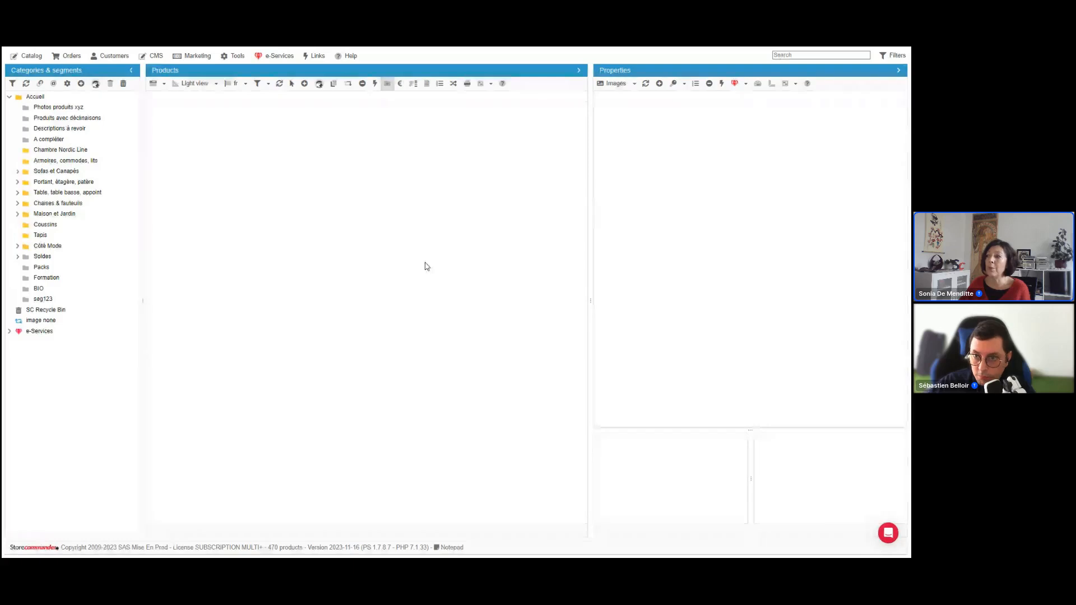
click(28, 57)
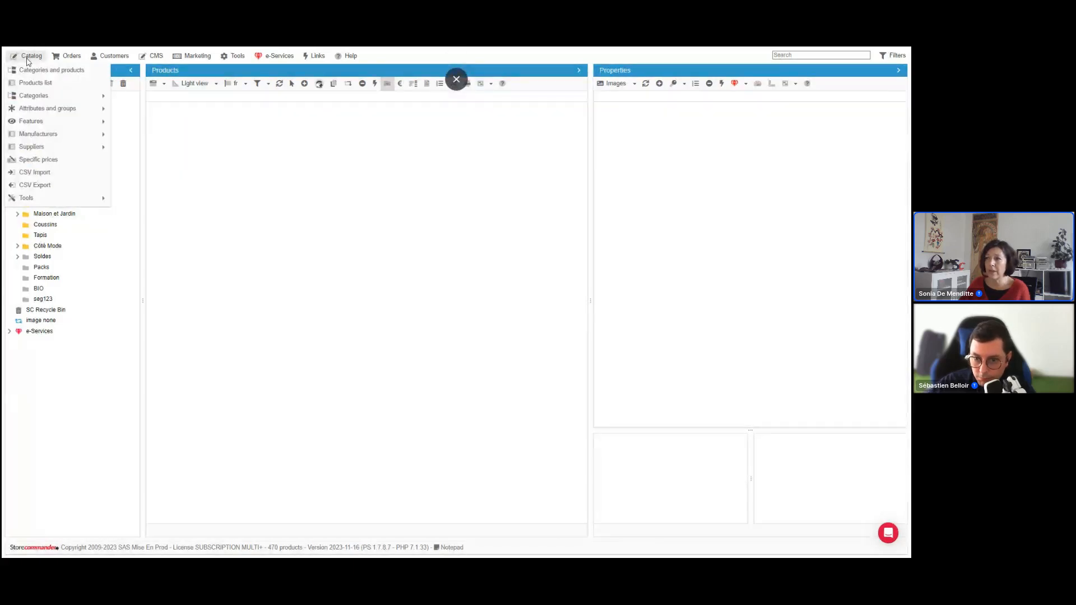
mouse_move(71, 61)
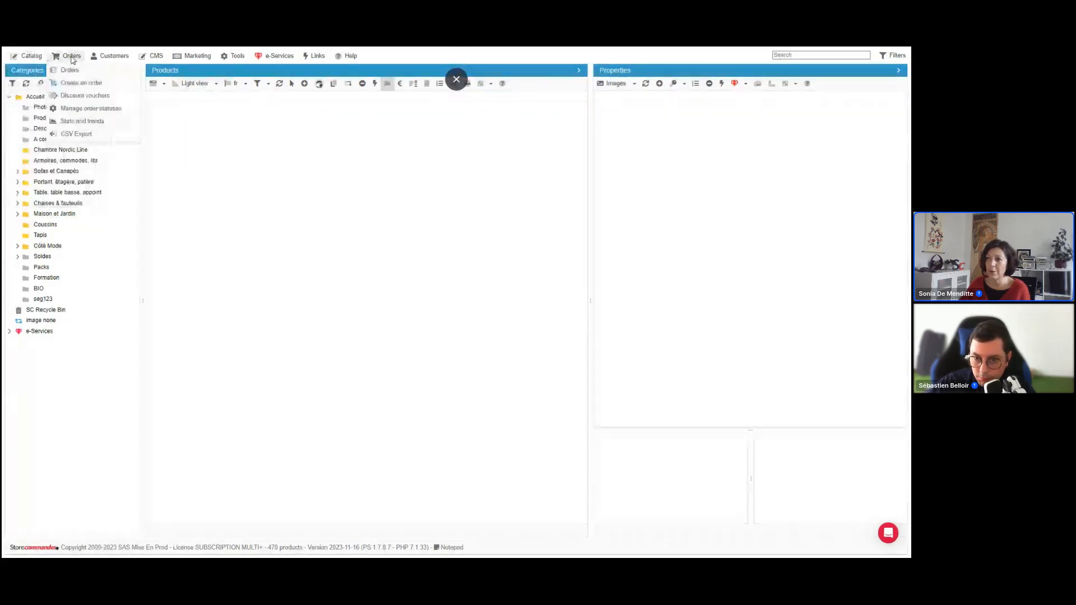
mouse_move(104, 61)
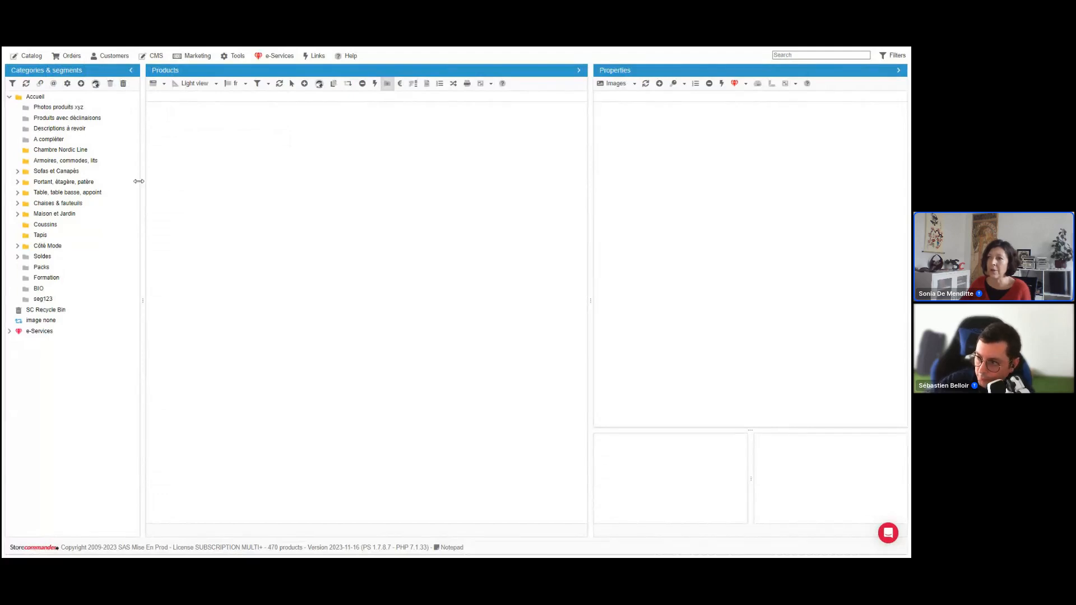
Display the products of the Chambre Nordic Line category in a wider grid and select the product Commode antique 1880587.
click(56, 150)
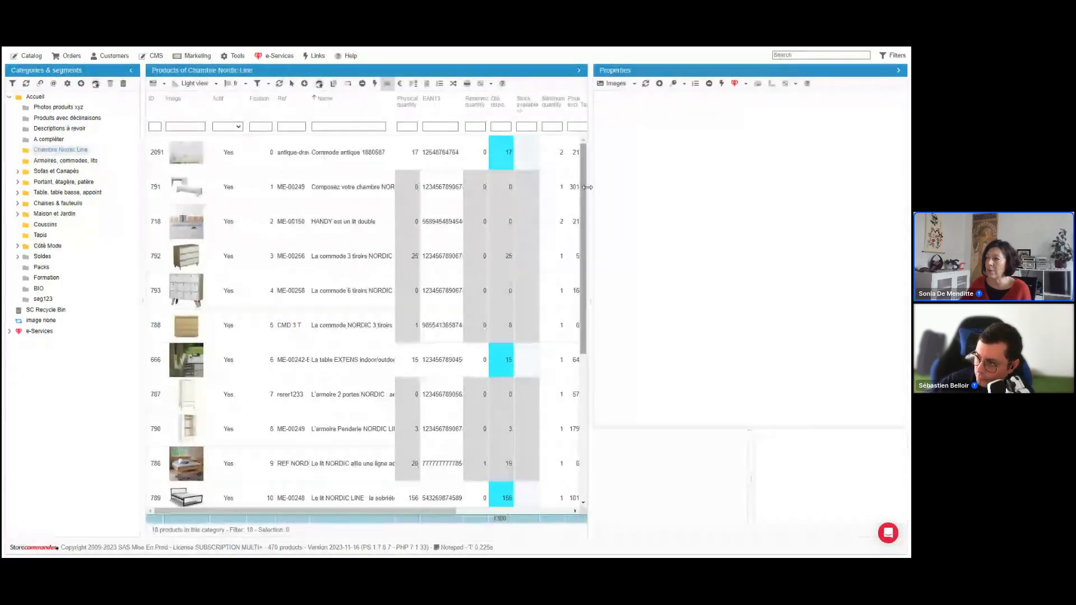
drag(588, 187, 755, 186)
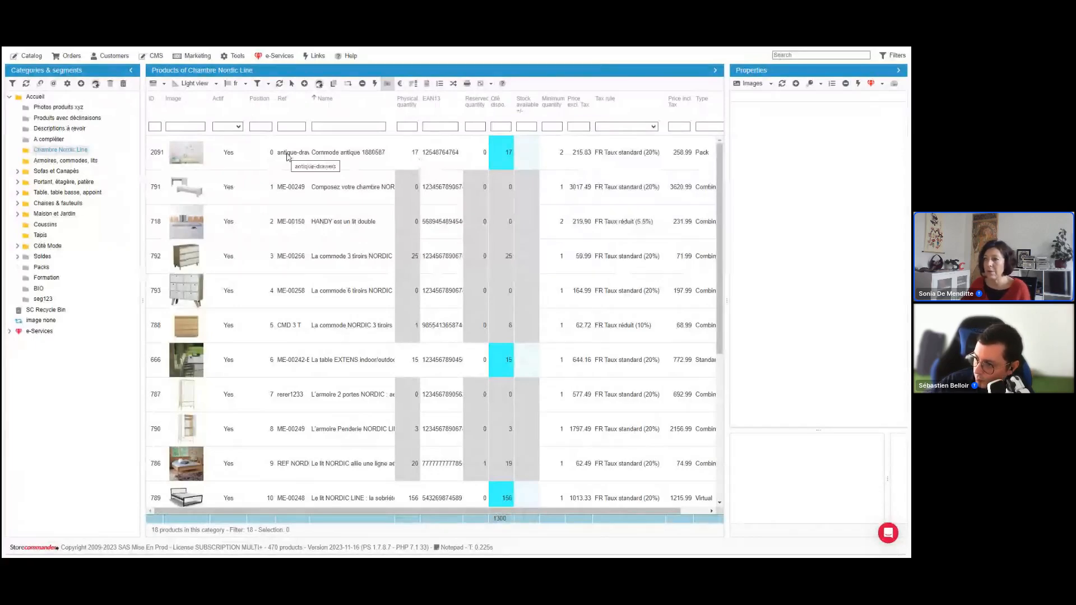
click(215, 84)
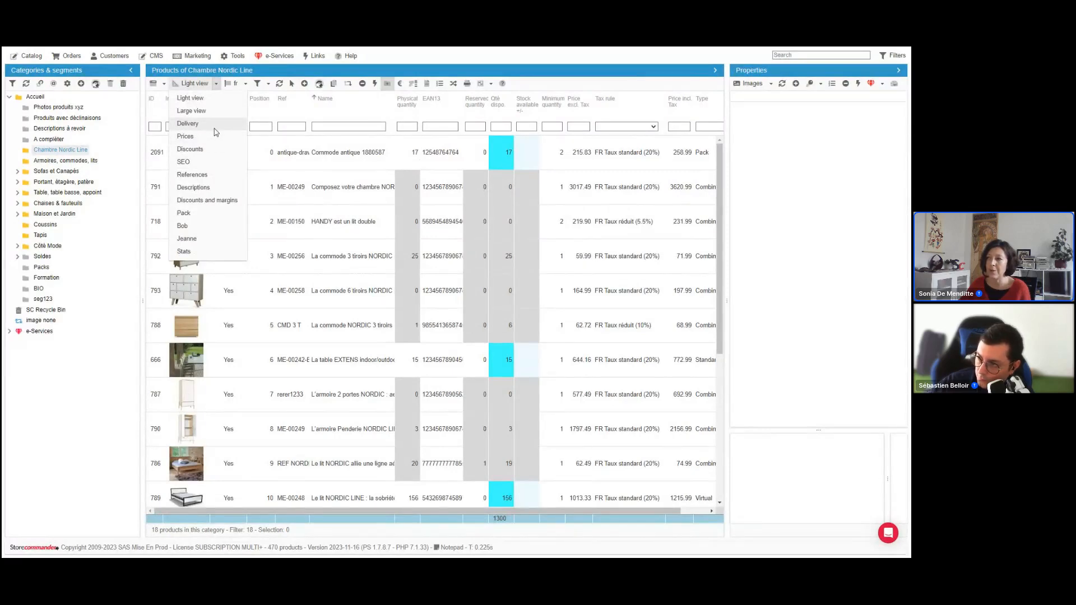
click(342, 152)
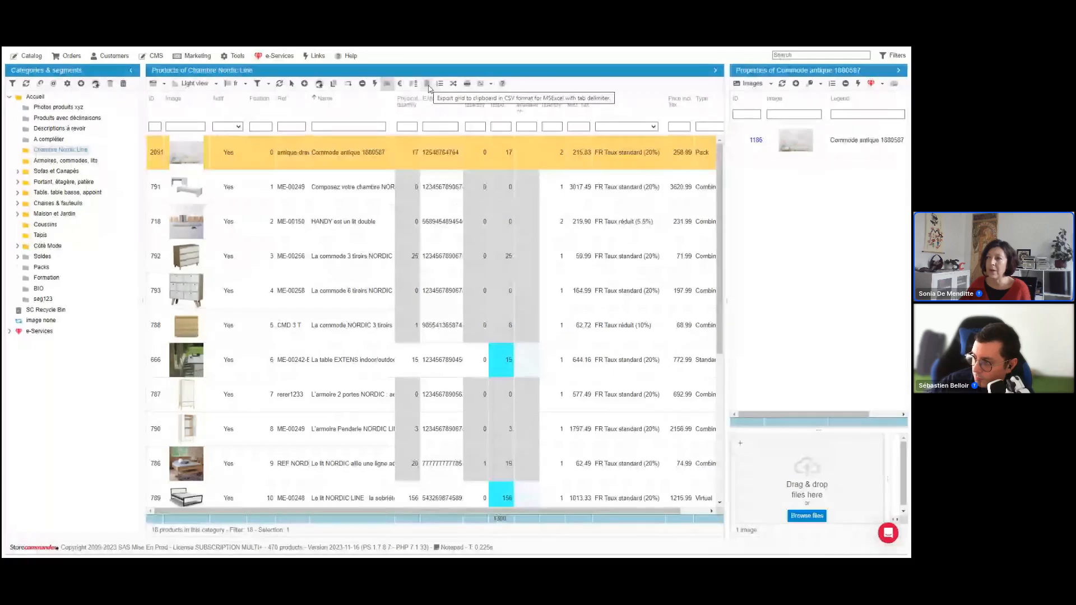
Export the category's product grid to the clipboard in CSV format and paste it into the blank Excel workbook from cell A1.
click(427, 85)
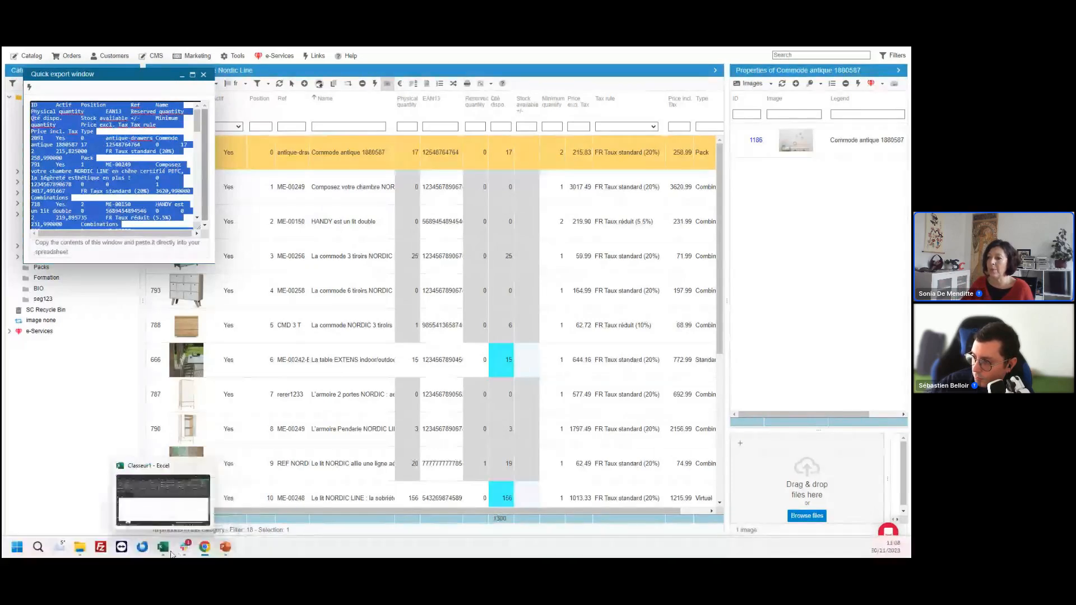
click(171, 553)
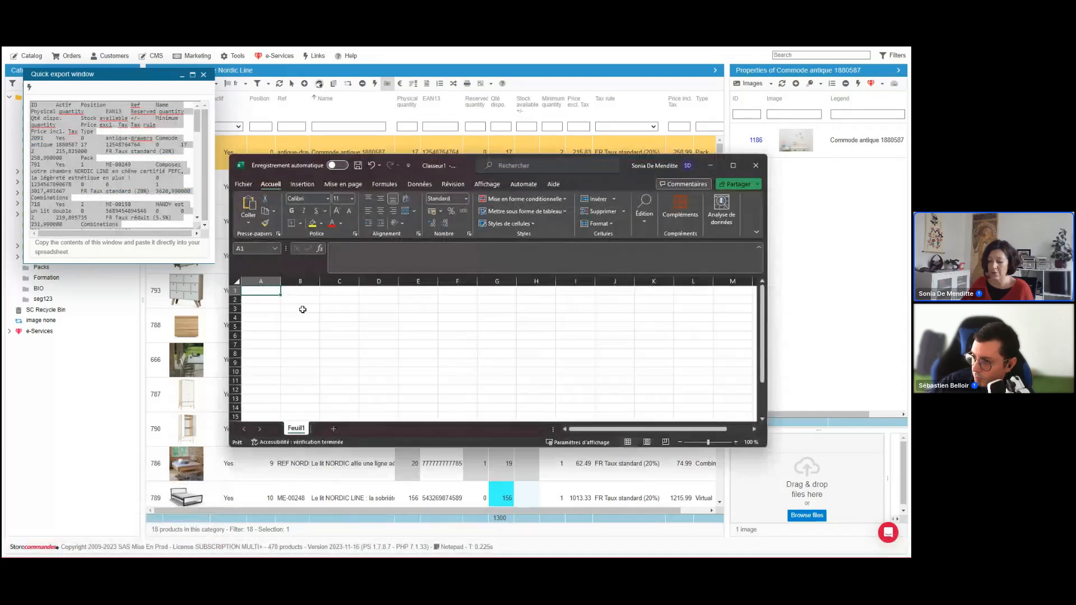
key(ctrl+v)
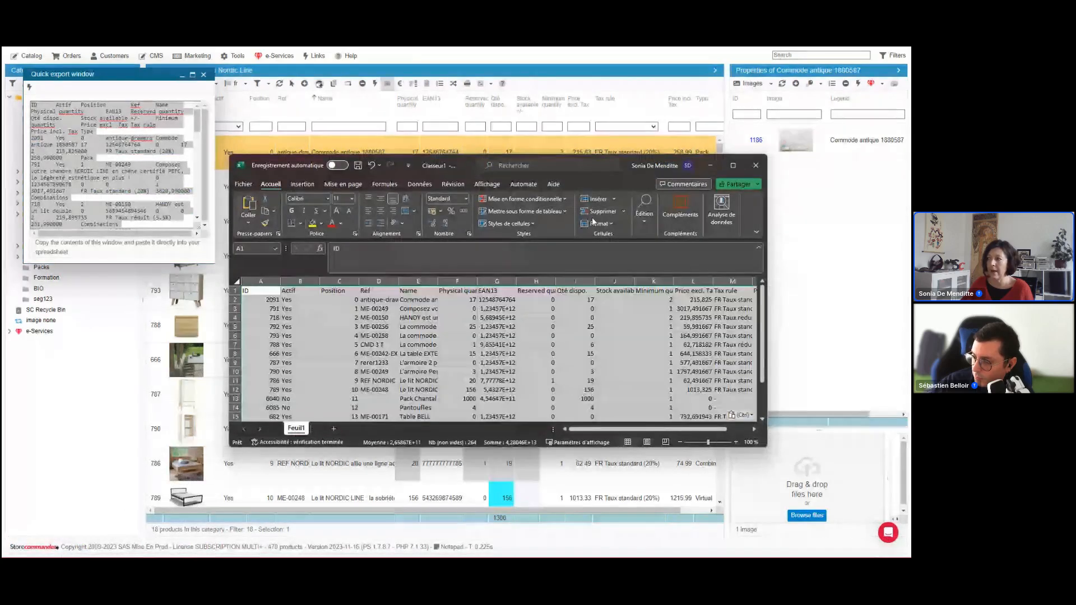
Examine the pasted product data in a maximized Excel window and return to Store Commander.
drag(560, 168, 565, 260)
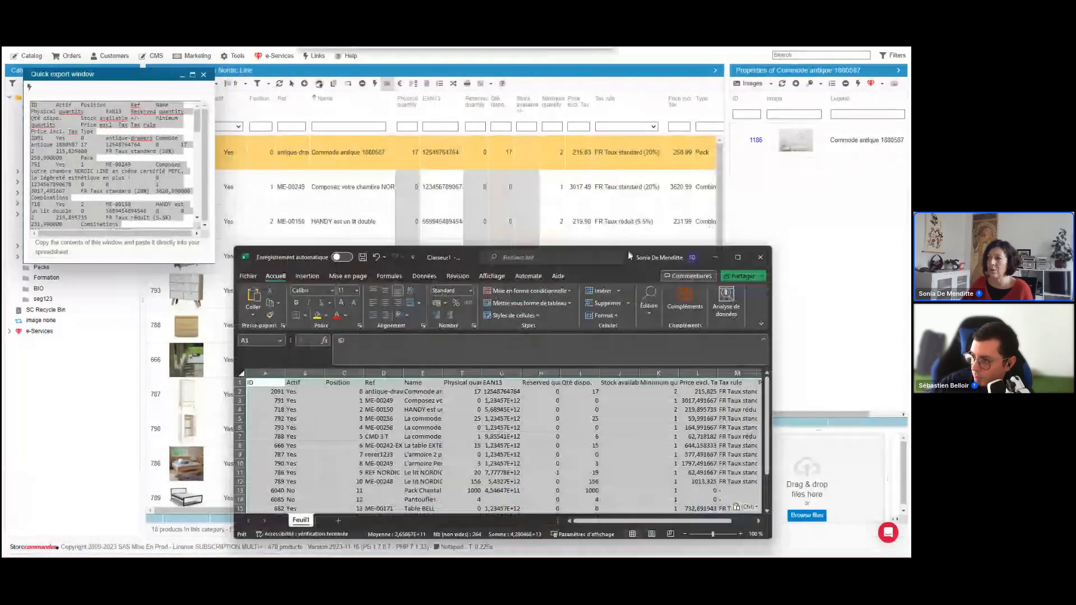
drag(628, 252, 627, 250)
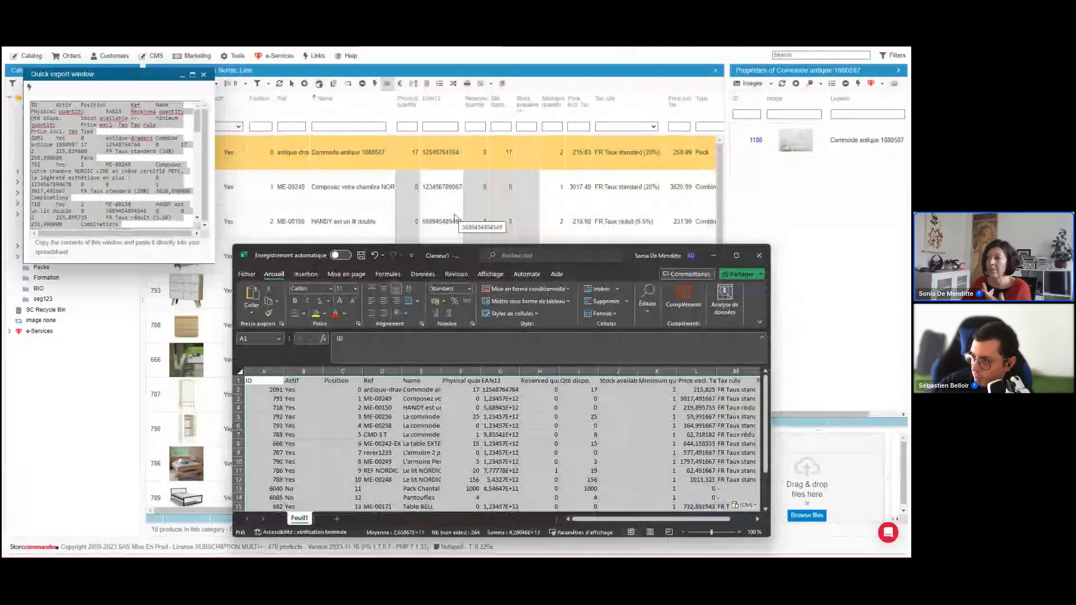
click(735, 255)
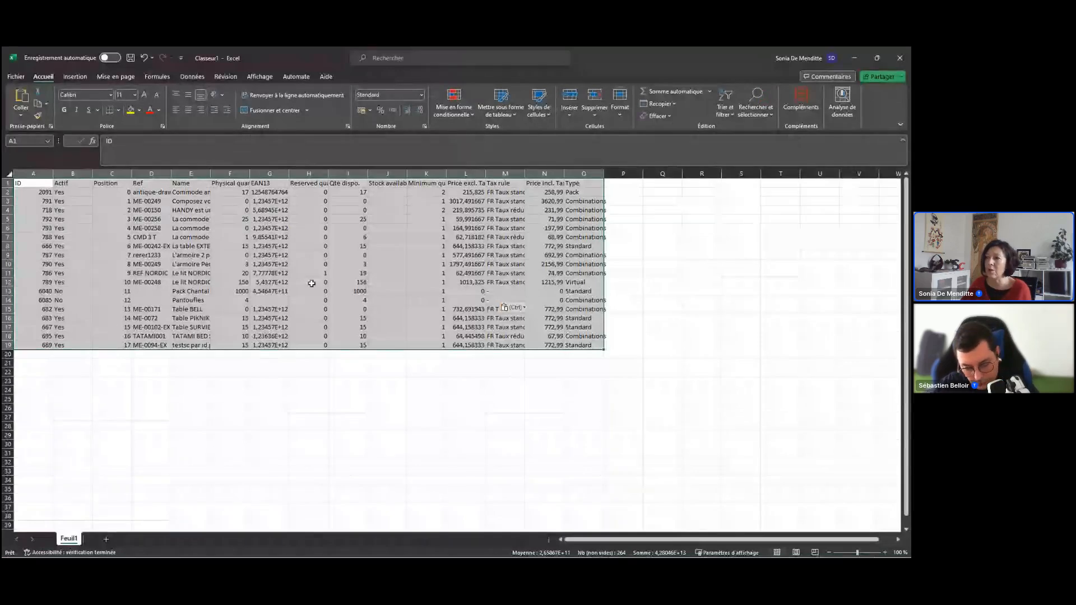
click(376, 219)
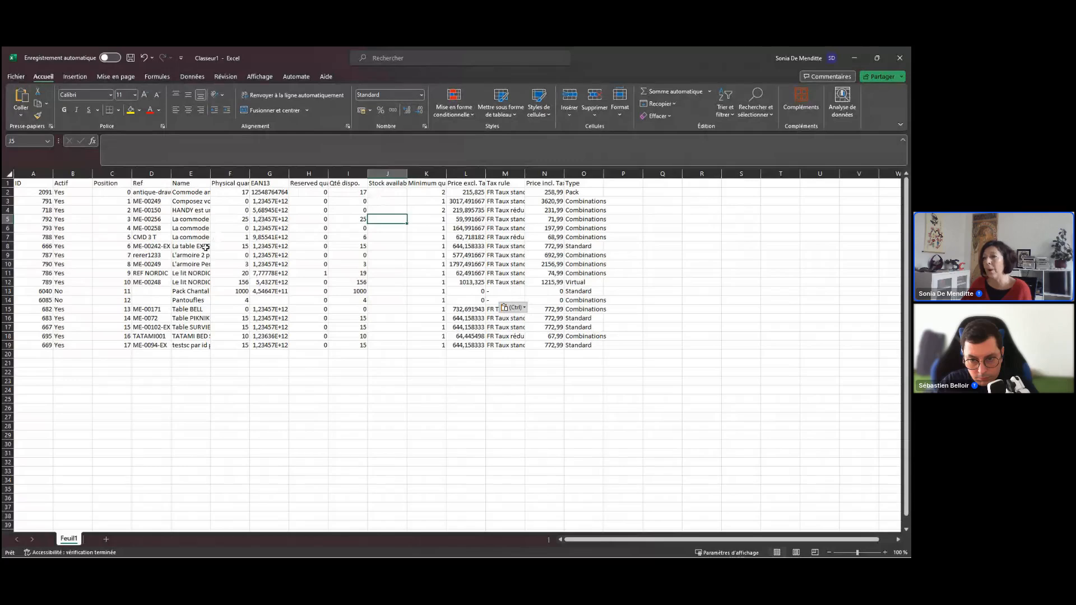
click(852, 58)
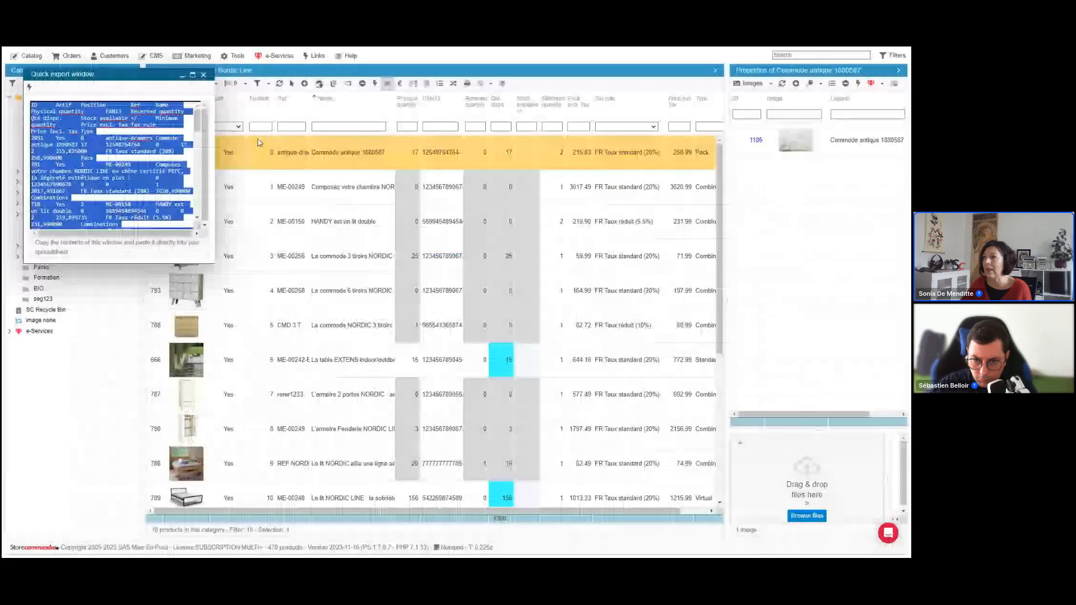
Review the available grid views and the interface customization option, and switch the product grid to the Bob view.
click(195, 84)
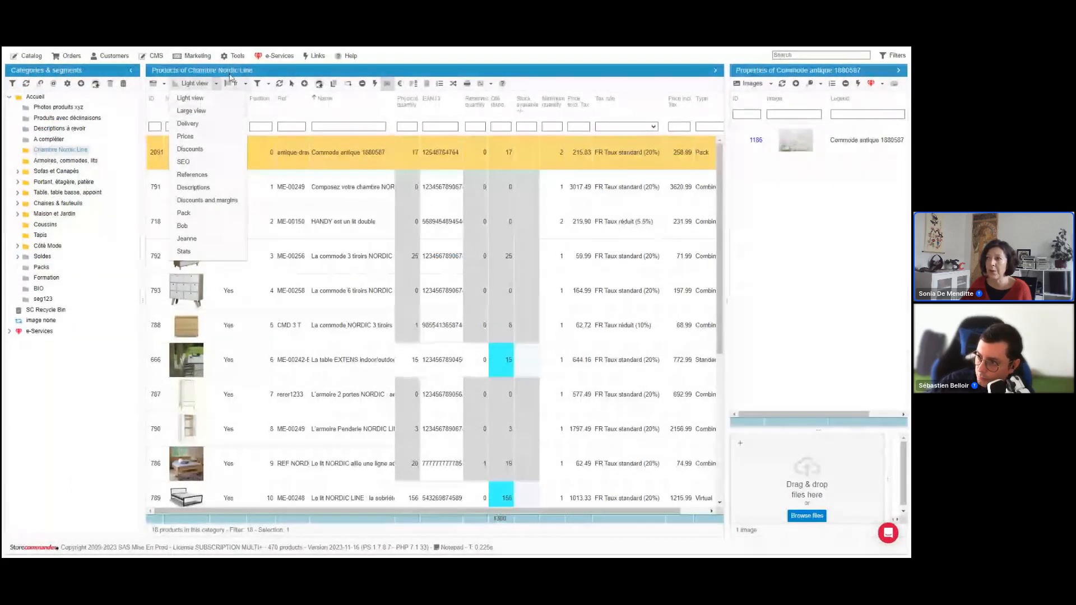
click(235, 55)
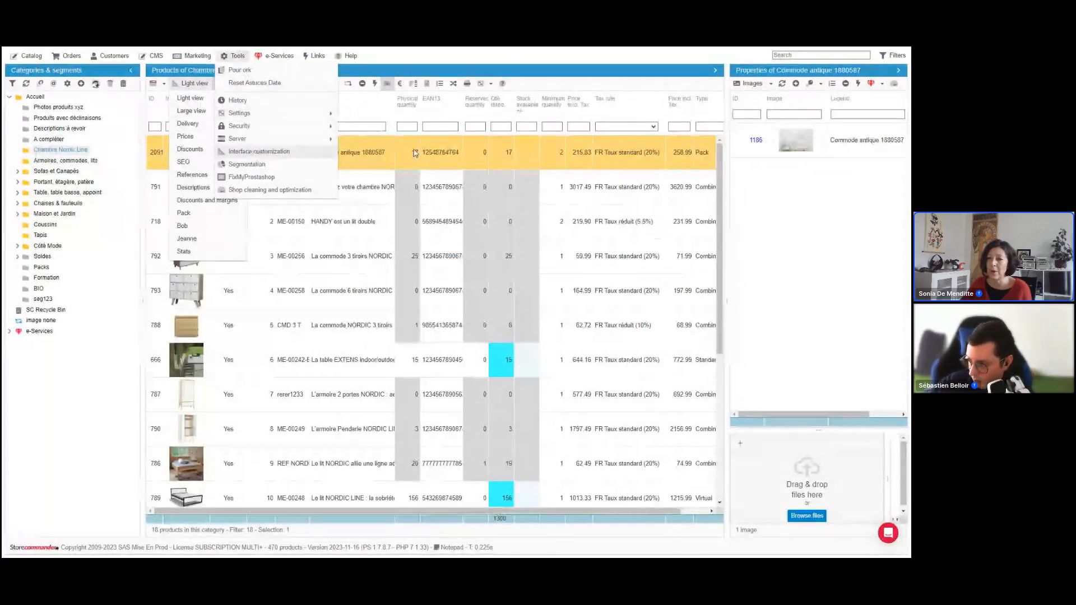
click(361, 168)
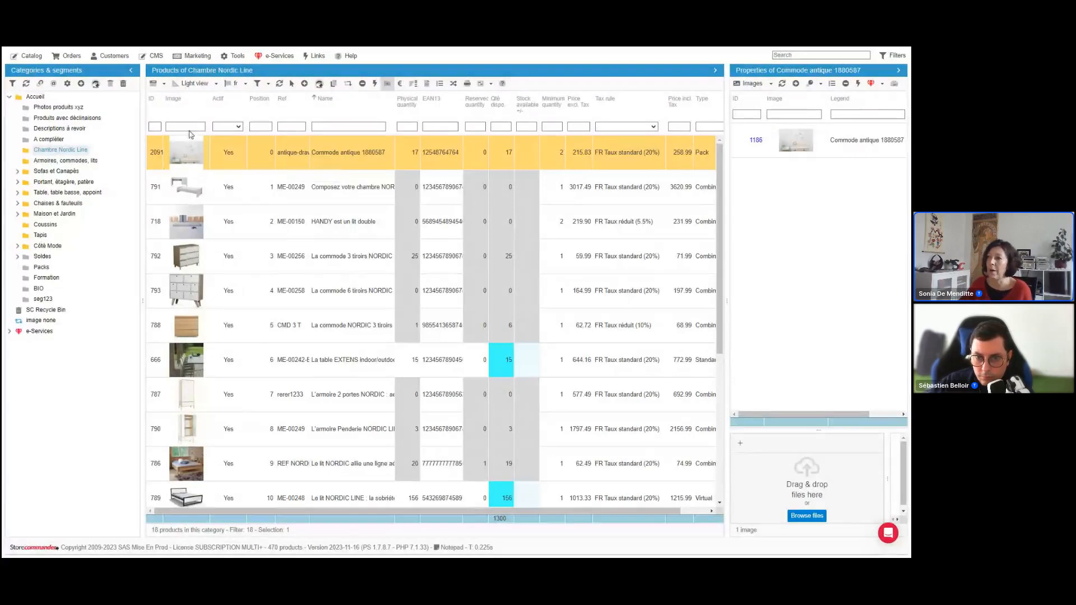
click(201, 86)
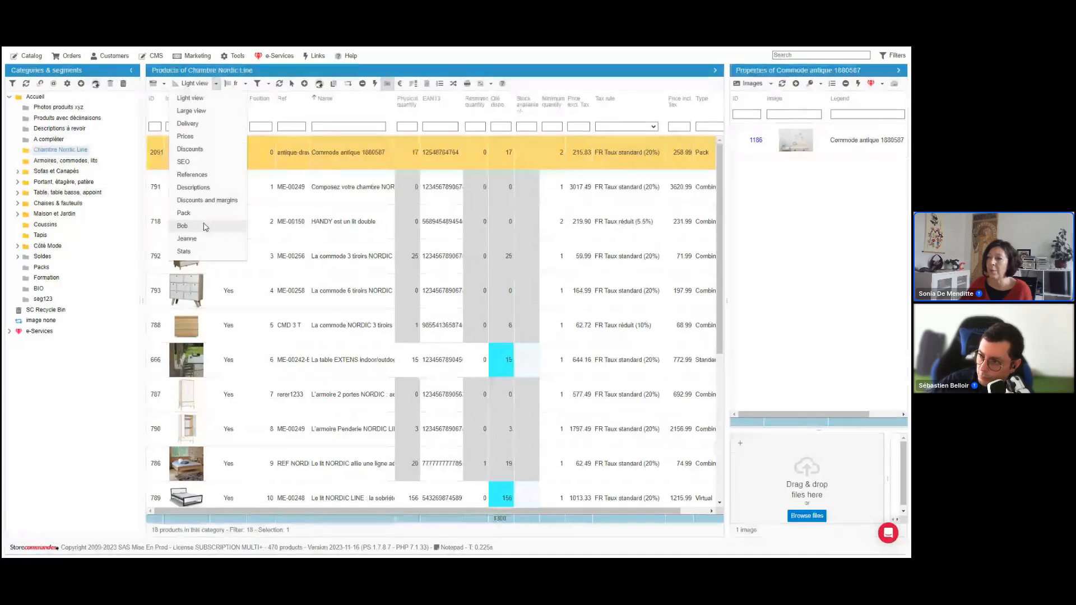
click(205, 226)
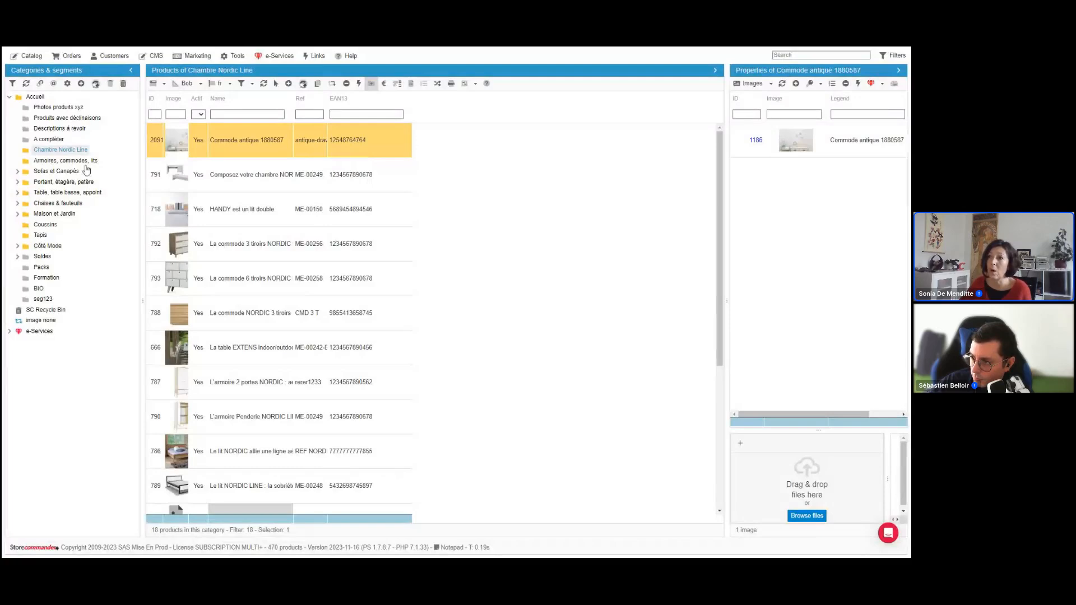
Display the list of all catalog products and generate its quick CSV export, closing the export window again.
click(37, 57)
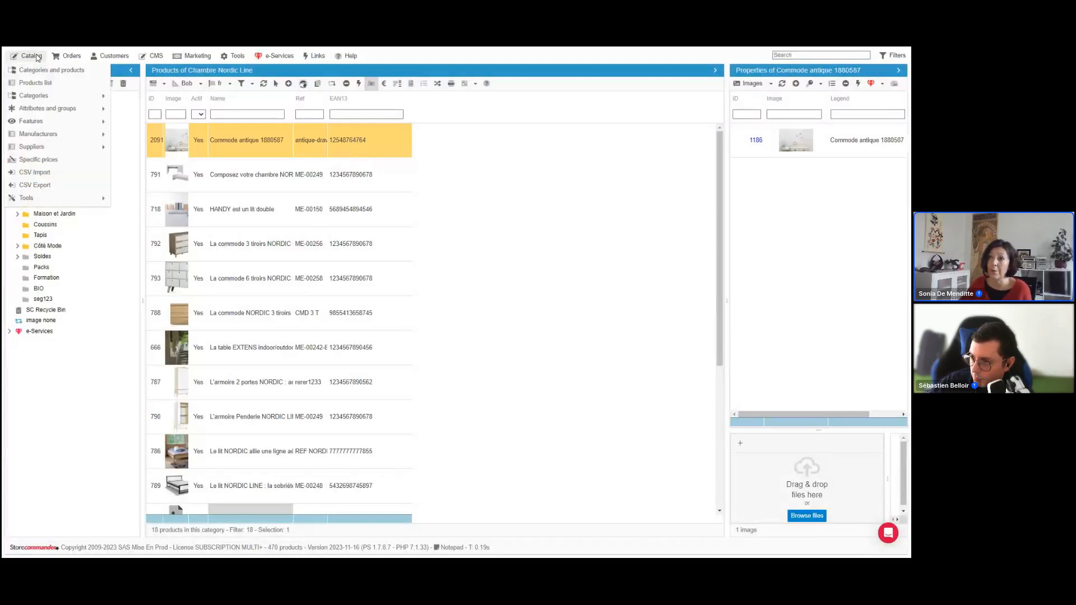
click(44, 84)
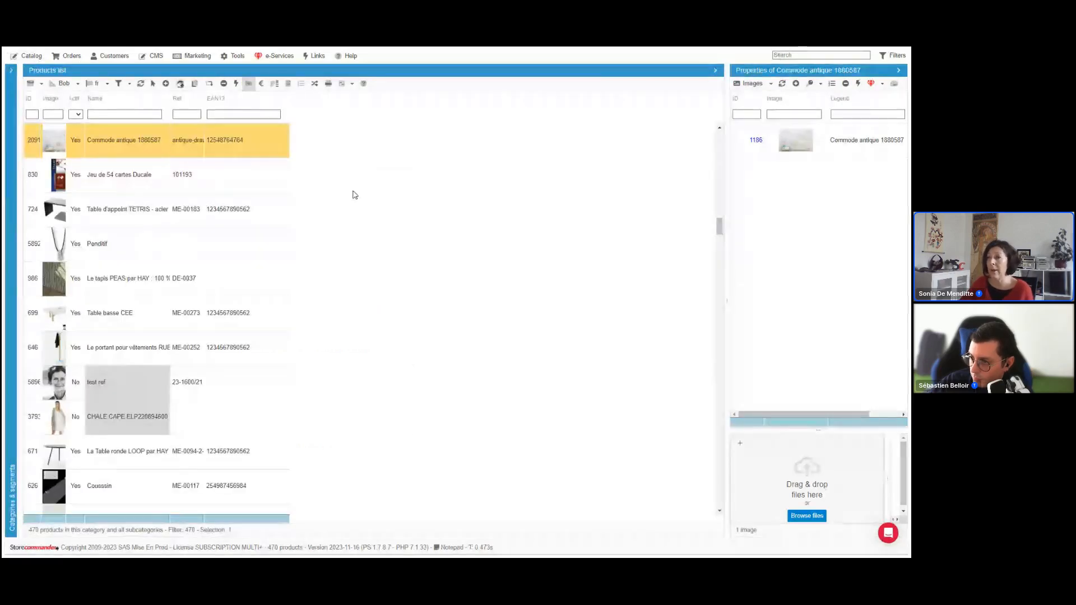
click(288, 83)
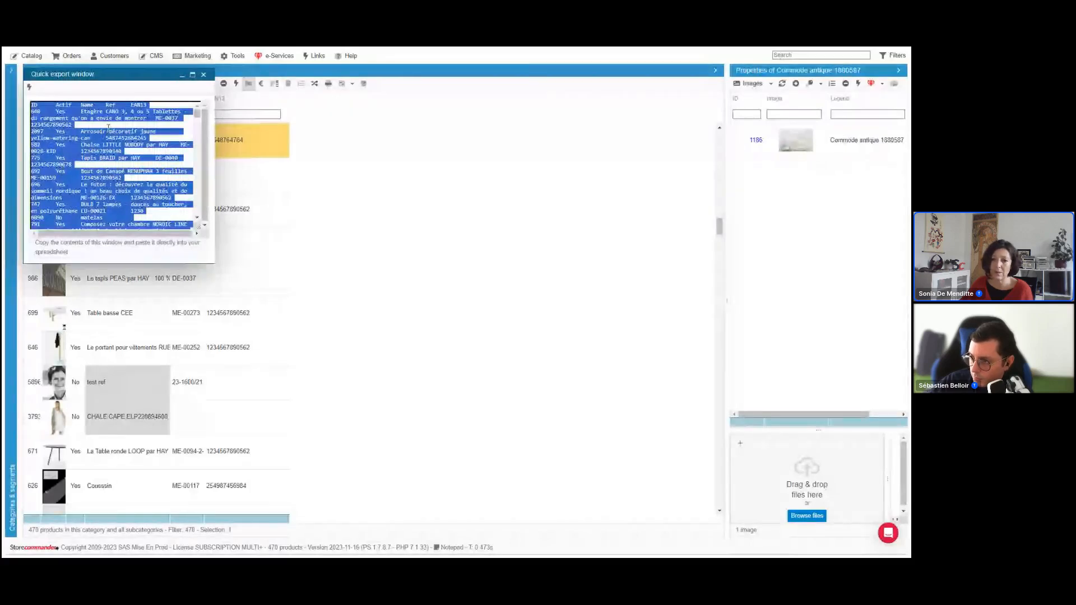
click(204, 74)
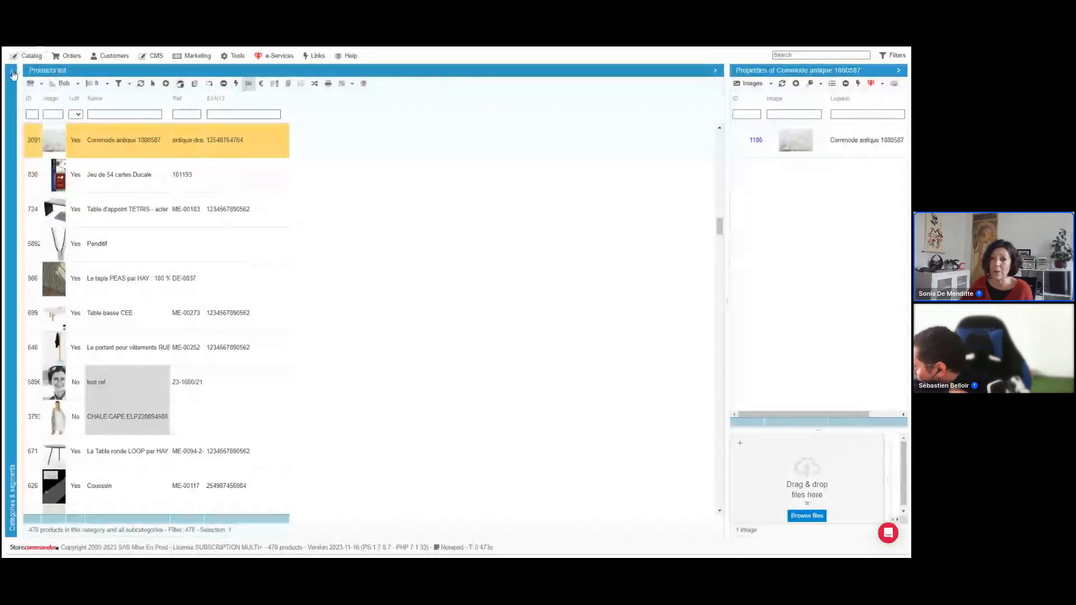
Restore the category tree, widen the properties area and show the combinations of Commode antique 1880587.
click(11, 70)
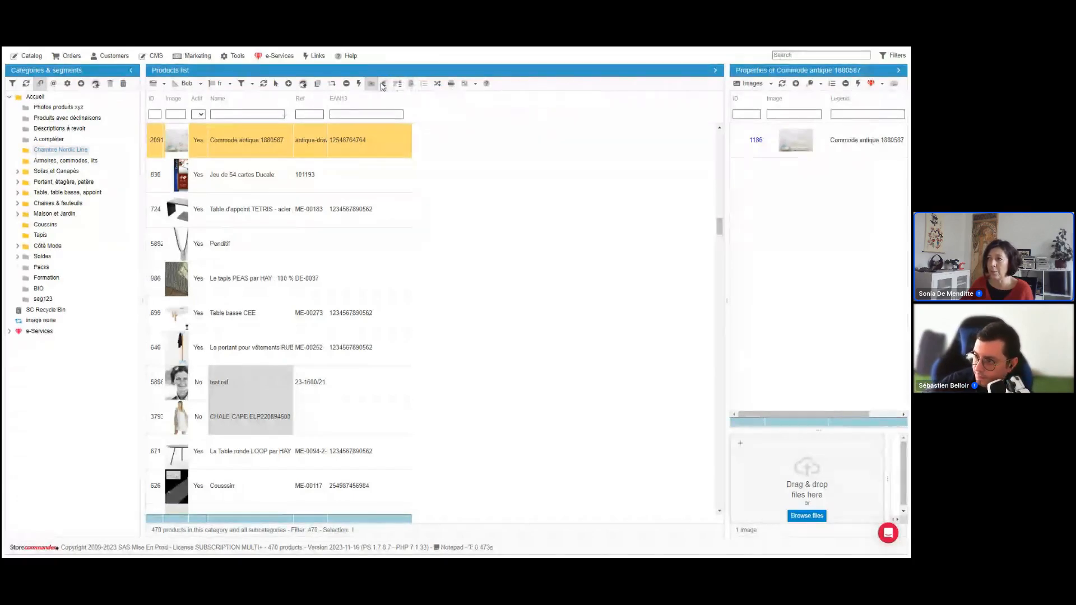
drag(726, 128, 519, 199)
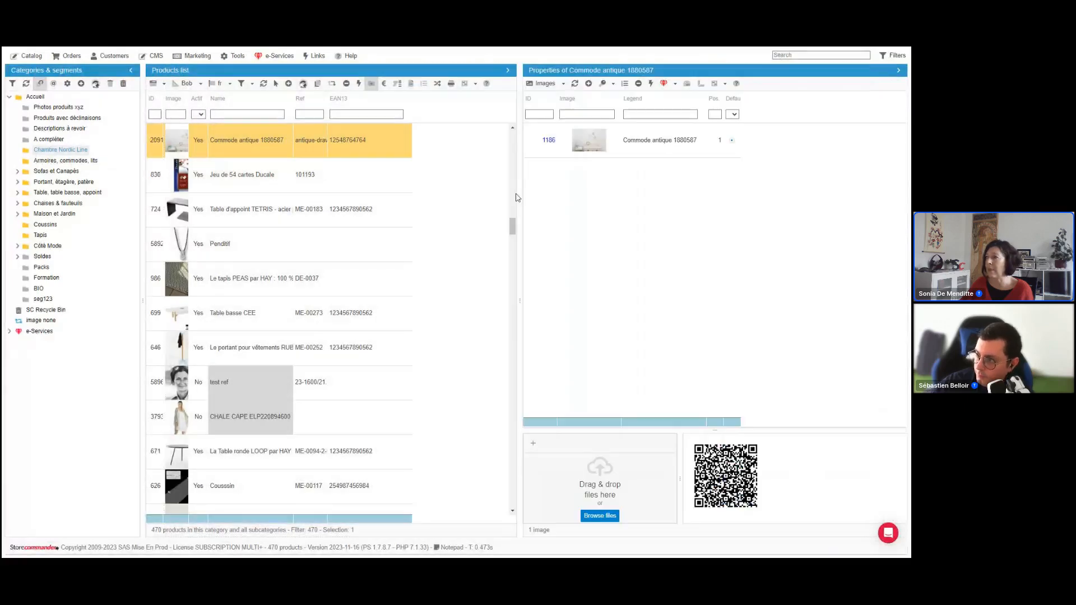
click(561, 84)
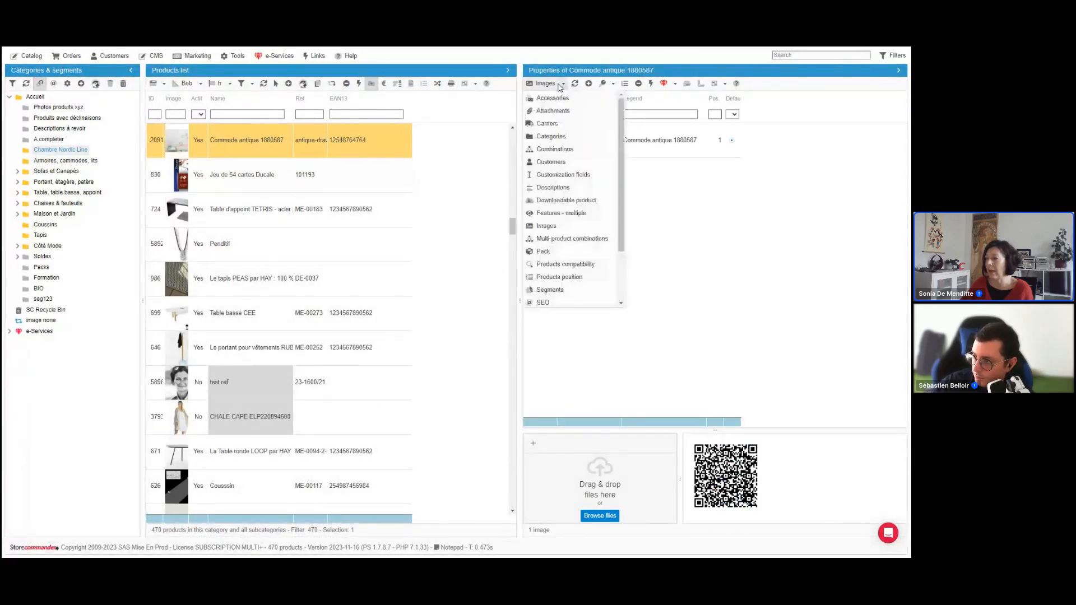
click(554, 150)
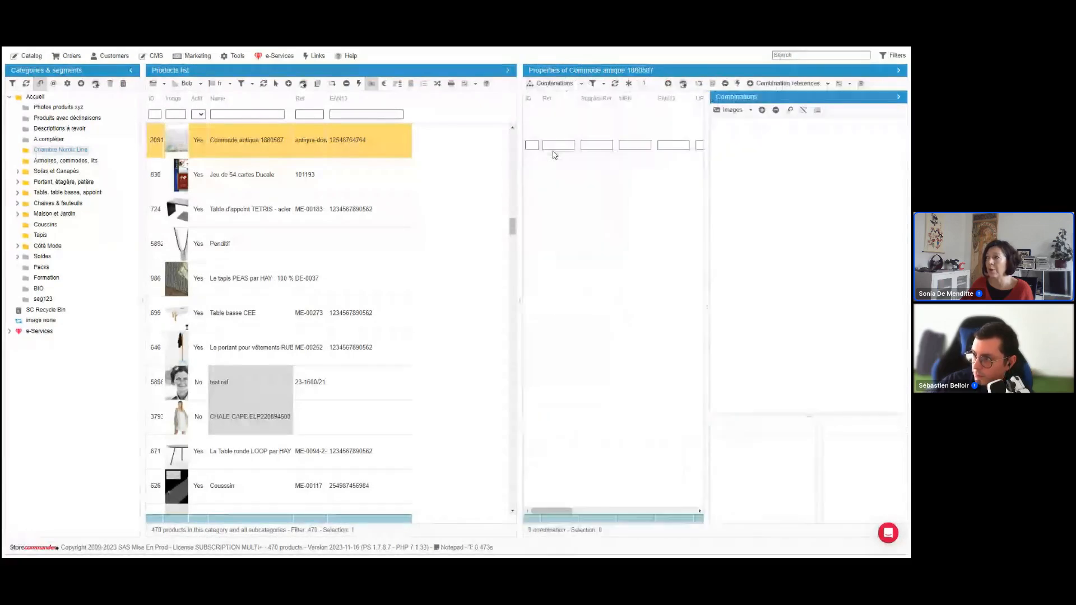
Show the combinations of BLOUSON COURT ZIP POINTILLES from Produits avec déclinaisons, collapse the combination images and select the size M Rouge combination.
click(81, 119)
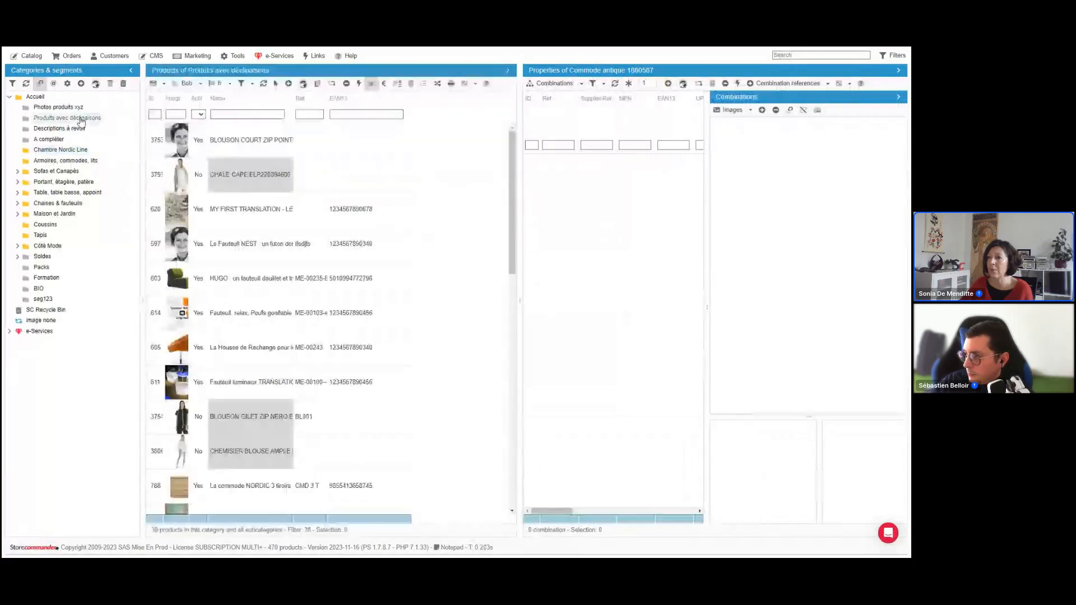
click(348, 140)
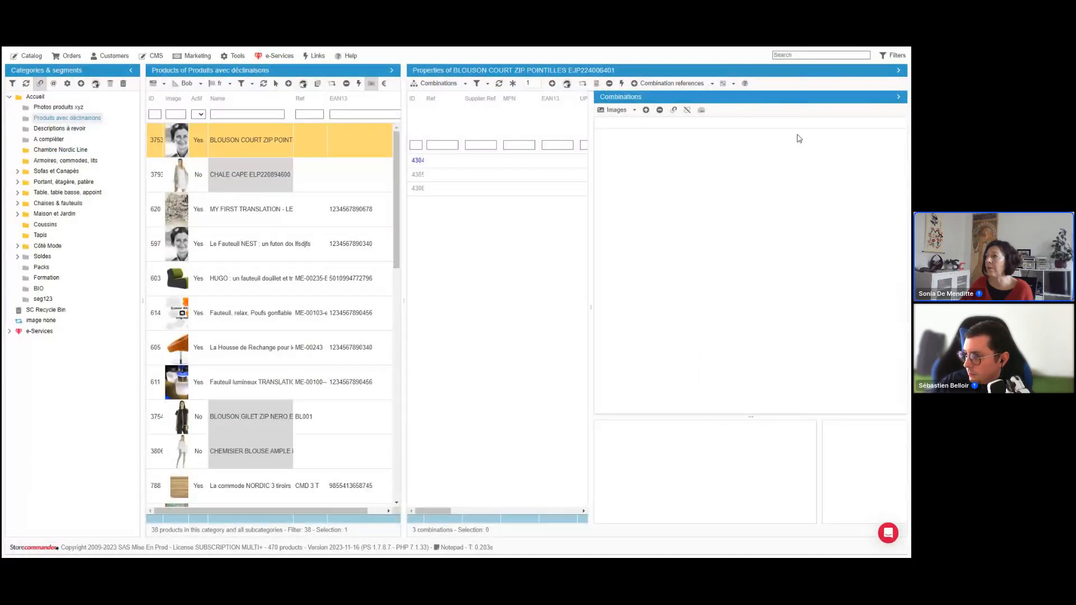
click(899, 99)
click(682, 174)
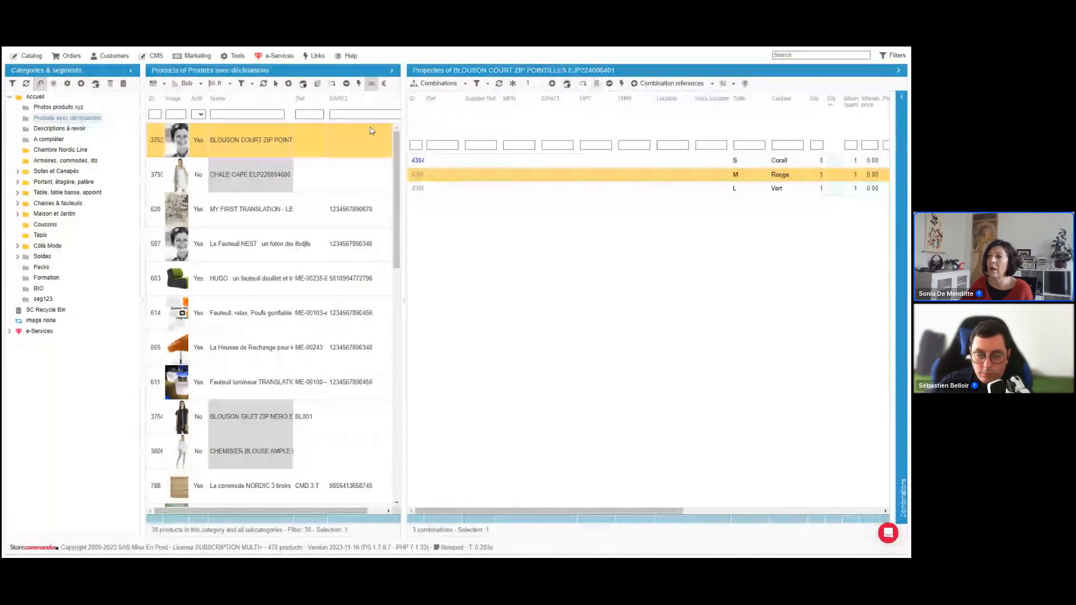
Select the first four products through Le Fauteuil NEST and list their multi-product combinations together.
click(242, 58)
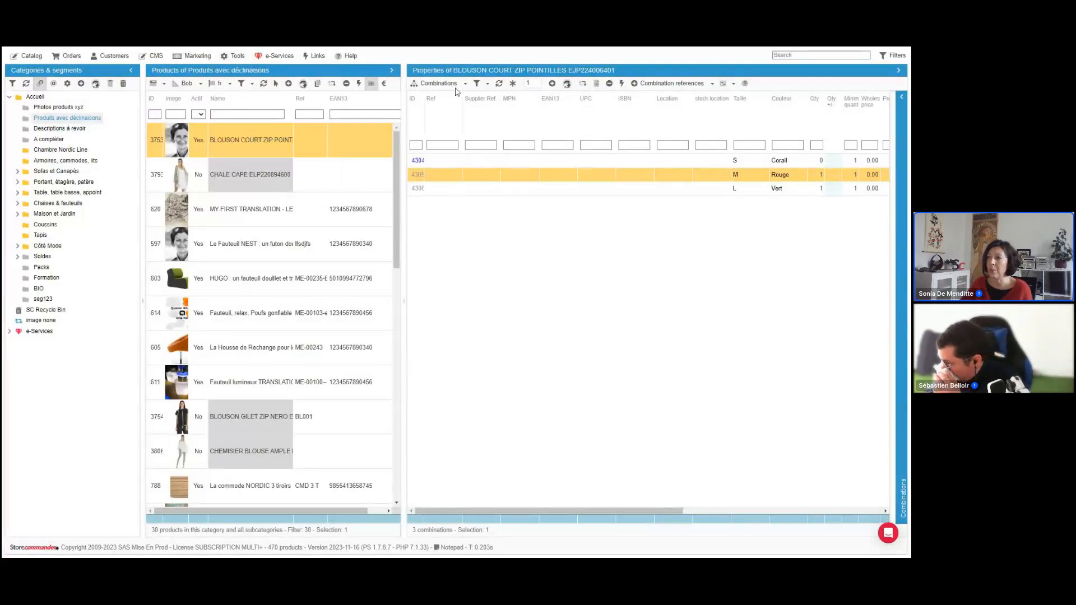
shift+click(306, 241)
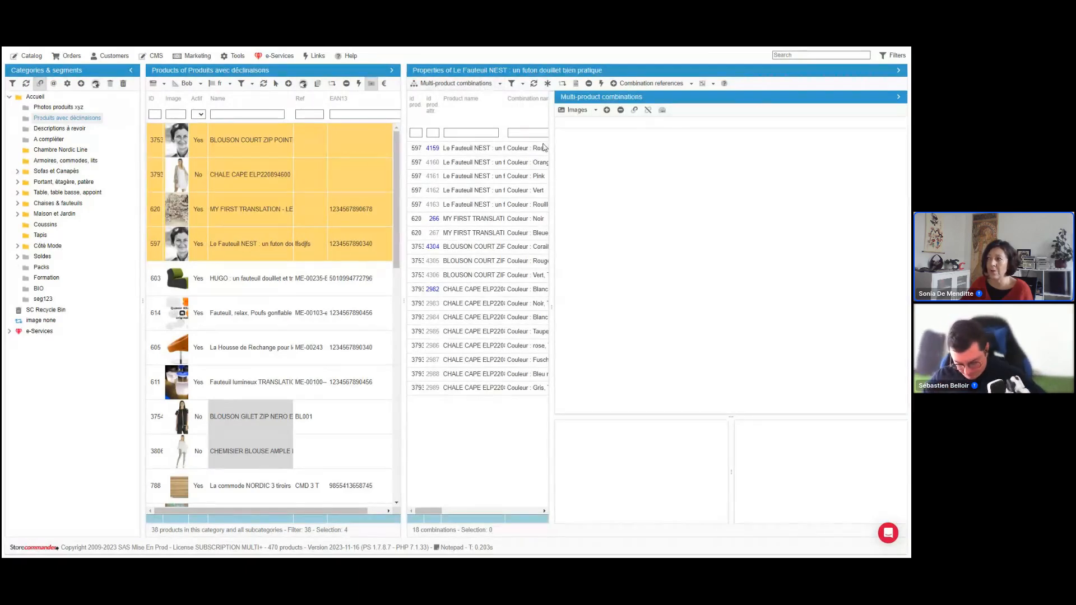
Collapse the multi-product combination images, widen the products area and select the product MY FIRST TRANSLATION.
click(898, 97)
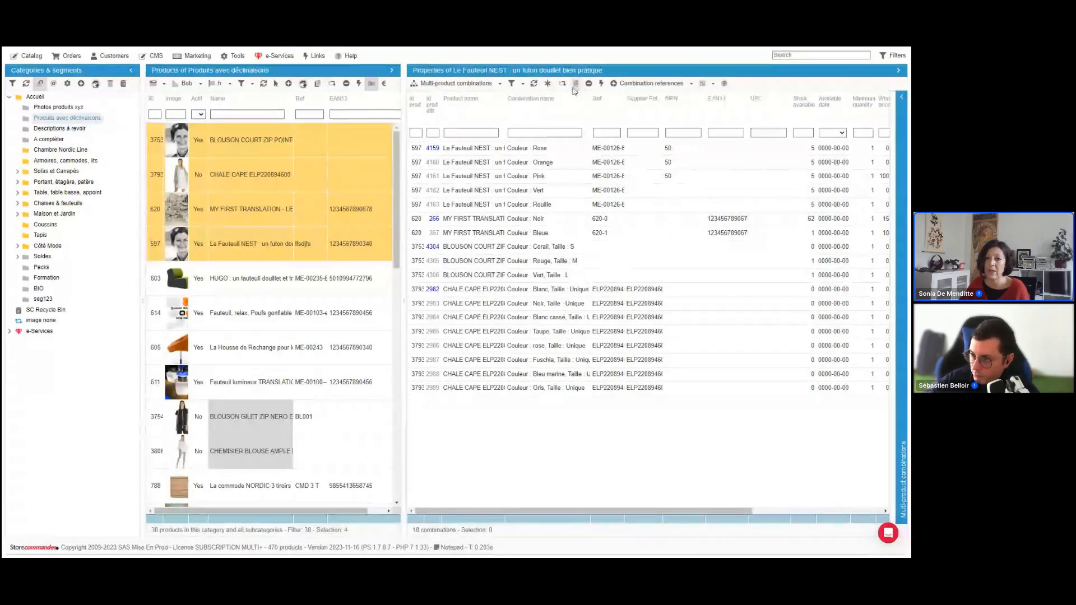
drag(404, 300, 530, 300)
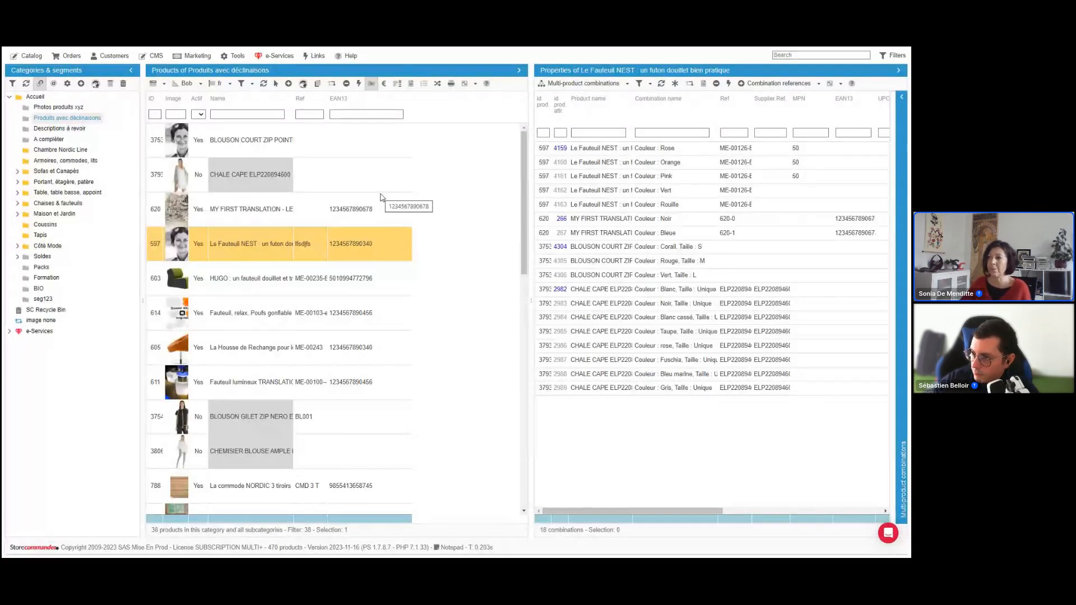
click(381, 197)
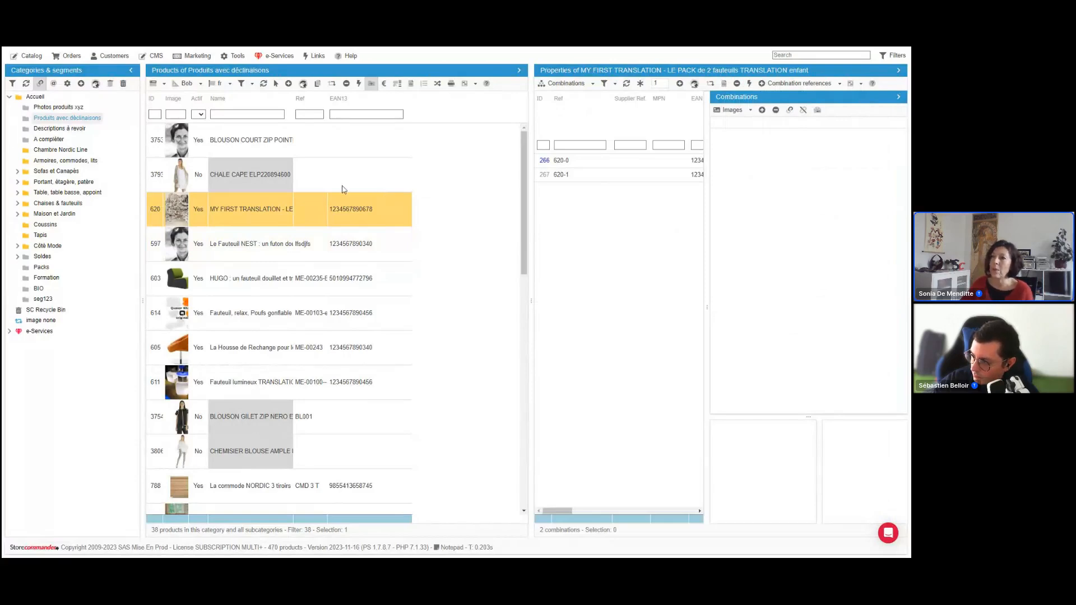
Open the CSV Export window maximized and enlarge its script list and the mapping and categories areas.
click(29, 56)
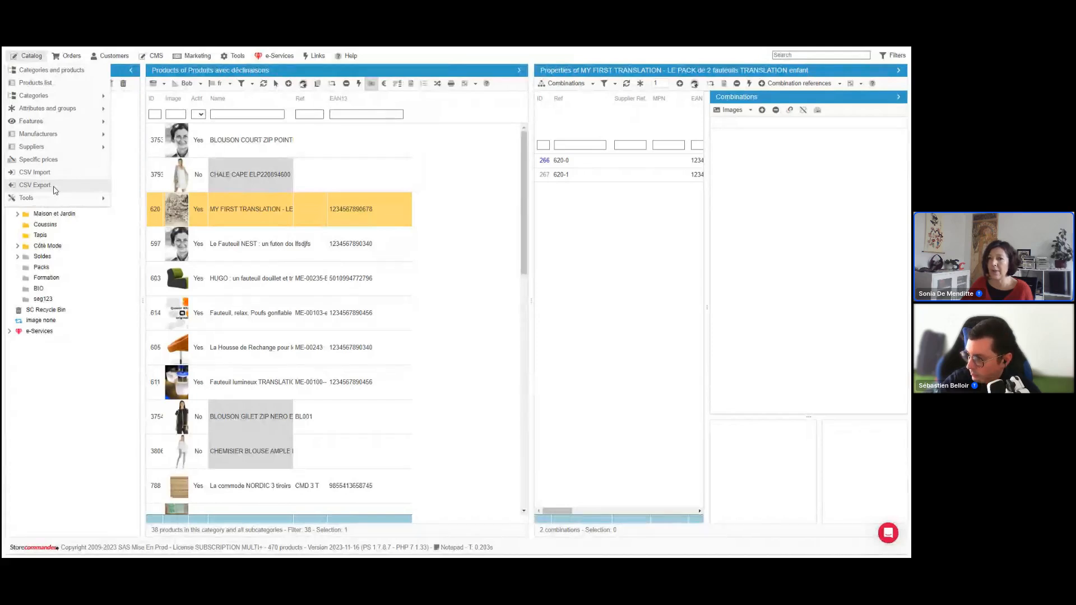
click(35, 184)
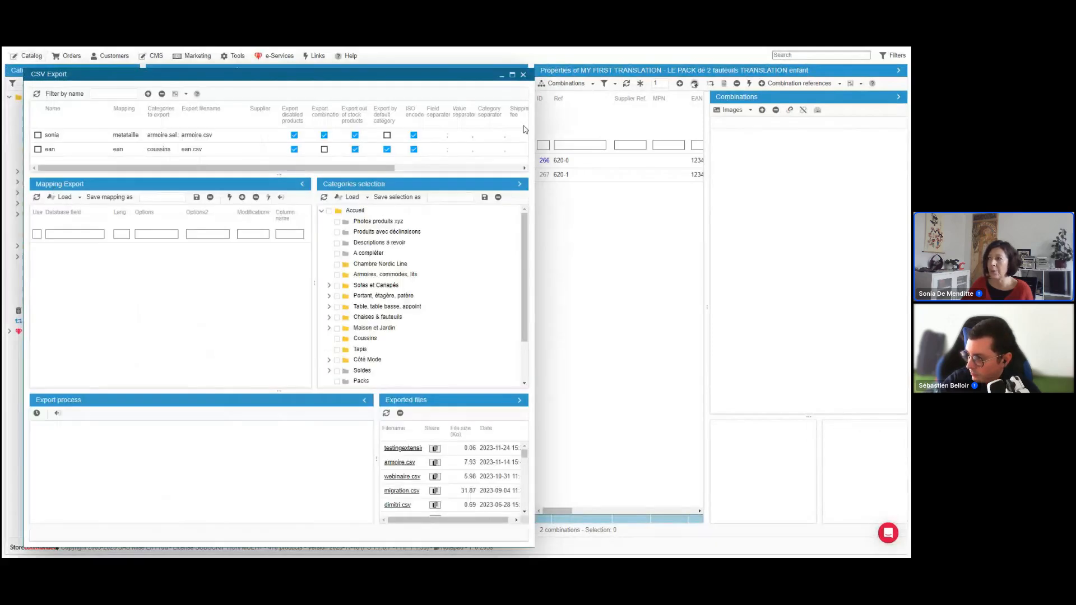
click(512, 75)
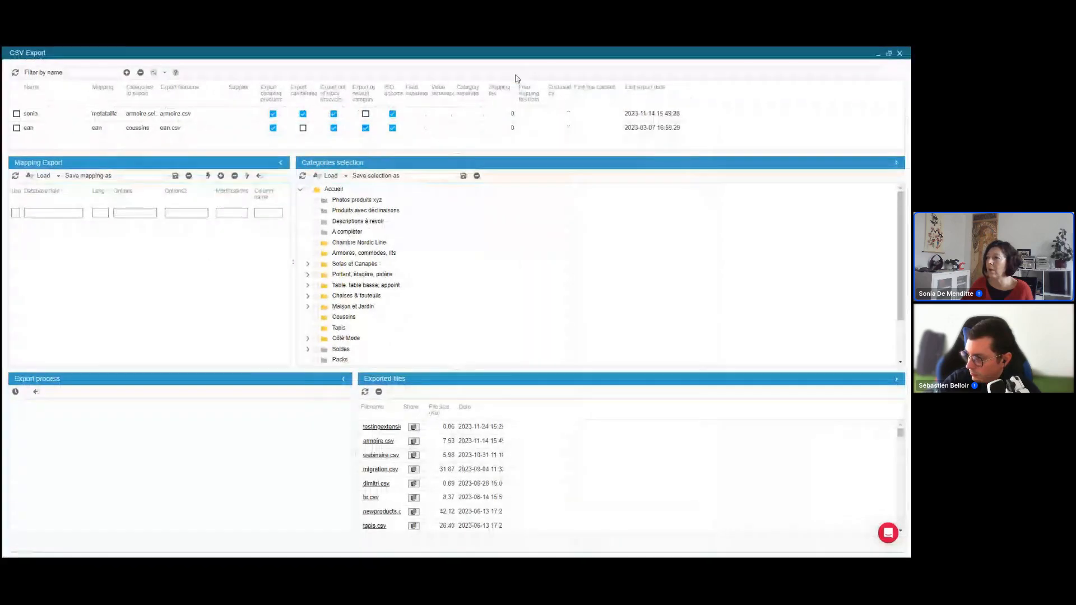
drag(546, 154, 560, 240)
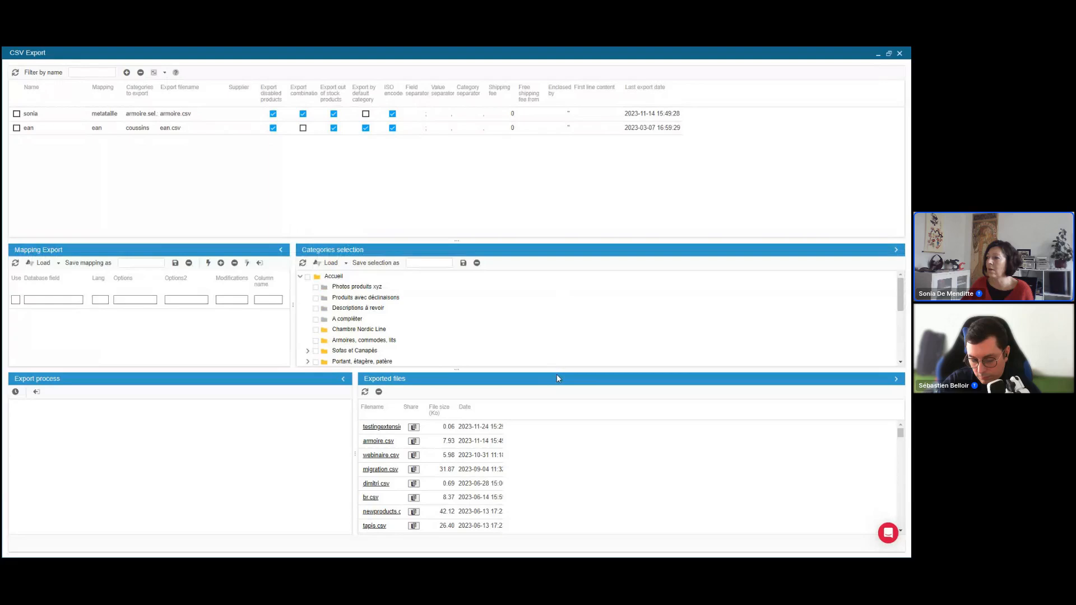
drag(557, 378, 563, 451)
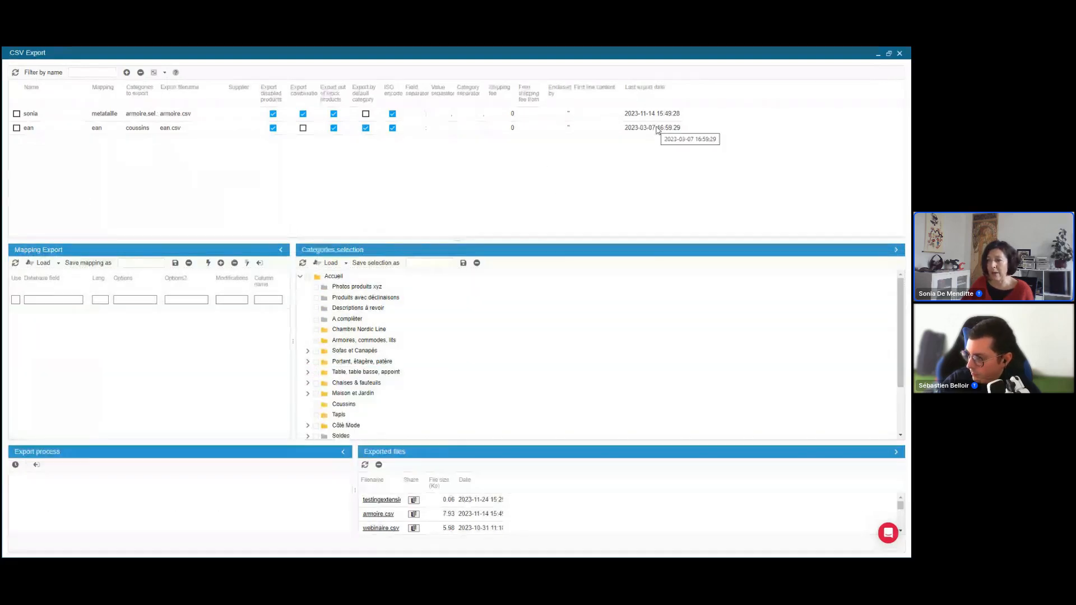
Display the settings of the armoire.csv export script and rebalance the heights of the script, mapping and export process areas.
click(224, 115)
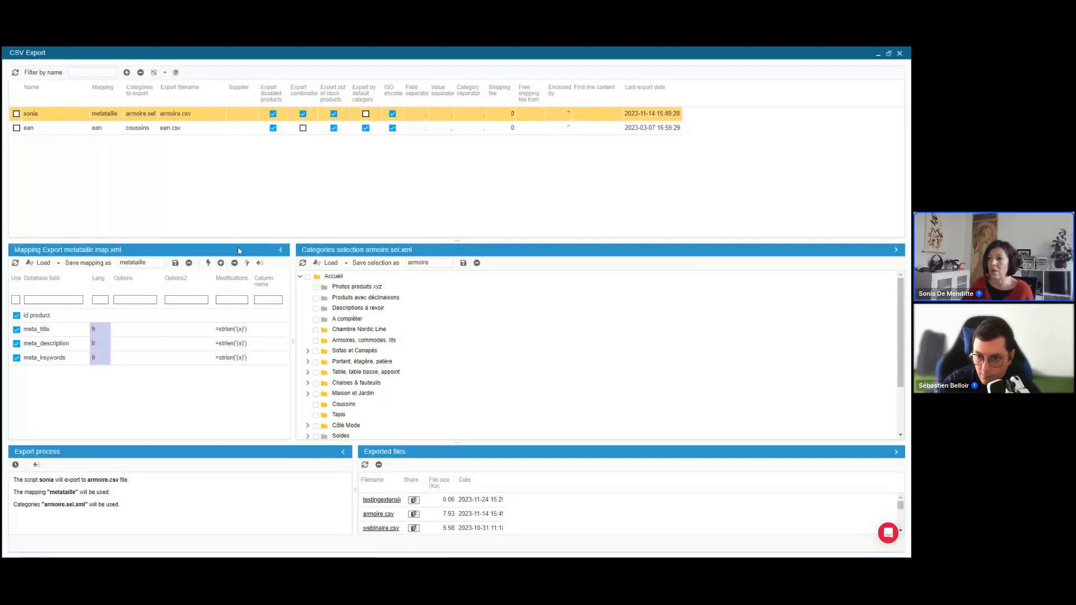
drag(235, 240, 204, 129)
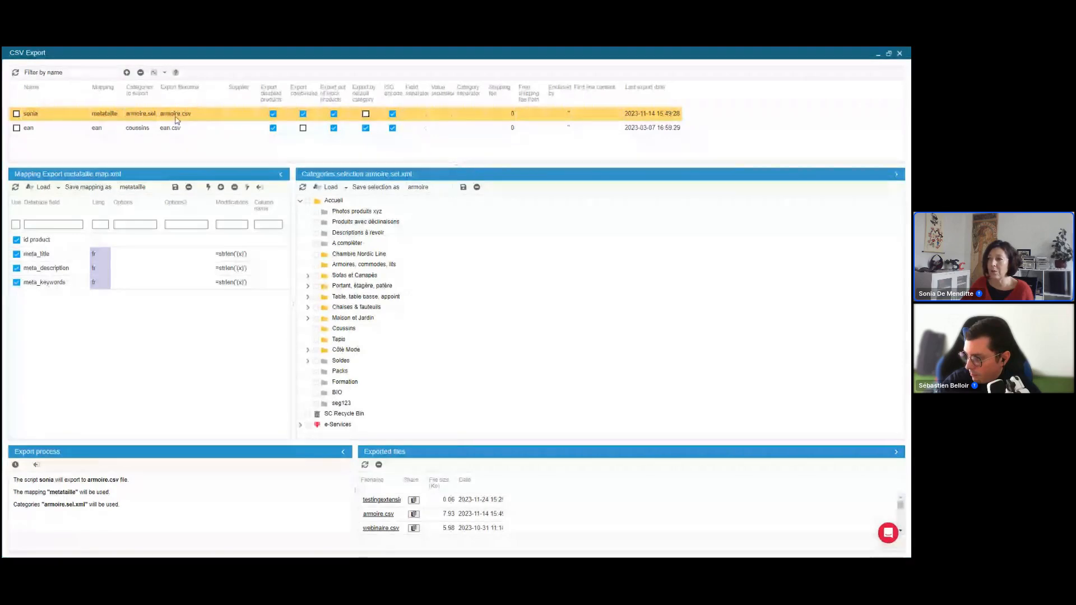
drag(190, 440, 181, 389)
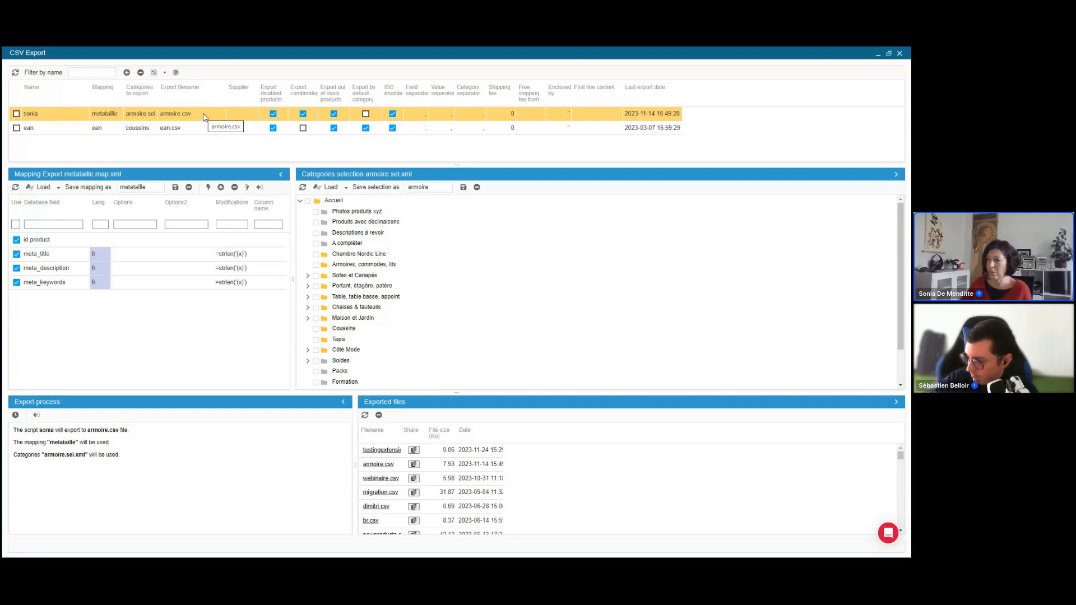
Create a new export script named webinar, widen the Mapping column and enable the export of disabled products.
click(128, 73)
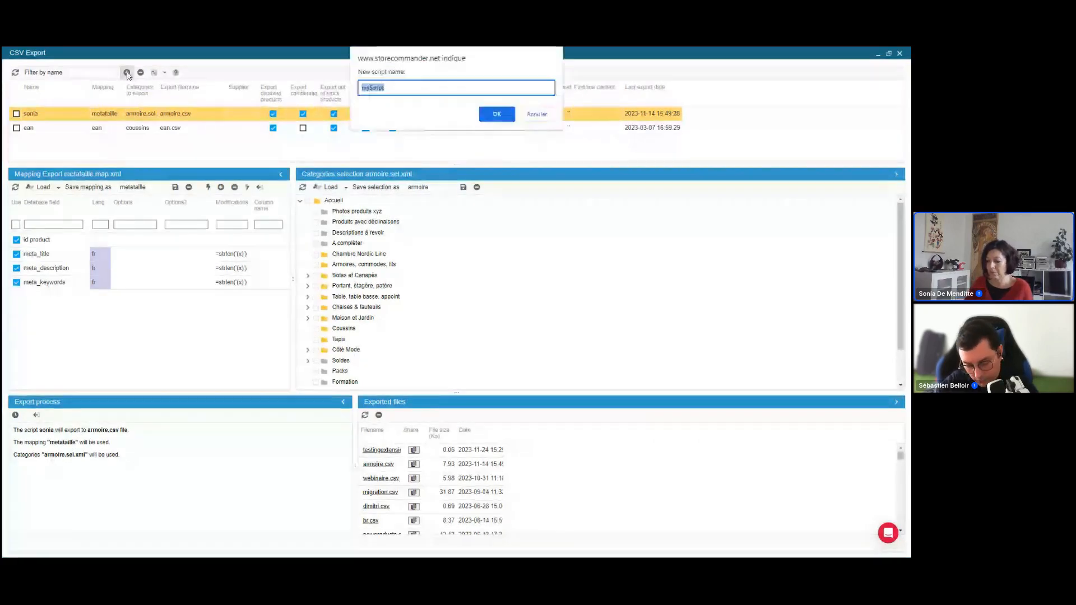
text(webinaire)
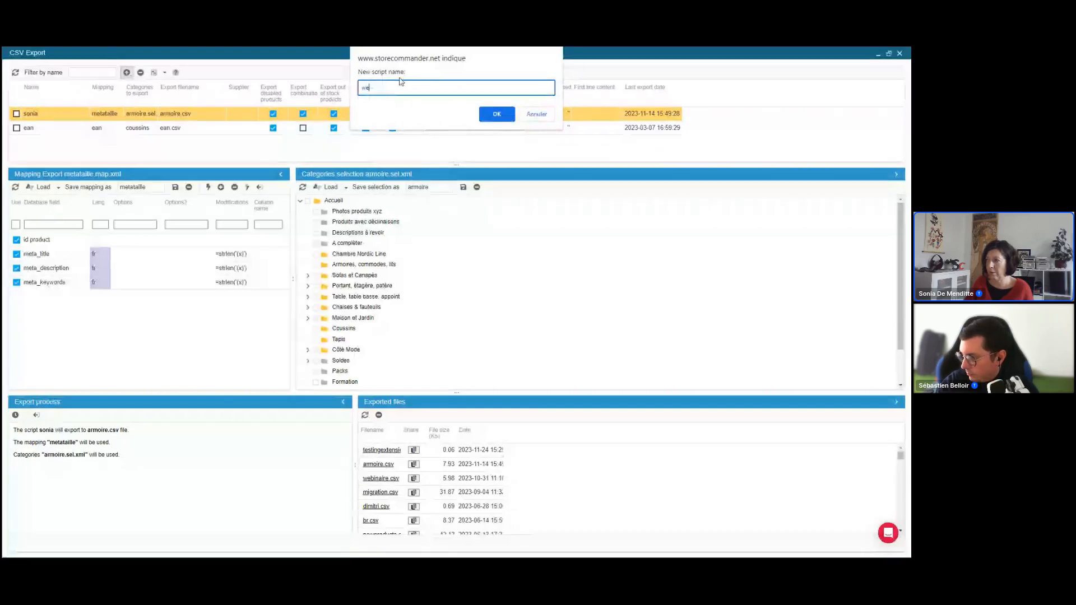
key(Return)
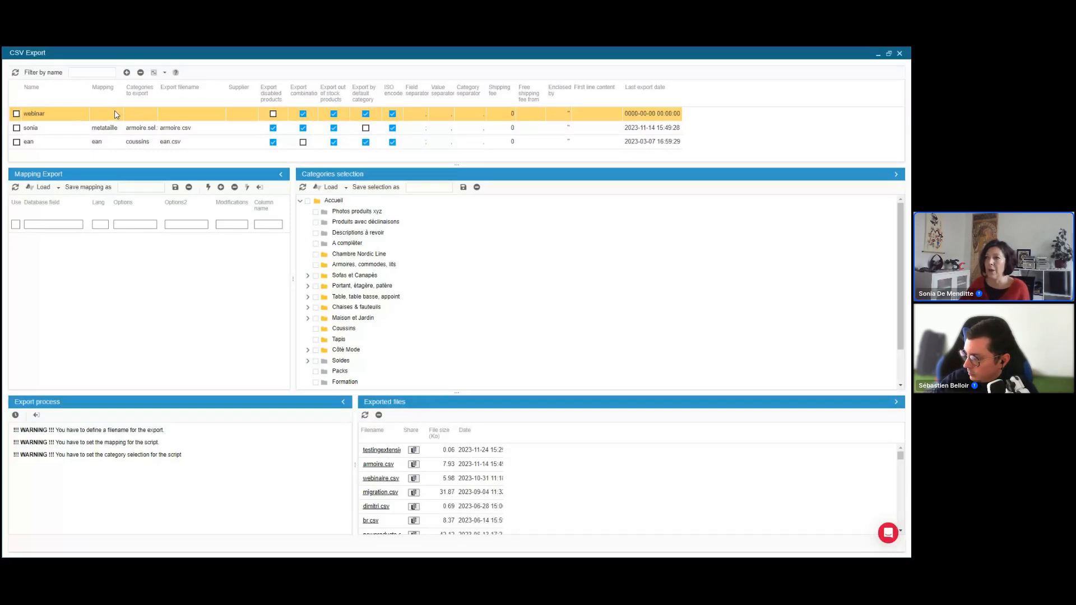
drag(123, 96, 138, 95)
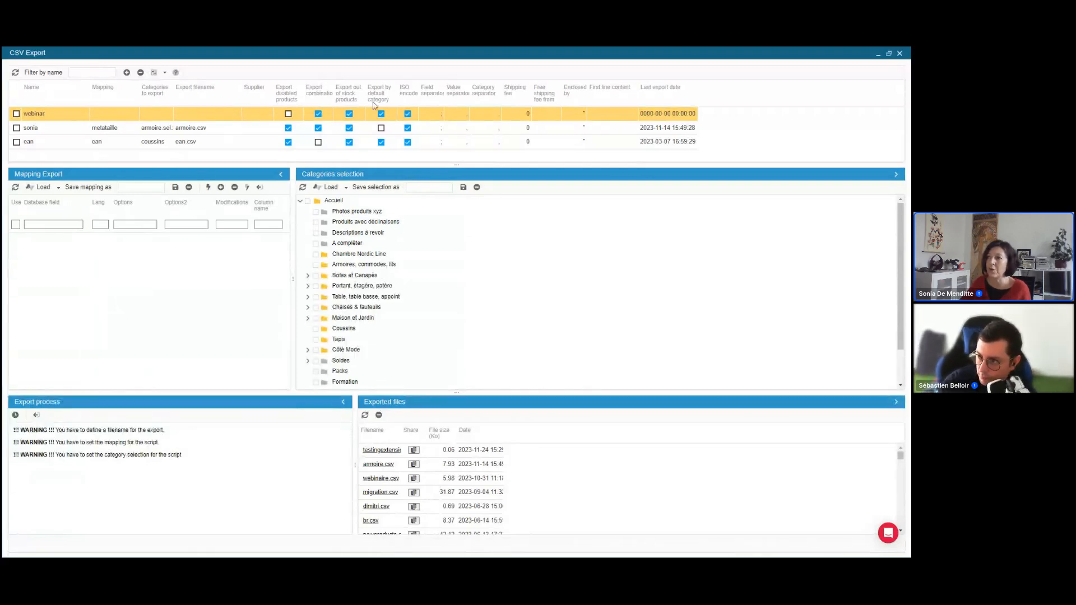
click(288, 115)
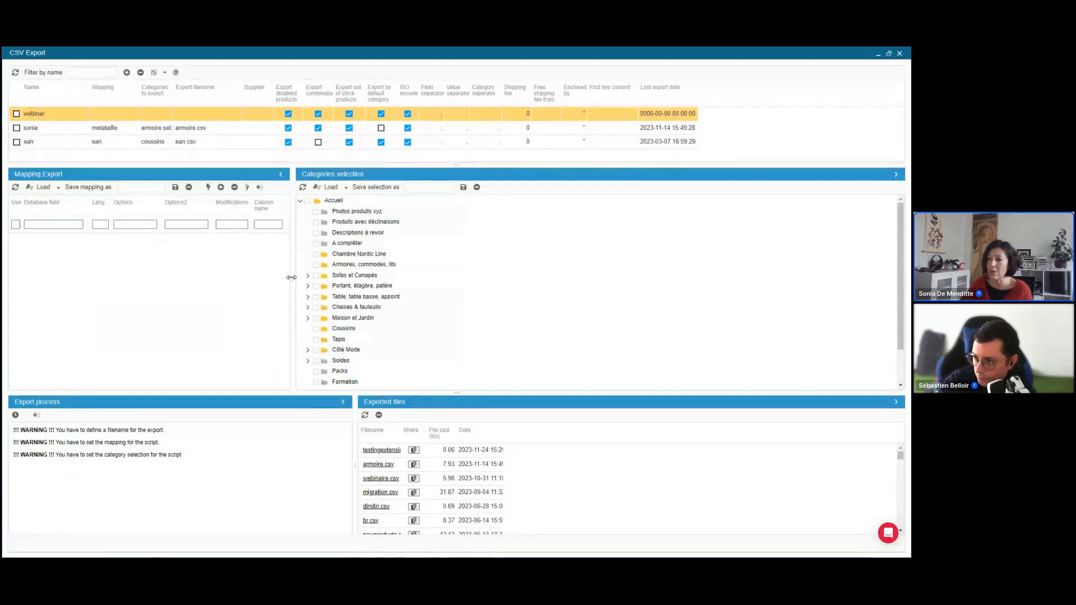
Add four lines to the export mapping, widening the mapping area and its Database field column.
drag(291, 278, 350, 274)
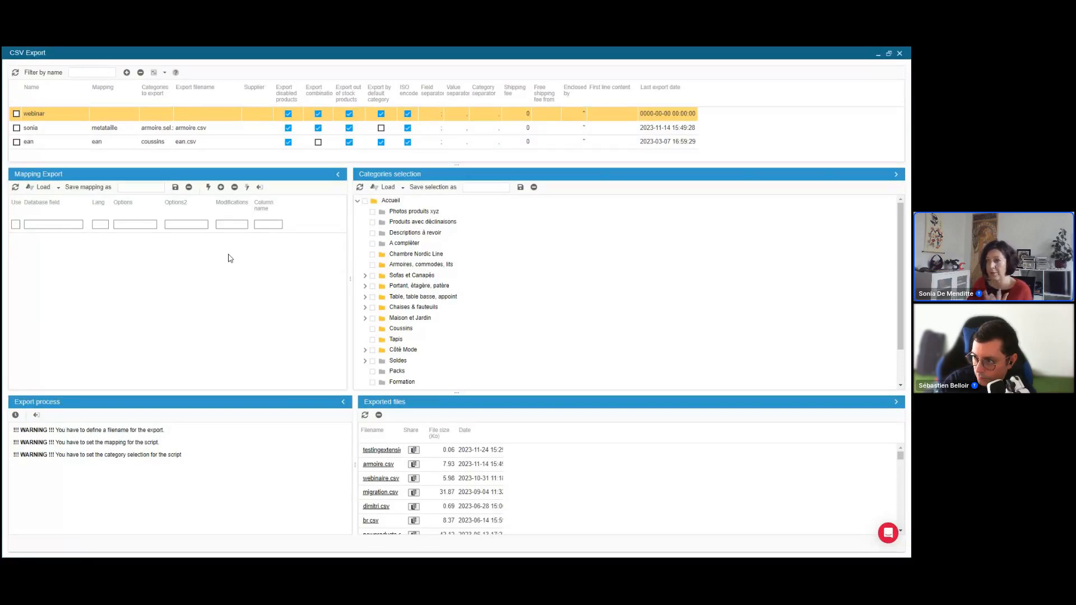
click(222, 187)
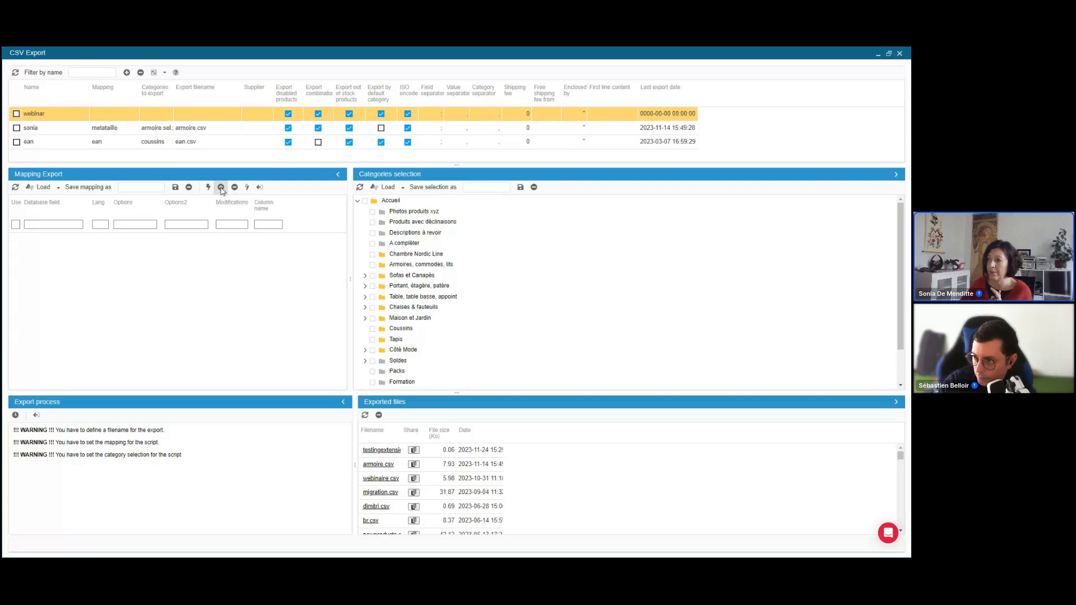
text(4)
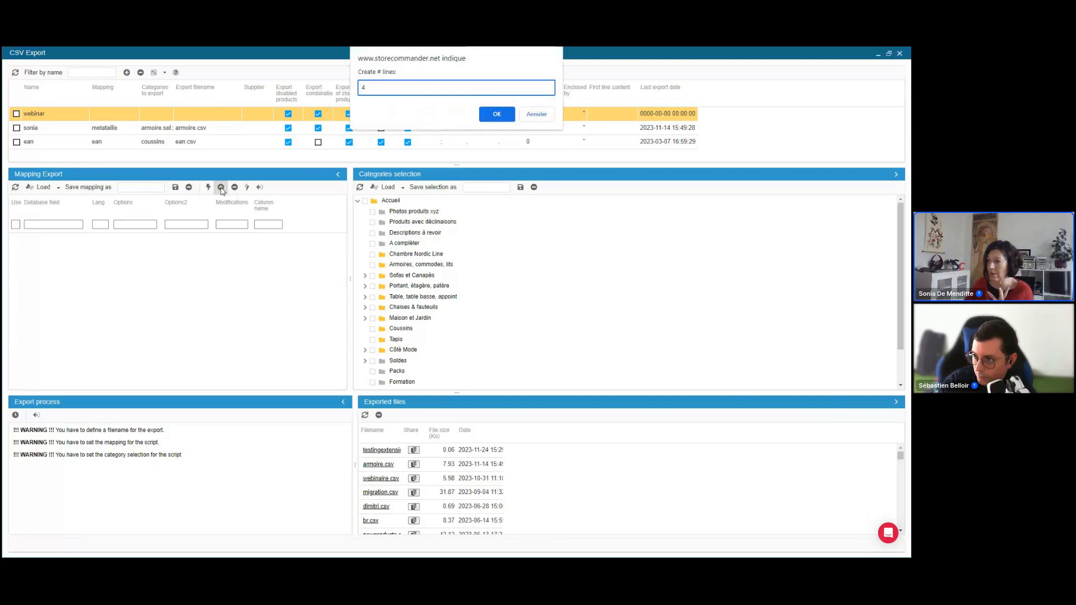
key(Return)
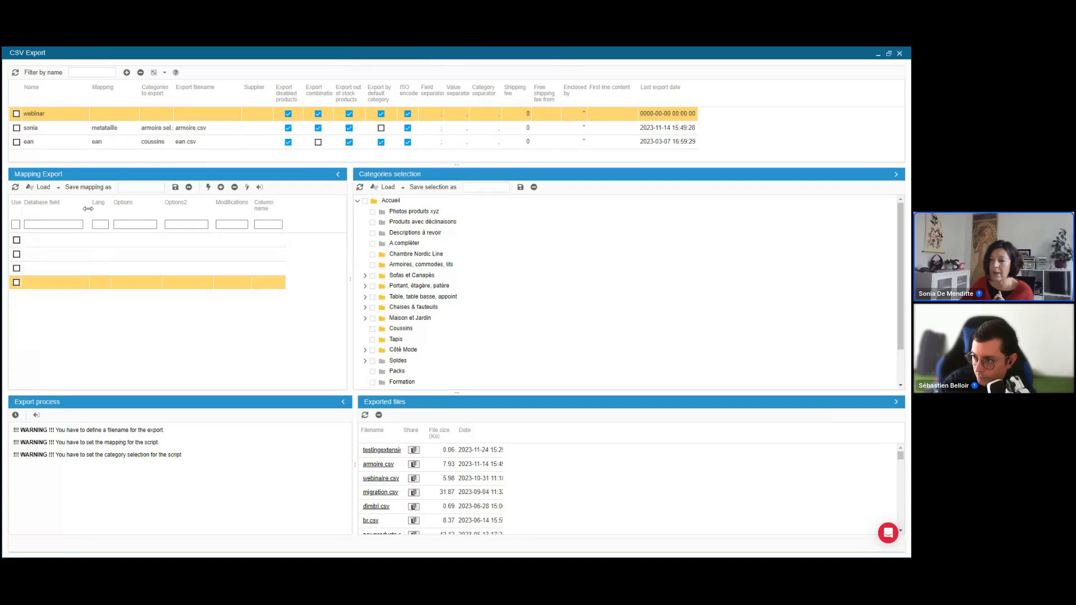
drag(89, 205, 110, 205)
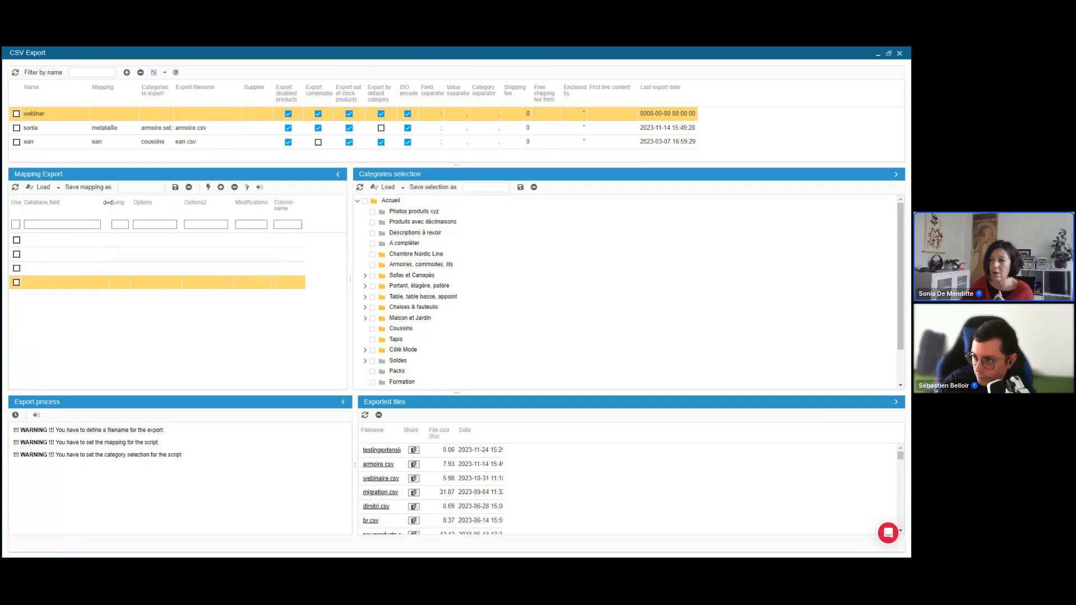
Set the database fields of the first two mapping lines to id product and name.
click(73, 242)
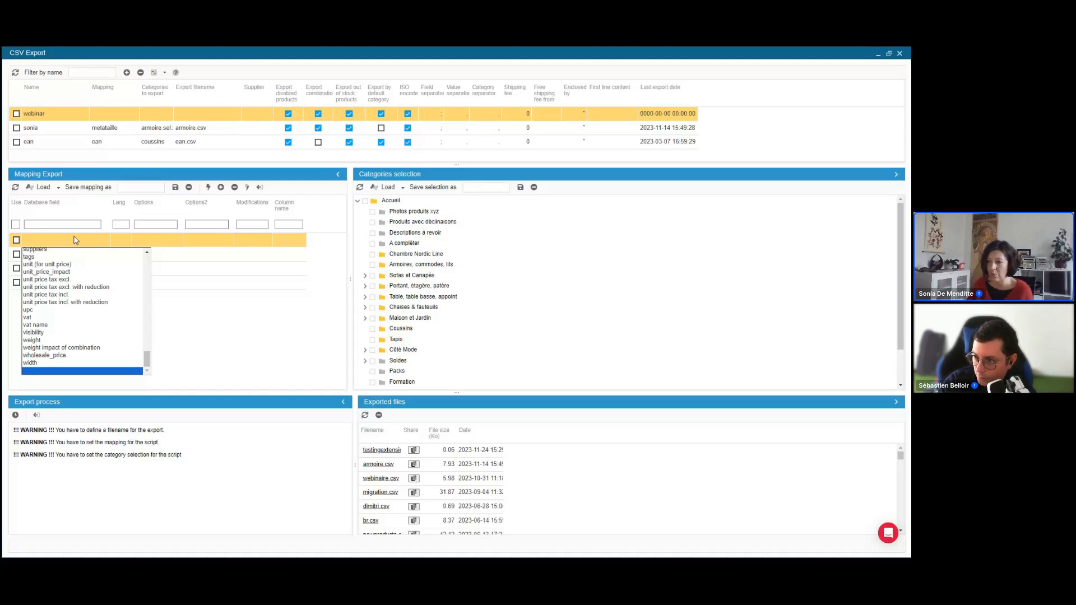
key(i)
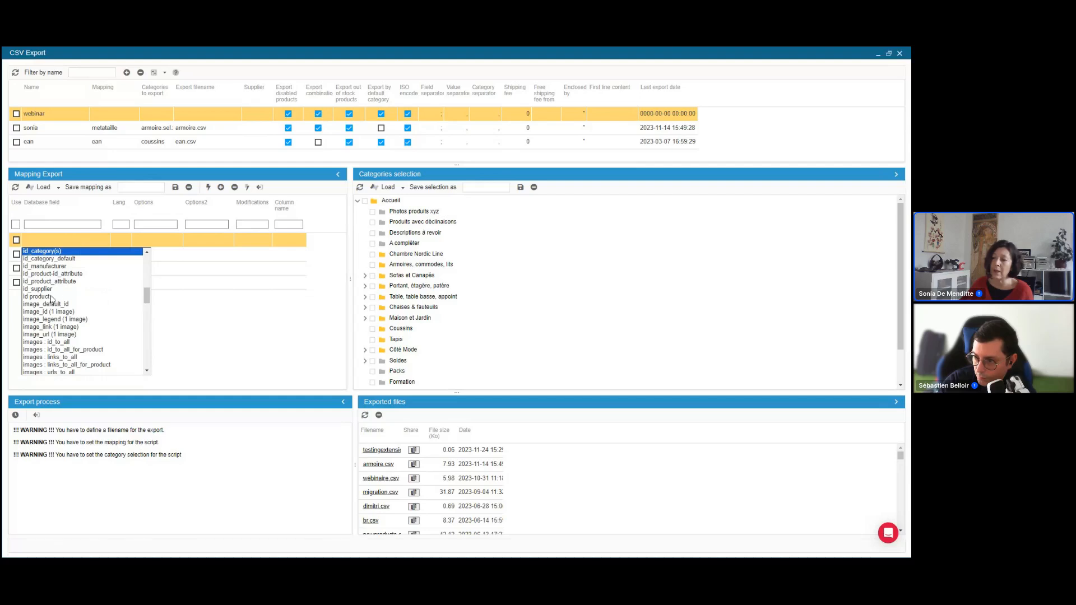
click(51, 297)
click(61, 256)
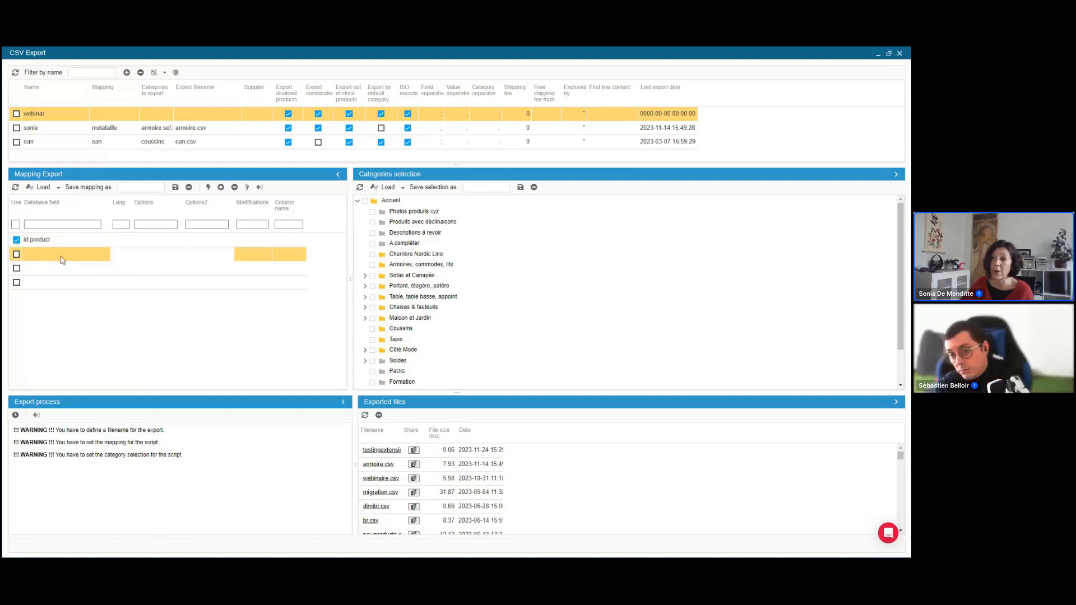
click(62, 256)
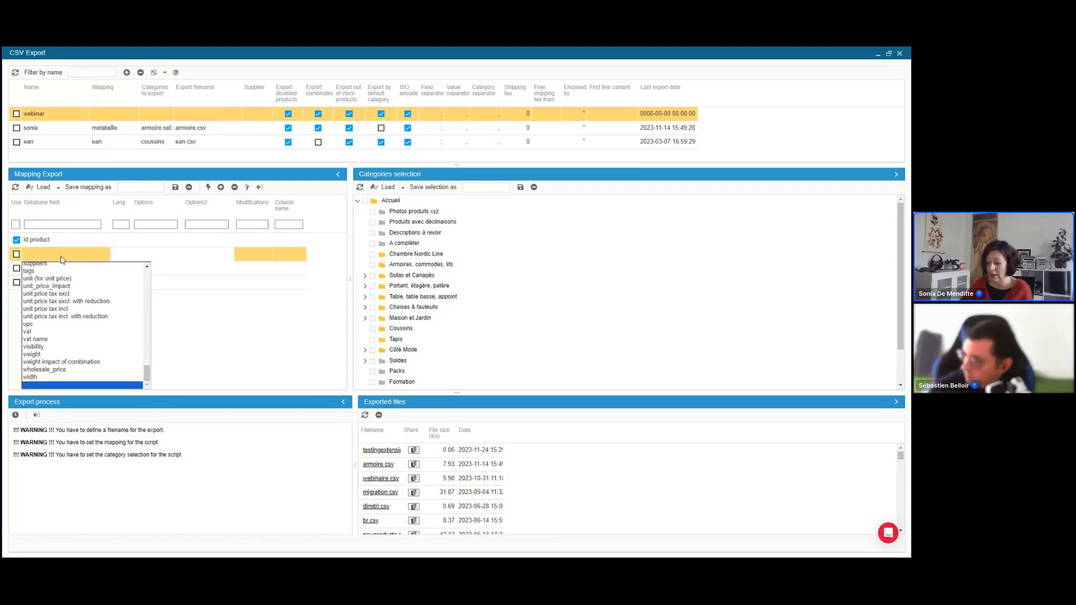
key(n)
Set the database fields of the third and fourth mapping lines to meta_title and meta_description.
click(59, 267)
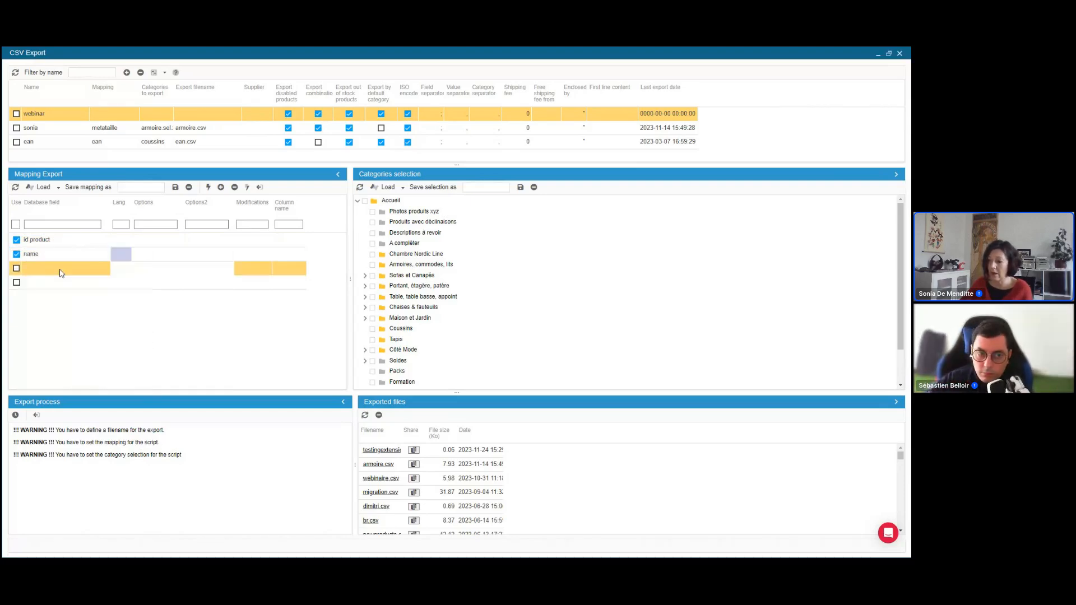
click(60, 269)
key(m)
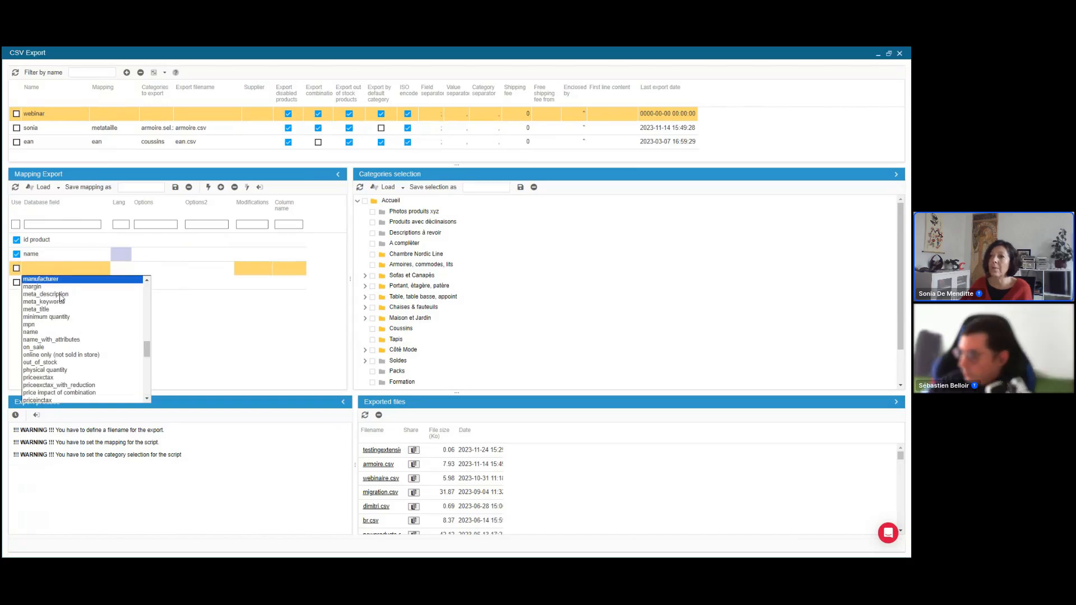
click(62, 309)
click(69, 284)
click(69, 284)
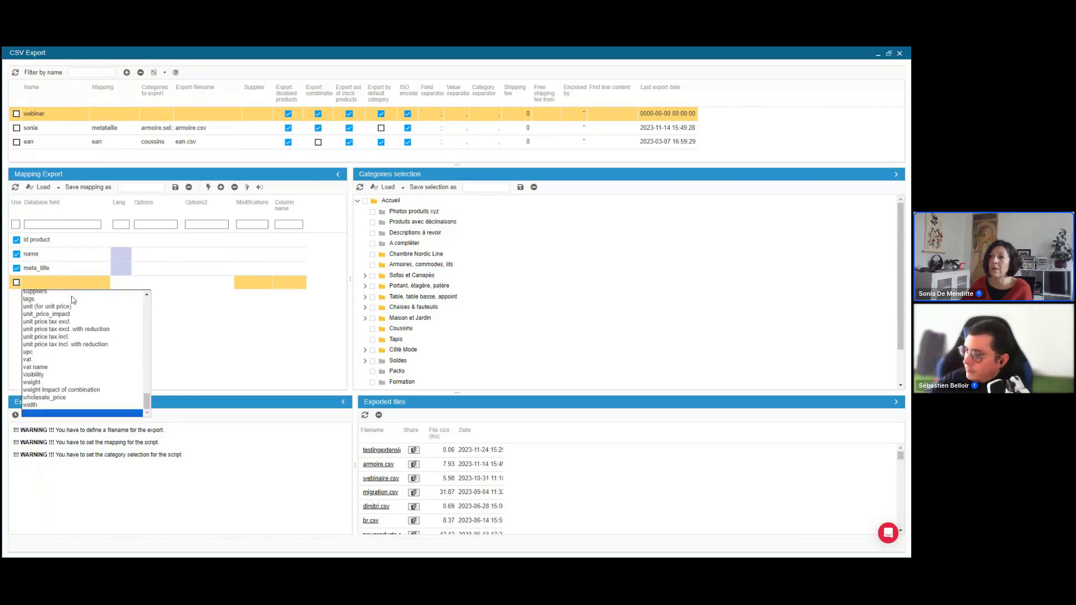
key(m)
click(76, 313)
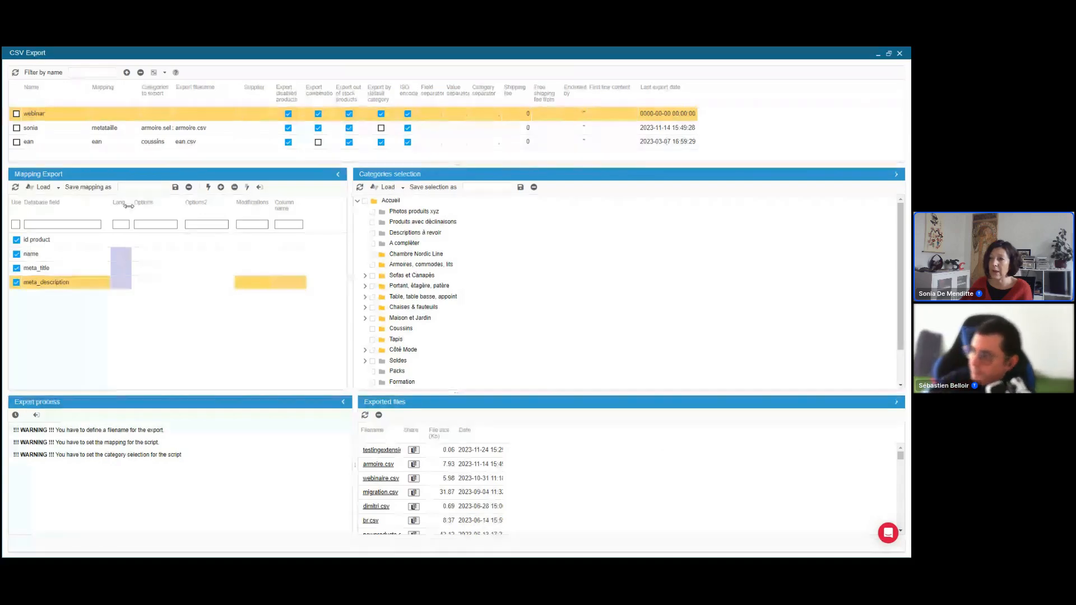
Set the language of the name mapping line to fr.
click(119, 257)
click(119, 258)
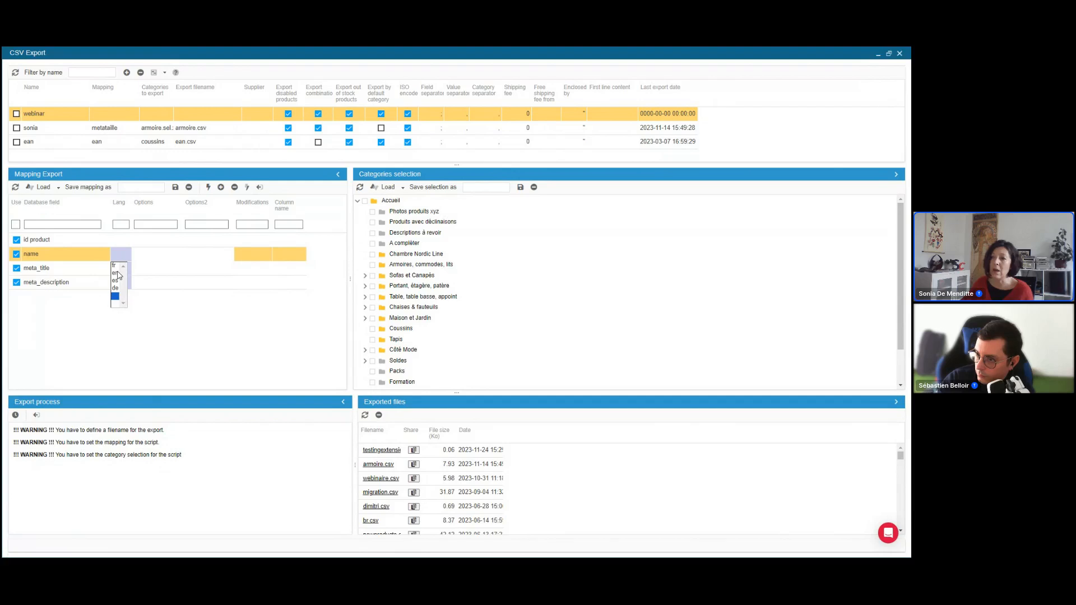
click(115, 265)
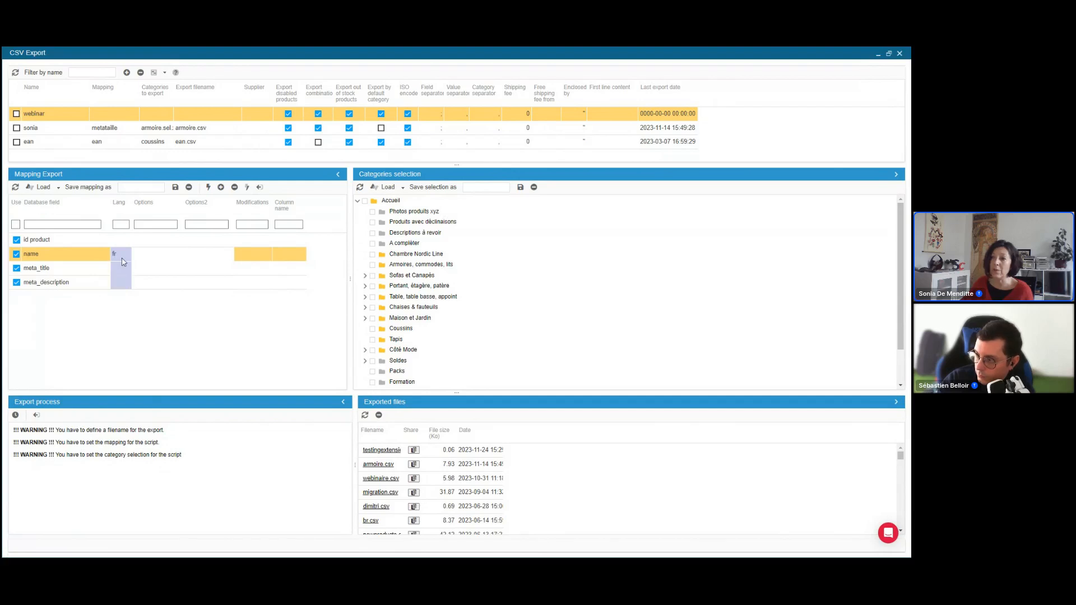
Set the language to en for the name, meta_title and meta_description mapping lines.
click(121, 255)
click(116, 273)
click(121, 268)
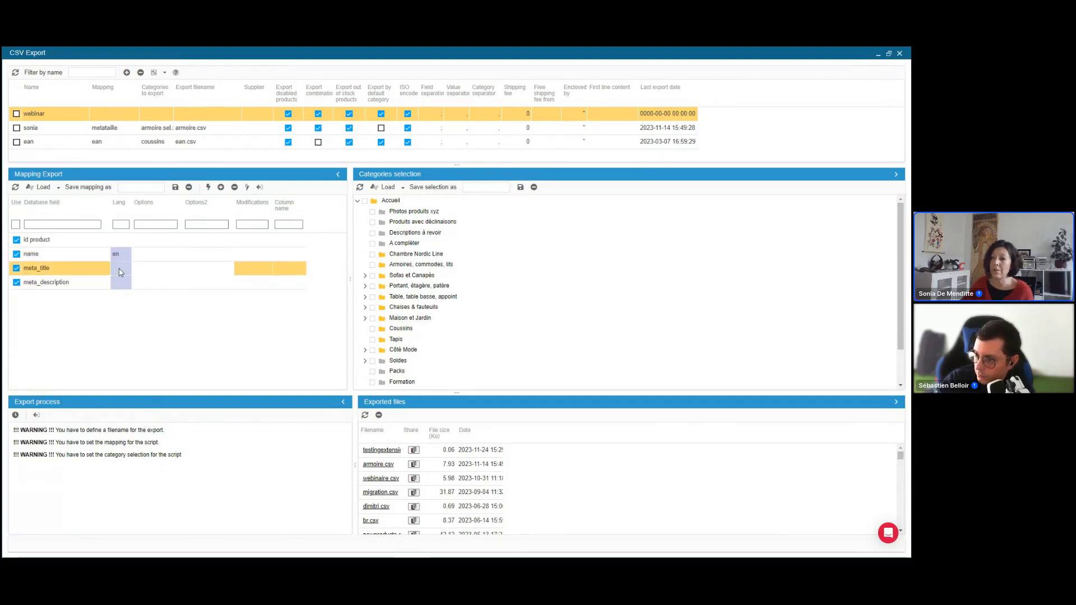
click(117, 286)
click(119, 283)
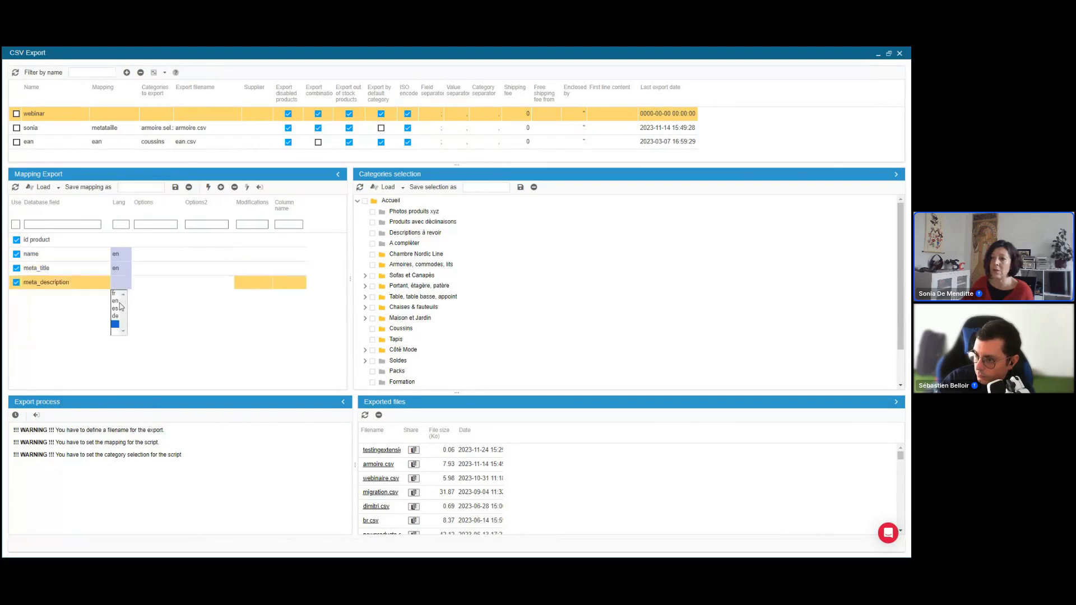
click(115, 301)
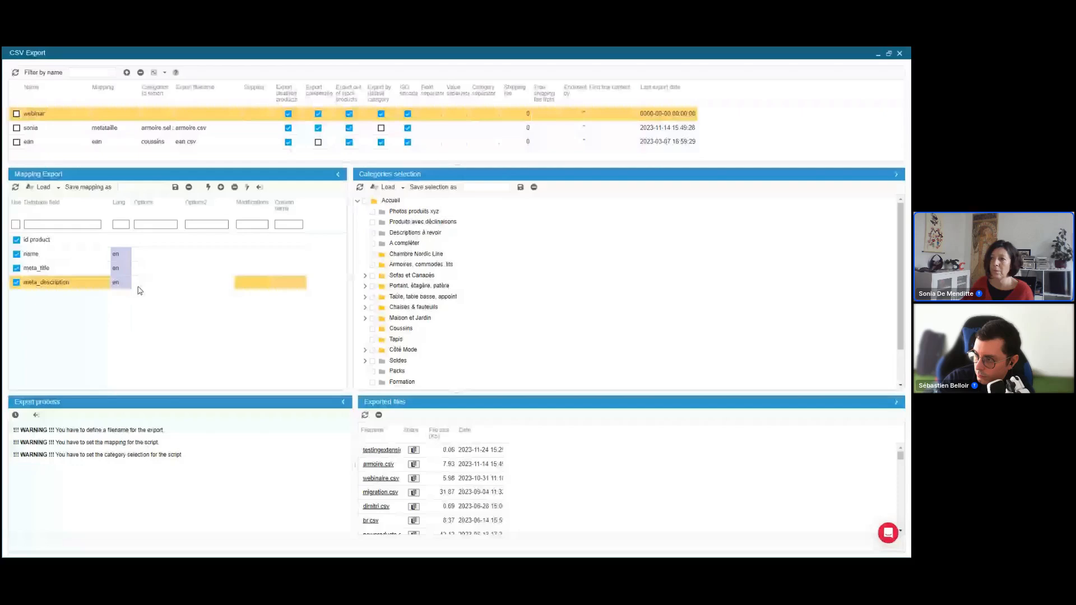
Save the current export mapping as seo and look for it among the saved mappings.
click(146, 185)
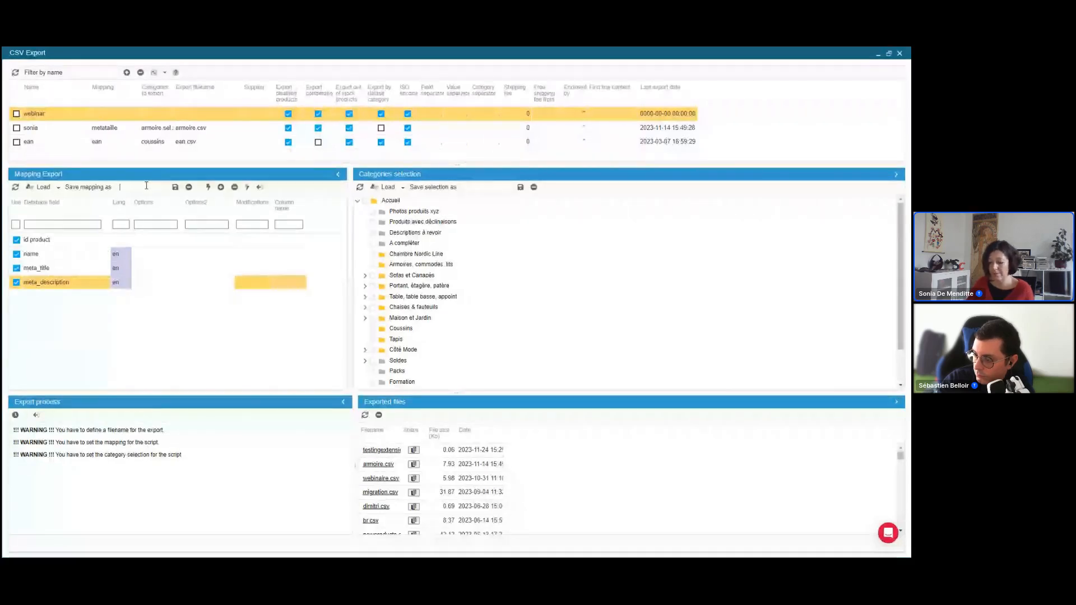
text(seo)
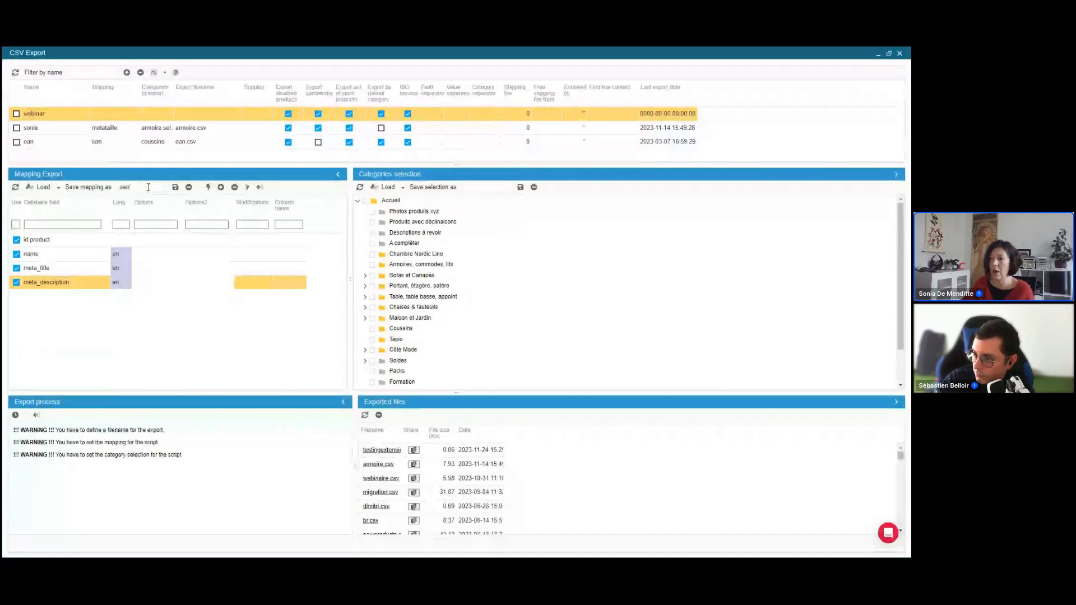
click(175, 186)
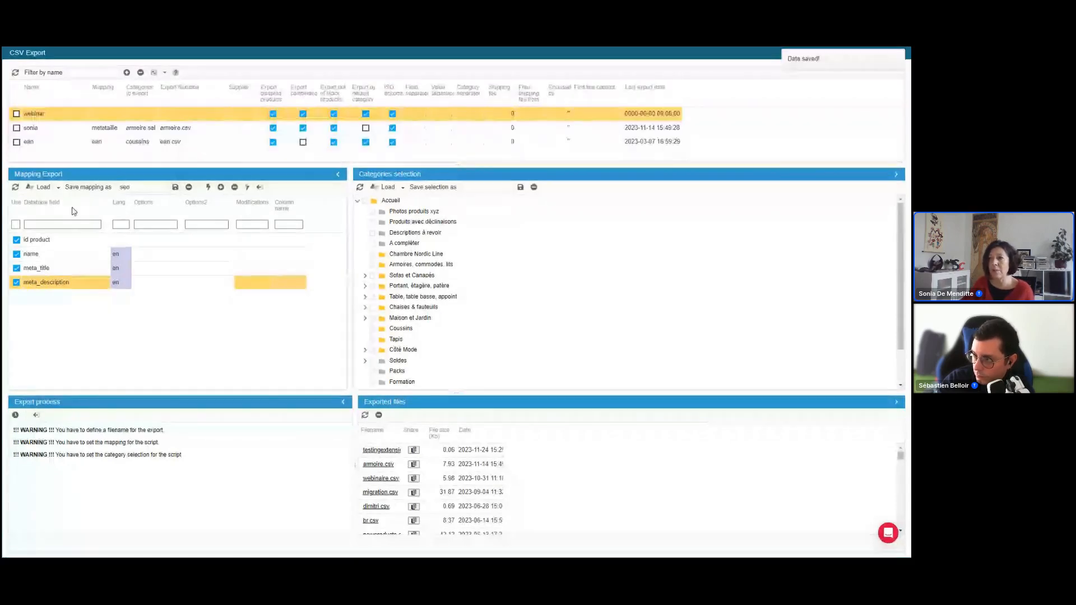
click(58, 187)
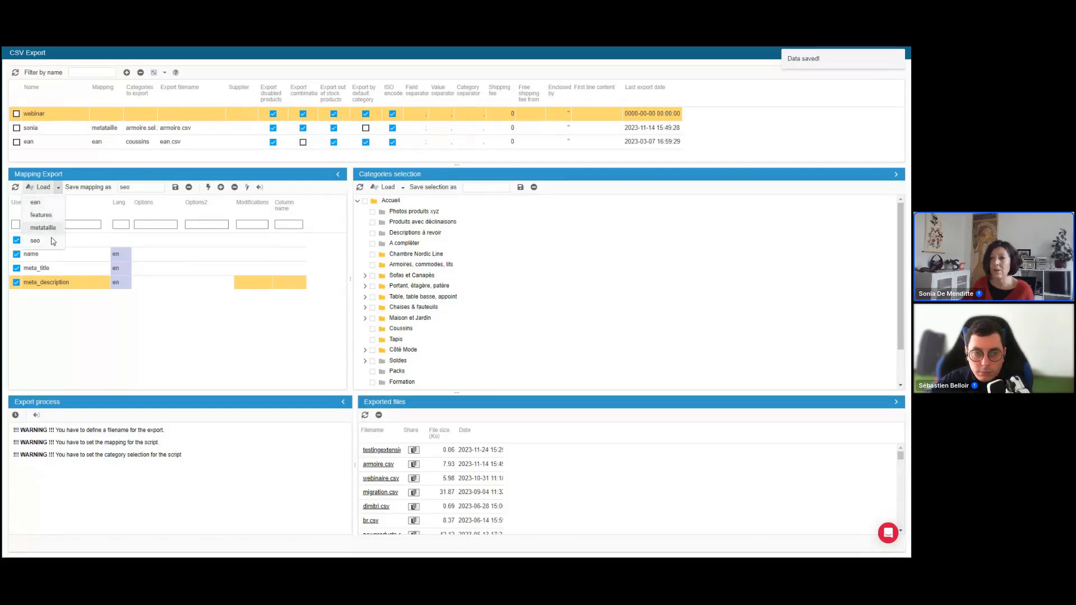
Assign the seo mapping to the webinar export script.
click(109, 114)
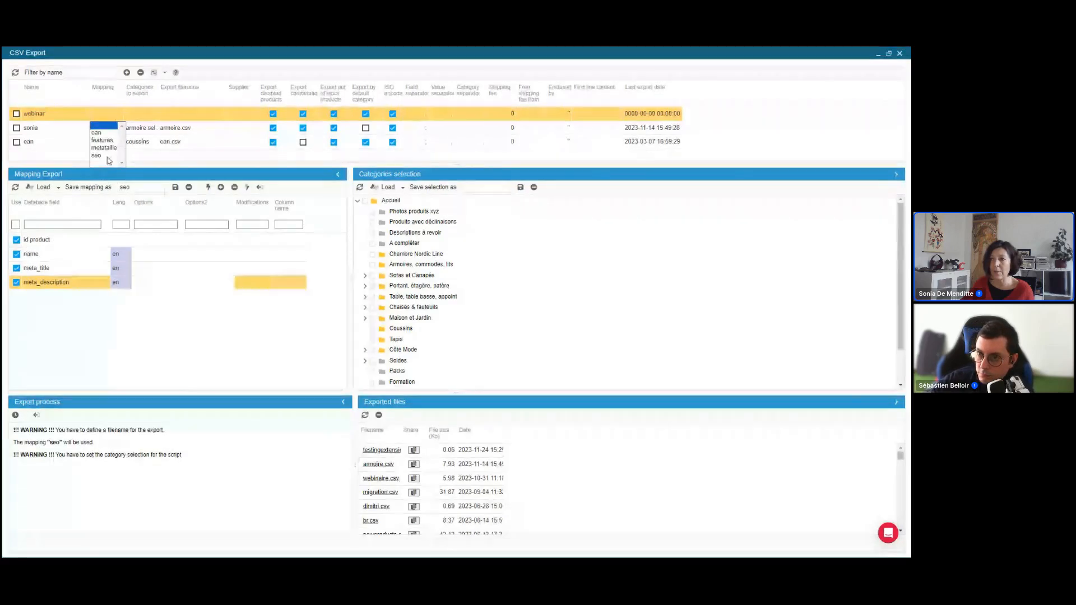
click(107, 157)
click(117, 115)
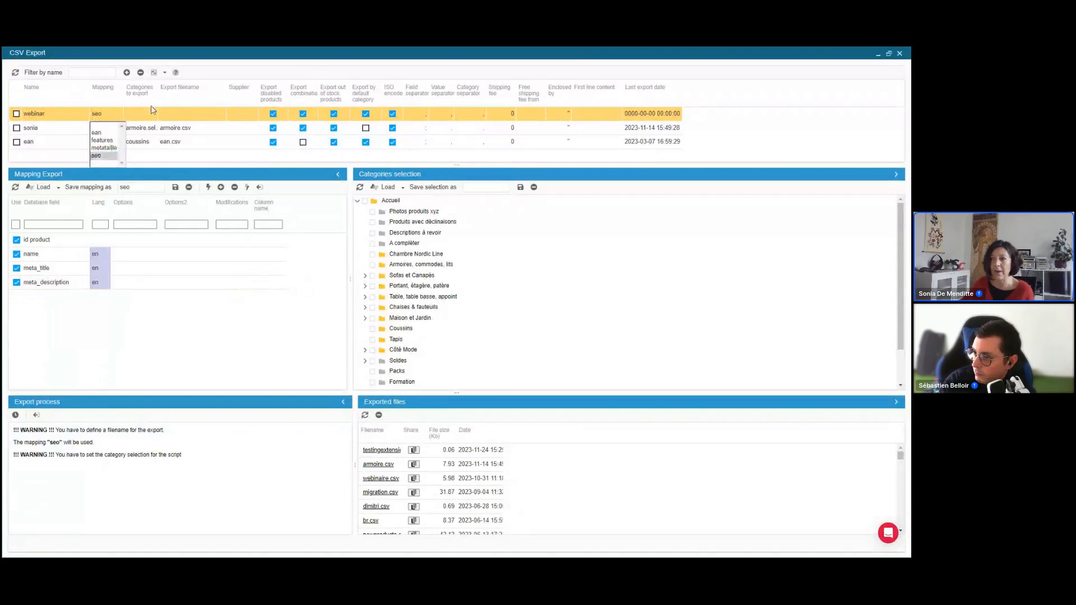
Select the entire Accueil category tree and save the category selection as seo.
click(131, 114)
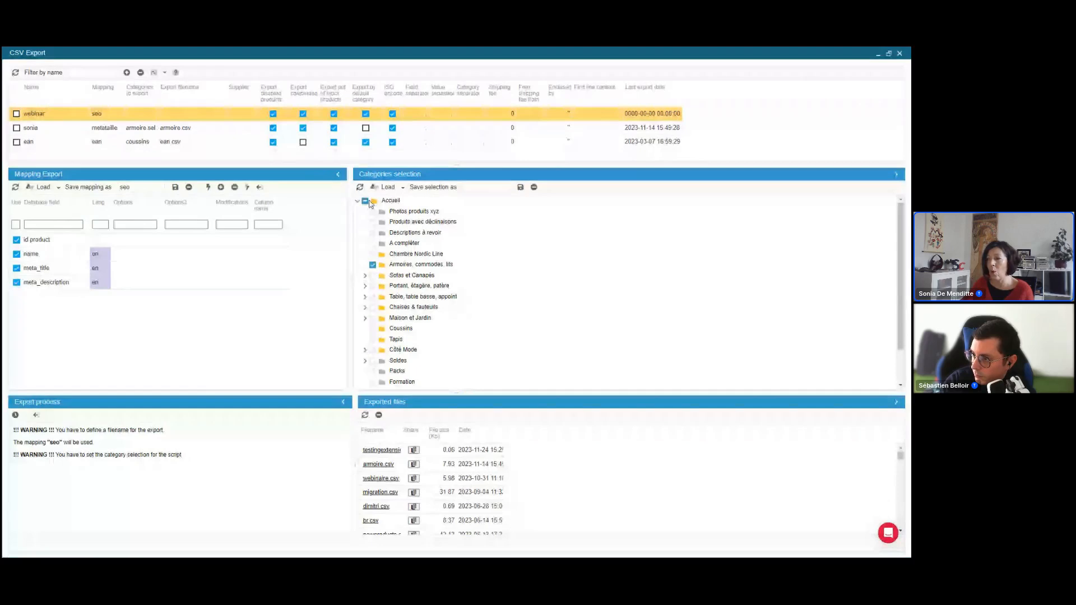
click(366, 202)
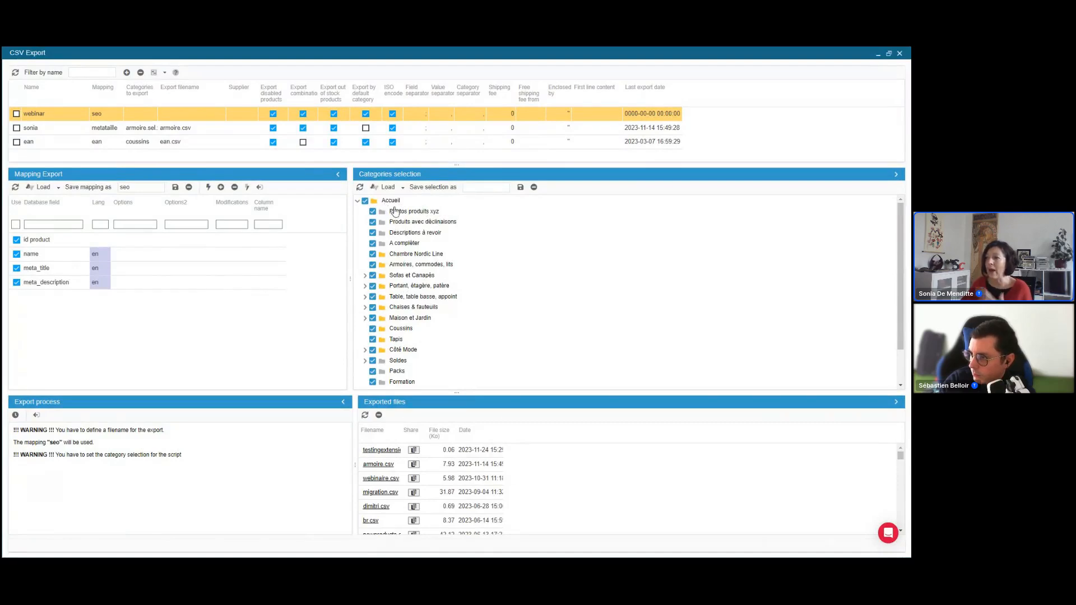
click(486, 188)
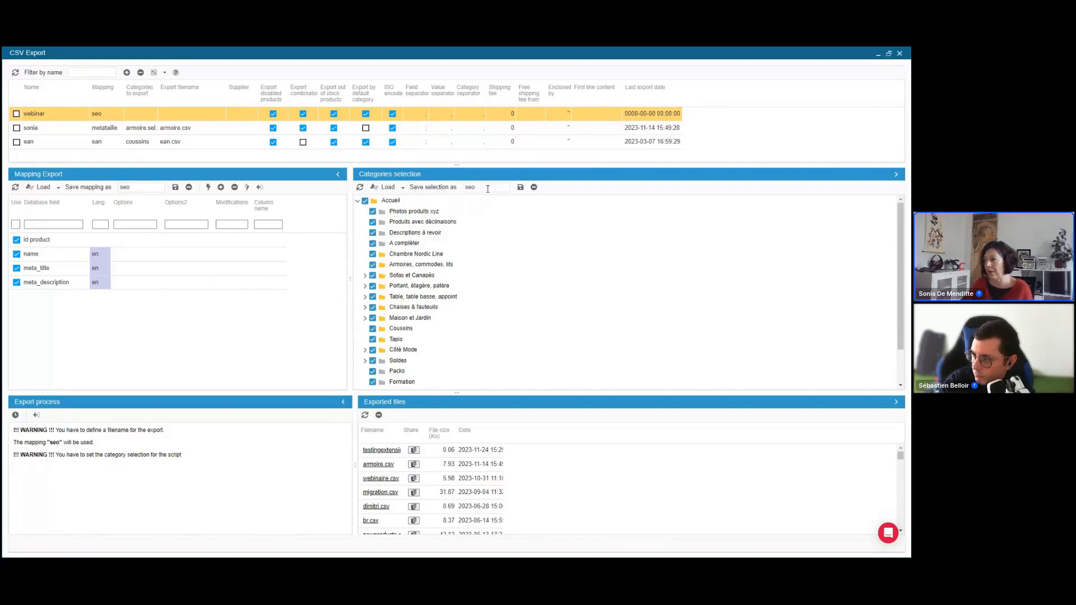
click(519, 187)
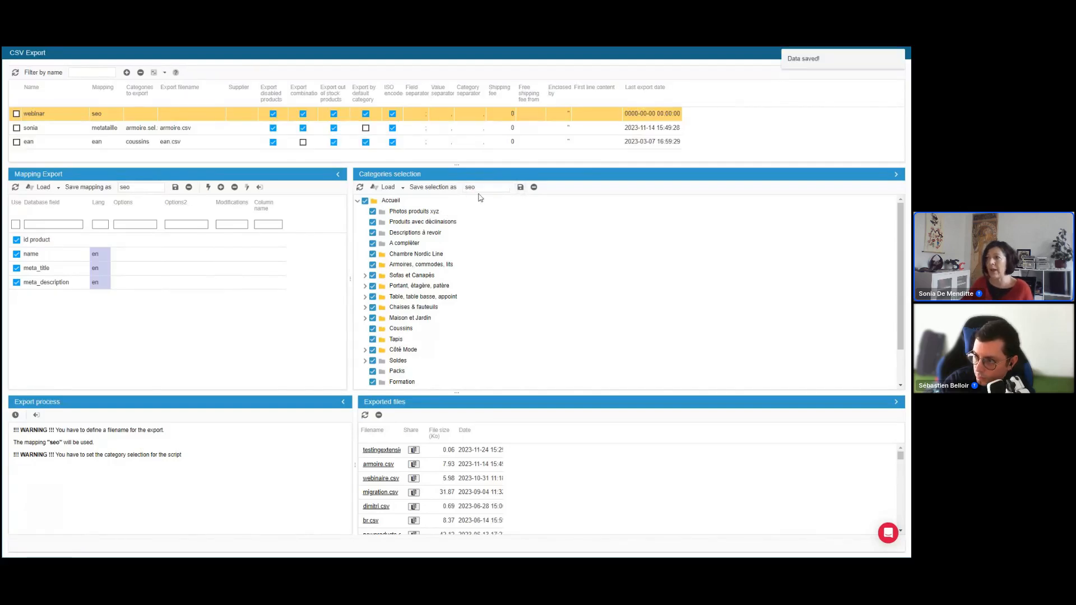
Set the webinar script's categories to export to the seo selection.
click(144, 116)
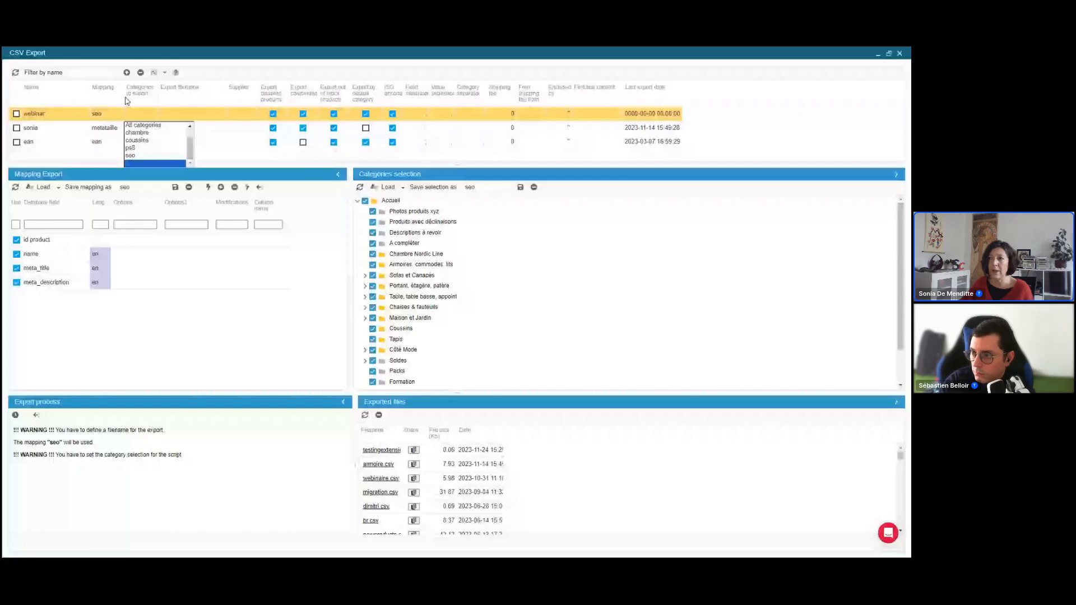
click(142, 156)
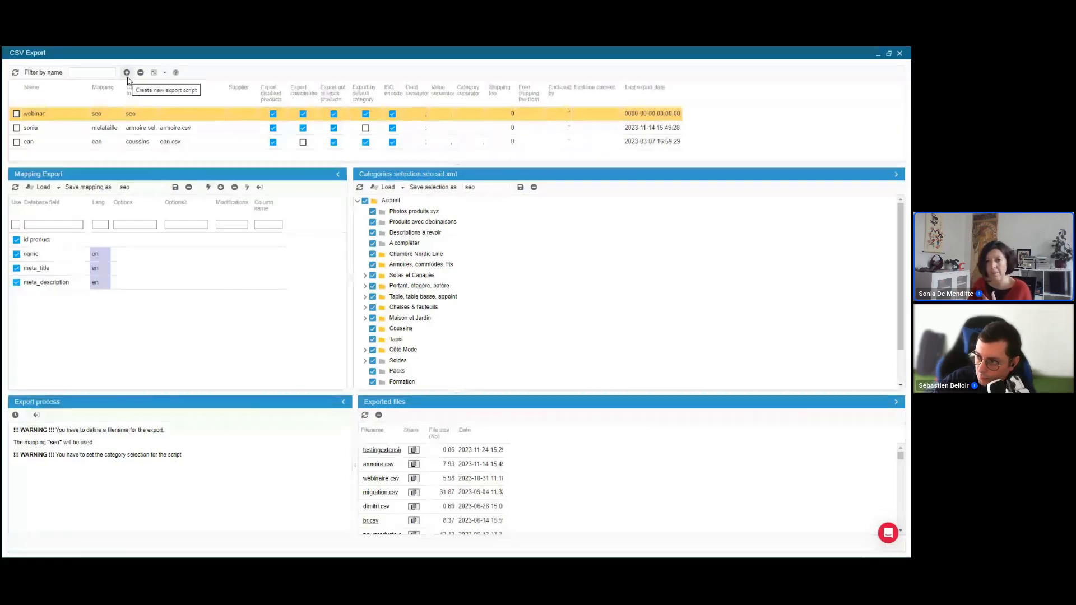
click(110, 119)
click(111, 121)
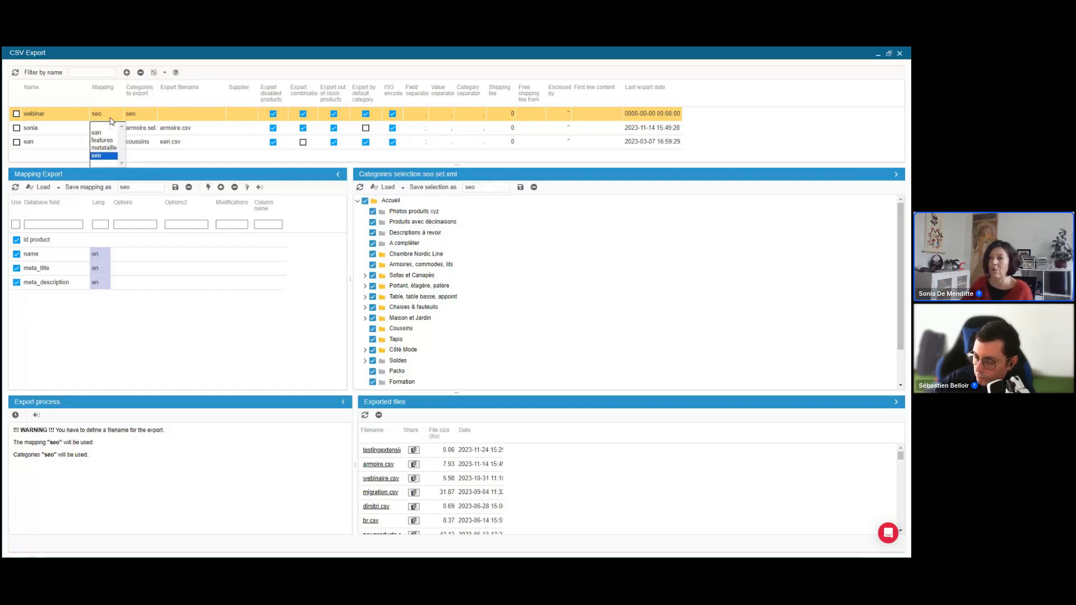
click(124, 116)
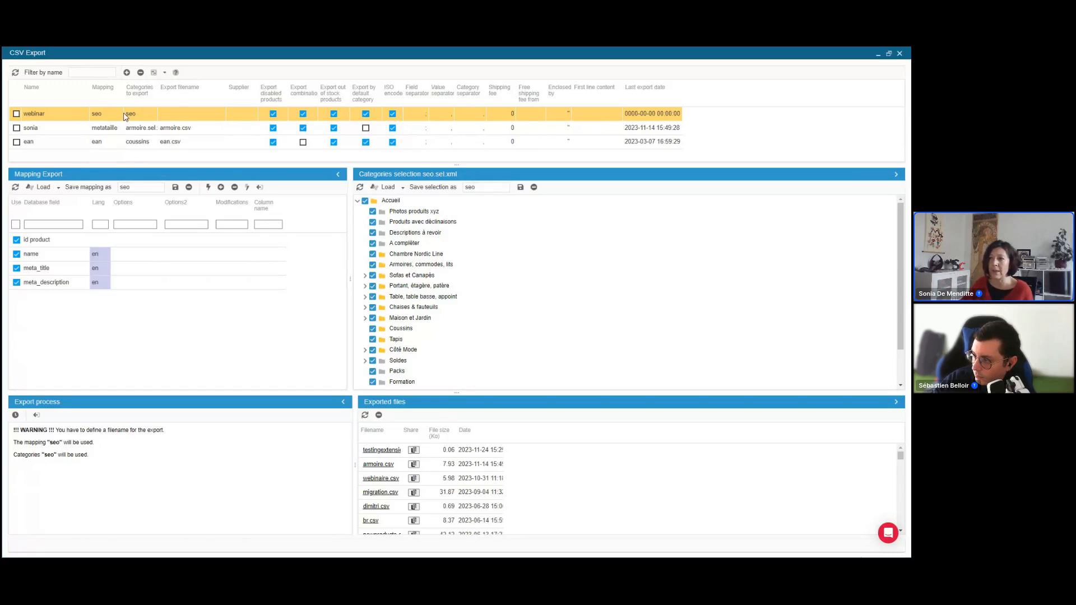
click(116, 114)
click(148, 109)
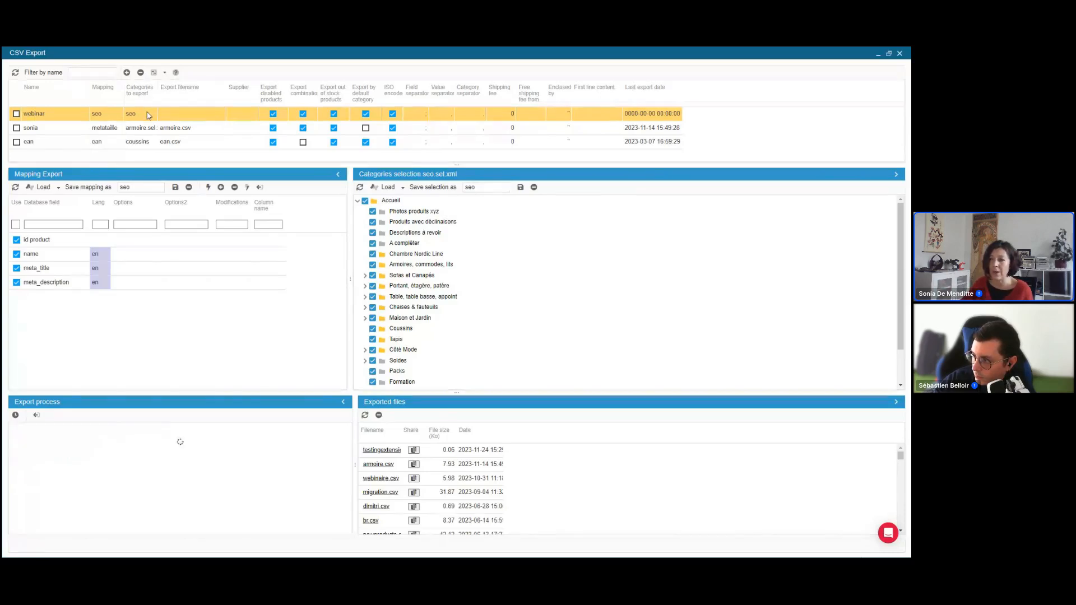
click(149, 115)
click(181, 90)
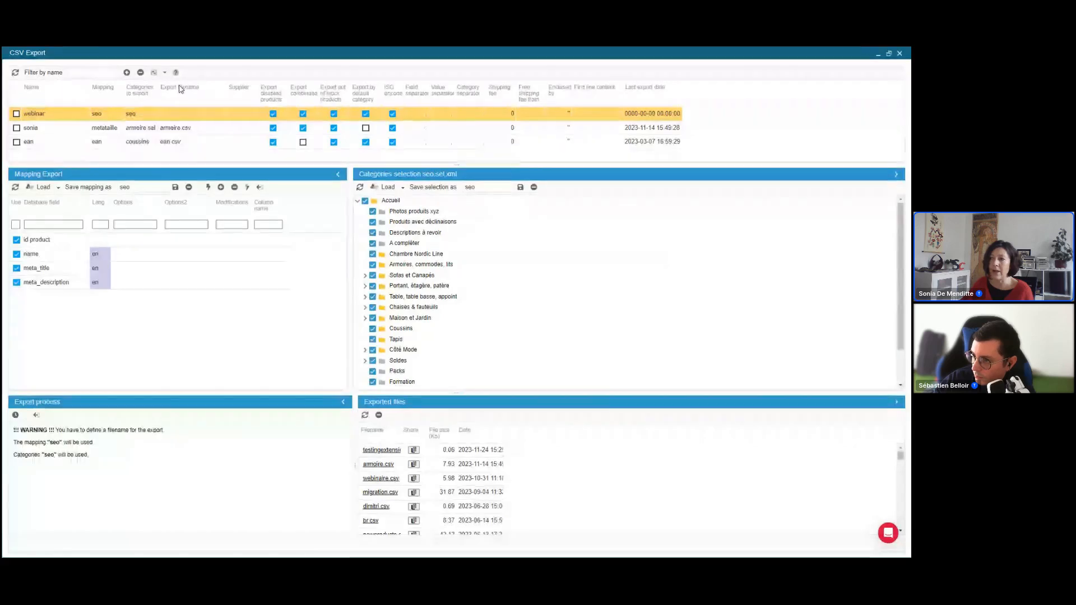
Set the webinar script's export filename to seo.csv.
click(179, 115)
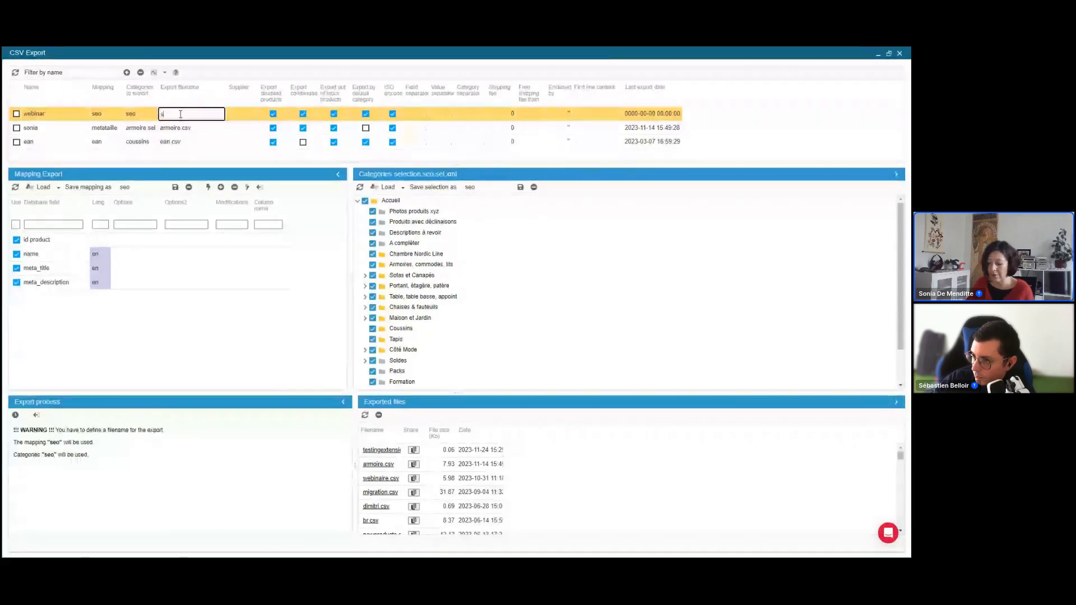
text(seo.csv)
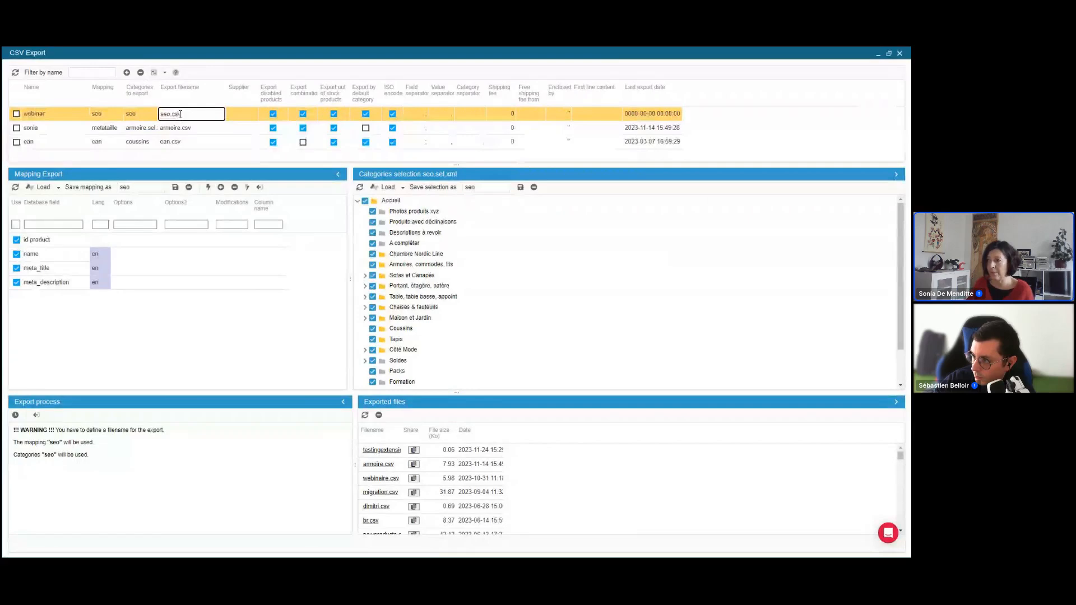
key(Return)
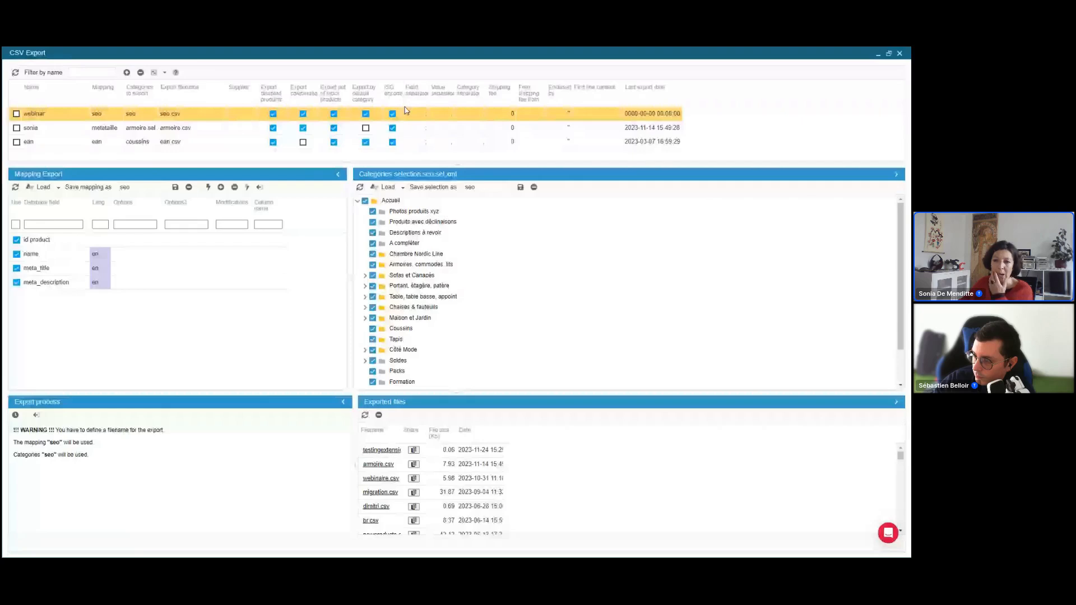
Widen the Export combinations column and switch the webinar script's combinations option off and back on.
double_click(317, 96)
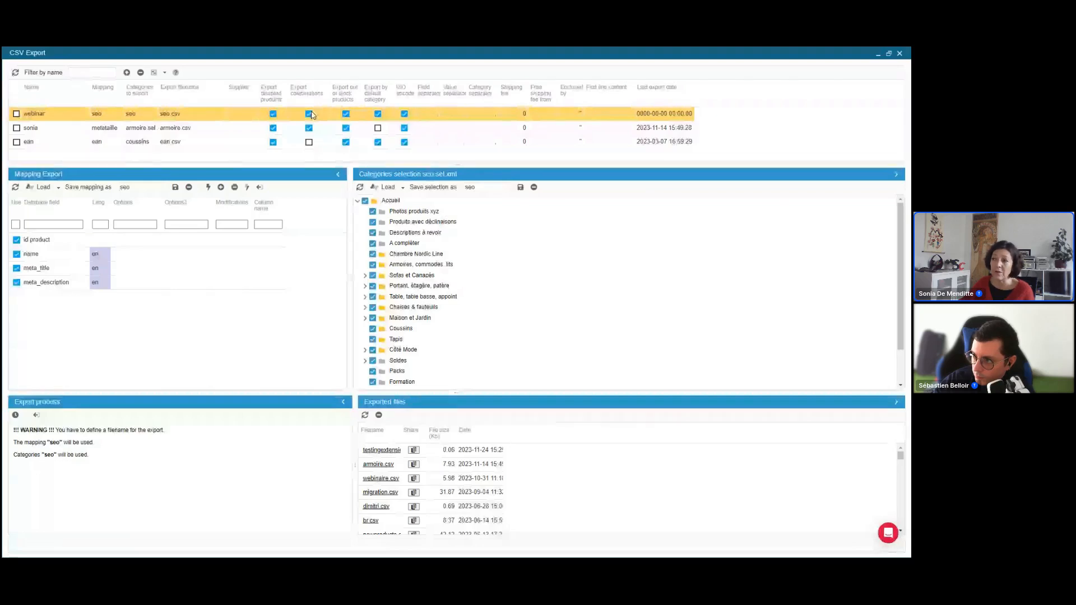
click(68, 278)
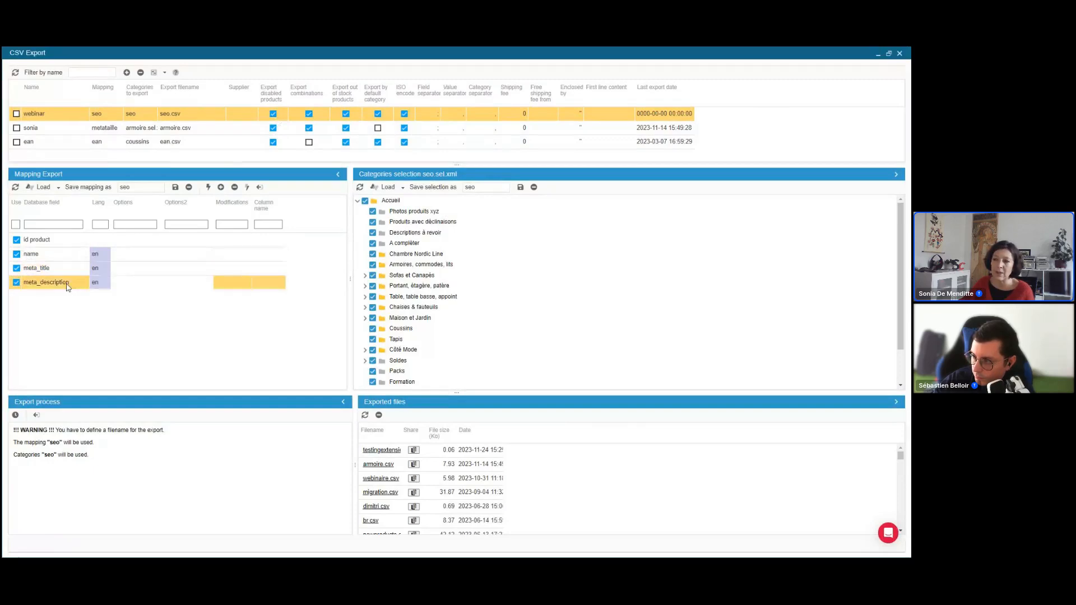
click(309, 115)
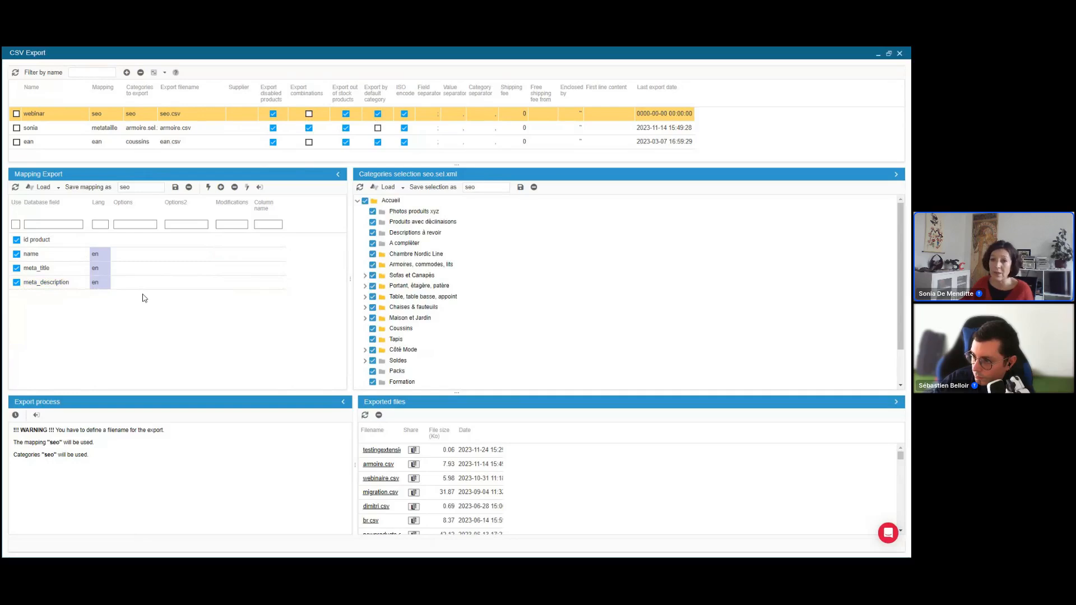
click(309, 114)
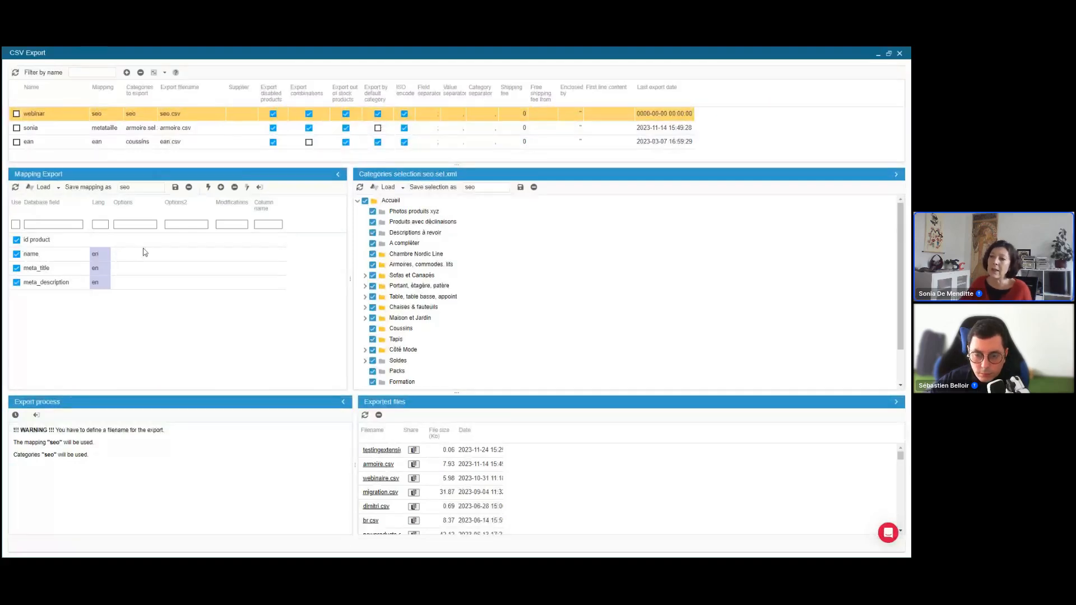
Add a fifth line to the seo mapping with reference as its database field.
click(185, 254)
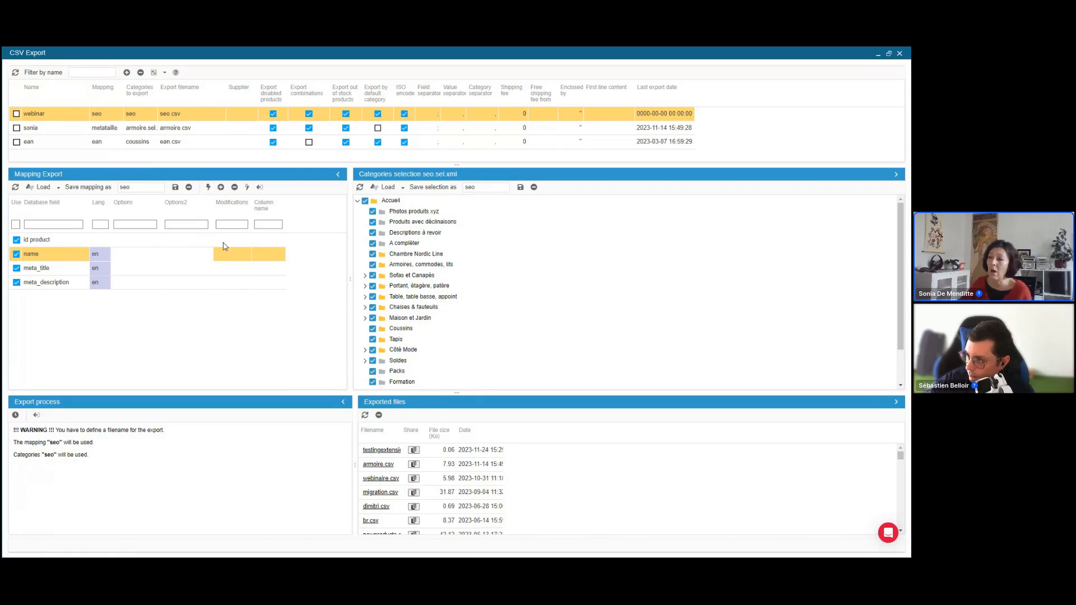
click(221, 187)
key(Return)
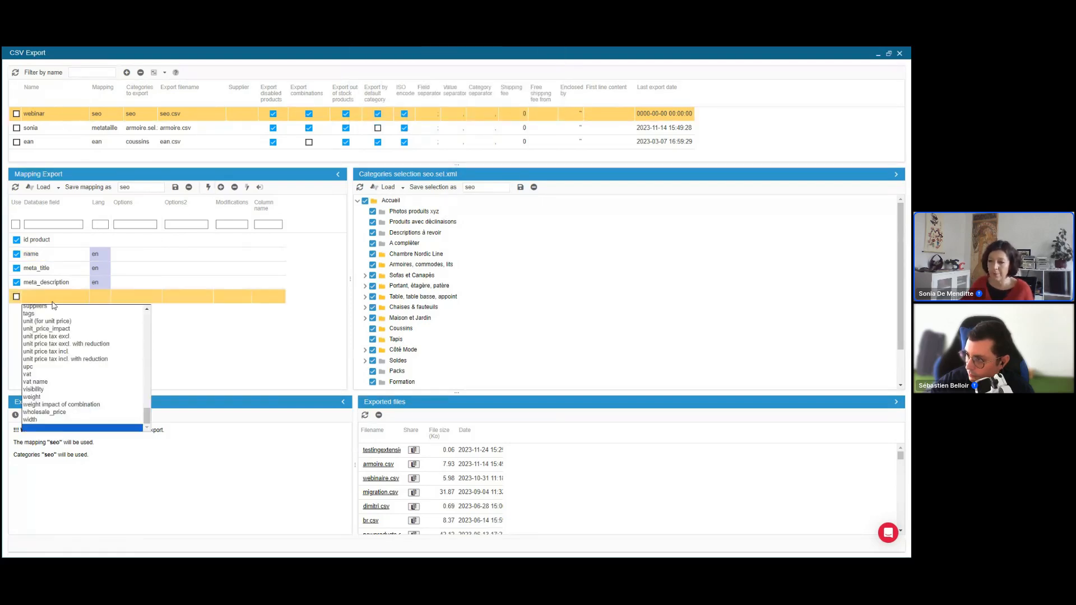
key(r)
click(66, 365)
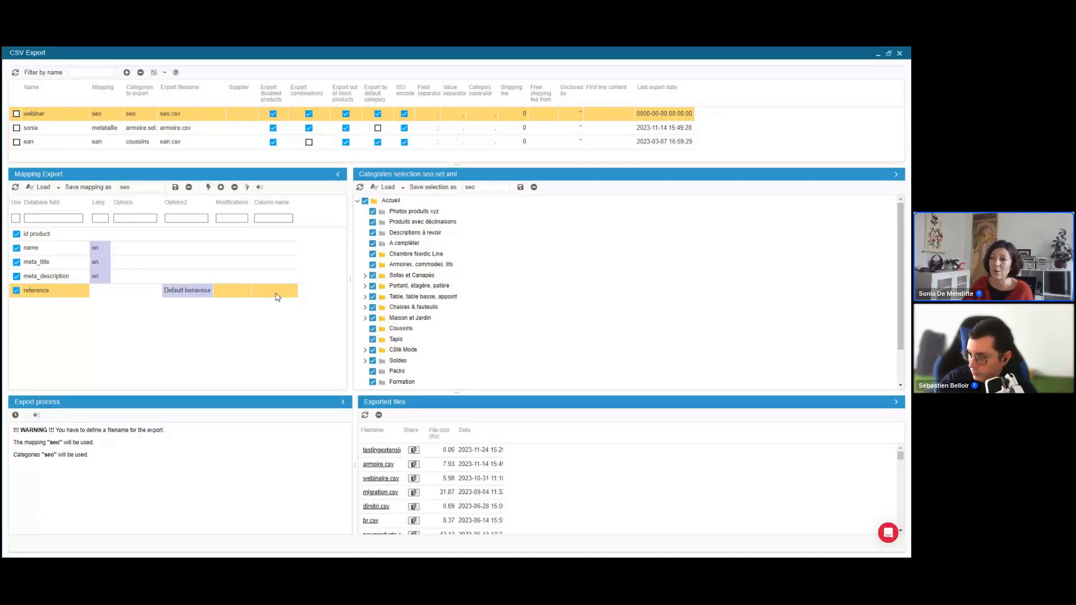
Set the column name of the reference mapping line to SKU.
click(274, 218)
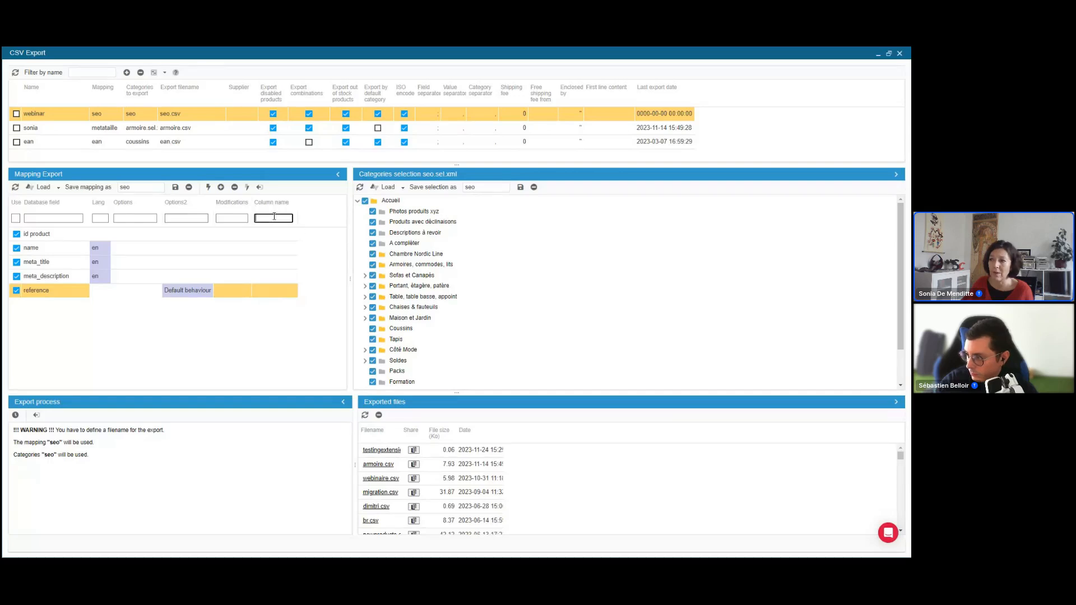
click(278, 292)
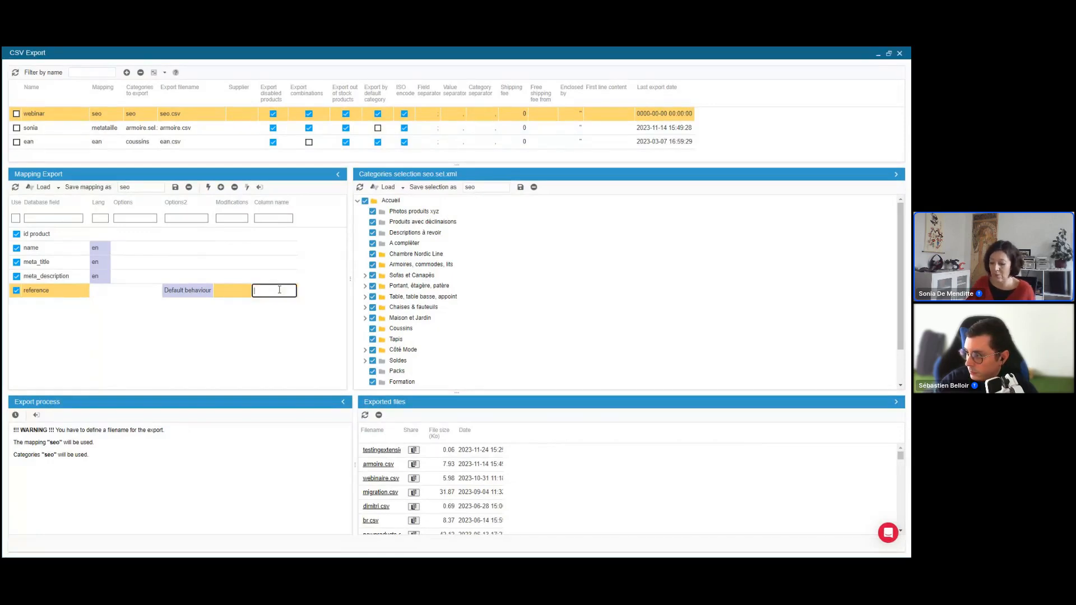
text(SKU)
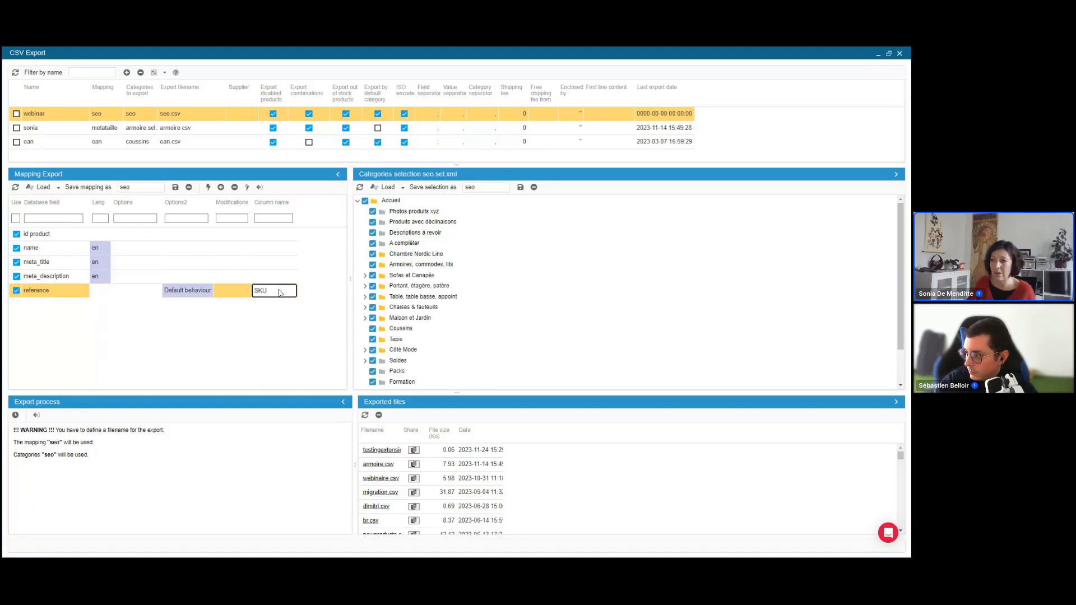
key(Return)
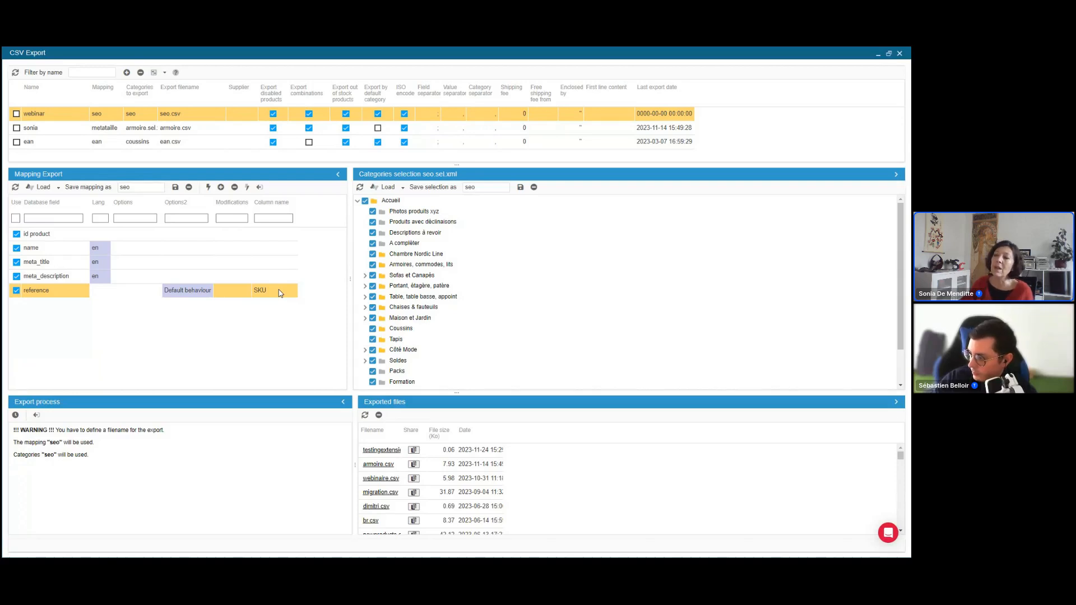
Widen the Modifications column of the mapping and open the reference line's modification value for editing, leaving it empty.
drag(249, 207, 269, 208)
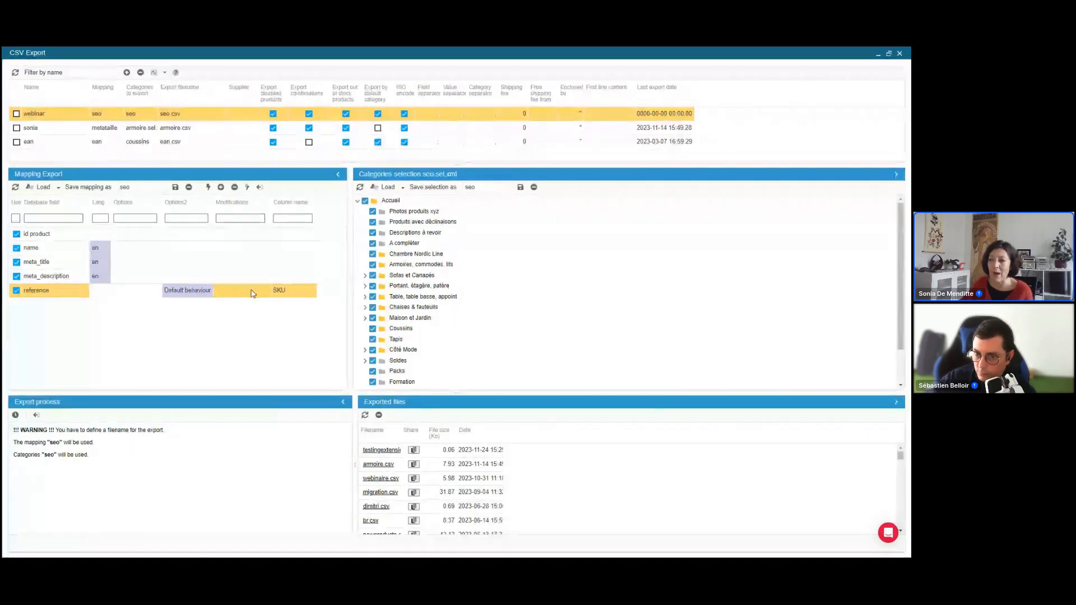
click(253, 292)
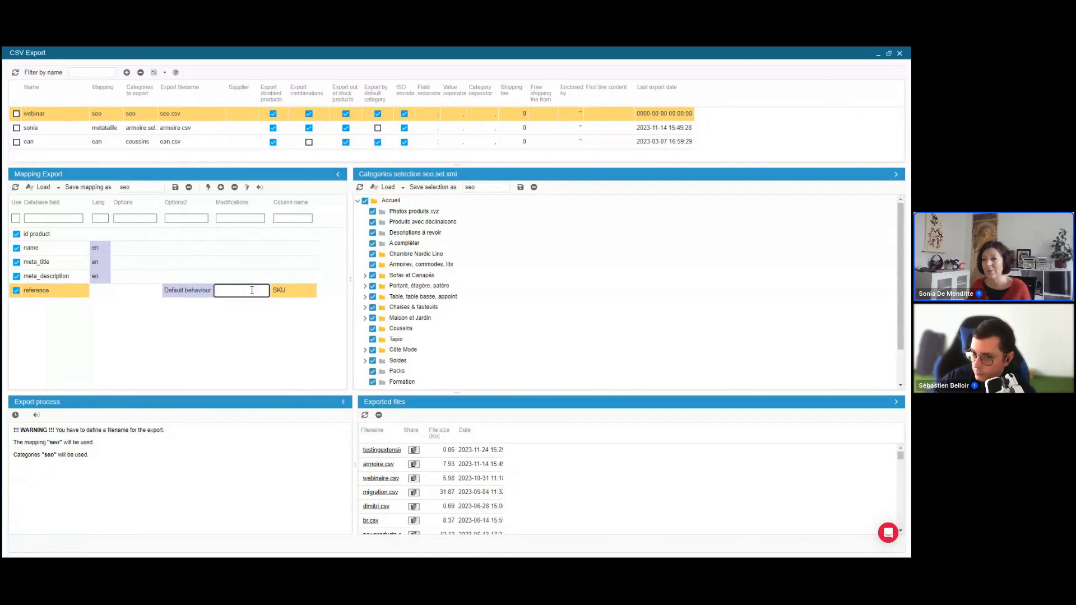
click(288, 290)
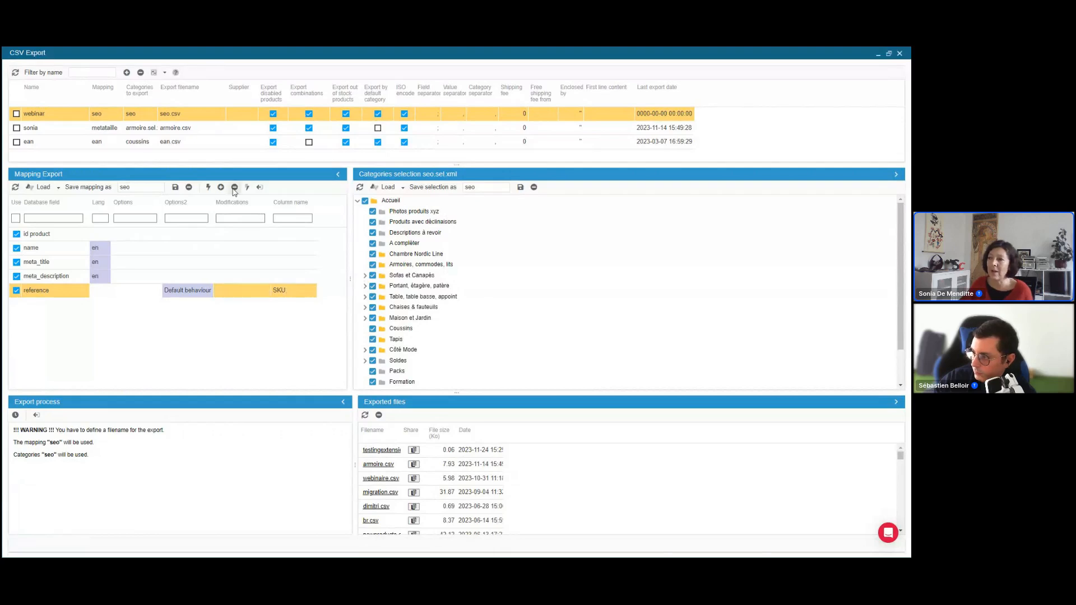
Add a sixth line to the seo mapping with priceexctax as its database field.
click(221, 187)
key(Return)
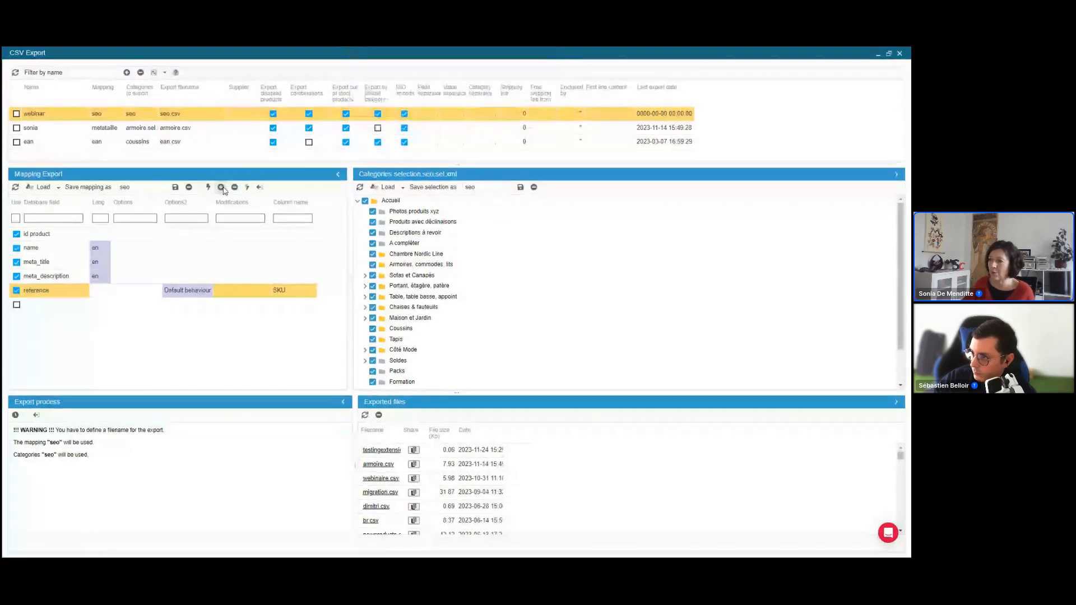
click(56, 303)
click(56, 303)
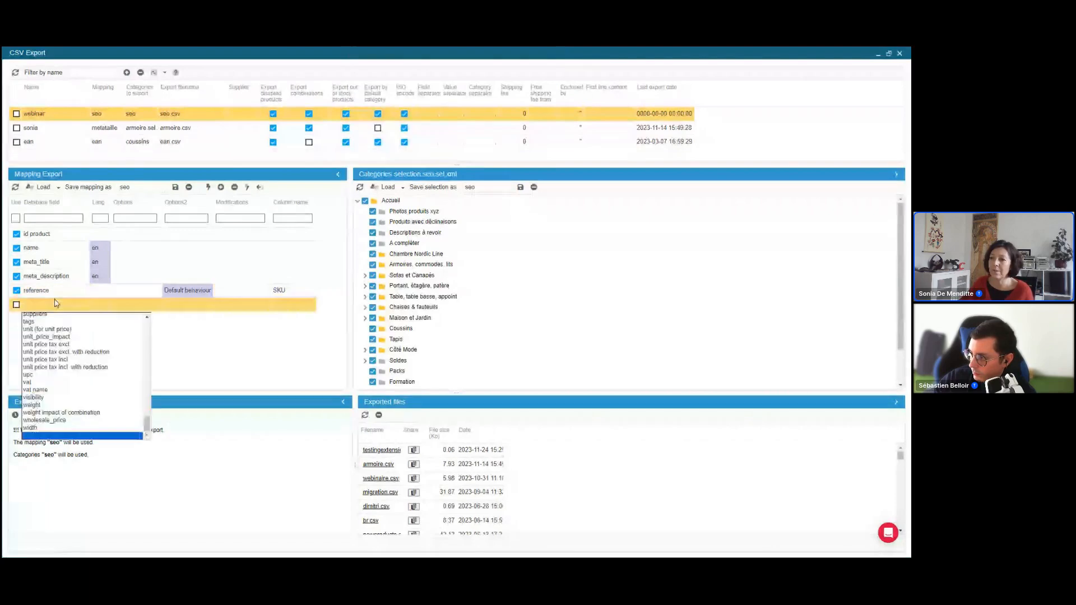
key(p)
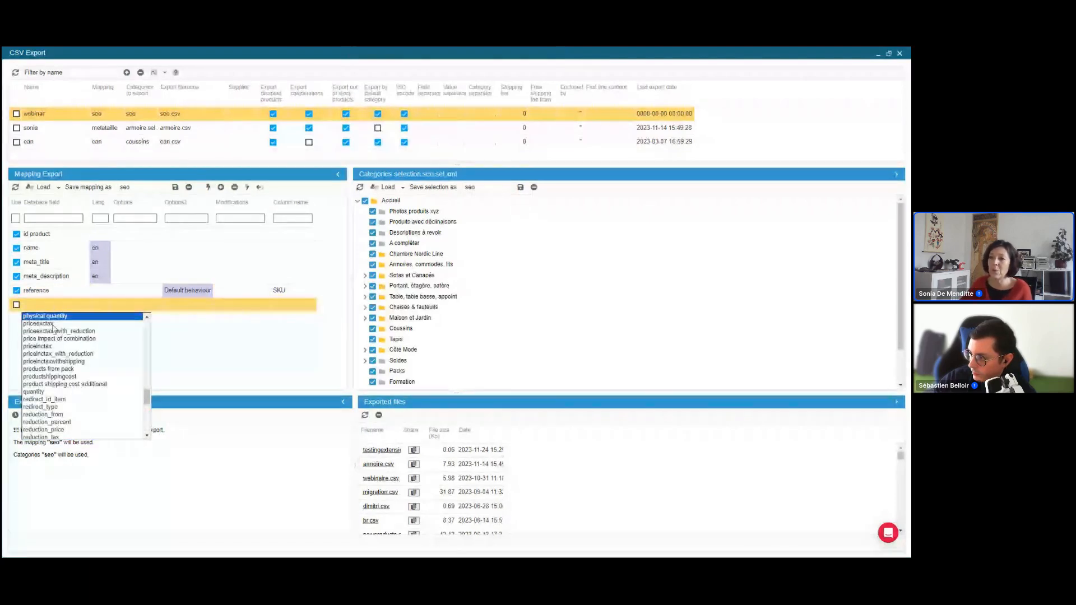
click(52, 324)
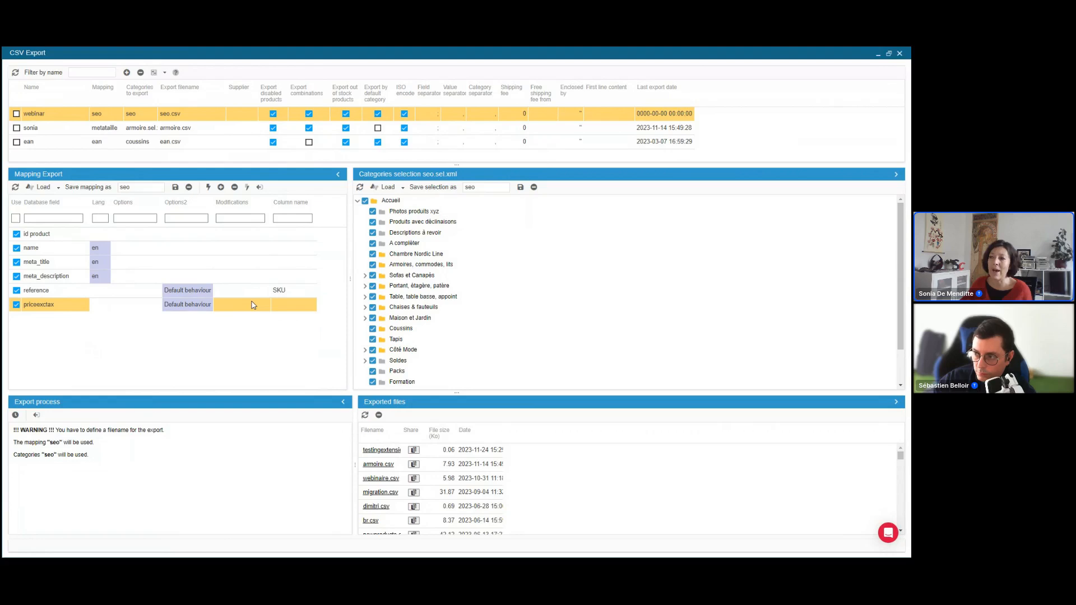
Switch to the browser and read the Customizing Your Export Mapping help article through to its related articles.
click(252, 304)
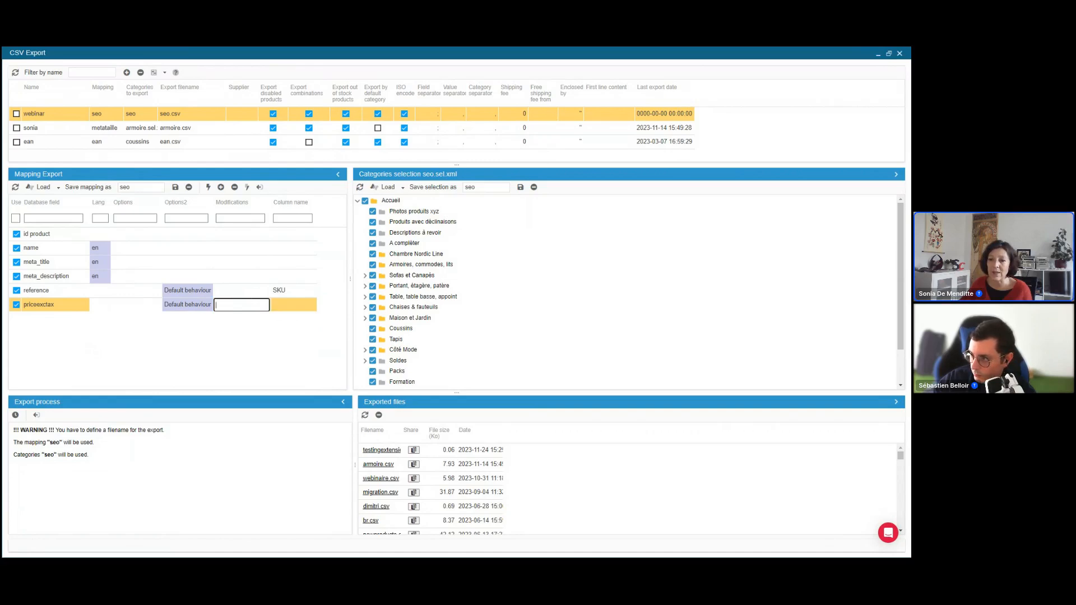
key(alt+Tab)
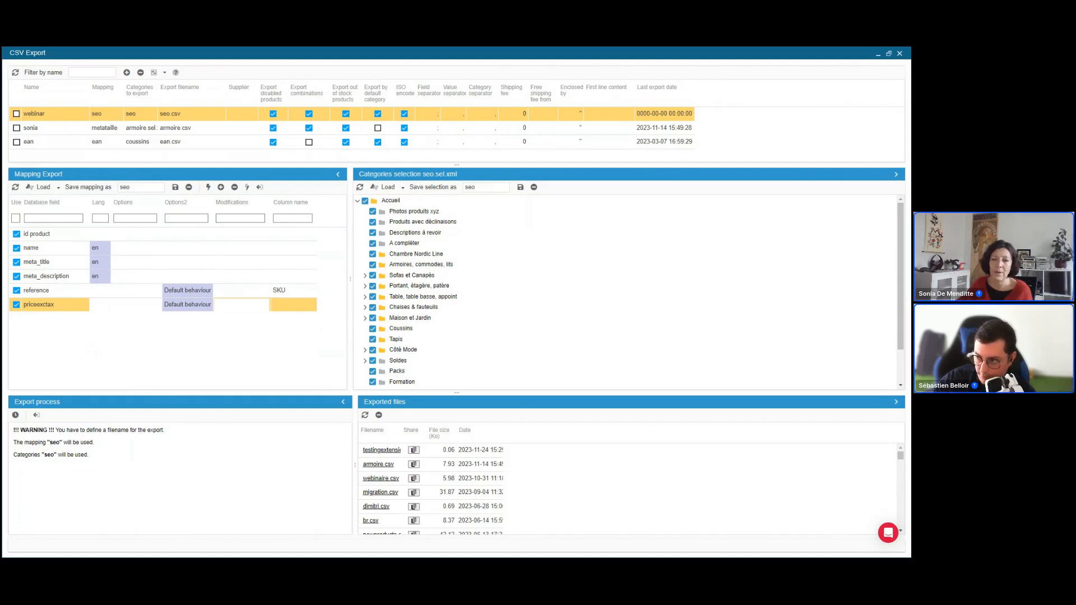
drag(2, 66, 421, 103)
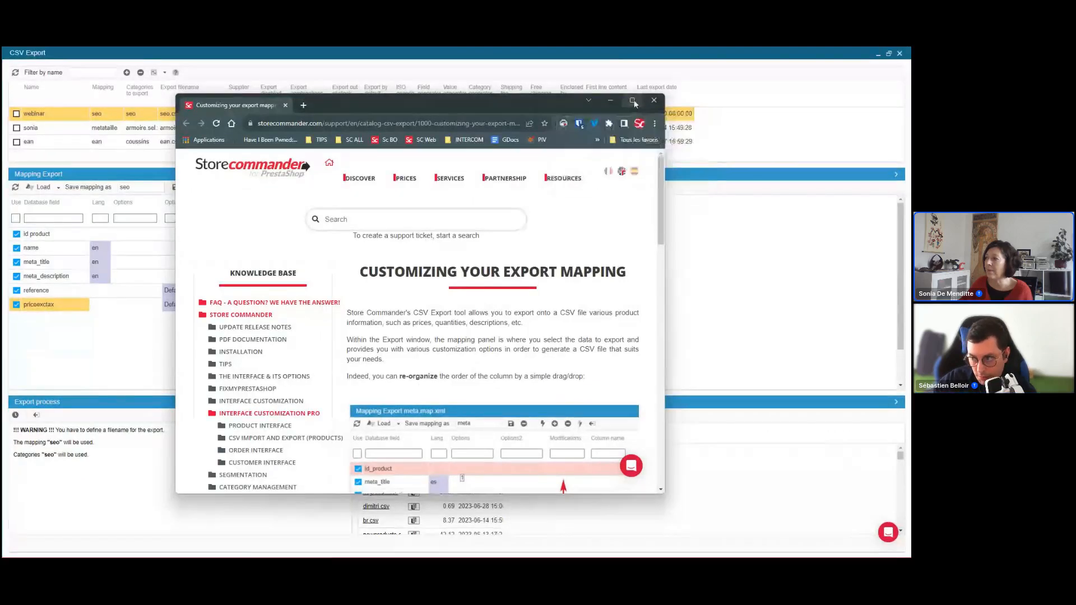
click(633, 101)
scroll(609, 259, down, 3)
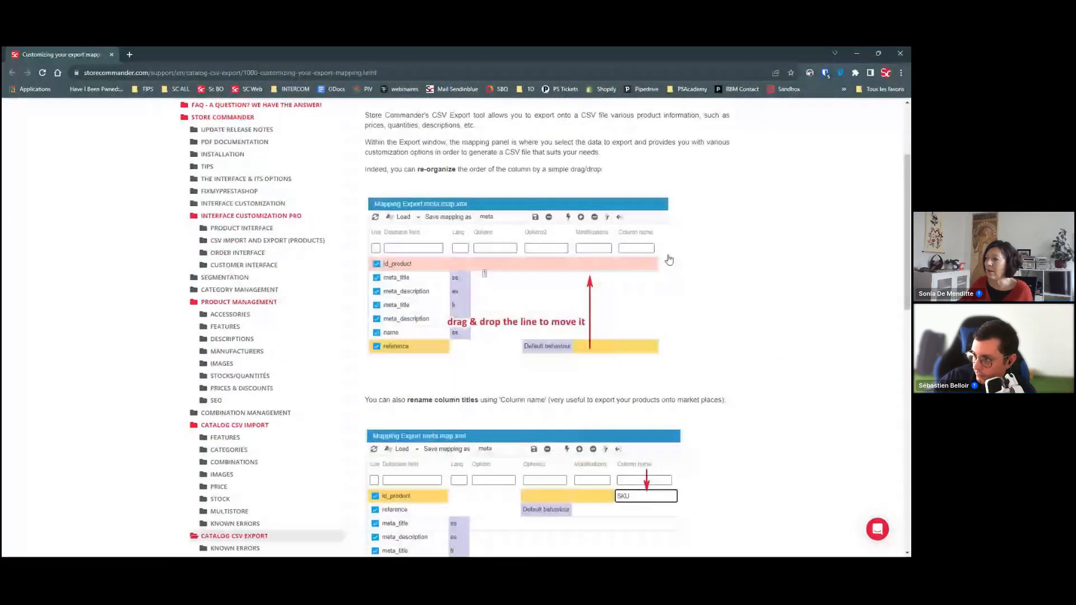
scroll(609, 275, down, 3)
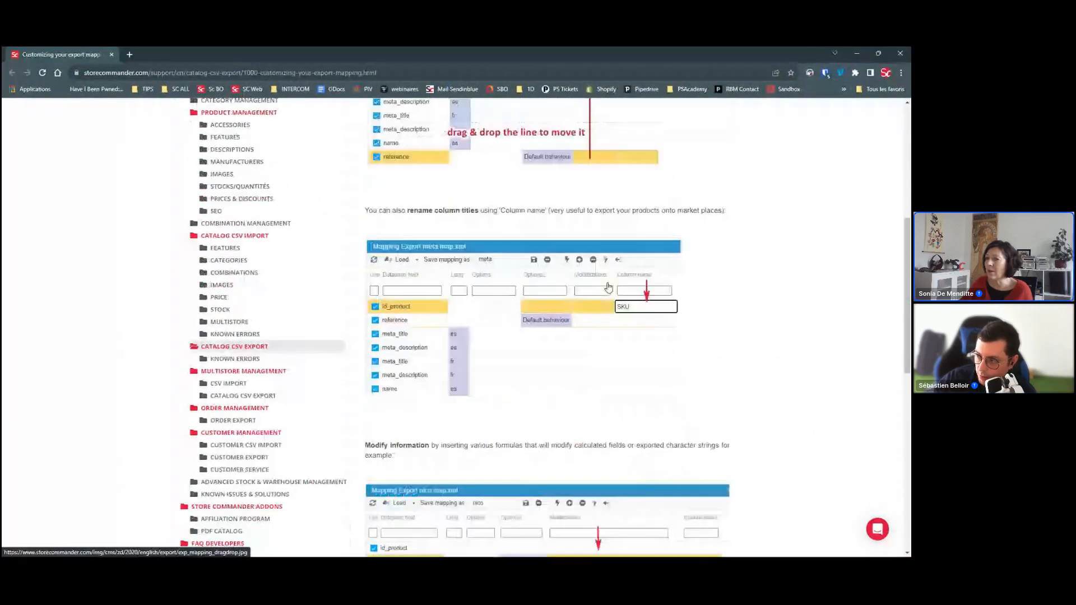
scroll(608, 287, down, 3)
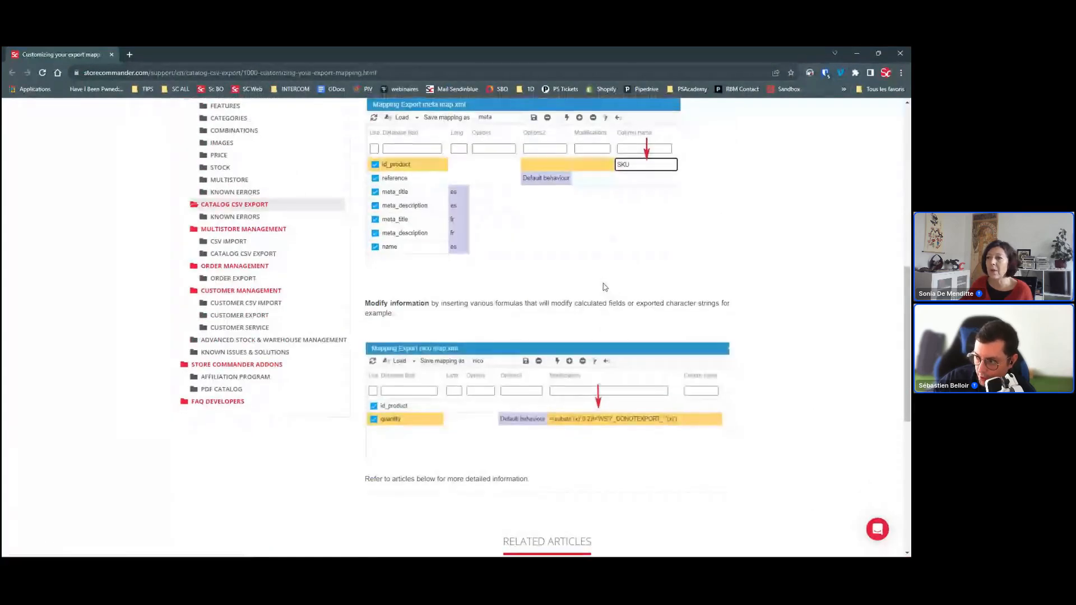
scroll(468, 394, down, 3)
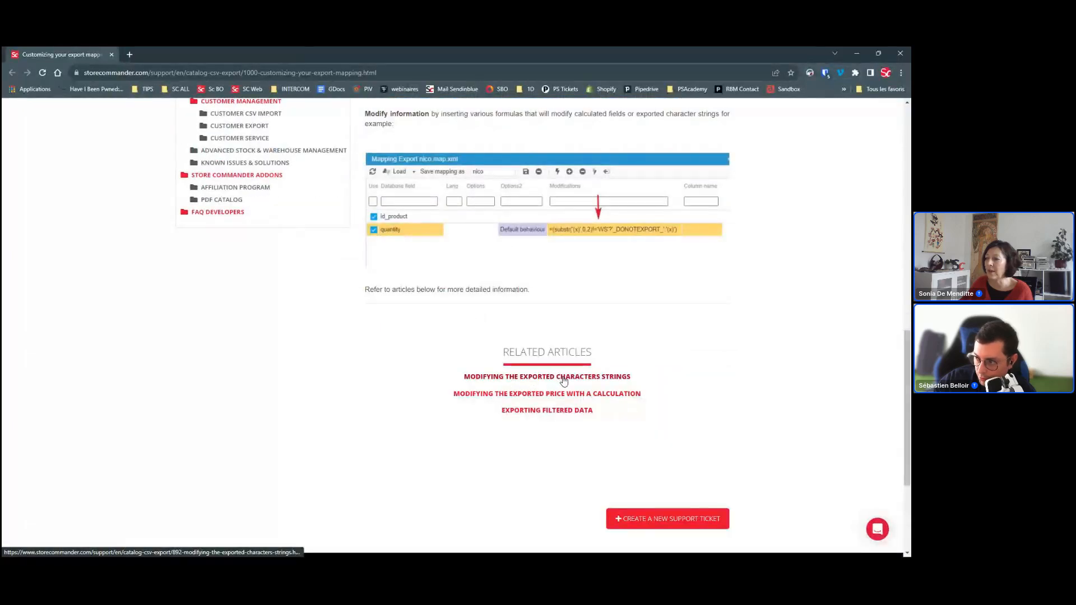
Open the related article on modifying the exported price with a calculation and examine its formulas, highlighting = x * 1.10.
click(563, 394)
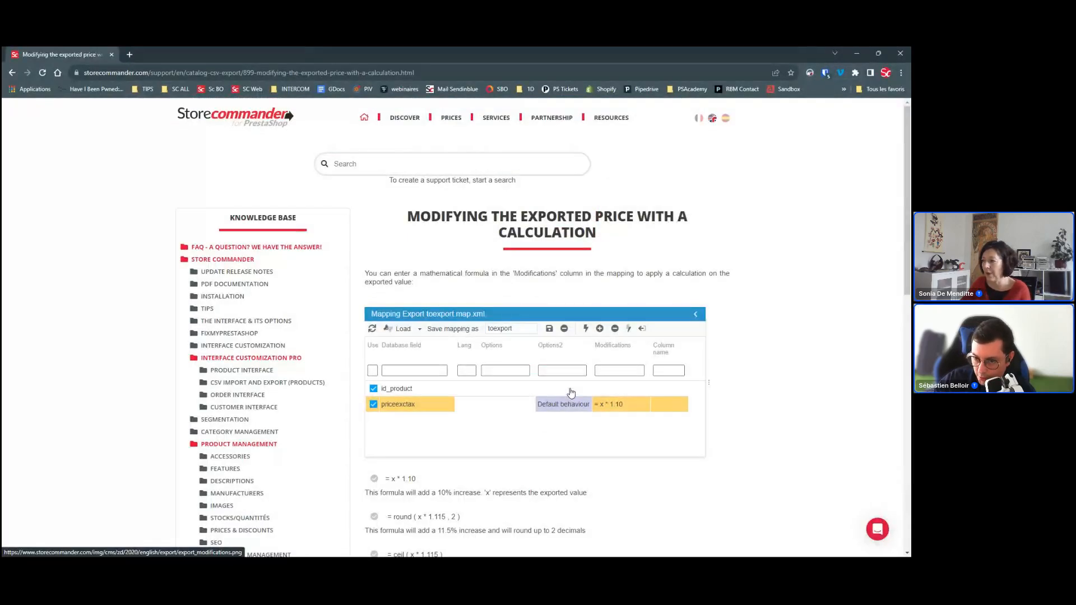
scroll(715, 357, down, 2)
scroll(715, 356, down, 1)
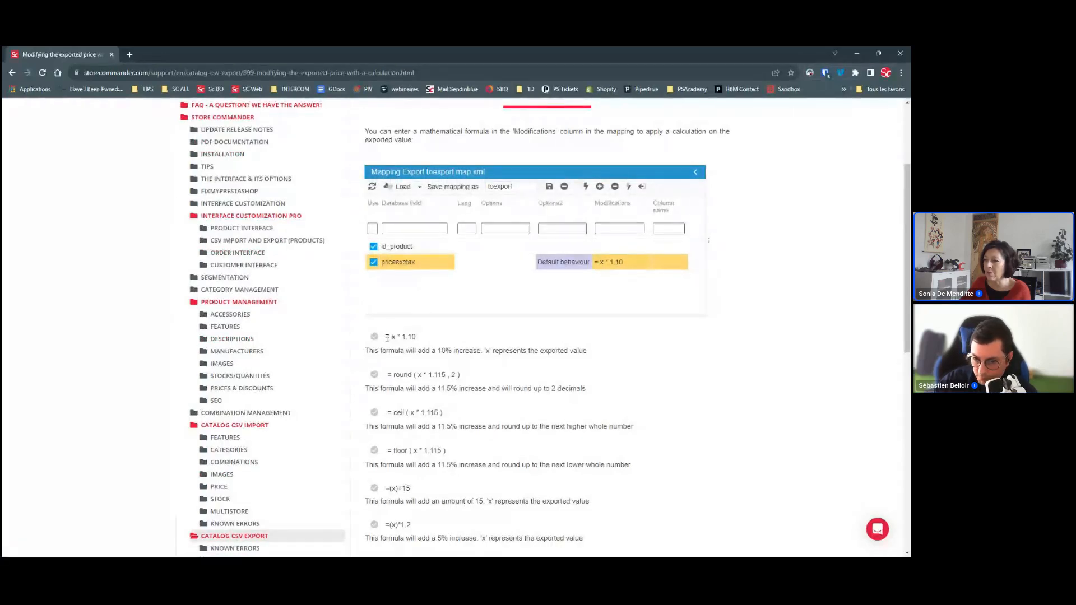
drag(385, 337, 418, 337)
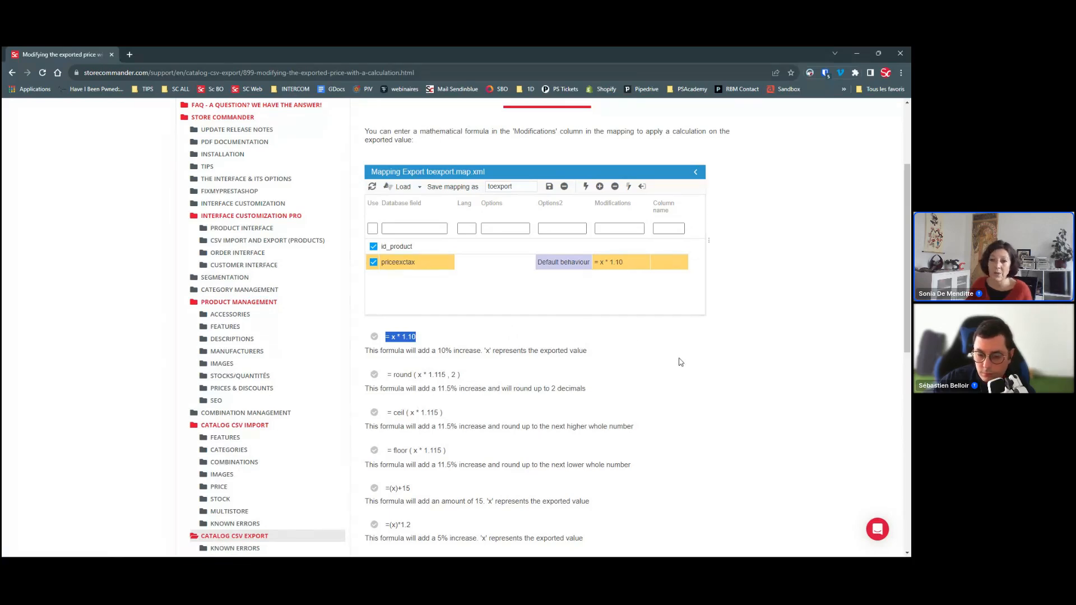
scroll(681, 362, down, 1)
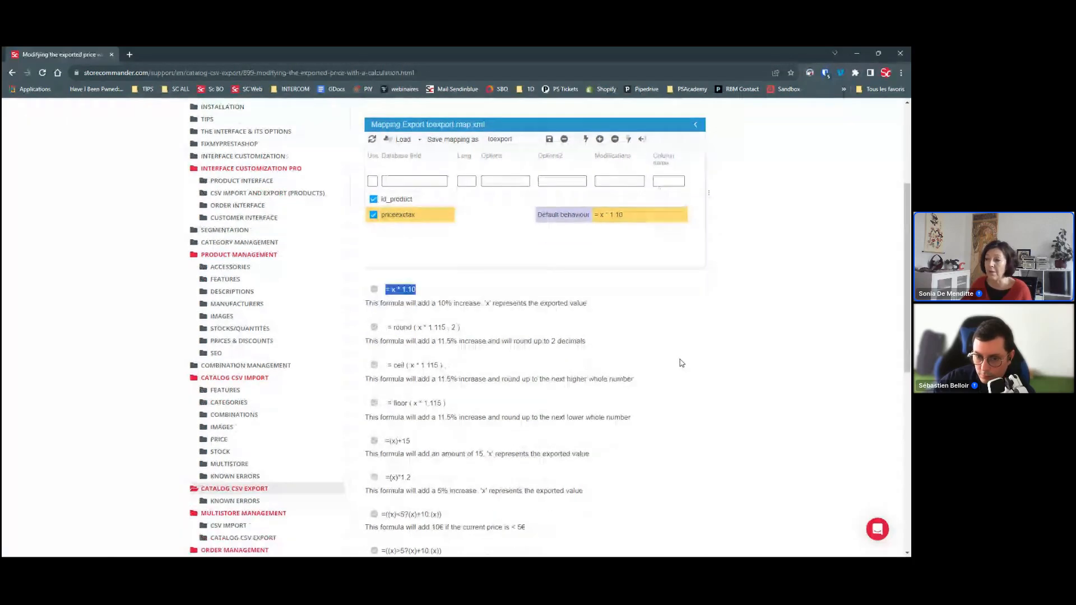
scroll(681, 362, down, 1)
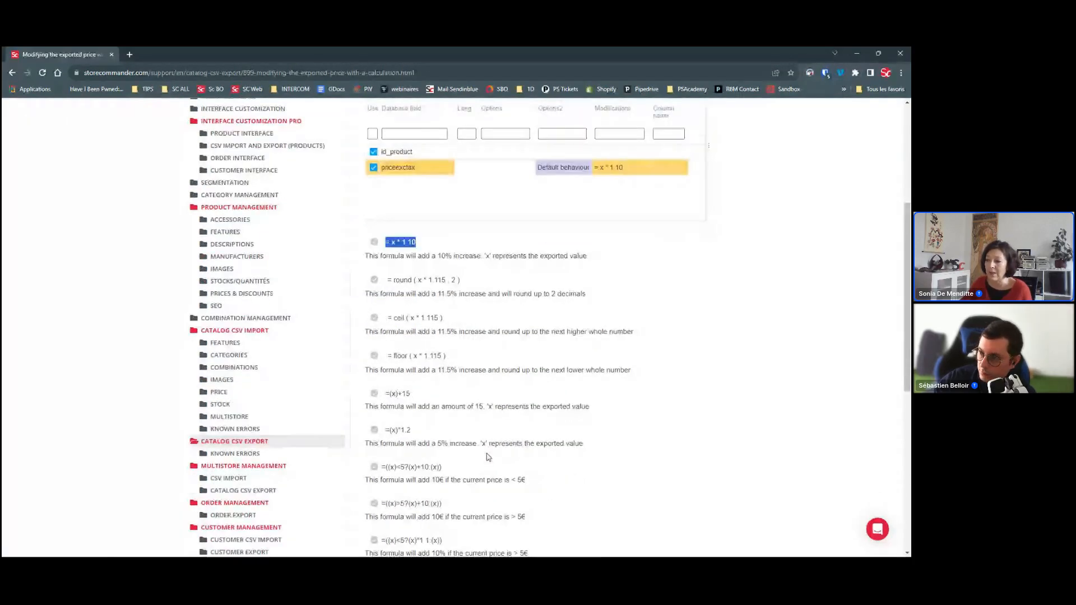
scroll(502, 446, down, 8)
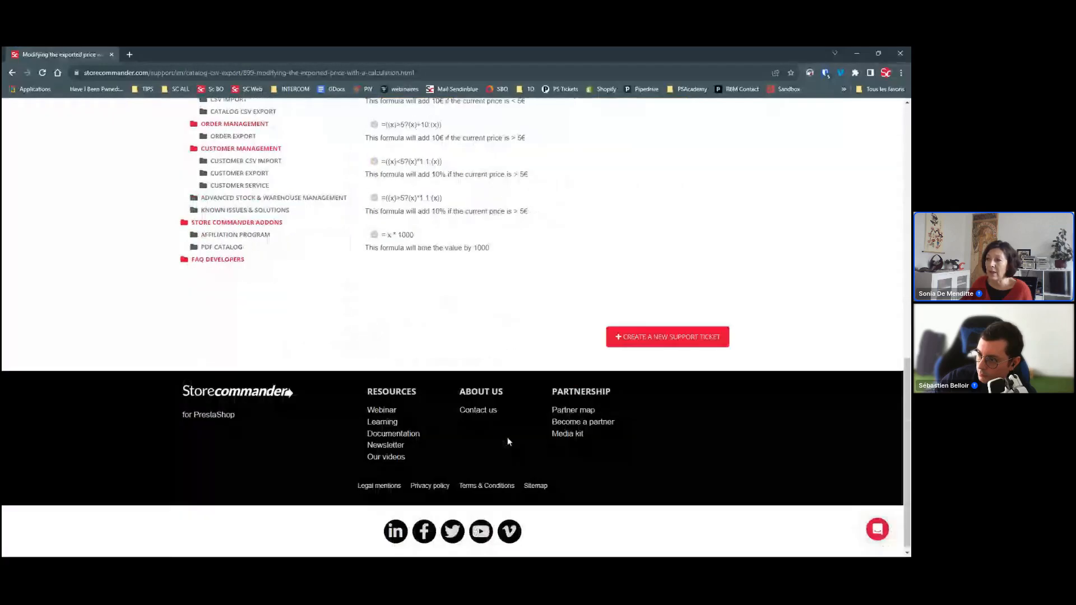
Go back to the mapping article, open the Exporting Filtered Data article and examine its _DONOTEXPORT_ formulas.
key(alt+Left)
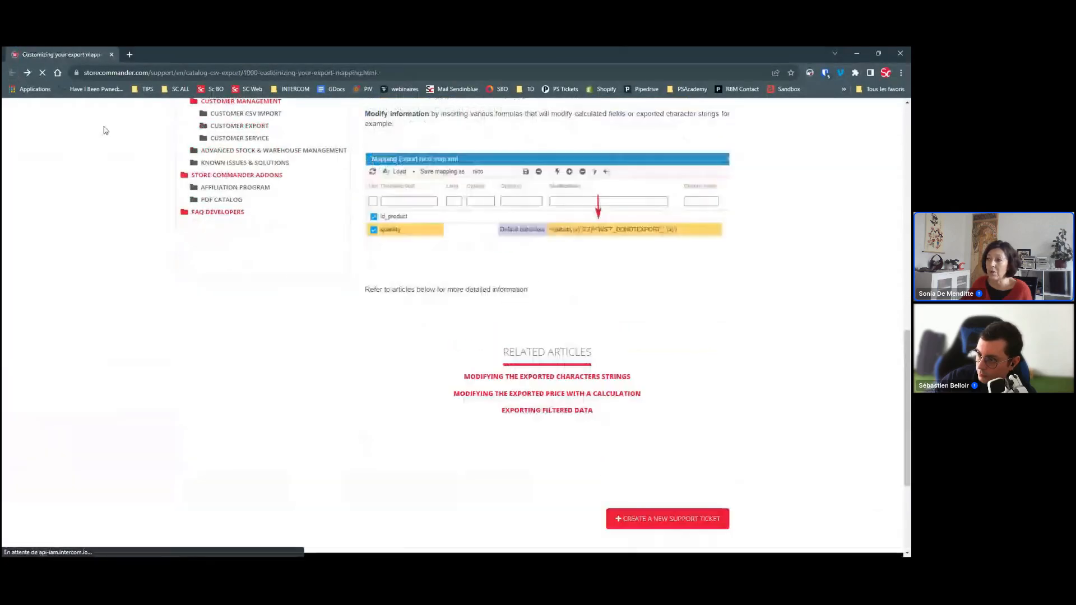
click(553, 409)
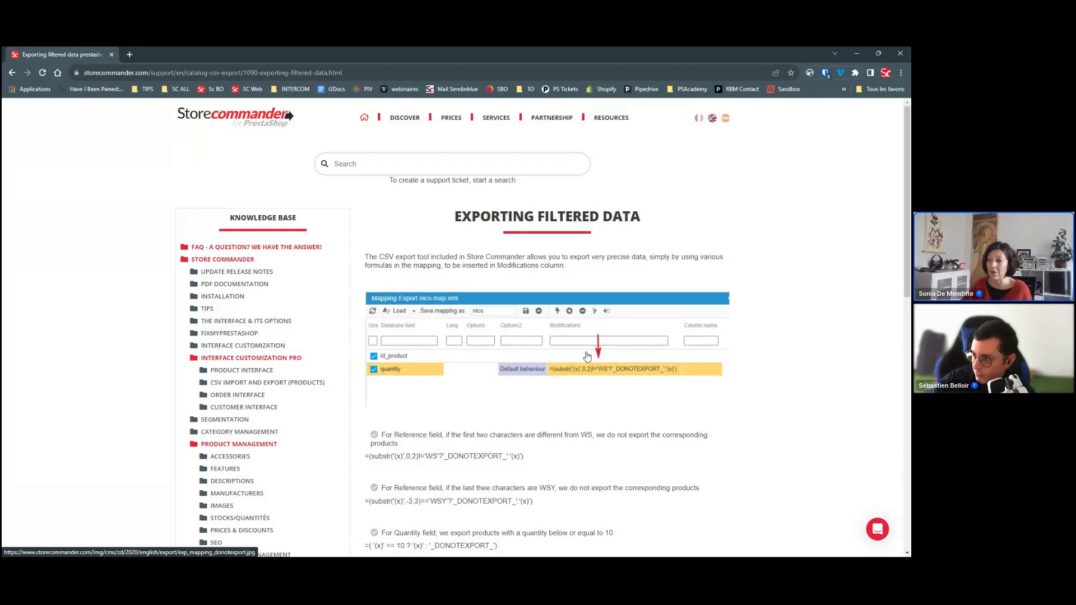
scroll(634, 324, down, 2)
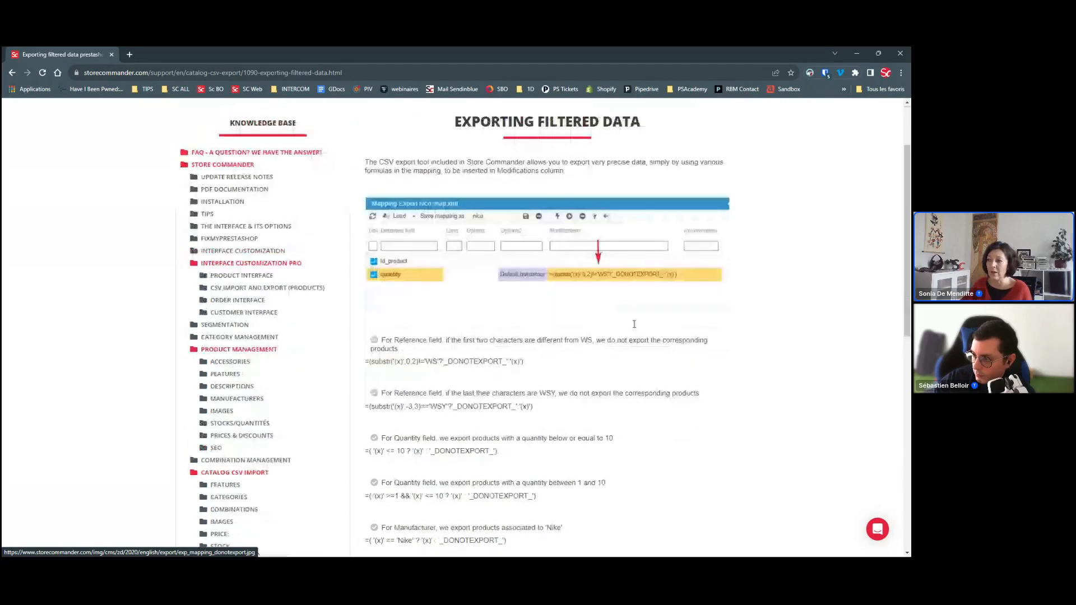
scroll(610, 292, down, 2)
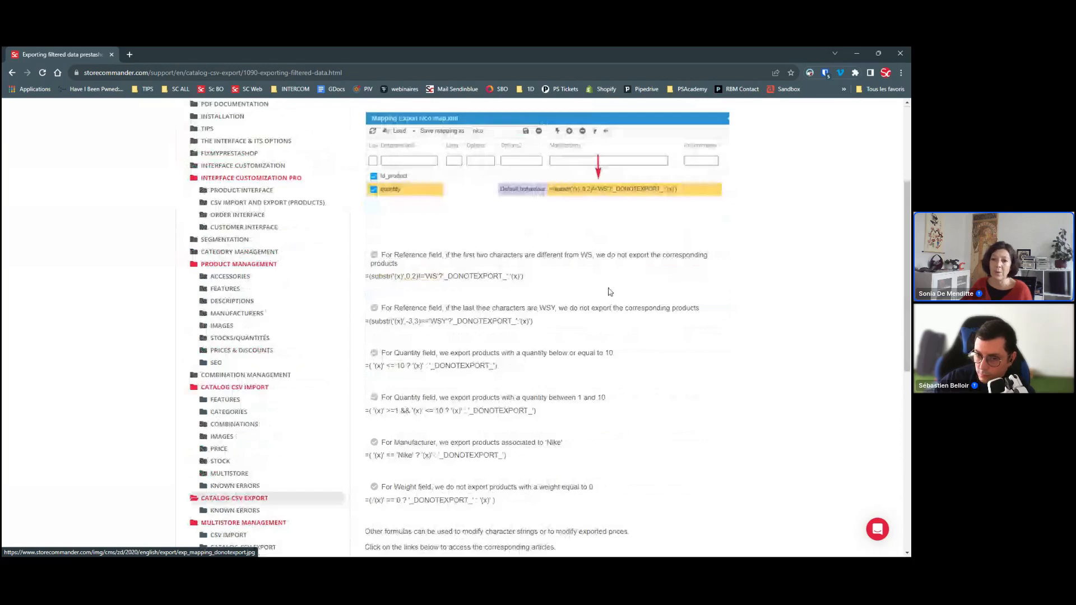
scroll(611, 292, down, 1)
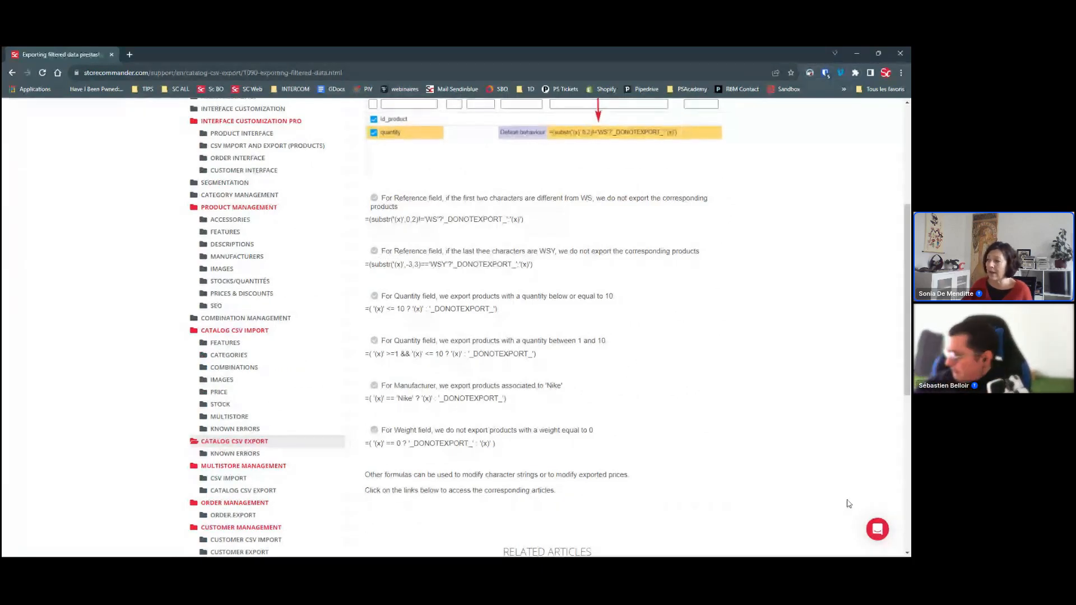
View the help site's support chat, close it and return to the Store Commander CSV export window.
click(873, 532)
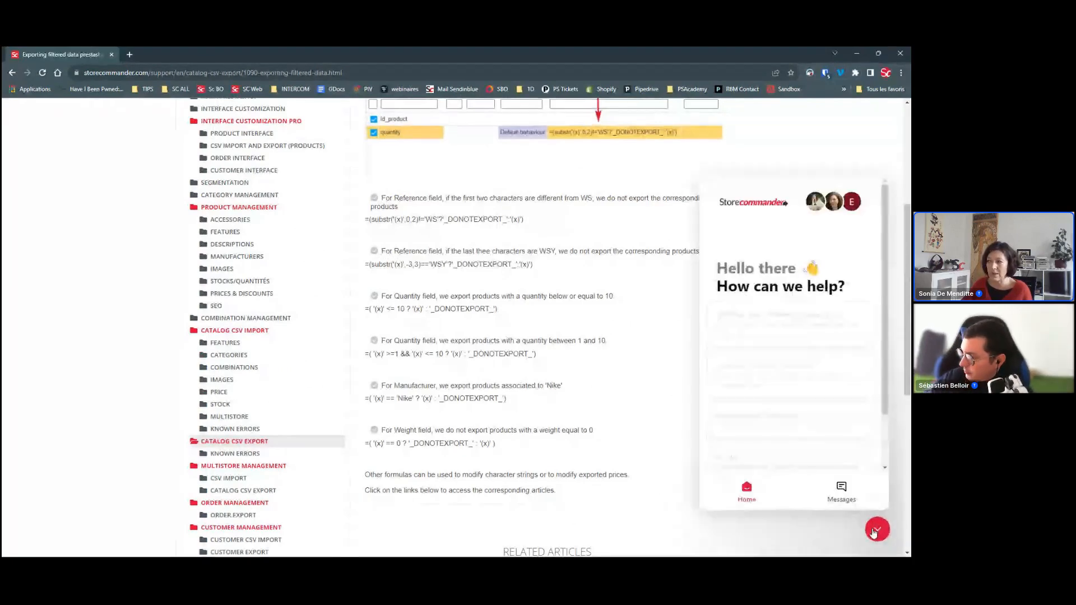
click(875, 530)
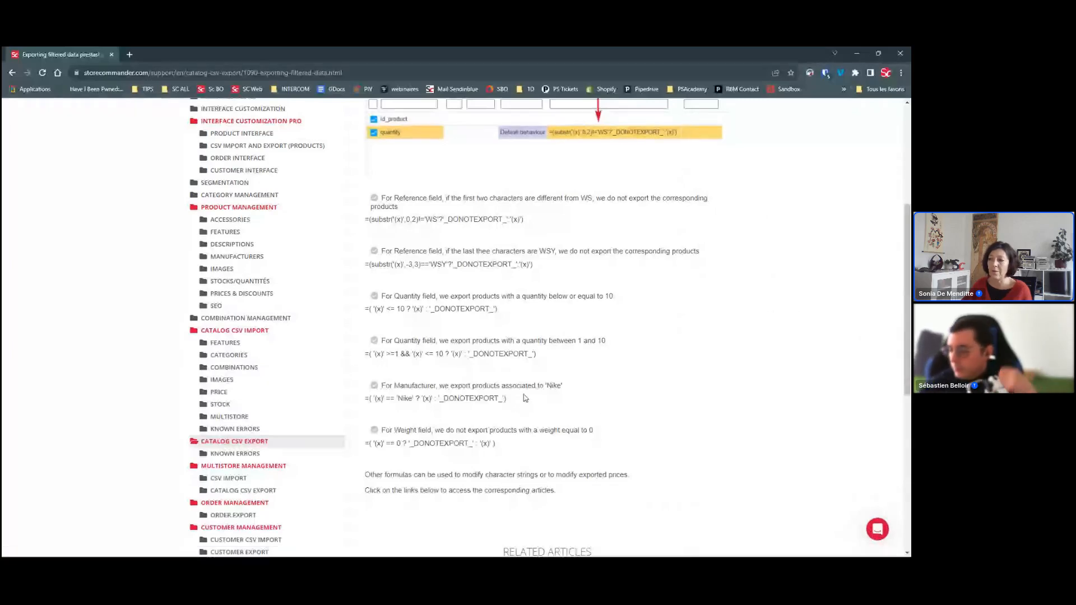
click(859, 53)
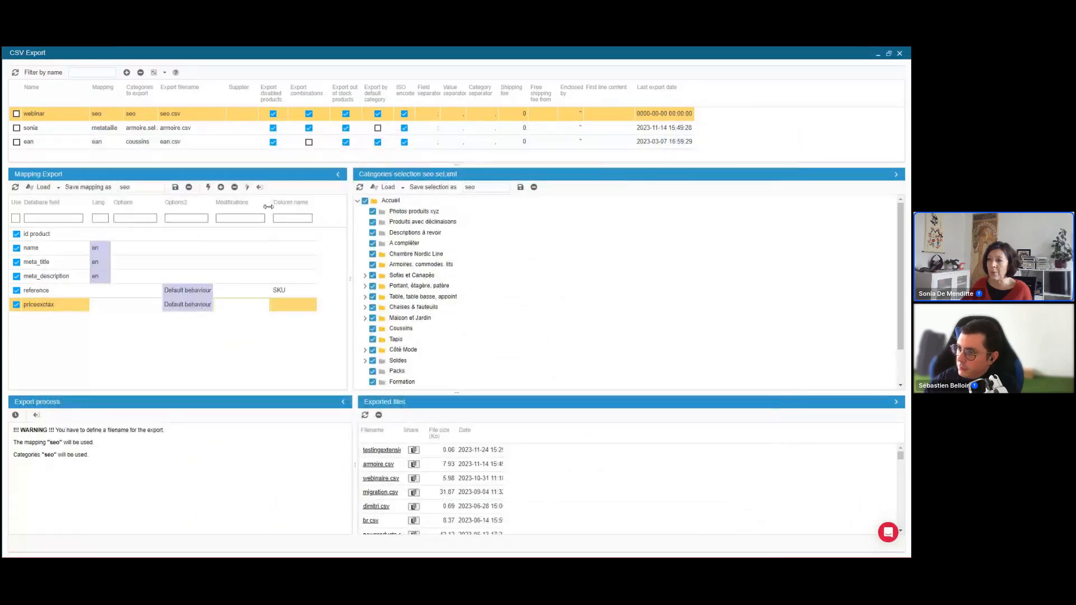
Widen the mapping's Modifications column and open the priceexctax line's modification value for editing, leaving it empty.
drag(270, 207, 285, 206)
click(260, 307)
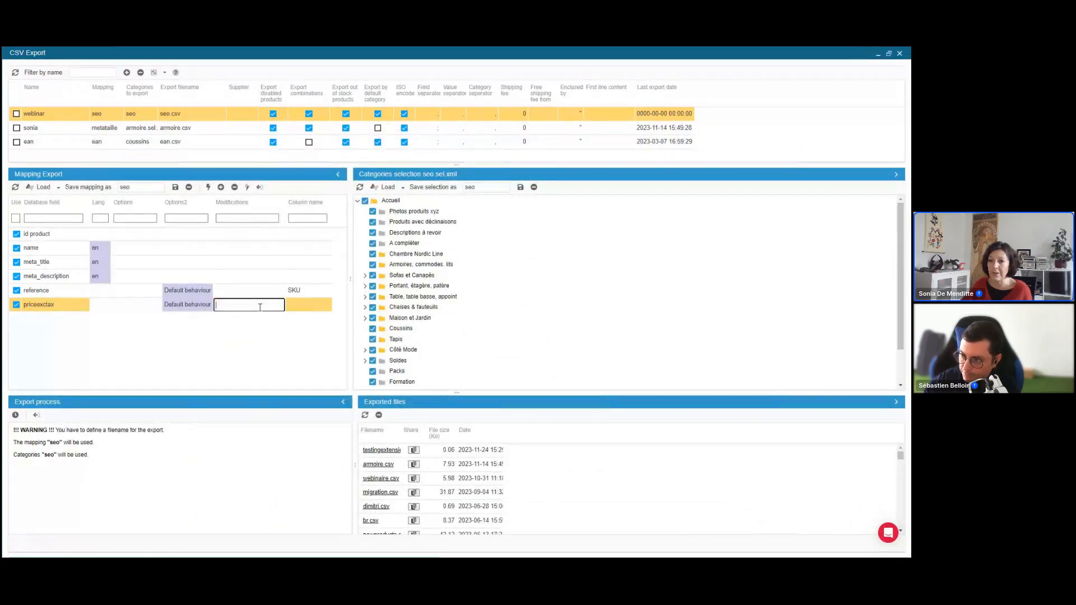
click(297, 307)
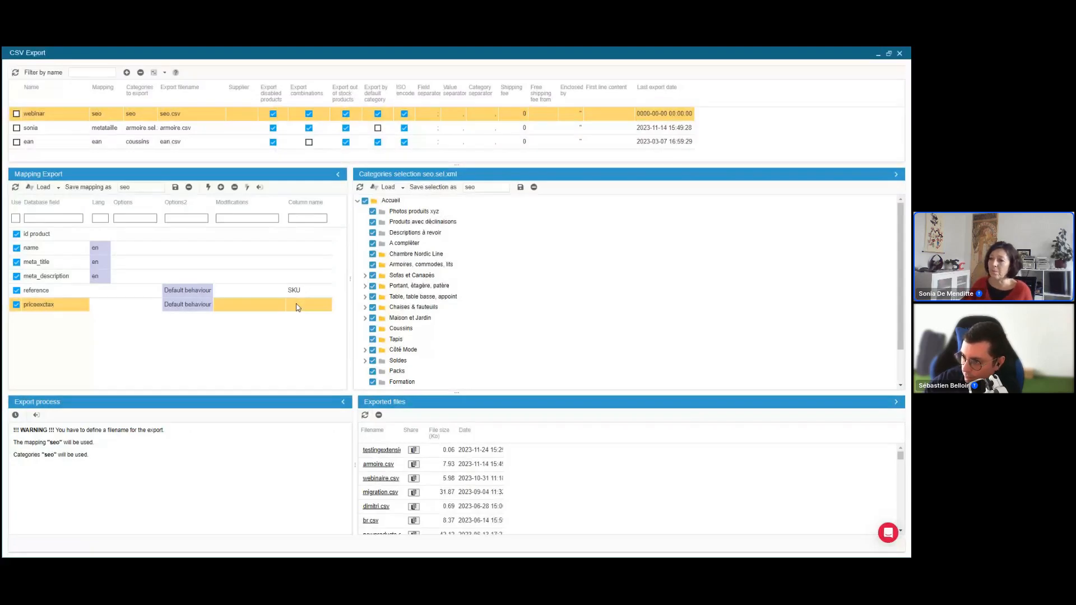
click(296, 291)
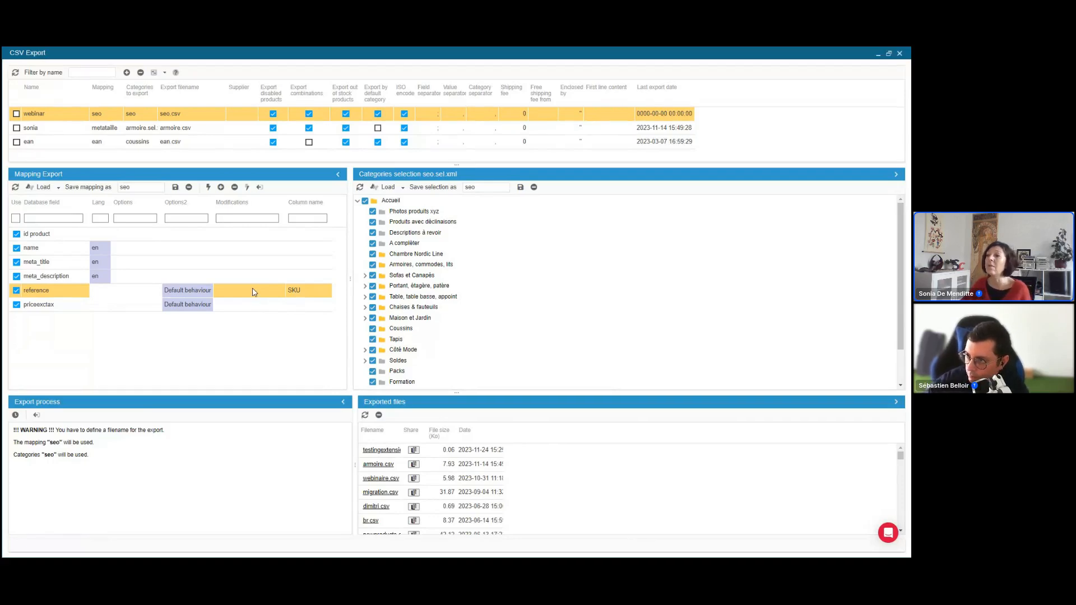
click(37, 415)
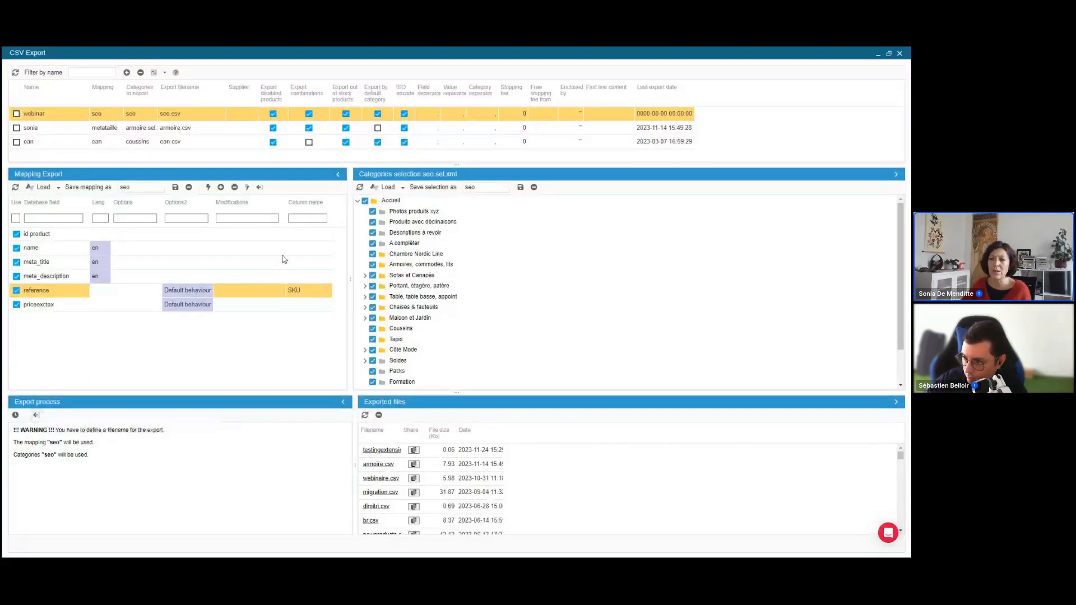
drag(56, 303, 86, 313)
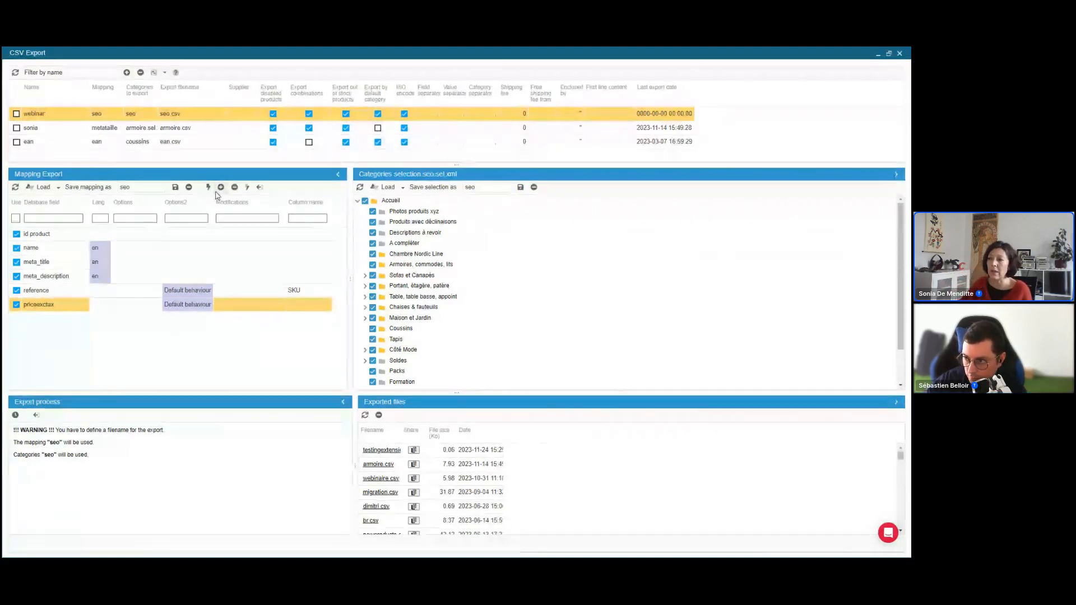
Add one line to the seo mapping with ean13 as its database field and move it directly below the name line.
click(221, 187)
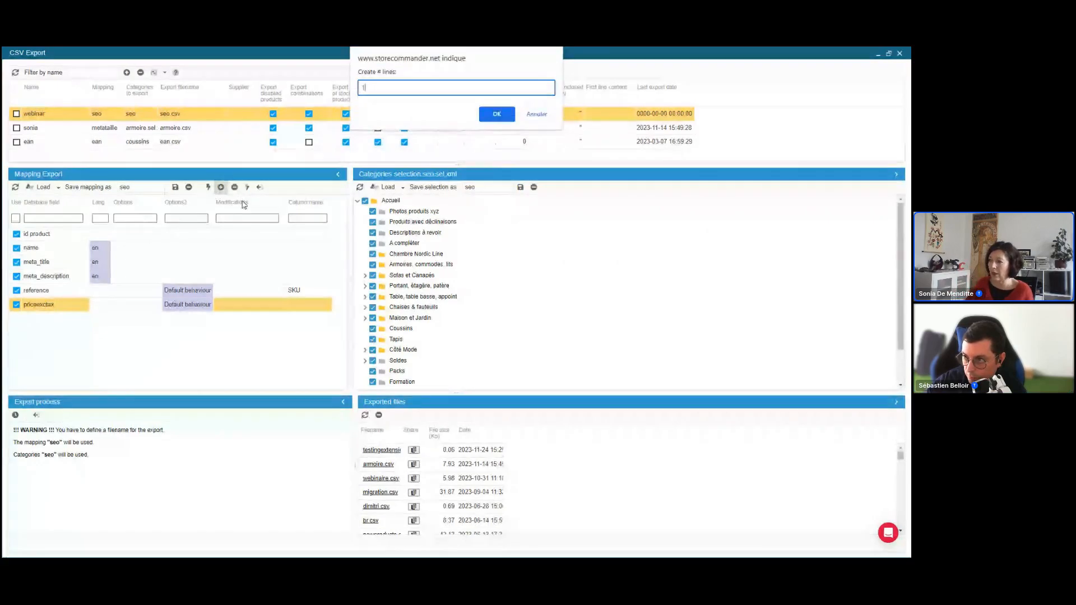
key(Return)
click(43, 319)
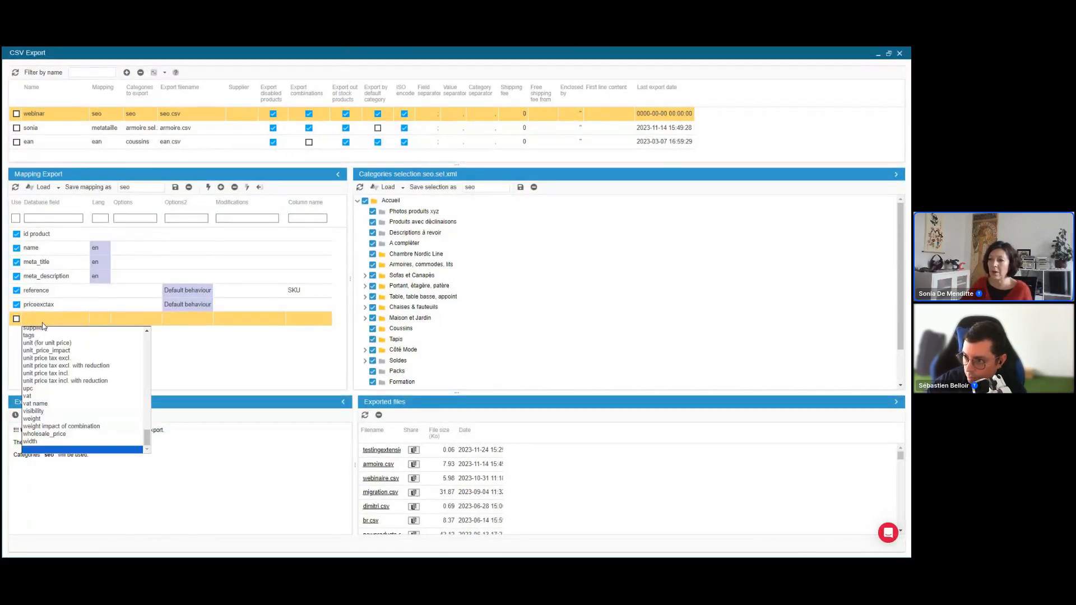
key(e)
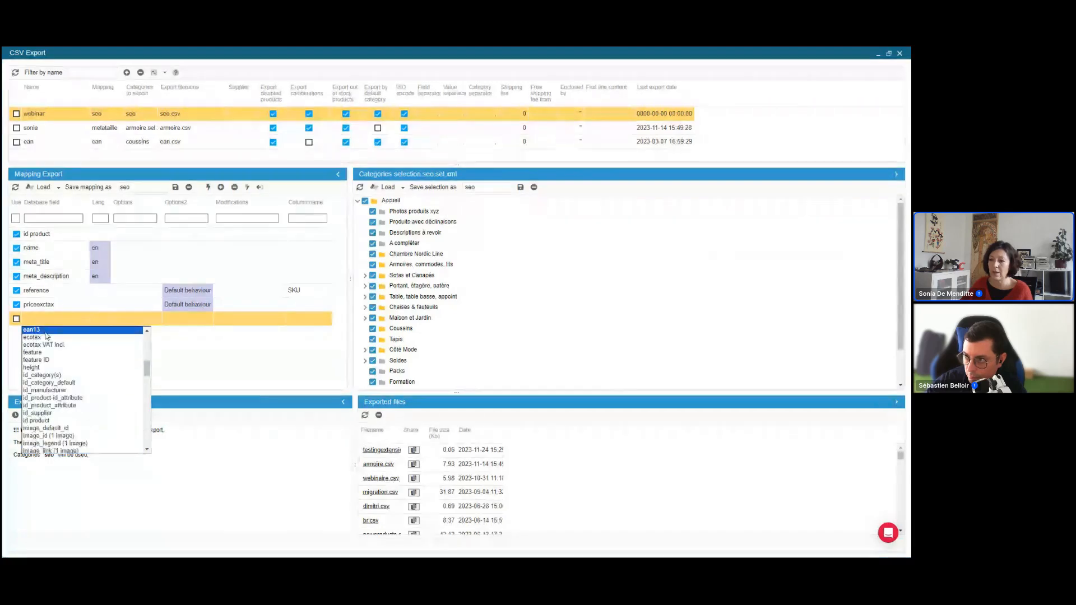
key(Return)
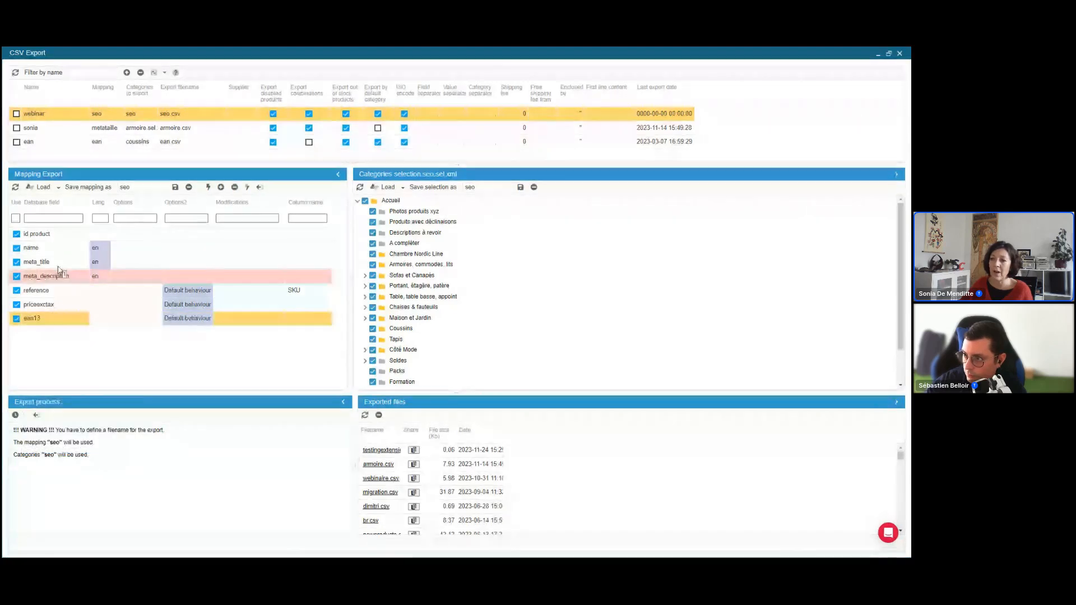
drag(63, 254, 64, 251)
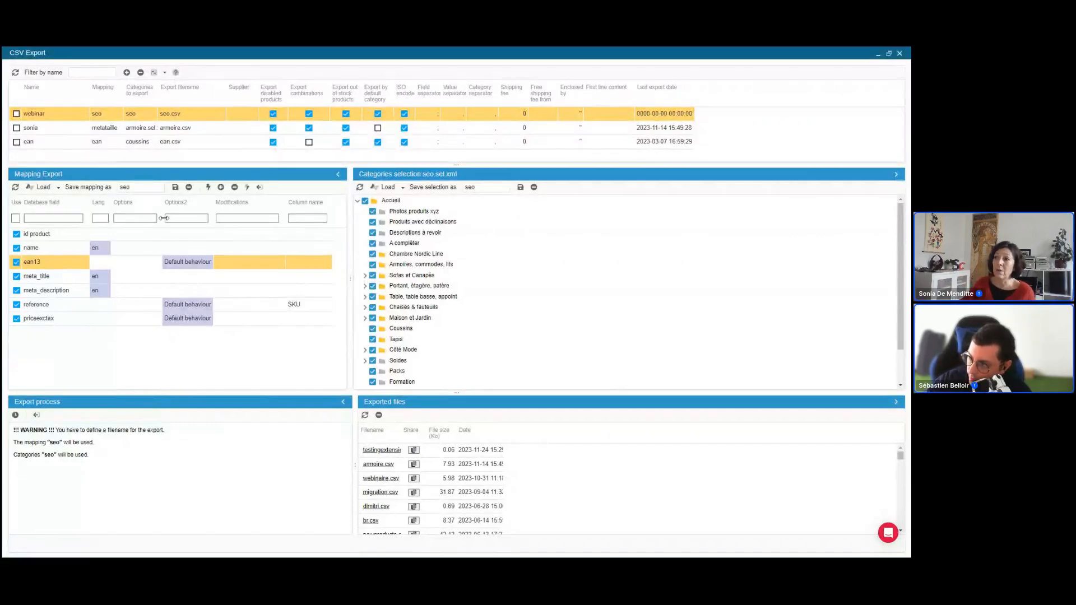
Reload the webinar script by switching to the script below it and back, and enter seo.csv as its export filename.
click(62, 250)
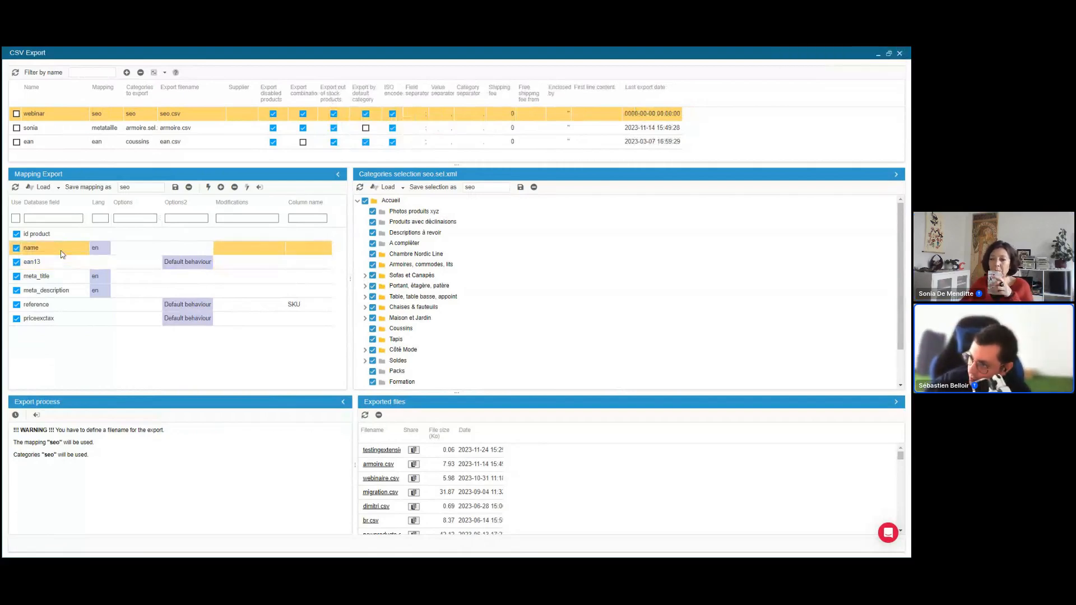
click(203, 115)
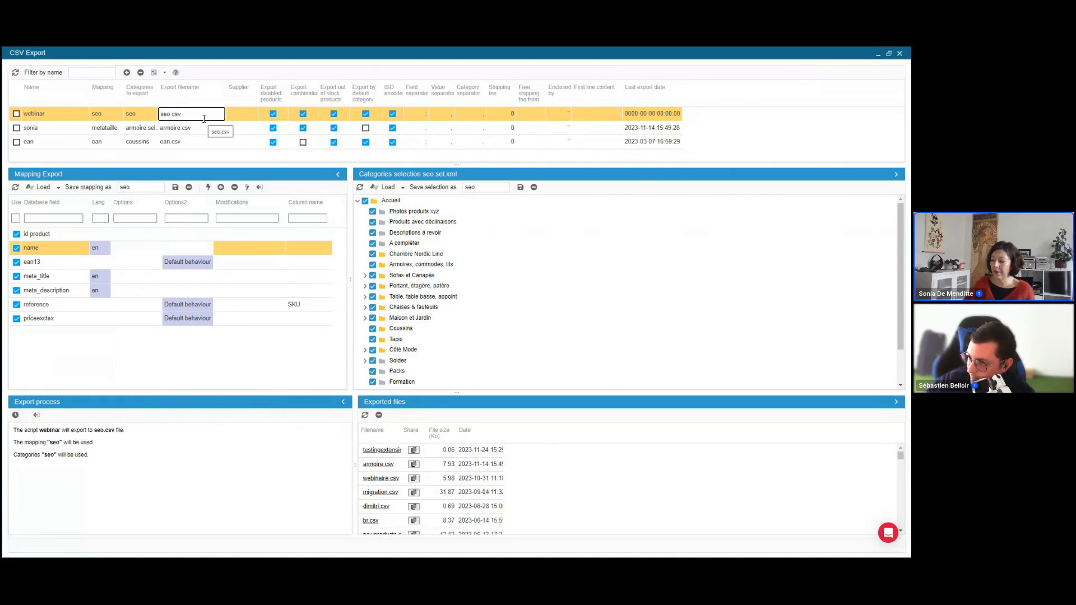
key(Return)
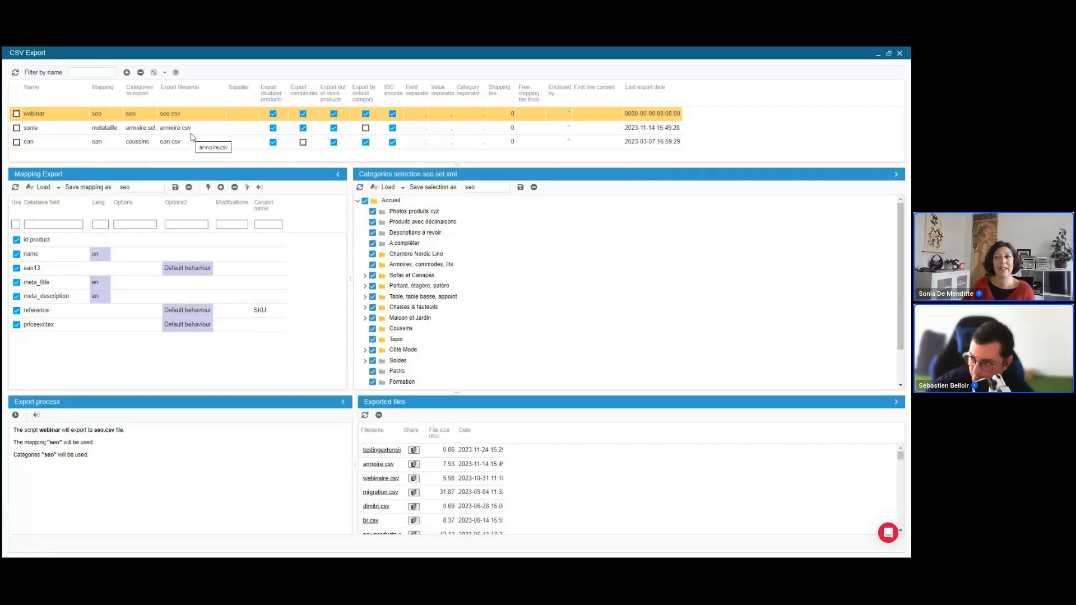
click(192, 130)
click(203, 117)
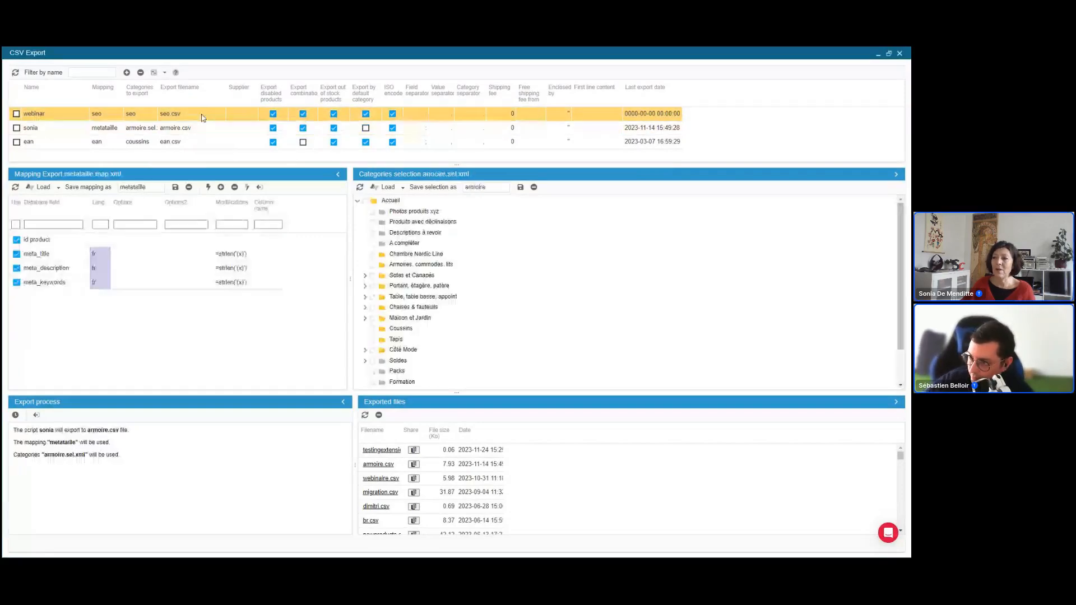
click(203, 117)
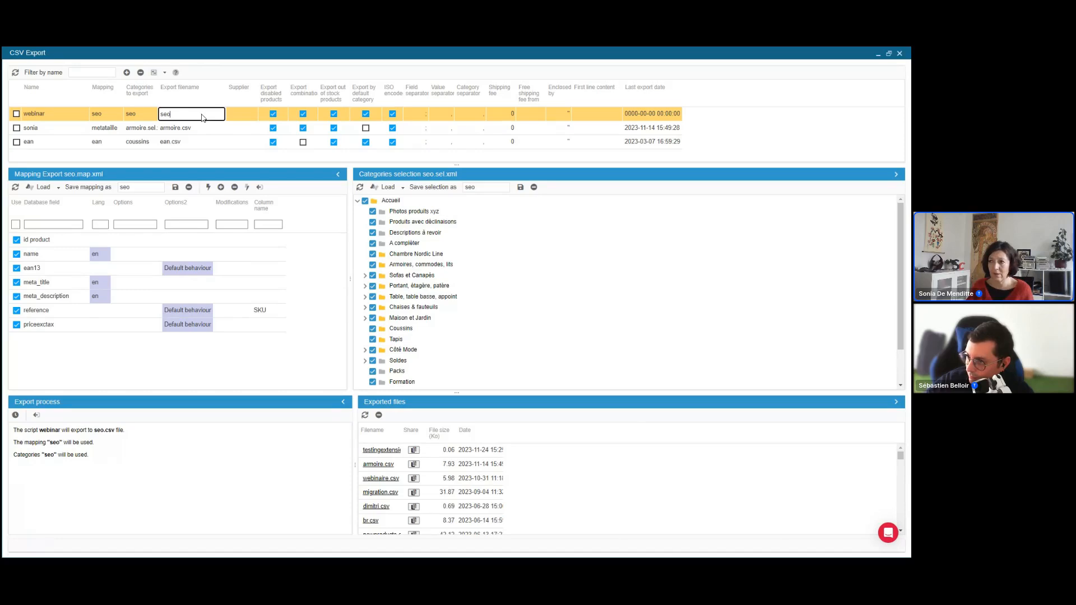
key(Return)
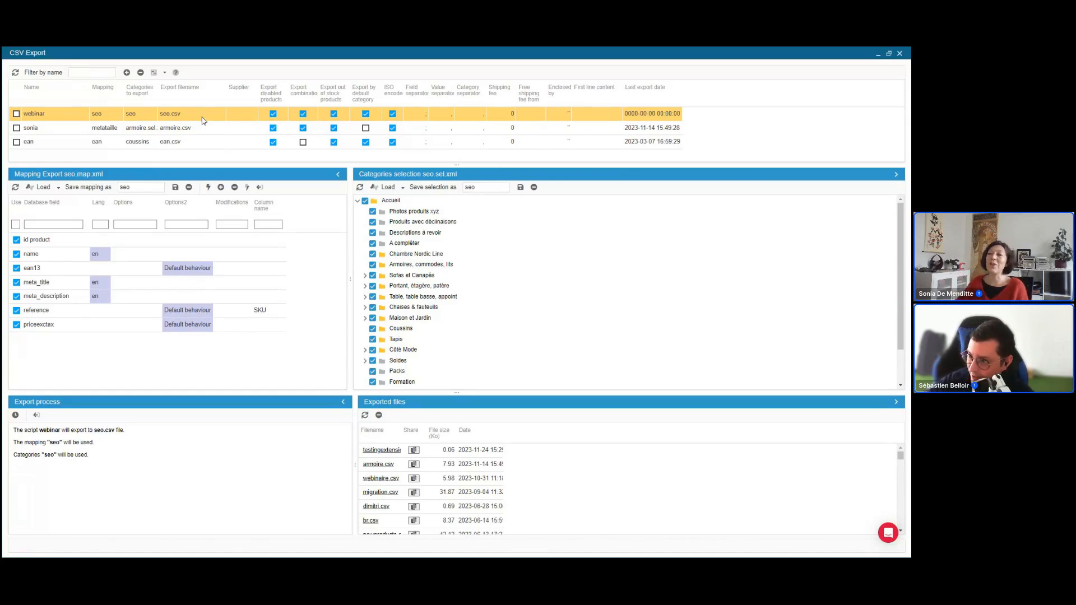
Open the database field choices of the seo mapping's id product line and look through the available fields.
click(62, 242)
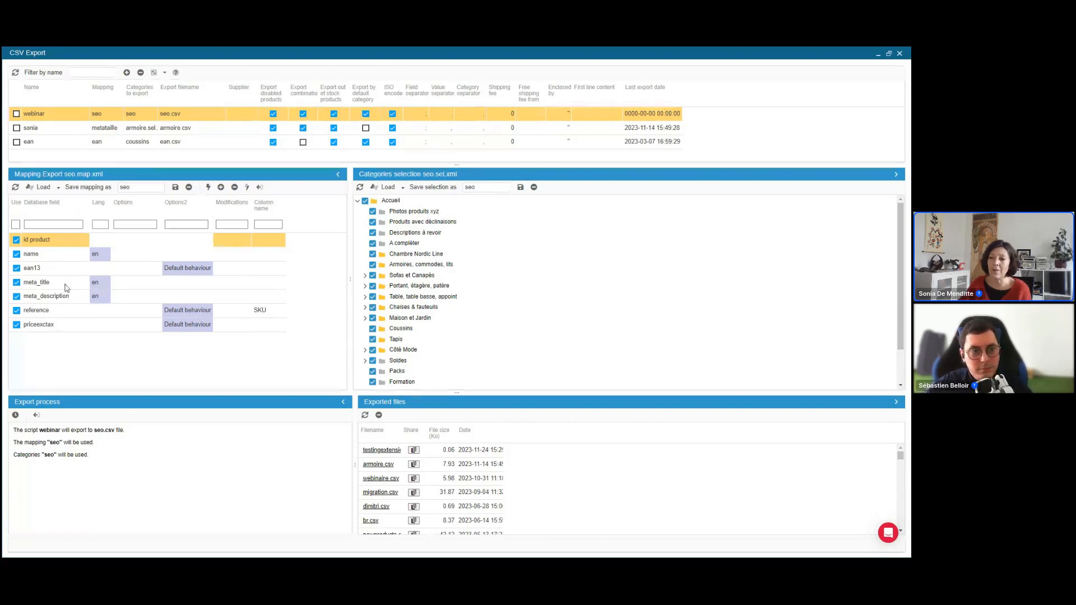
click(78, 245)
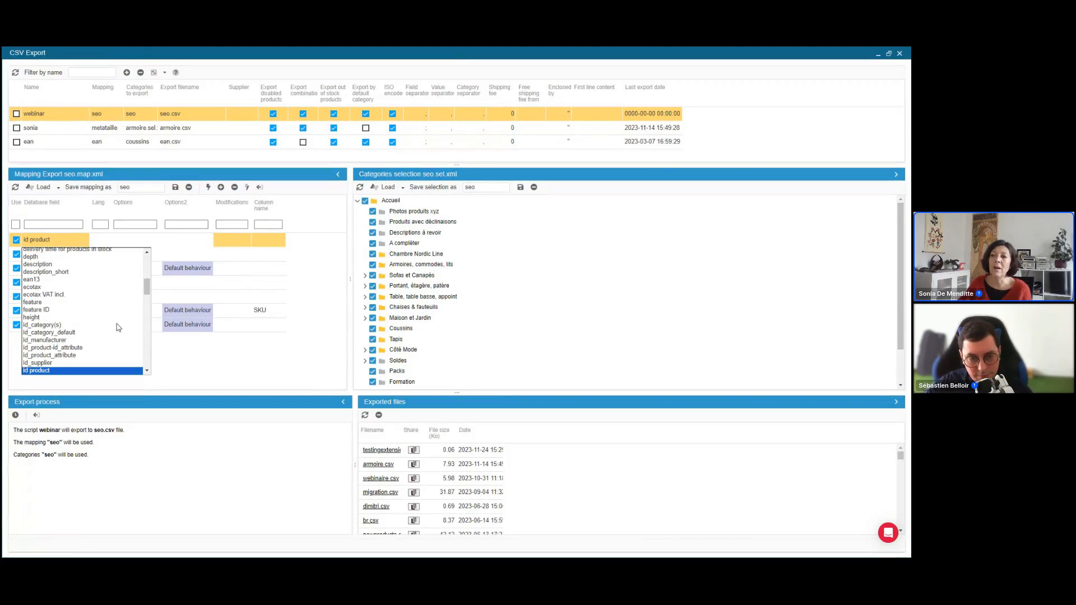
scroll(117, 327, up, 6)
scroll(118, 328, down, 10)
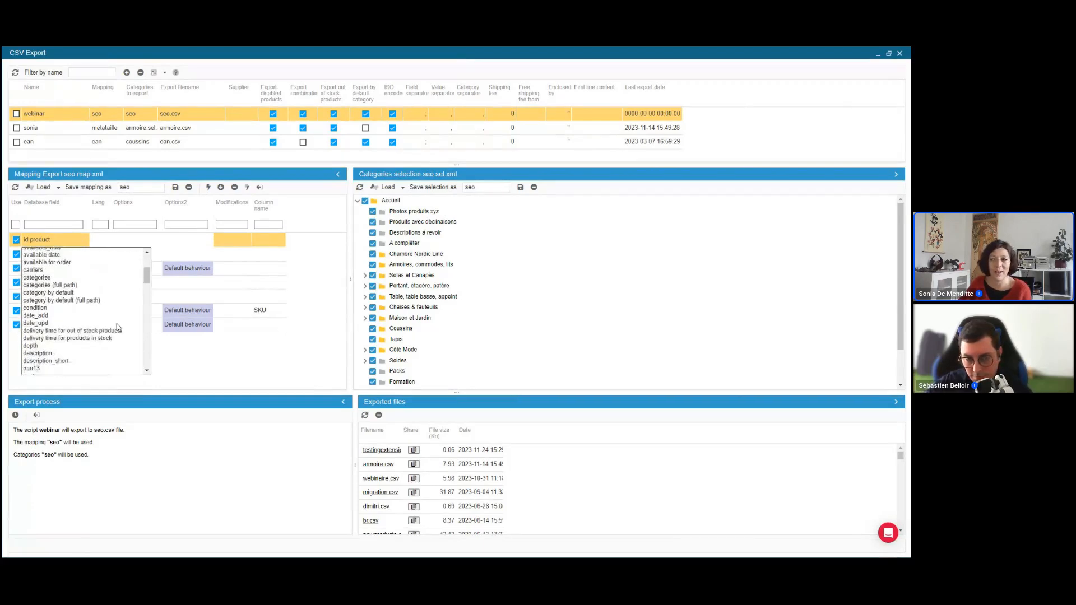
scroll(117, 327, down, 6)
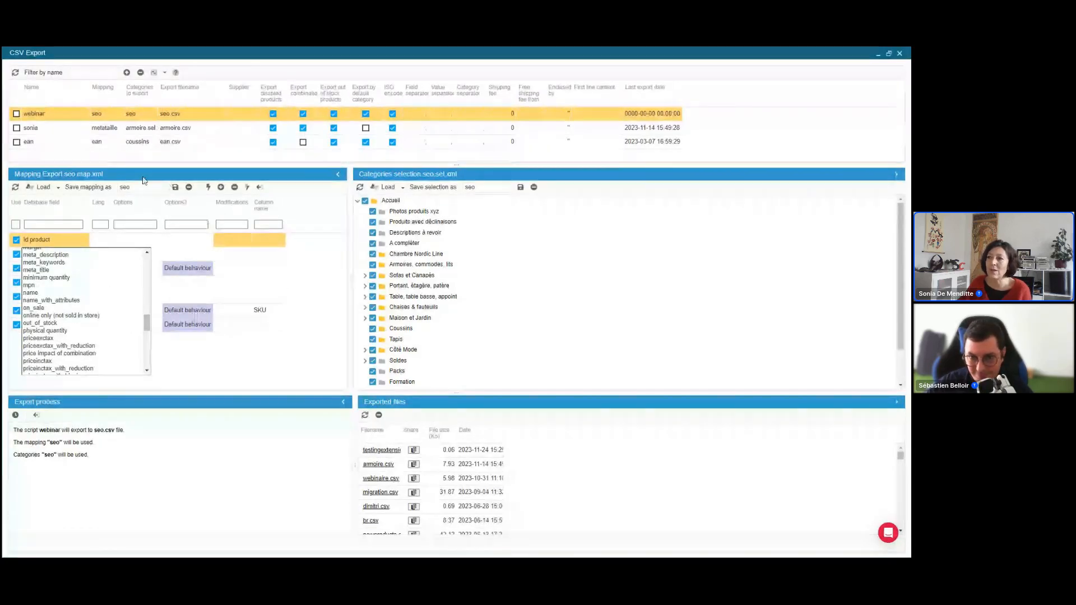
Create a new export script named migration and select it.
click(127, 73)
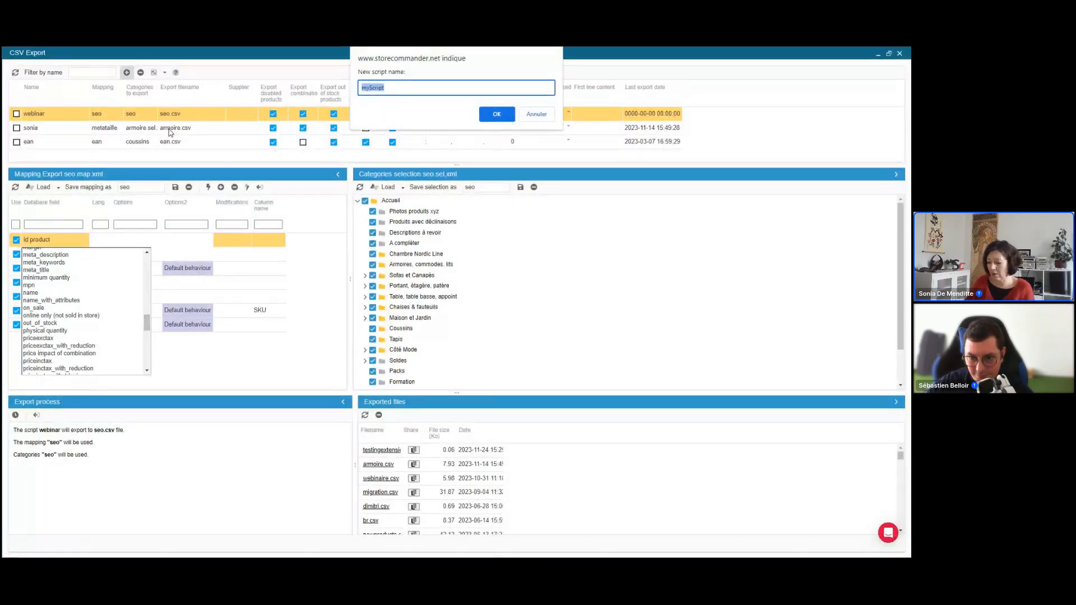
text(migration)
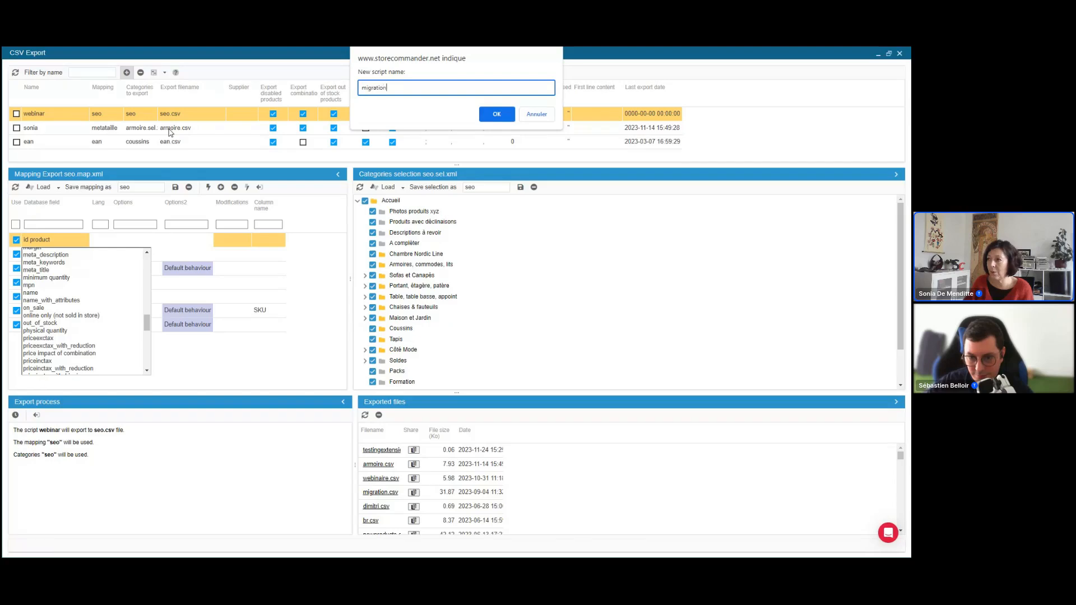
key(Return)
click(180, 114)
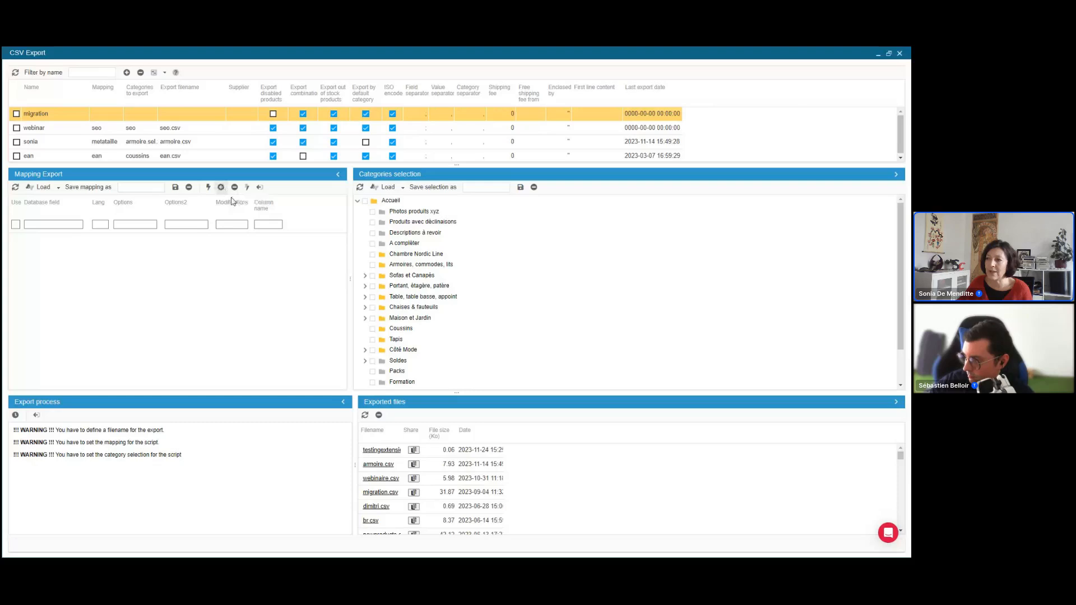
Fill the empty migration mapping with the shorter preset field set and examine its lines down to the image links and link_rewrite.
click(259, 189)
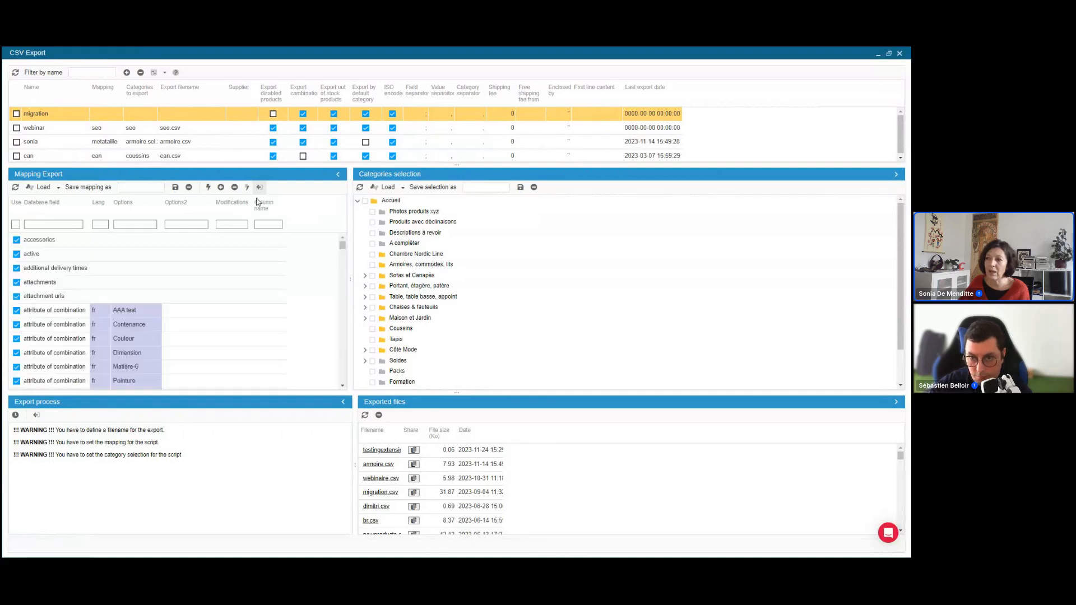
scroll(241, 303, down, 10)
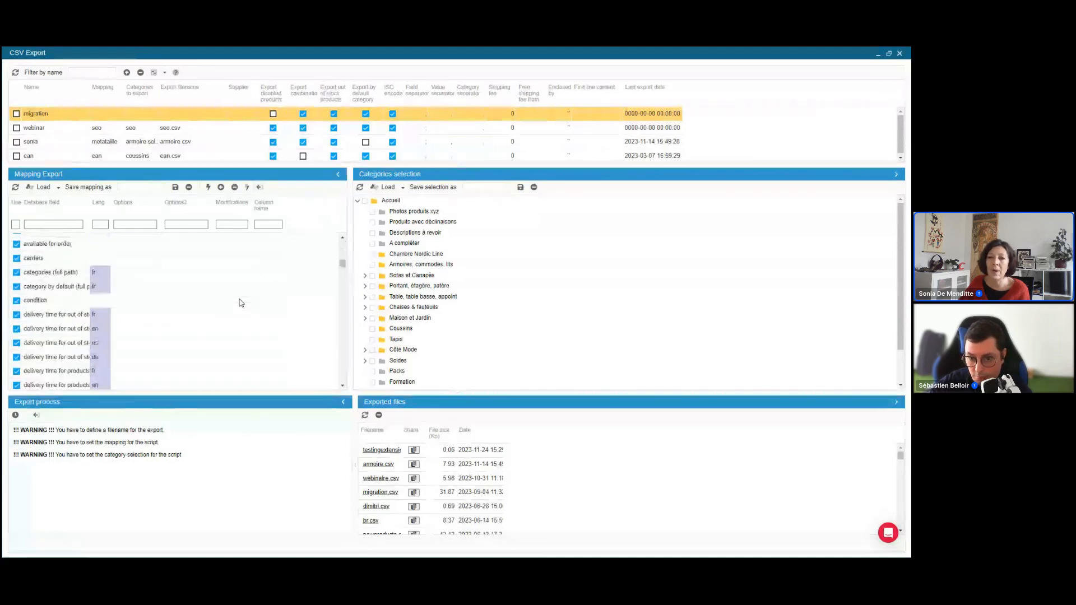
scroll(241, 303, down, 6)
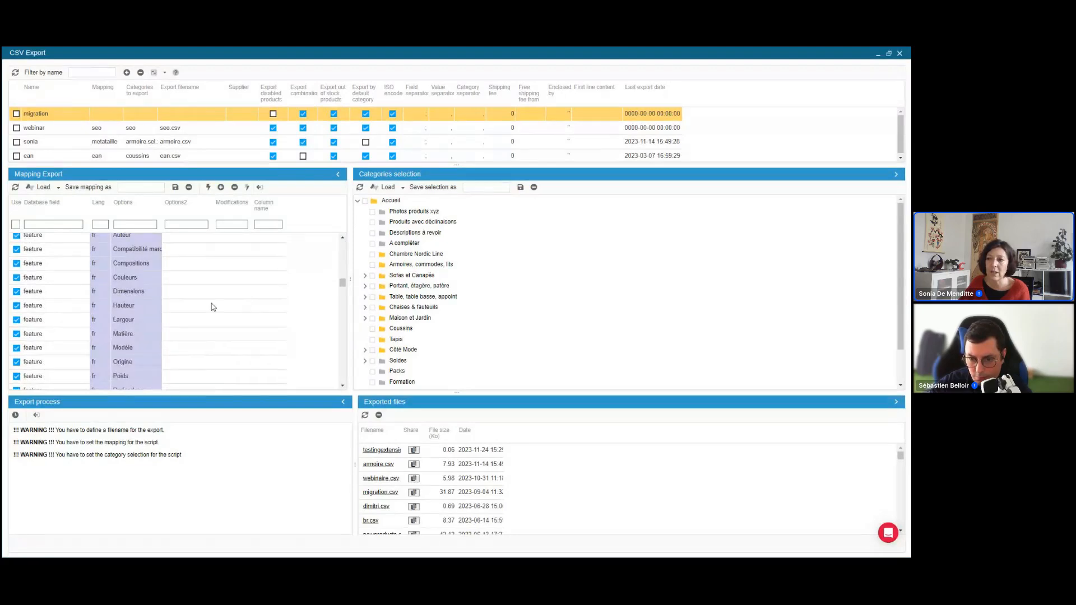
scroll(102, 291, down, 3)
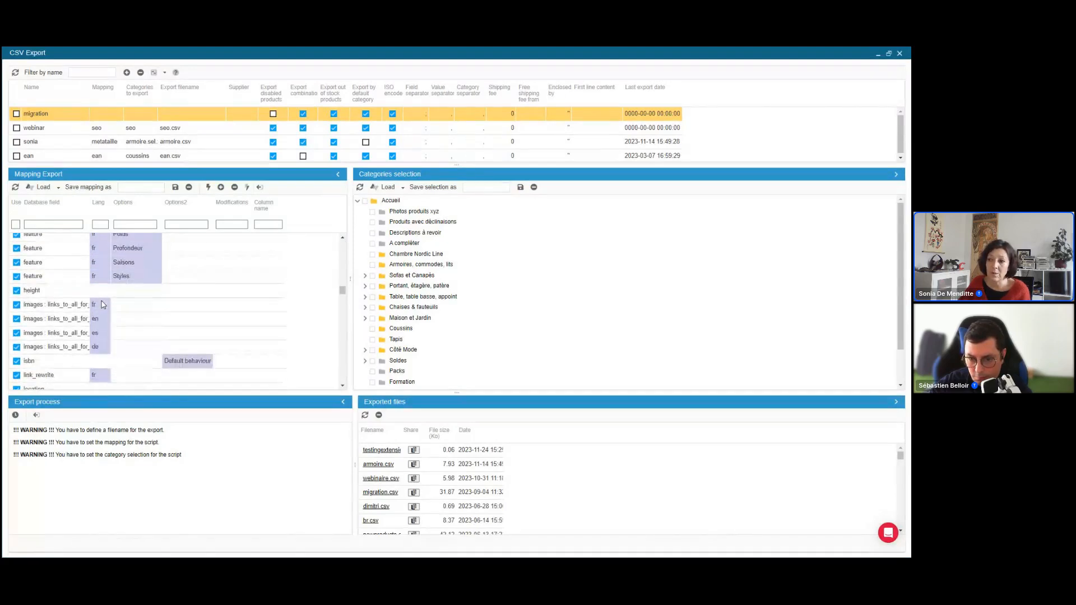
click(127, 322)
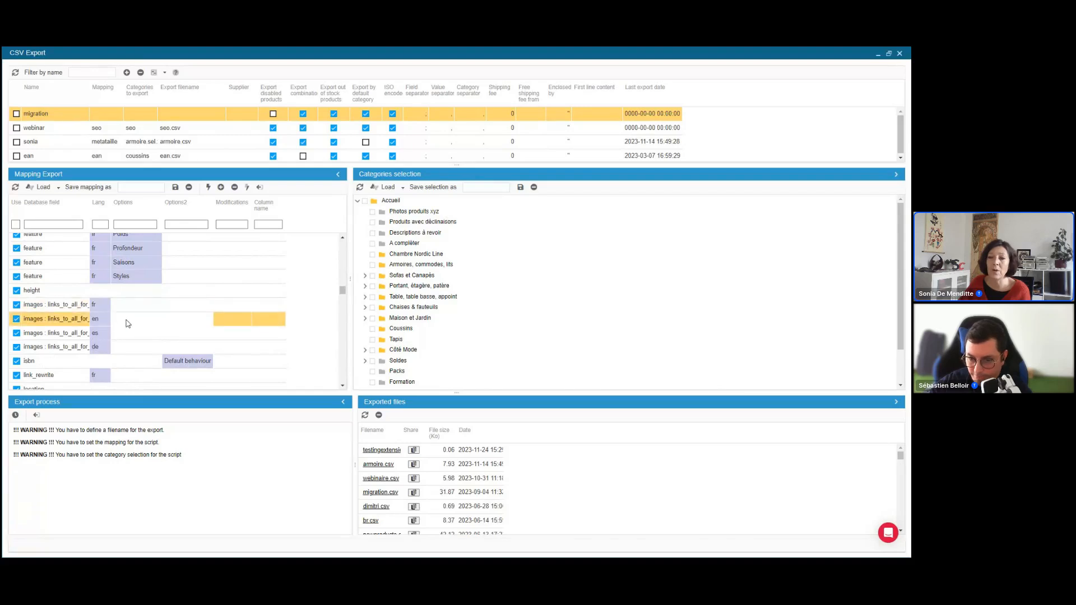
scroll(145, 314, down, 1)
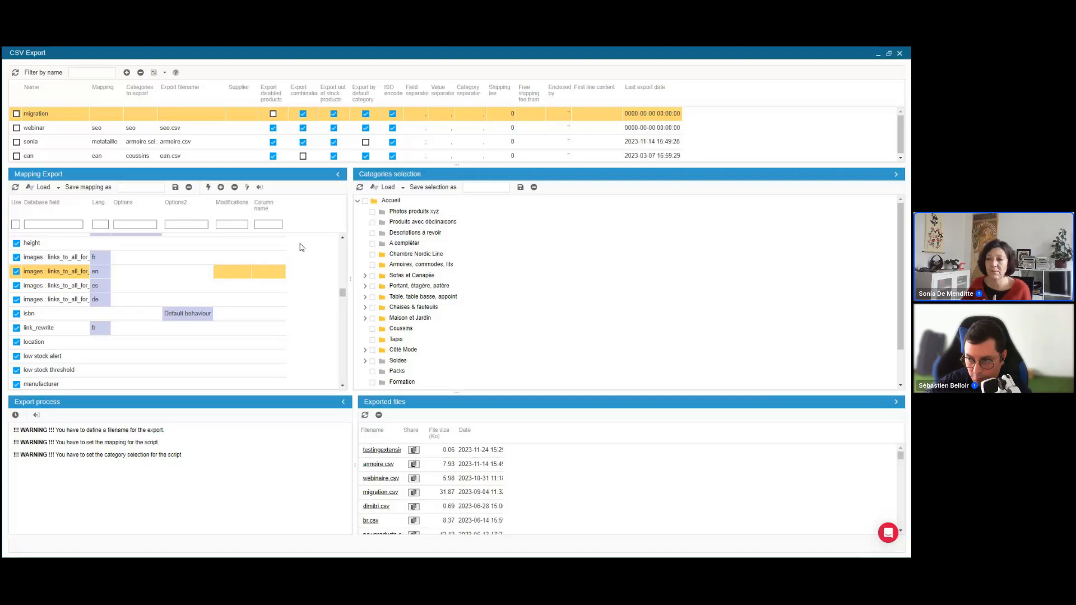
Examine the remaining preset lines, from the meta fields through reductions and supplier_reference to wholesale_price for each supplier.
scroll(235, 355, down, 3)
scroll(89, 334, down, 5)
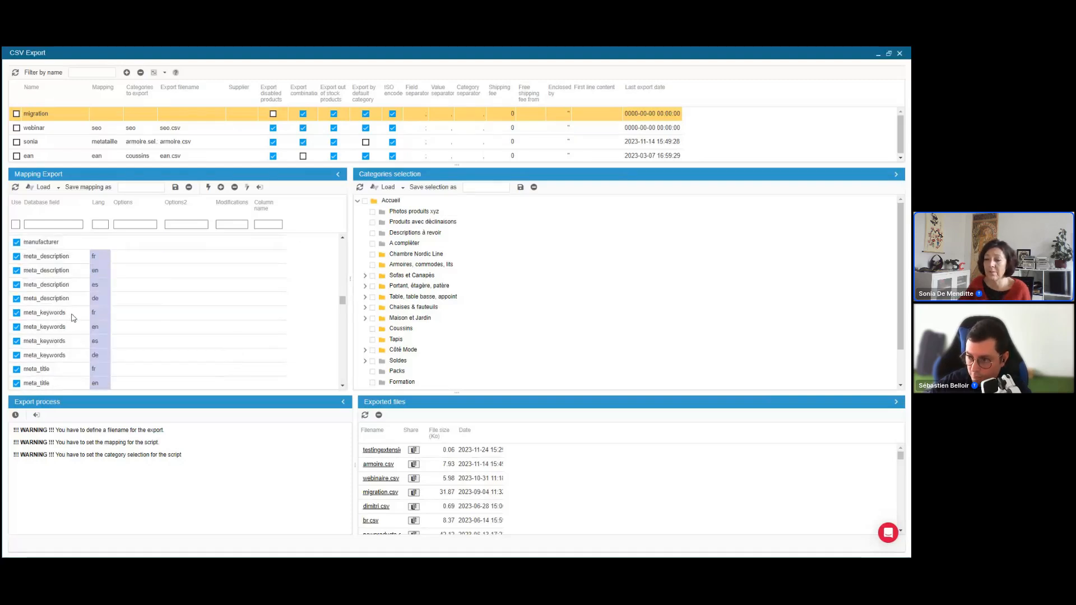
scroll(89, 334, down, 6)
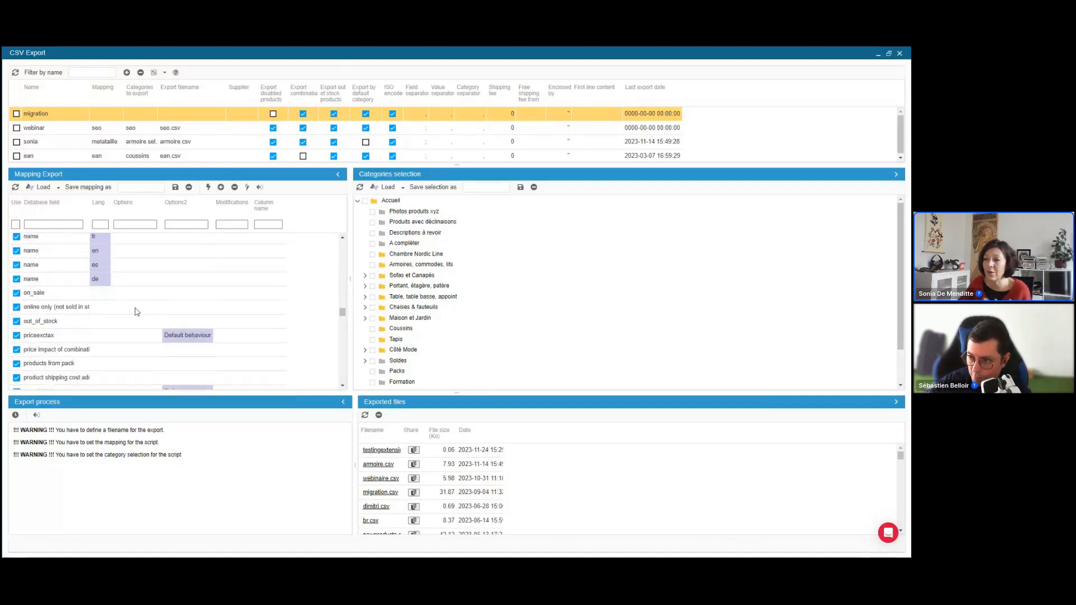
scroll(75, 311, down, 5)
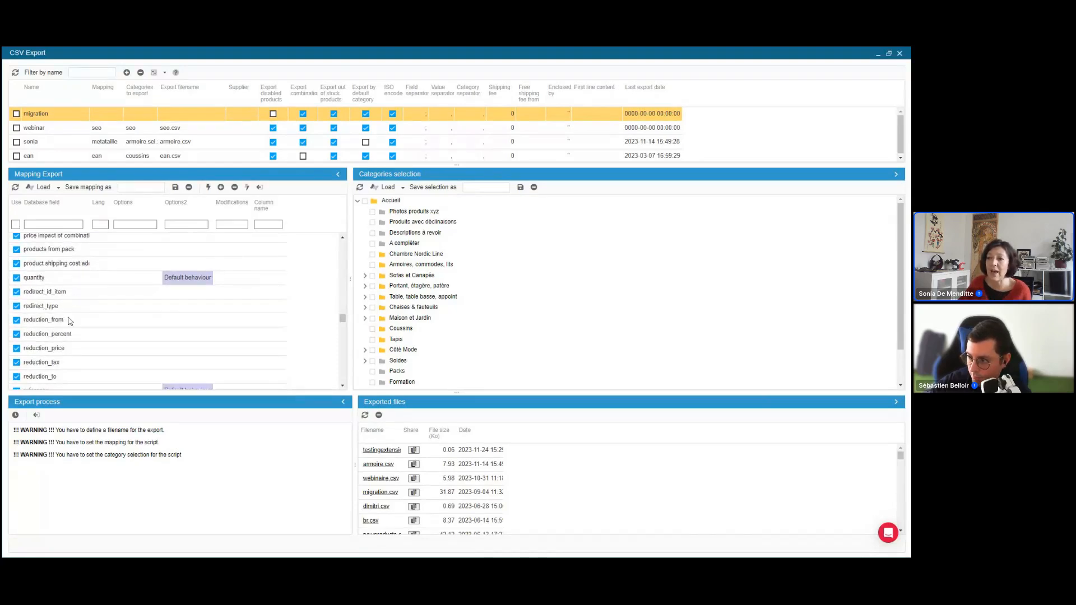
scroll(128, 309, down, 5)
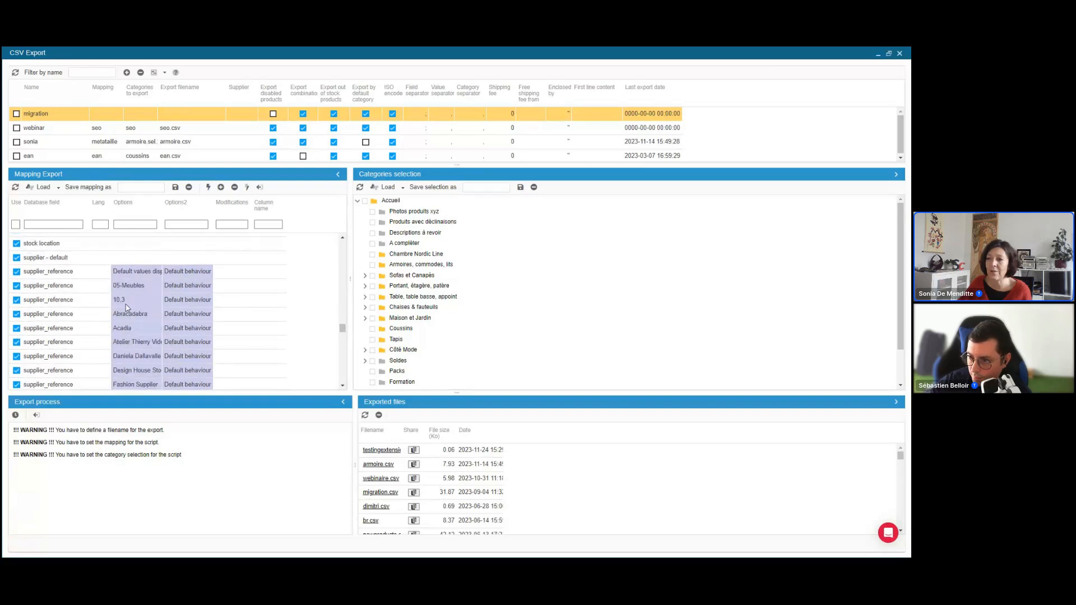
scroll(190, 312, down, 1)
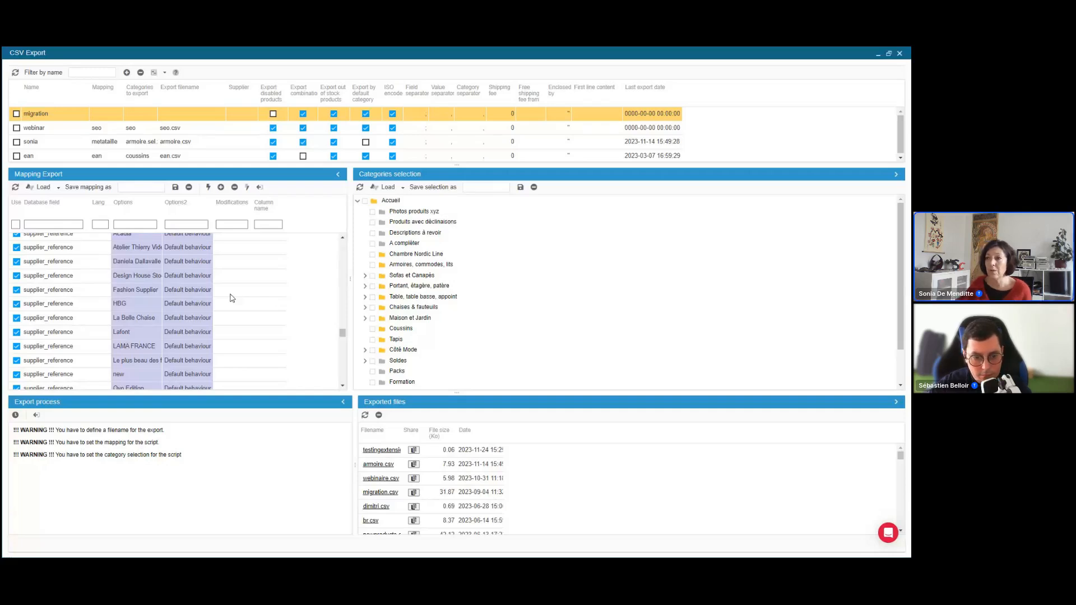
click(148, 278)
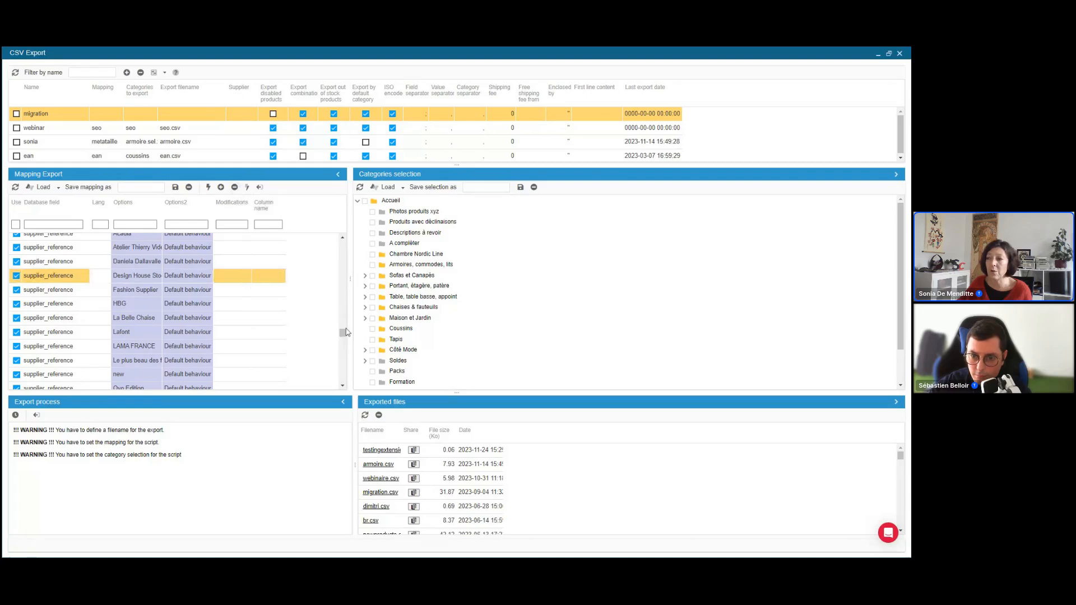
drag(342, 334, 345, 371)
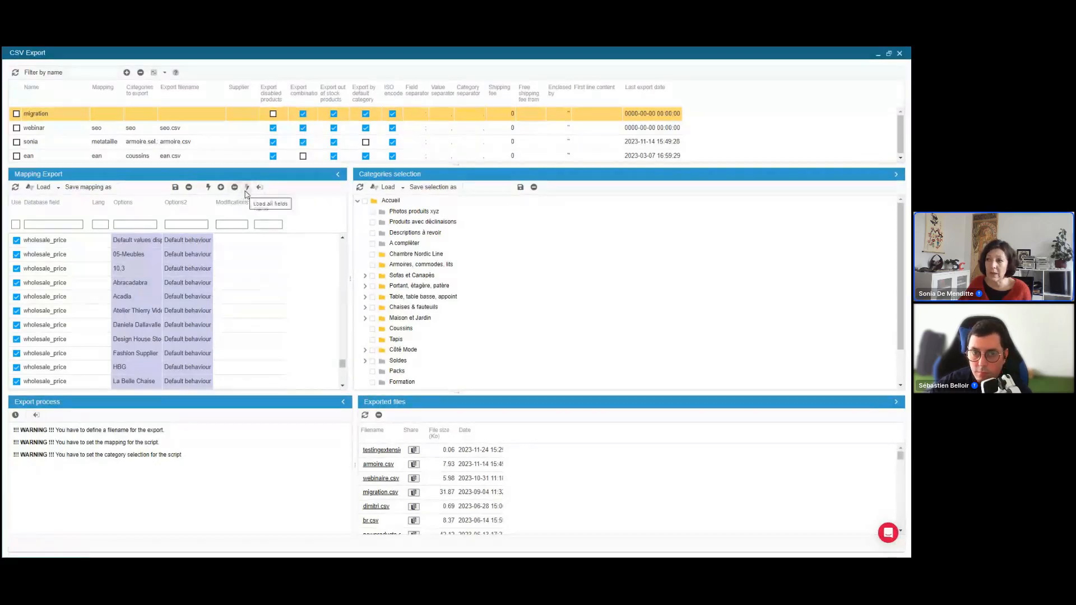
Discard the migration script's unsaved mapping by switching to webinar and back, and load all fields into it.
click(195, 129)
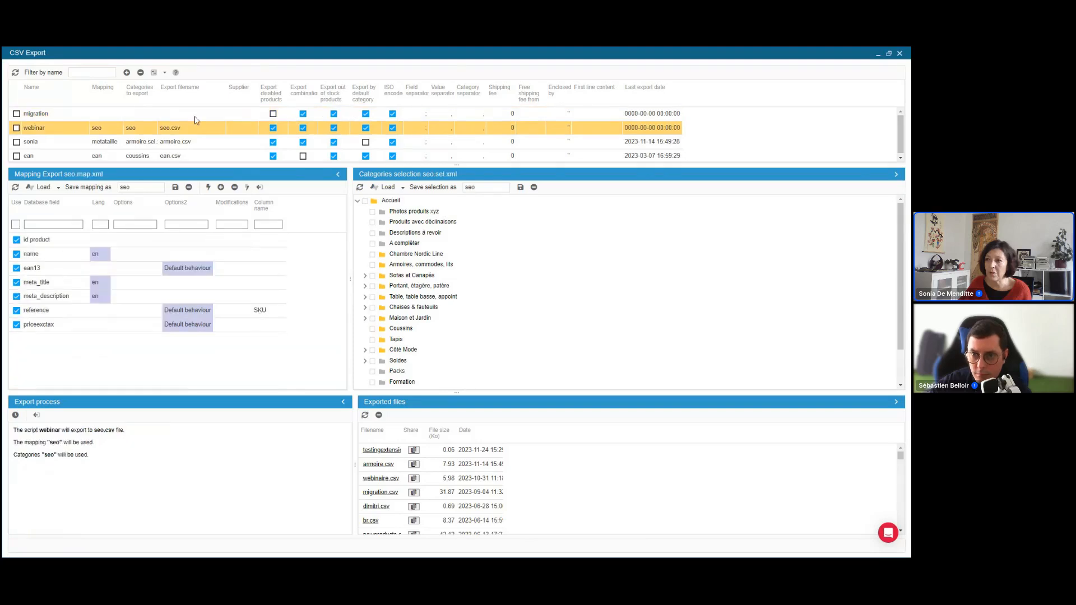
click(194, 115)
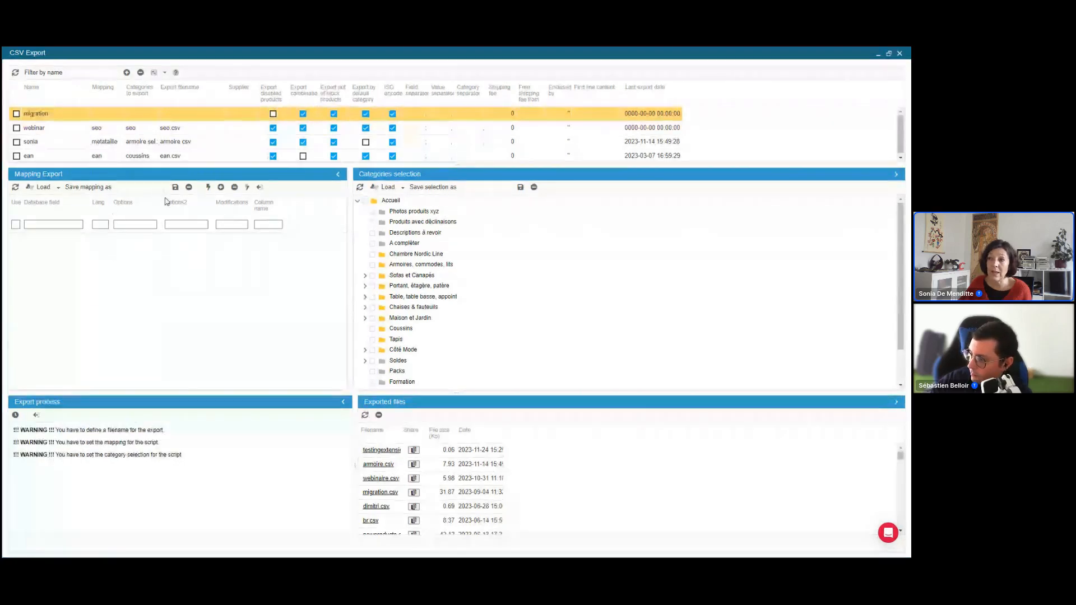
click(248, 187)
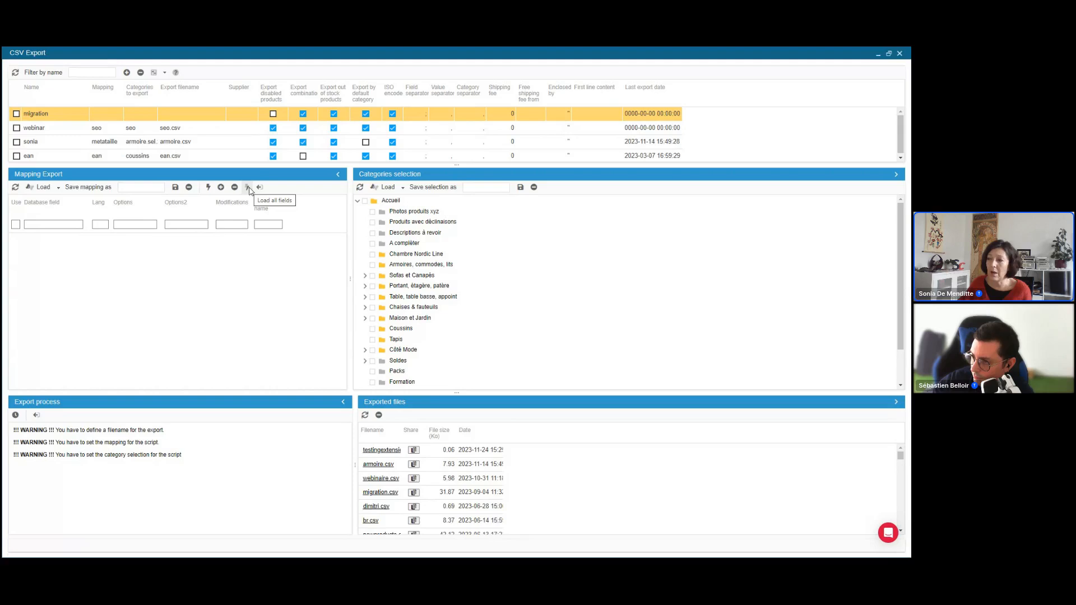
click(248, 188)
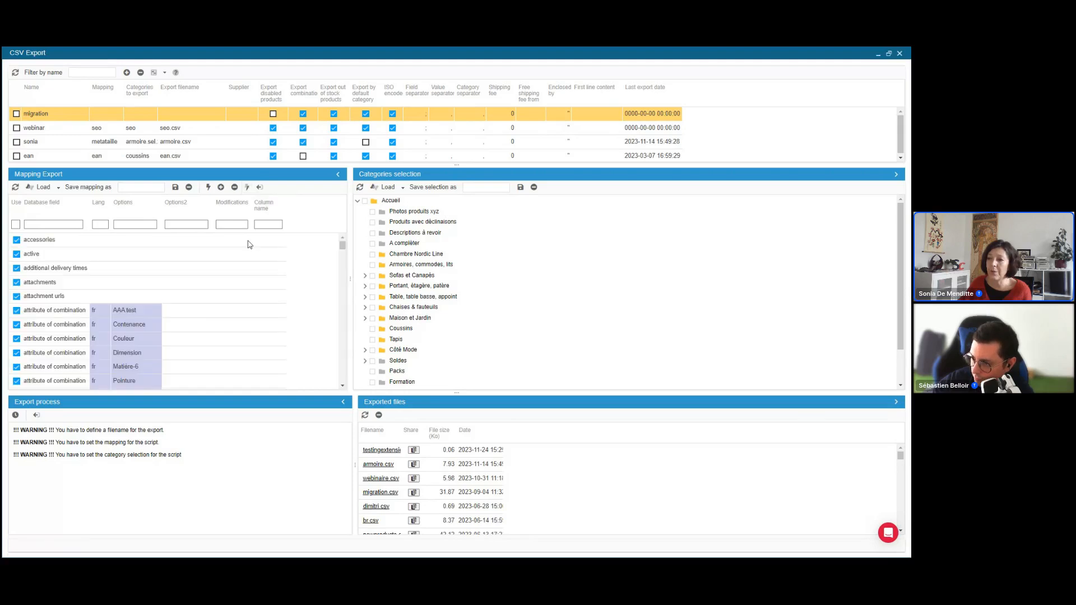
Examine the migration mapping's full field set from accessories and combination attributes through availability, categories and descriptions to the feature lines.
scroll(248, 289, down, 8)
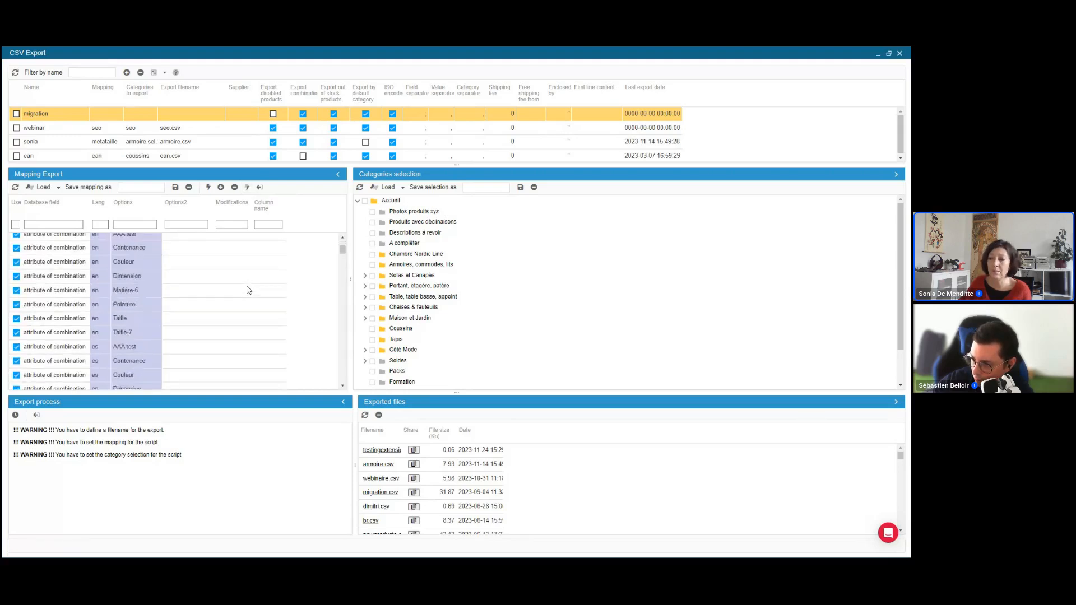
scroll(249, 290, down, 6)
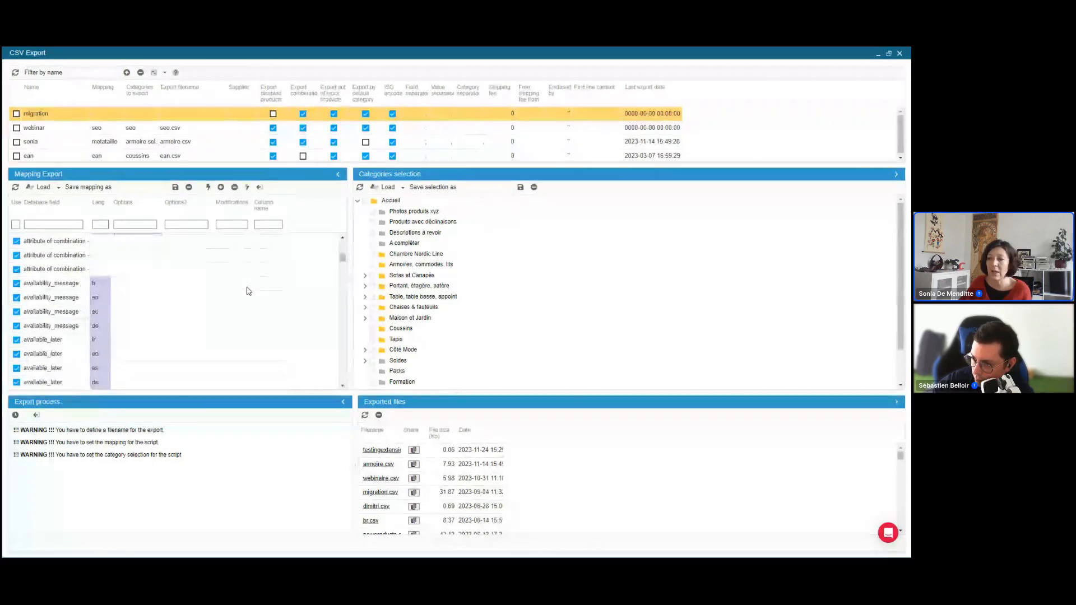
scroll(248, 290, down, 3)
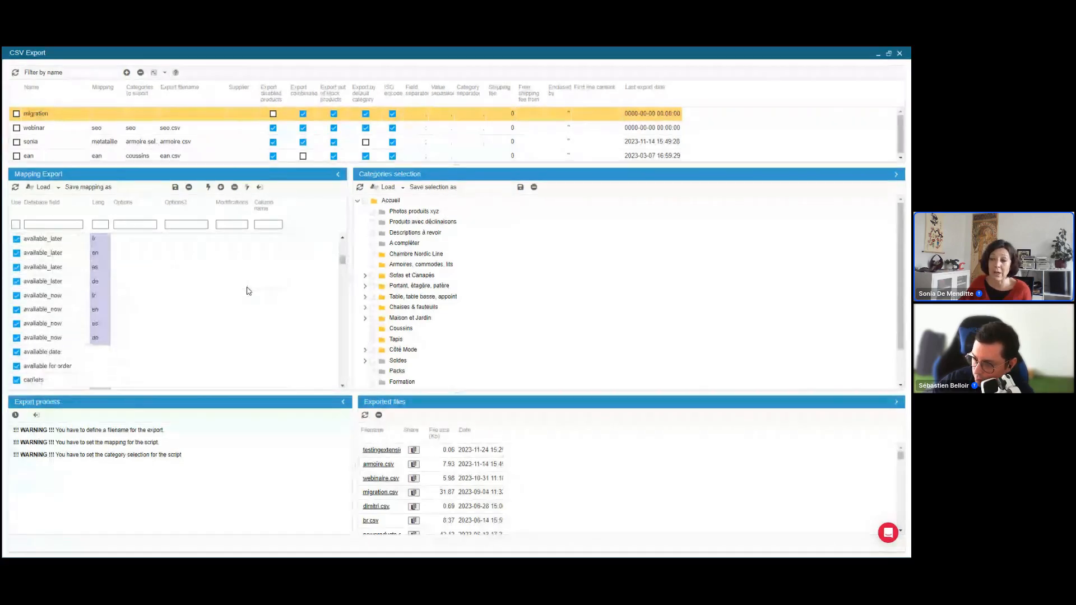
scroll(248, 291, down, 2)
scroll(249, 290, down, 3)
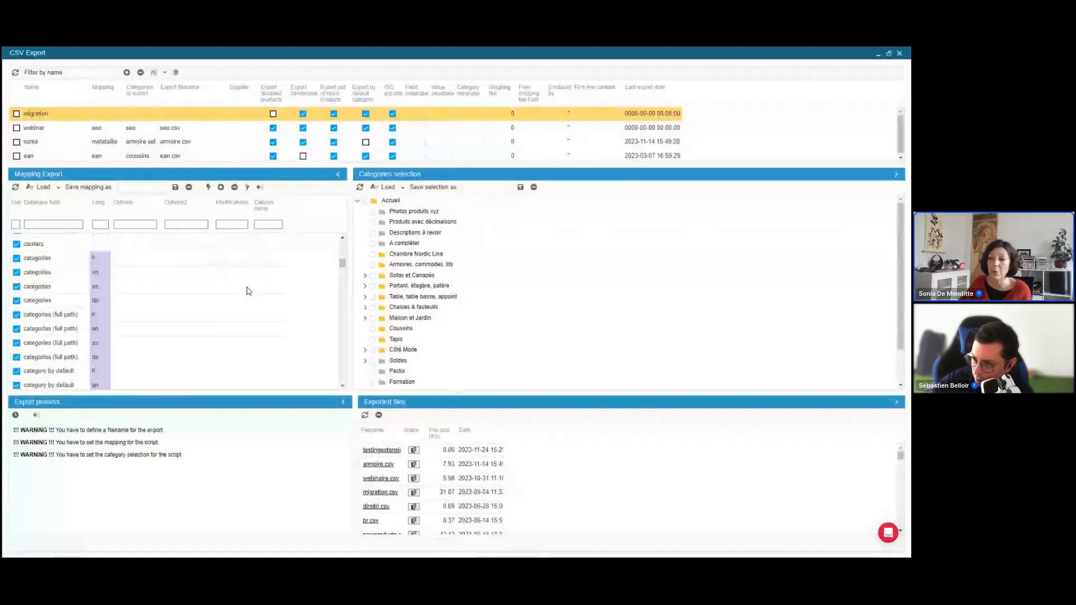
scroll(248, 291, down, 5)
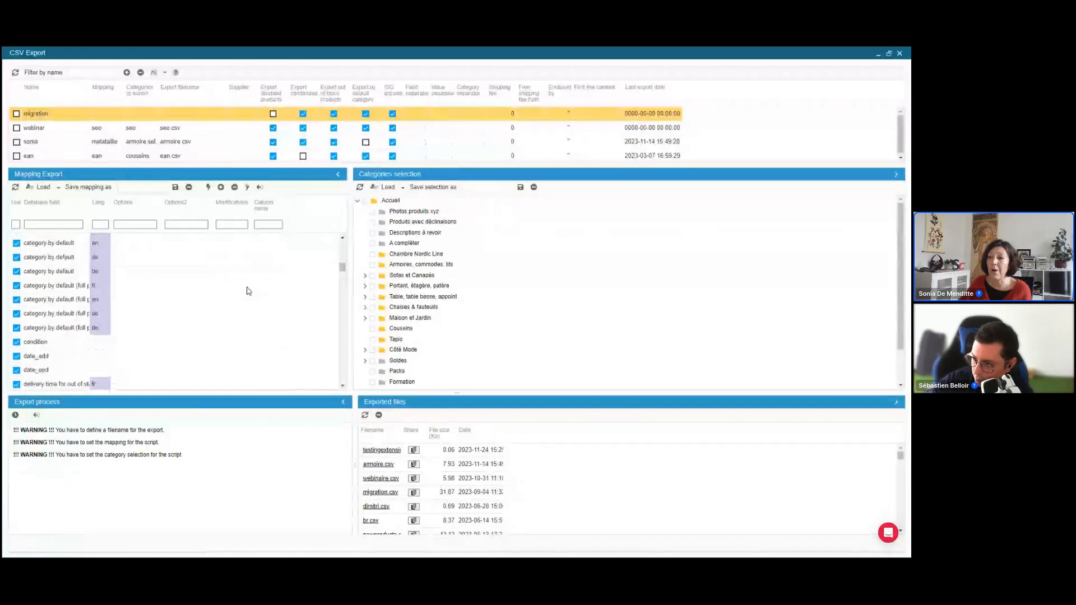
scroll(248, 290, down, 1)
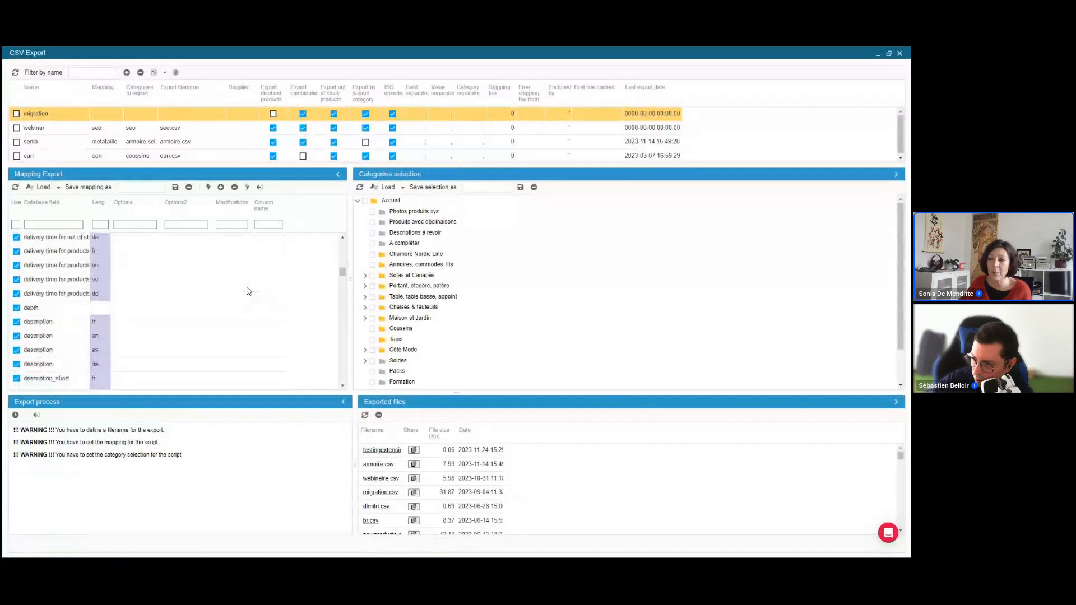
scroll(248, 290, down, 2)
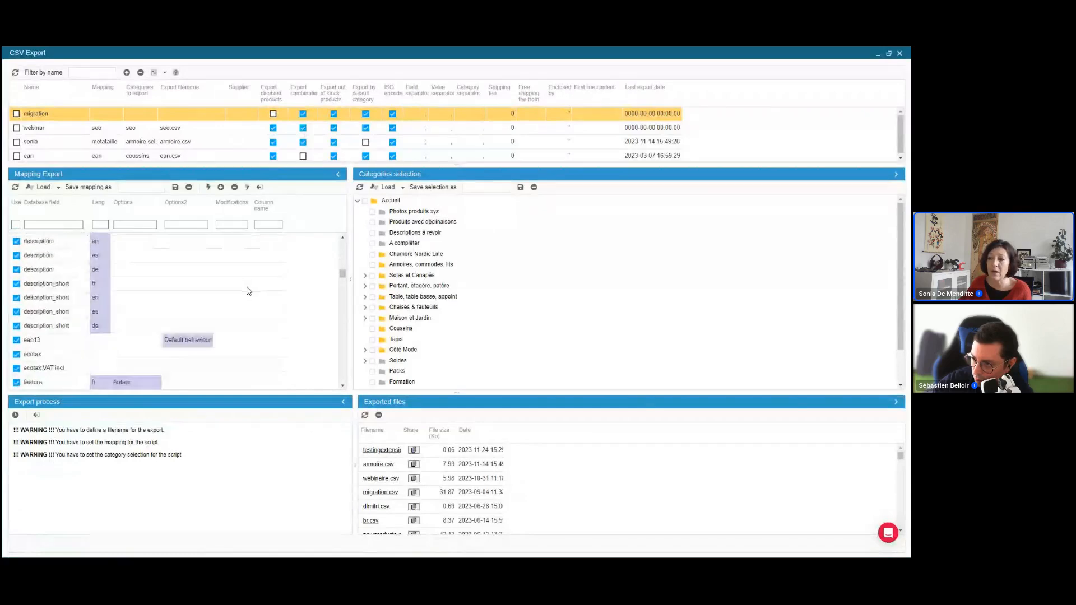
scroll(249, 290, down, 4)
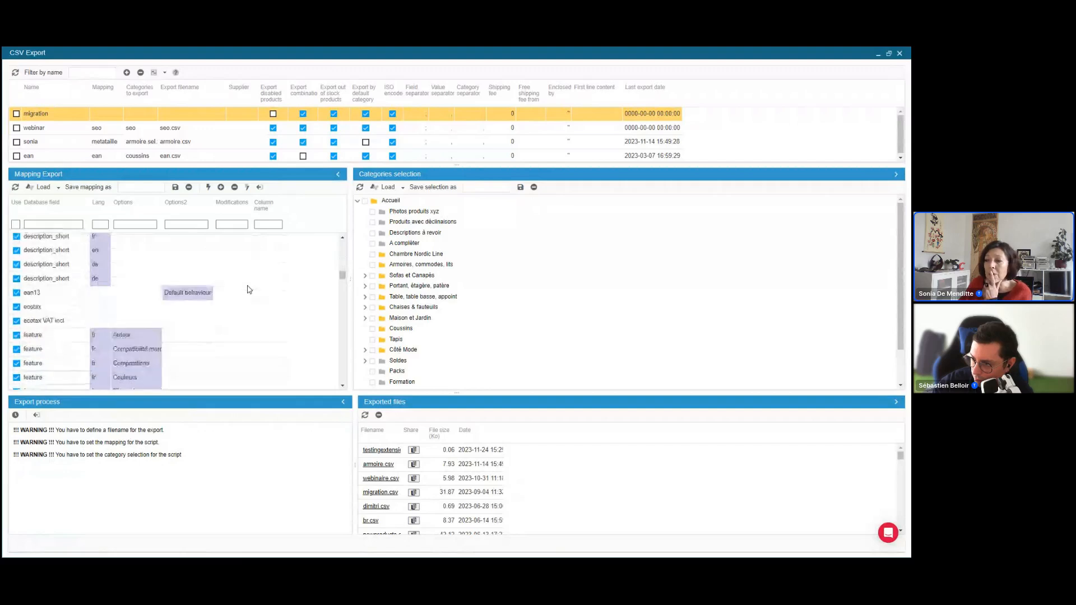
scroll(249, 289, down, 2)
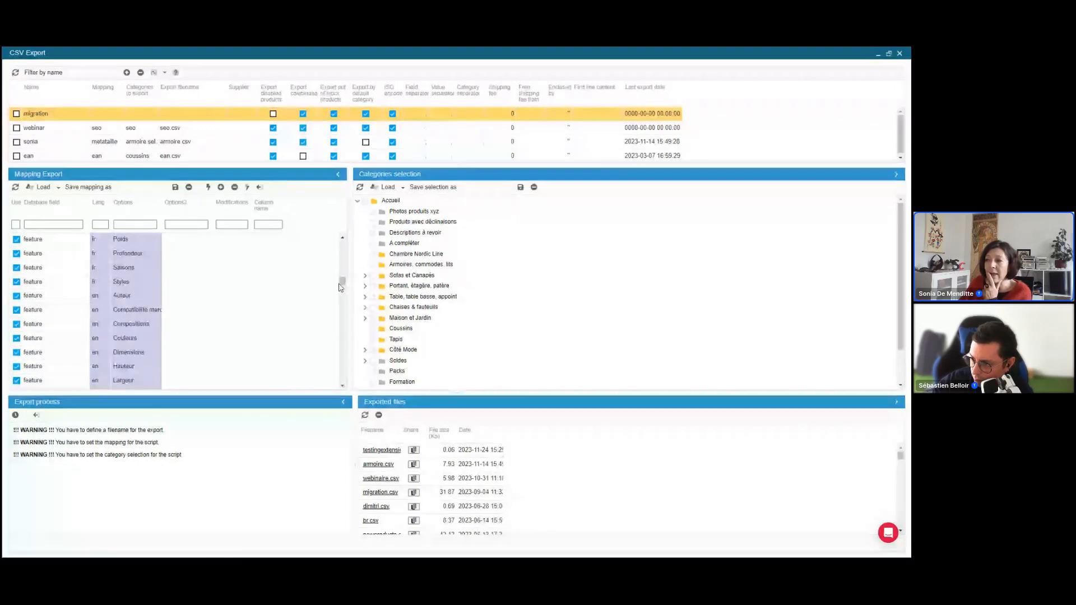
Examine the mapping lines from last order and link_rewrite through margin, meta fields and prices to wholesale_price and width.
drag(344, 287, 349, 335)
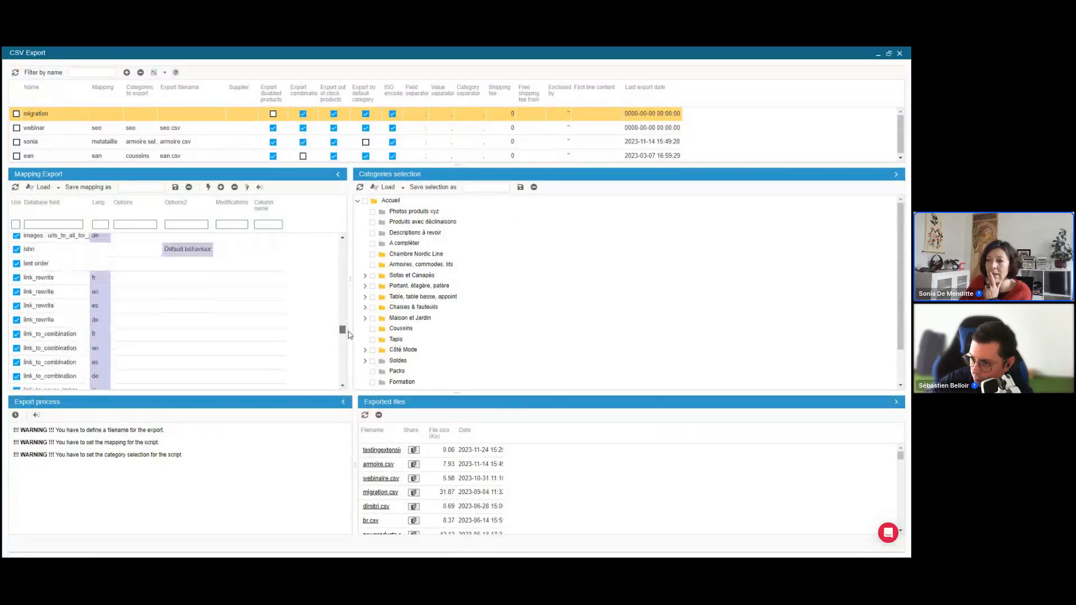
click(62, 264)
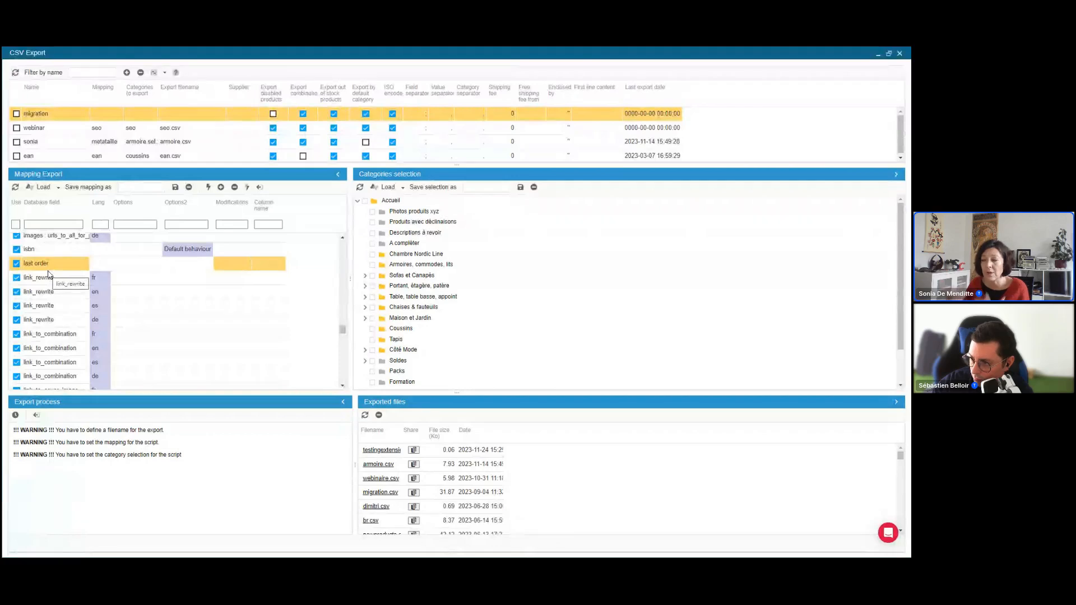
scroll(76, 315, down, 2)
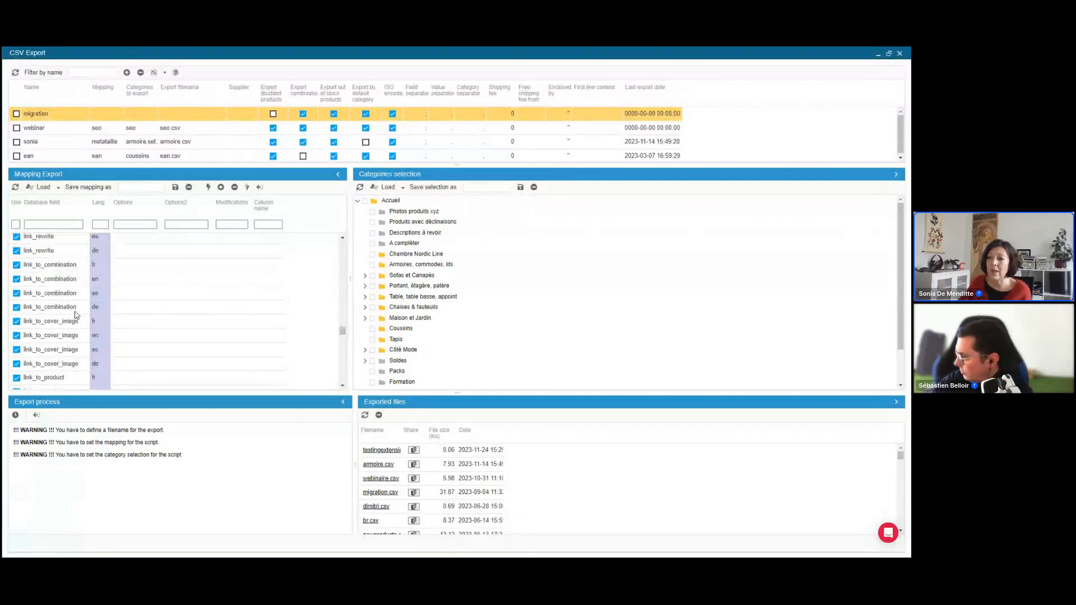
scroll(76, 315, down, 4)
click(82, 322)
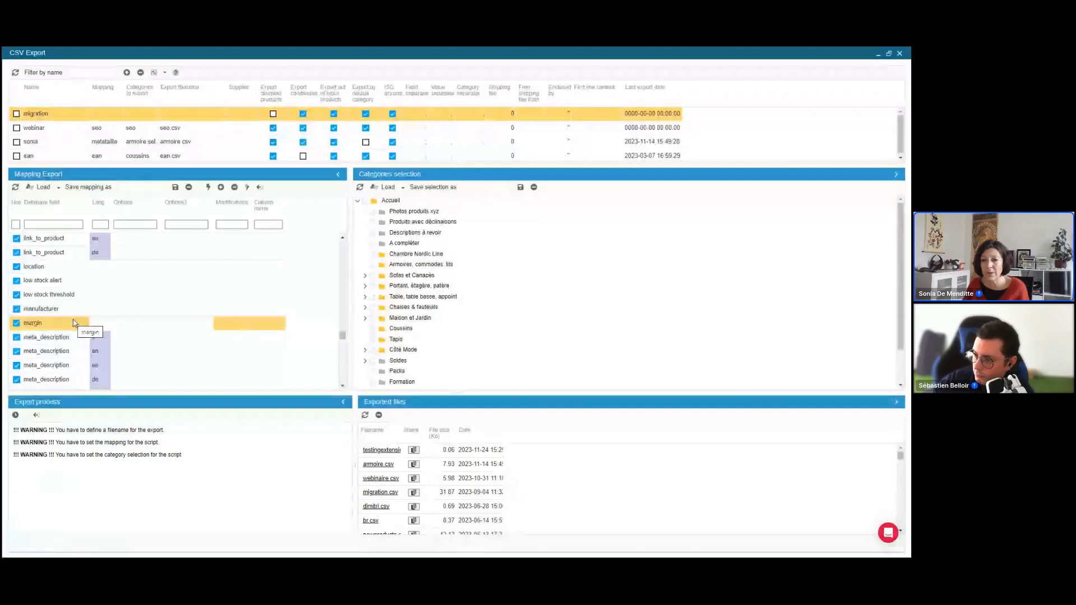
scroll(224, 339, down, 5)
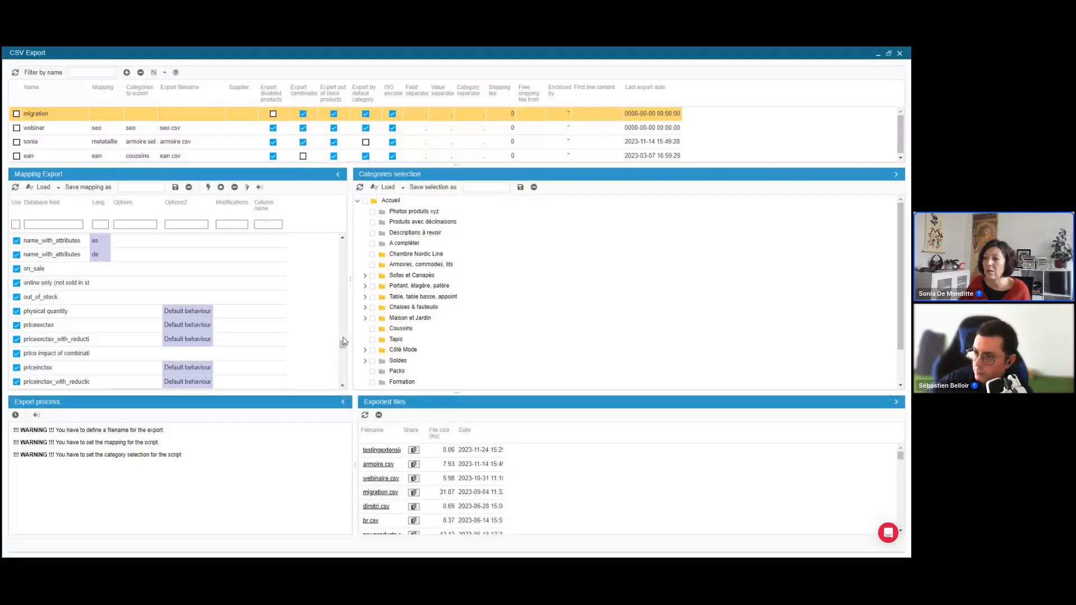
drag(342, 344, 343, 380)
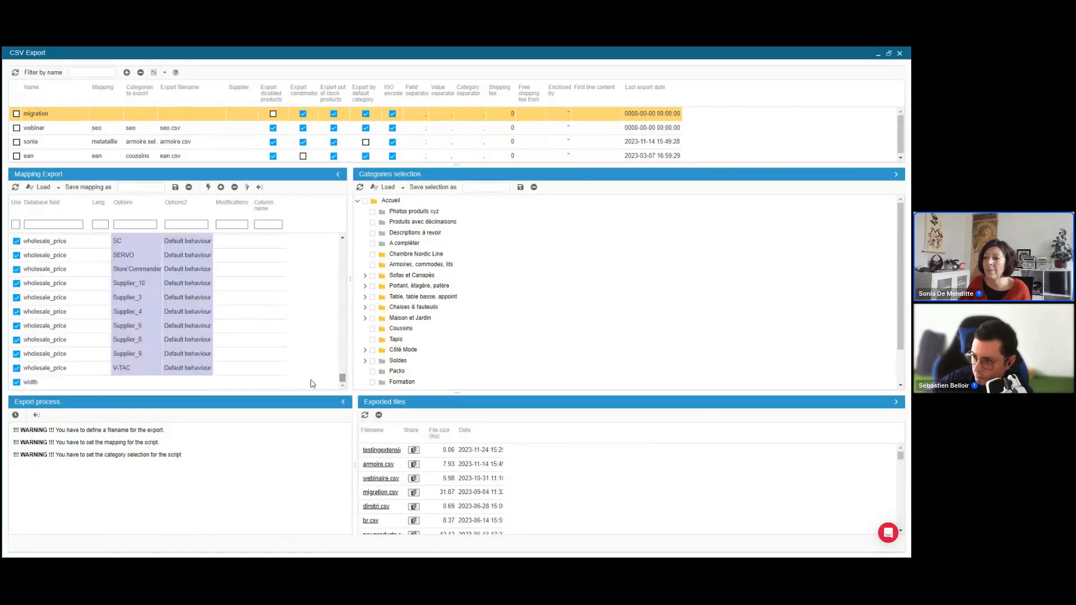
Review the final mapping lines in reverse, from wholesale_price per supplier through visibility, tags and supplier_reference to the reduction fields.
scroll(53, 353, up, 2)
scroll(53, 353, up, 2)
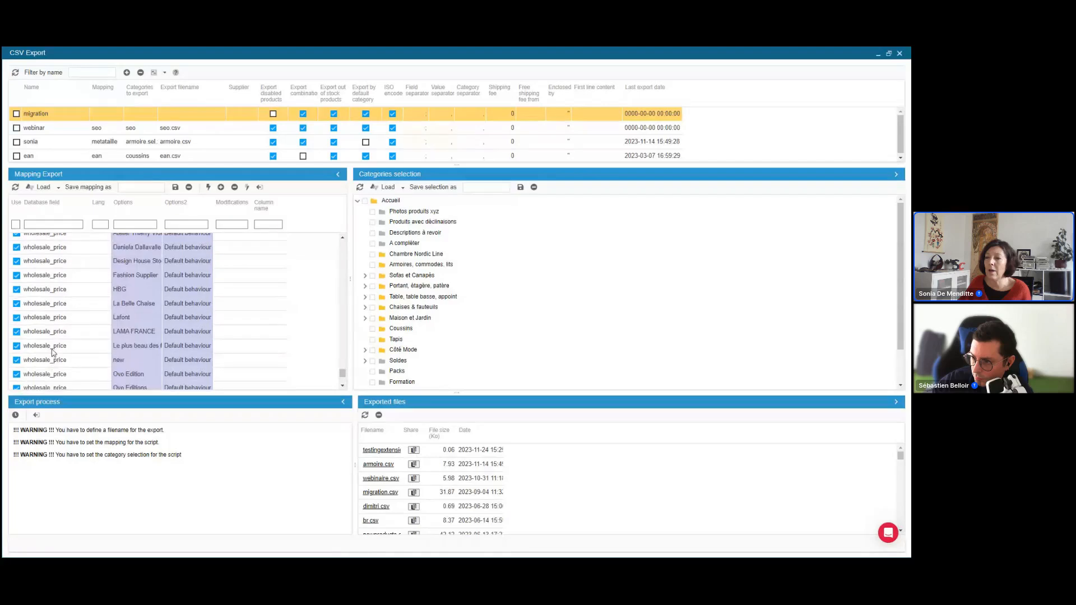
scroll(53, 353, up, 6)
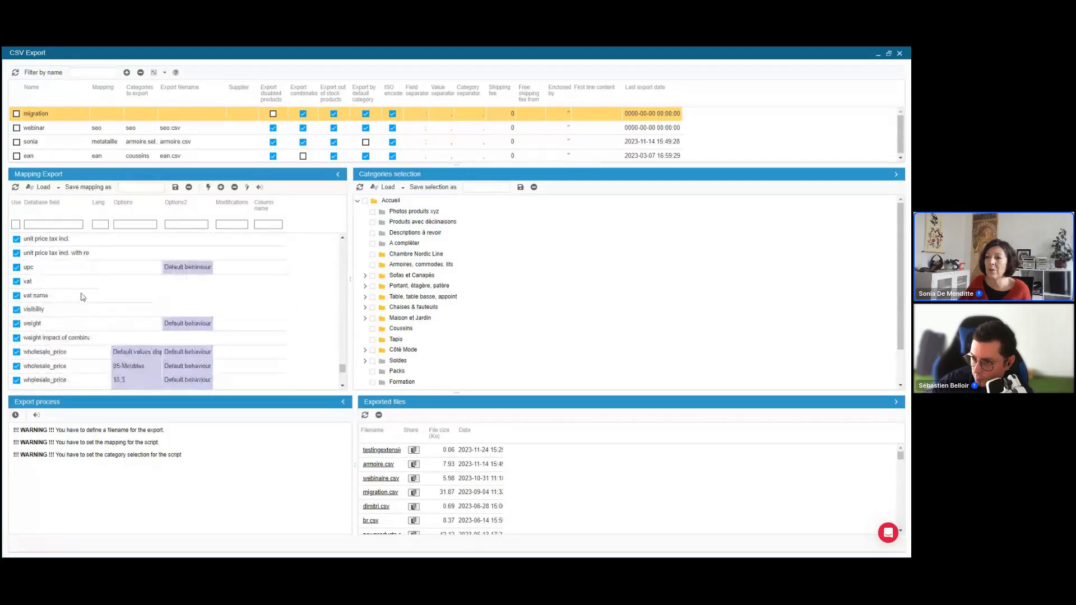
scroll(82, 297, up, 4)
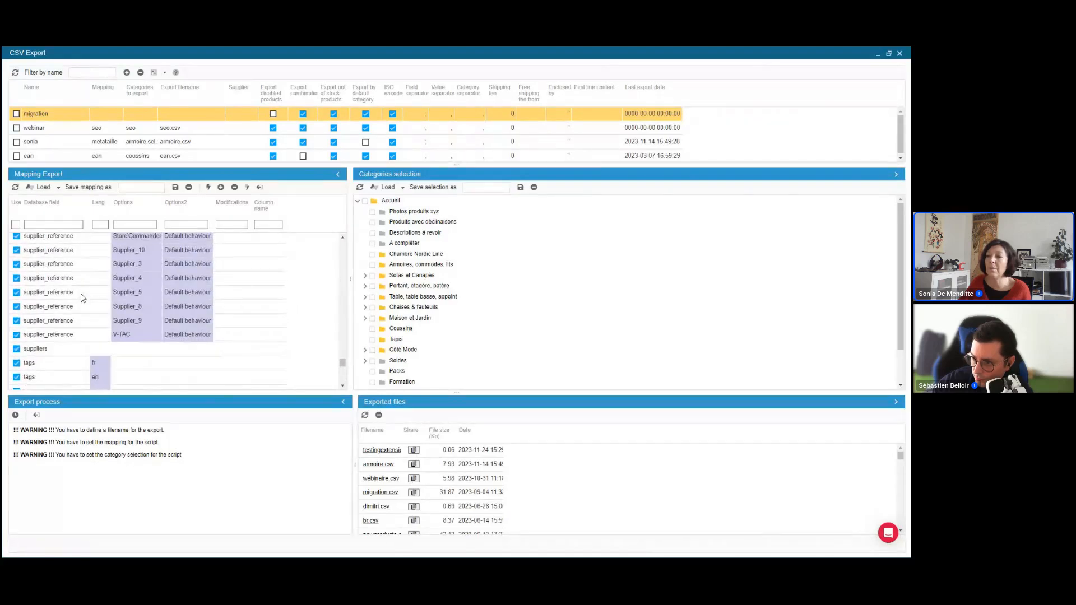
scroll(82, 298, up, 3)
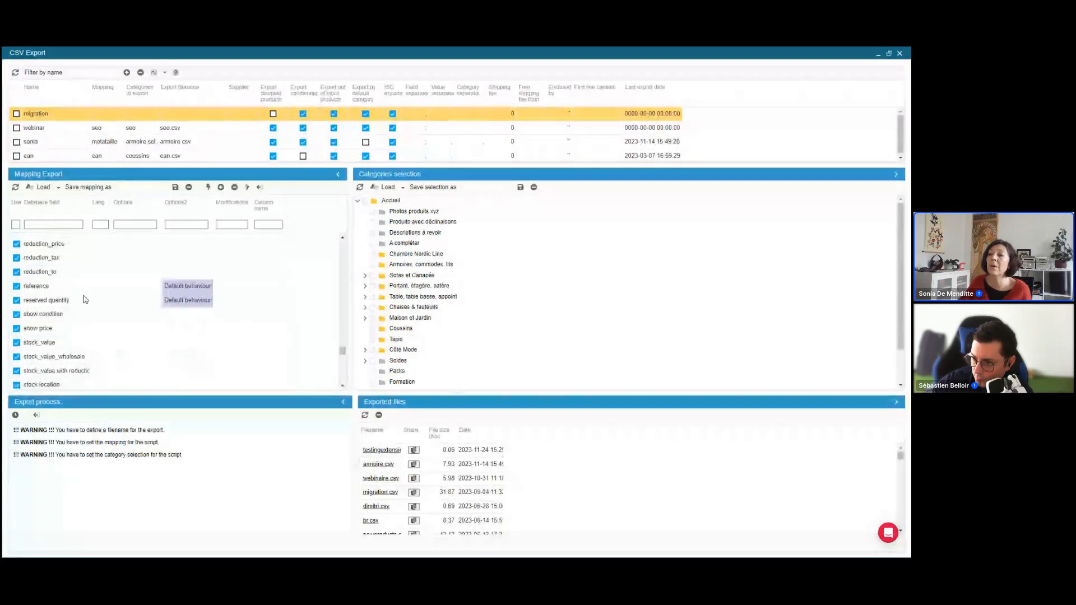
Delete the stock_value_wholesale line from the migration mapping and select the supplier_reference lines for the default values and 10.3.
scroll(84, 300, down, 3)
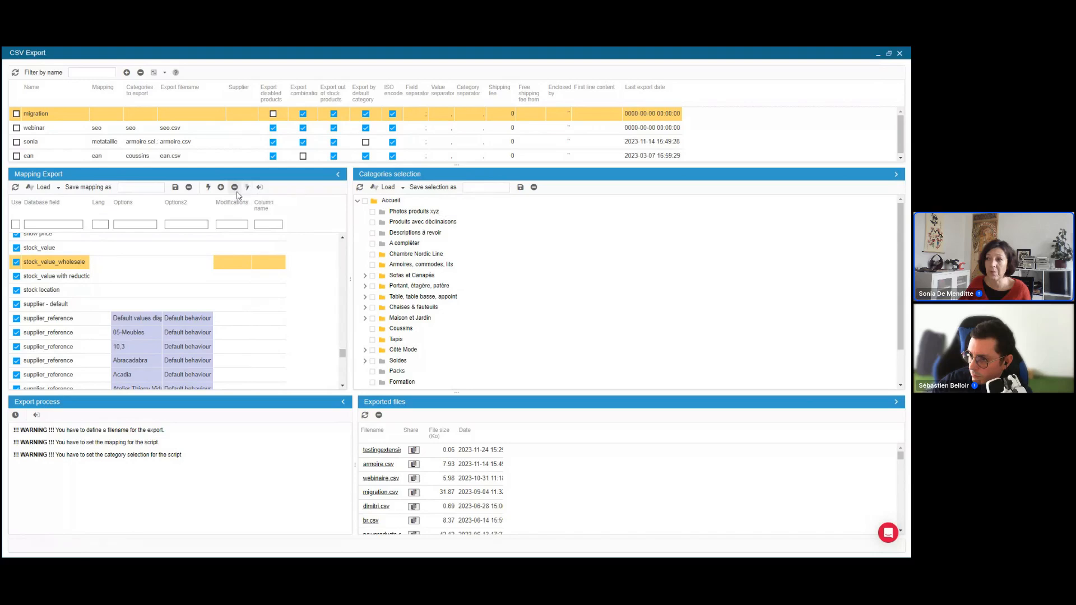
click(234, 187)
click(496, 92)
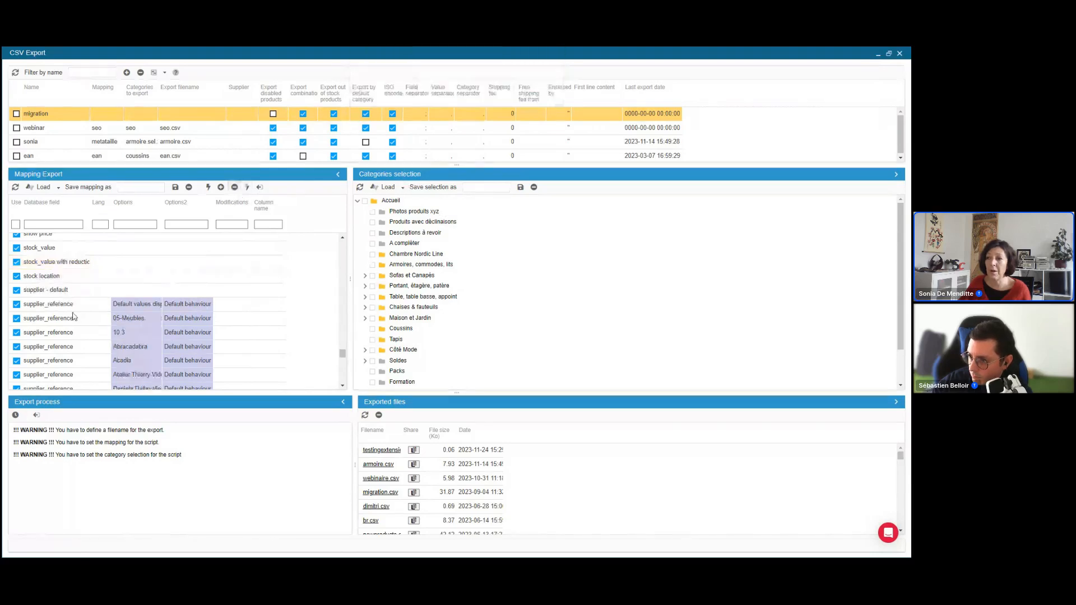
click(77, 309)
ctrl+click(82, 333)
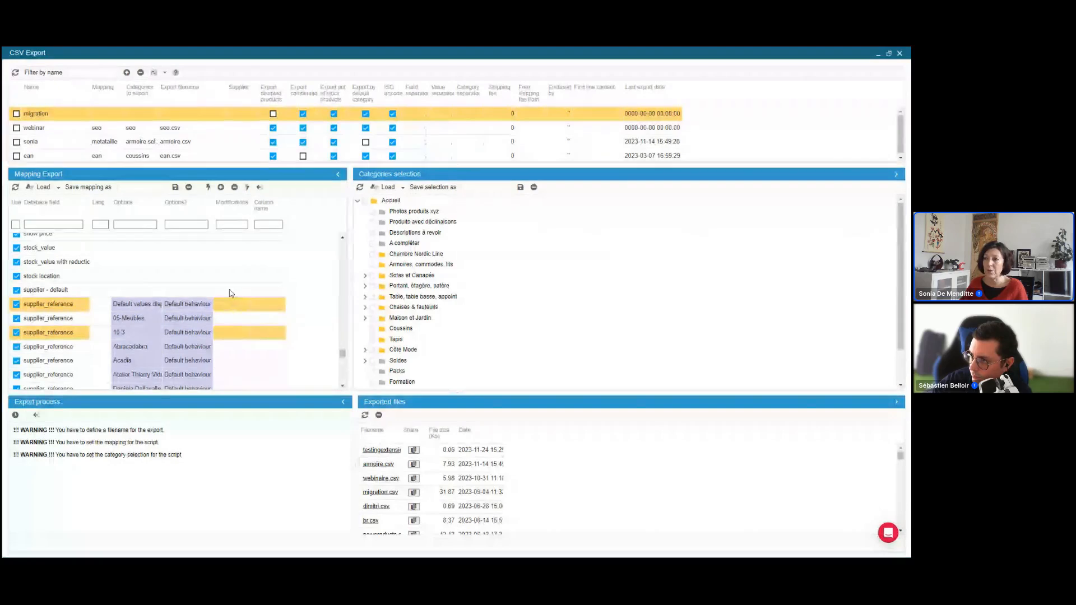
Open the online help for CSV export, examine the Catalog CSV Export article list, and close the page.
click(177, 74)
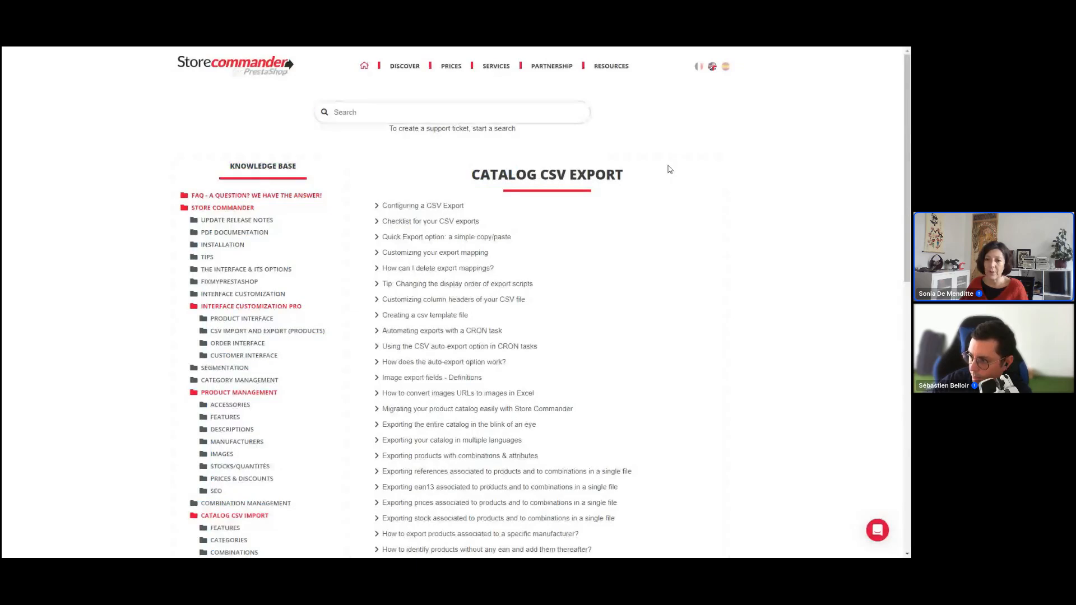
scroll(608, 279, down, 2)
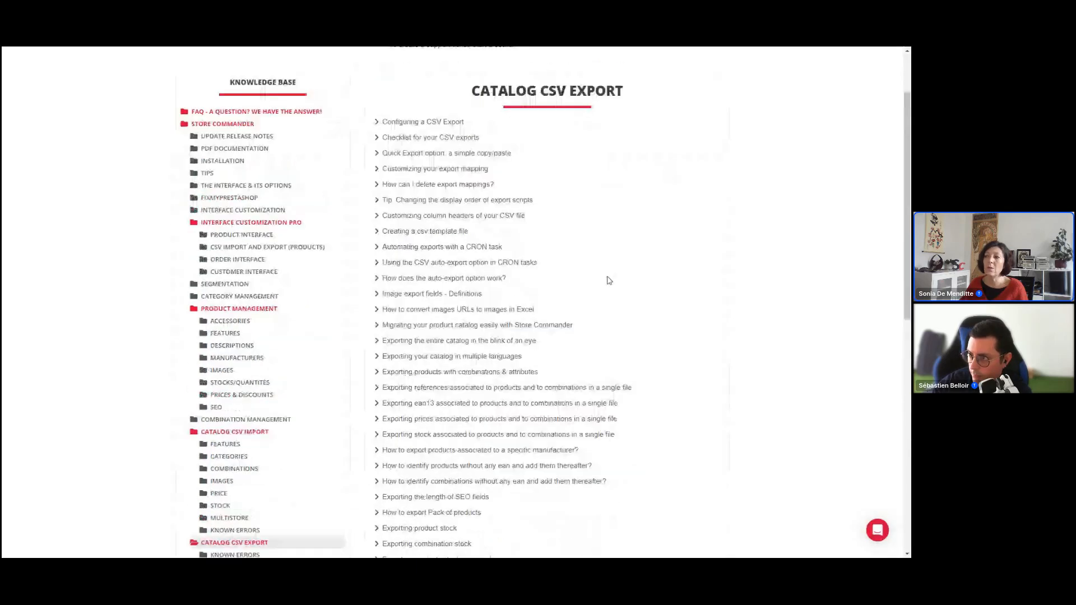
scroll(610, 279, down, 6)
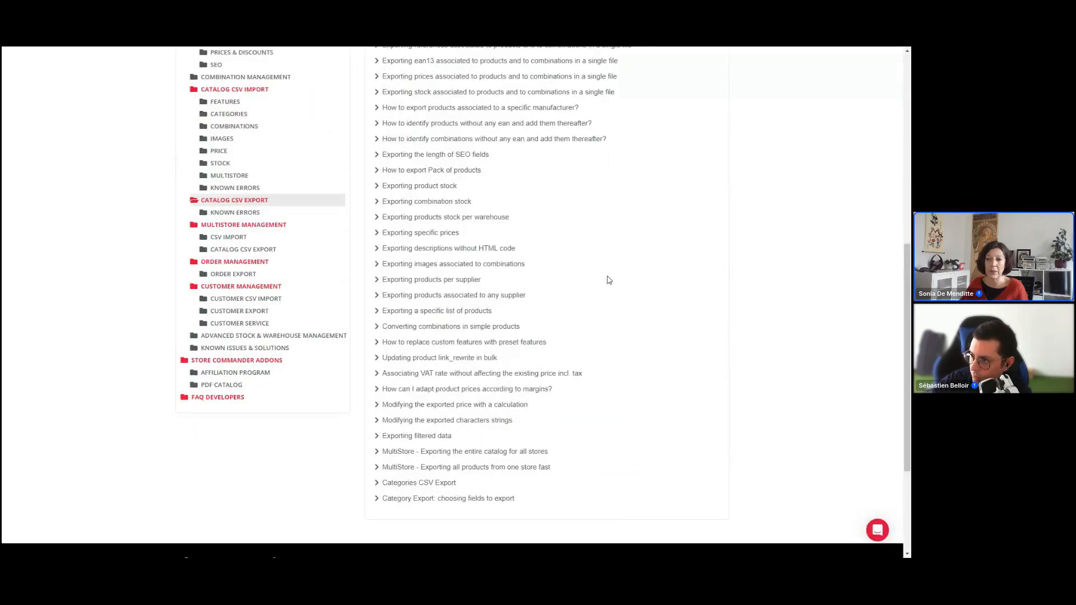
scroll(609, 279, up, 5)
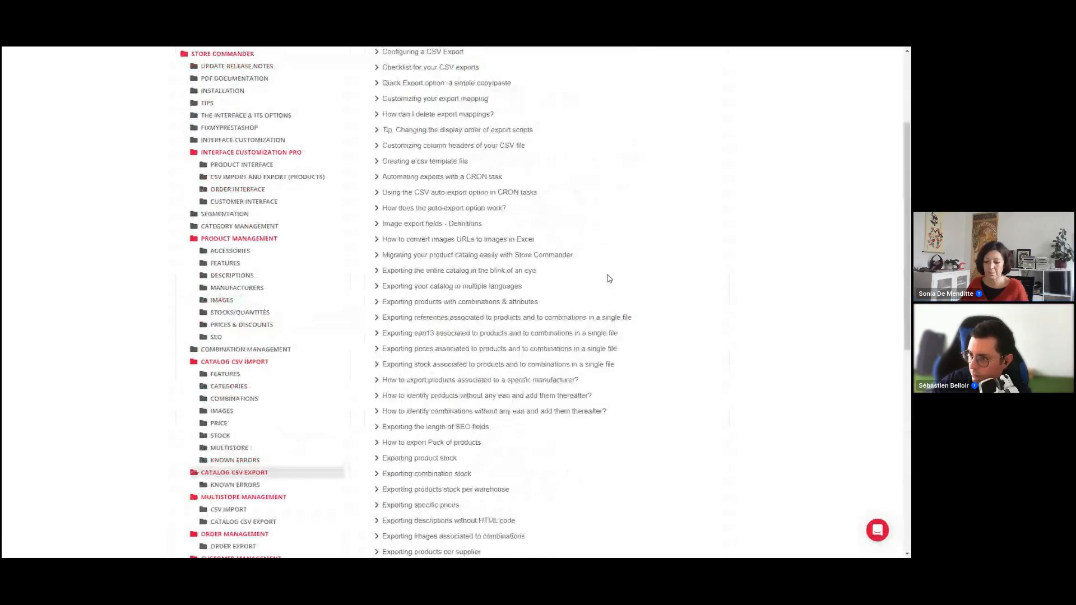
scroll(609, 279, up, 2)
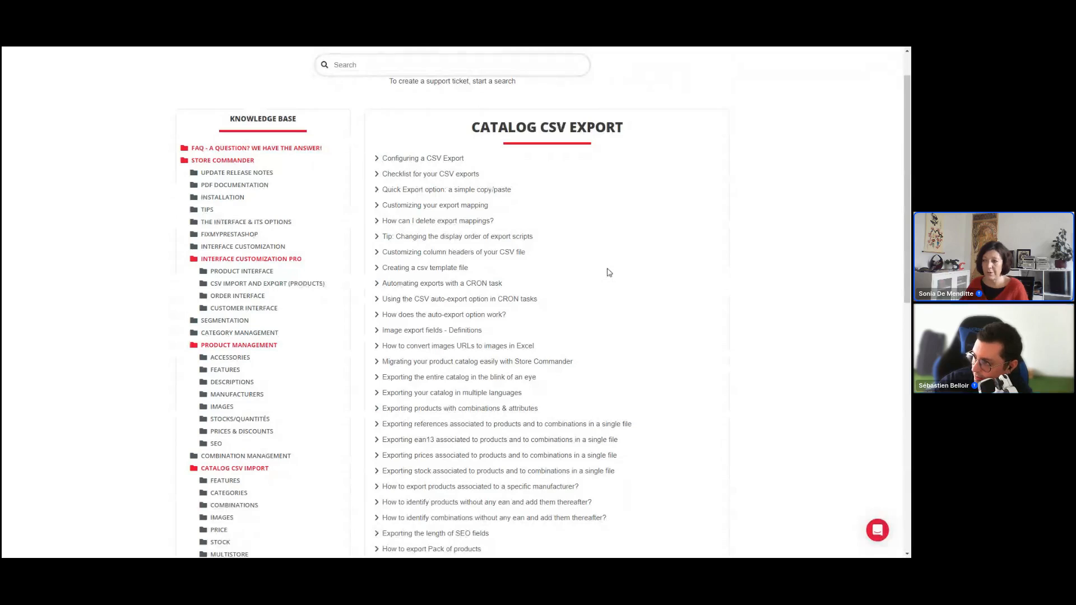
key(ctrl+w)
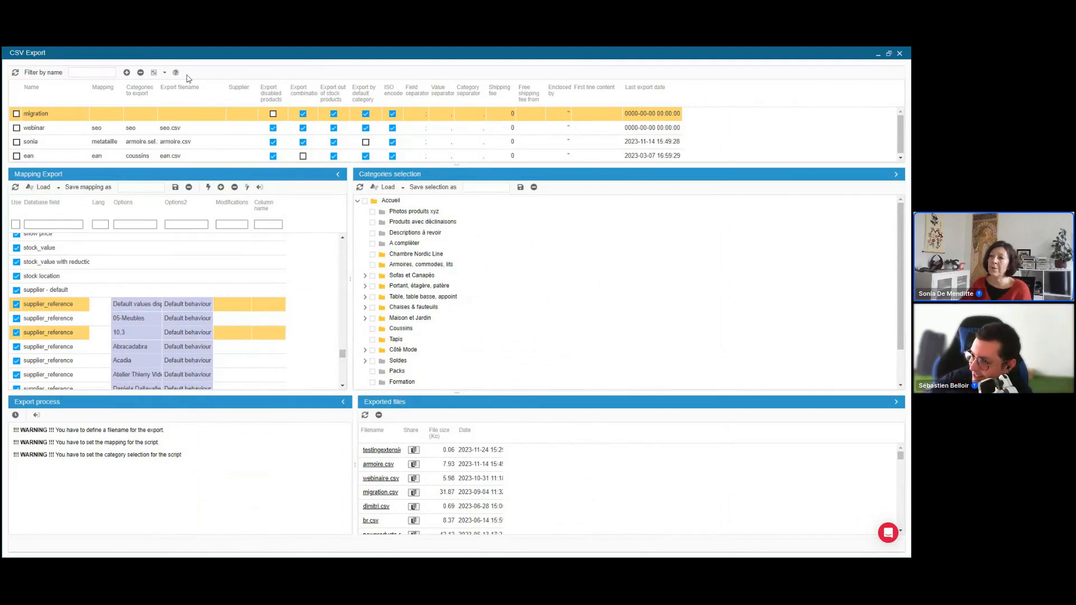
Review the webinar and sonia export scripts, and browse the database fields available for webinar's id product line.
click(82, 129)
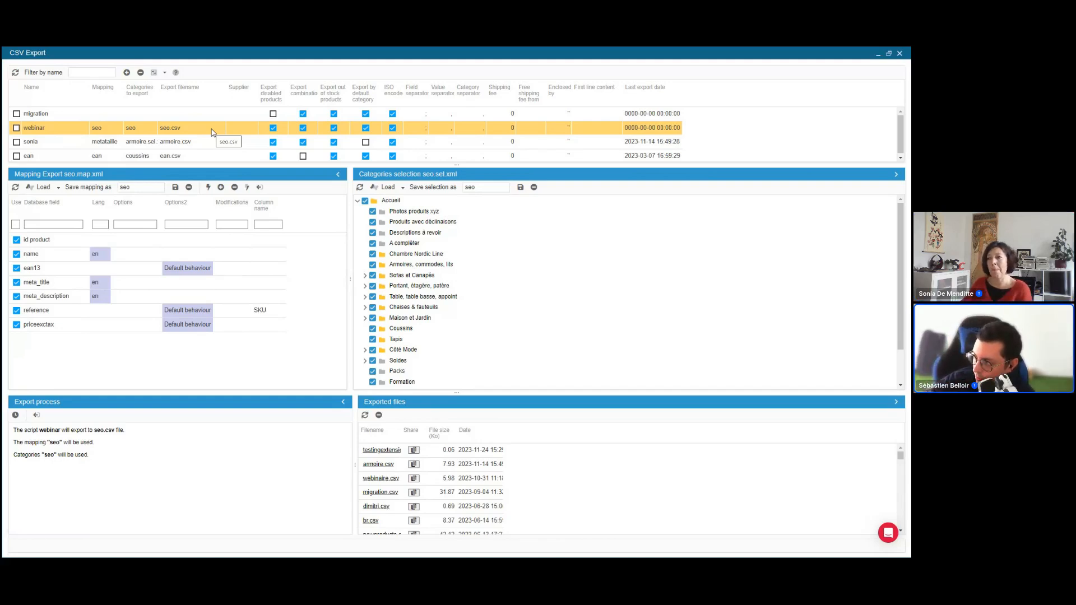
click(213, 139)
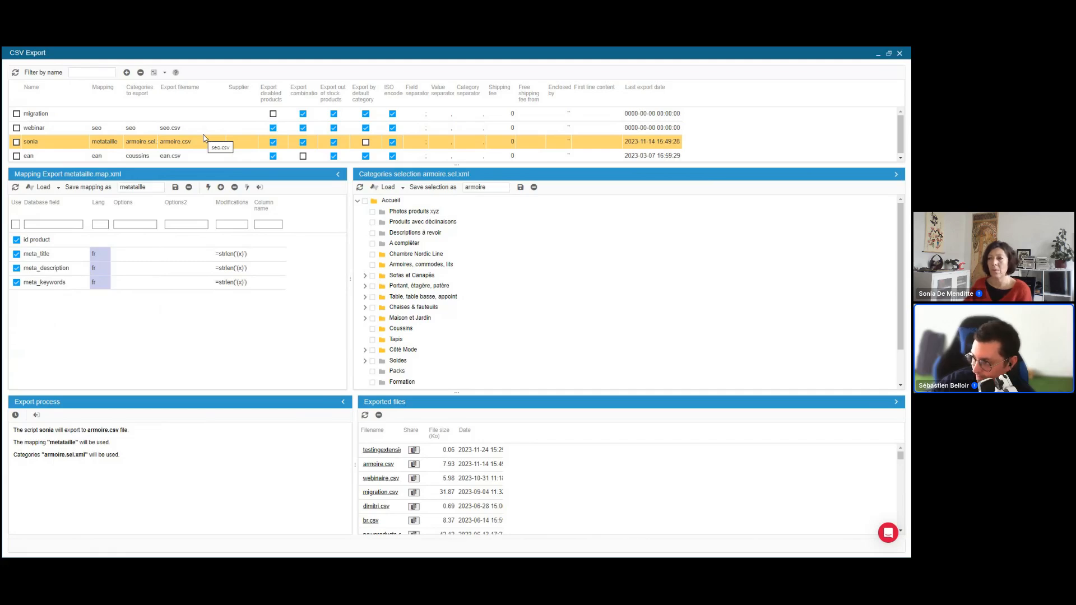
click(213, 127)
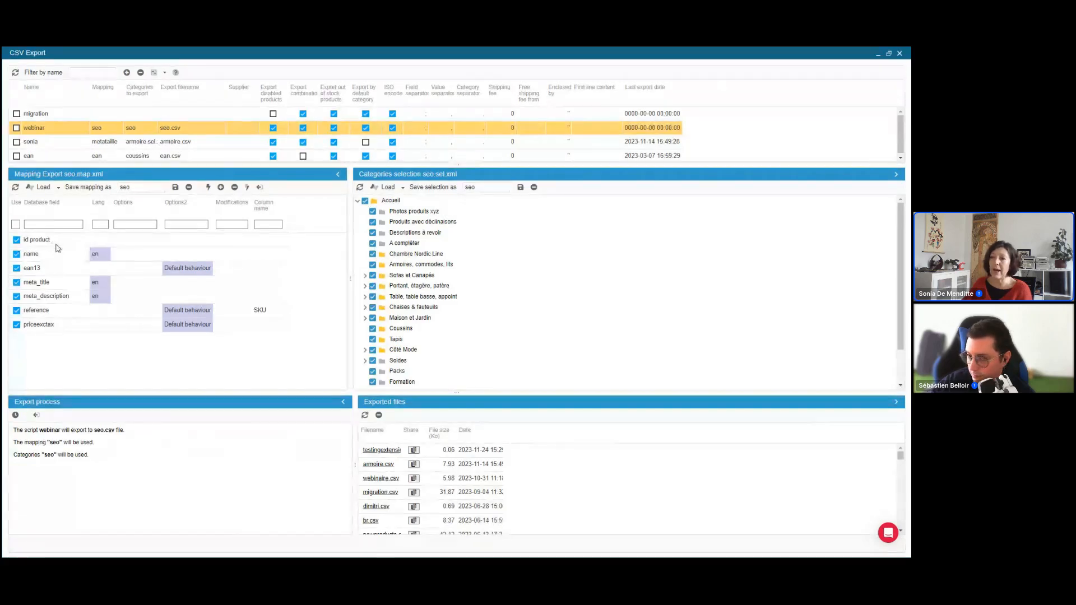
click(54, 241)
scroll(62, 311, up, 4)
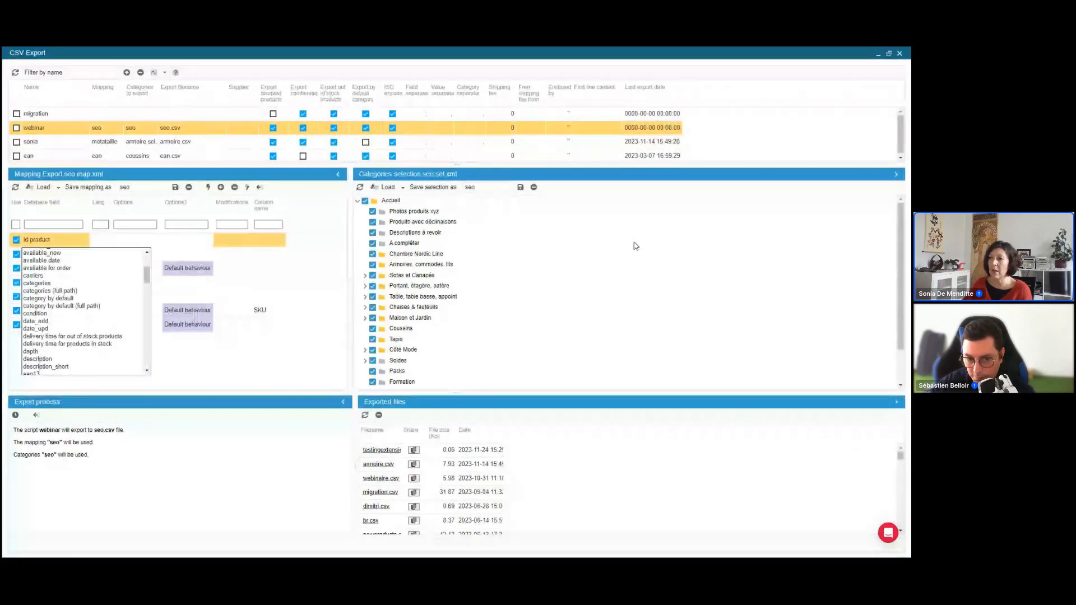
Leave the CSV export and display the specific prices for three adjacent products, from HUGO to La Housse de Rechange, in Produits avec déclinaisons.
click(903, 54)
click(234, 55)
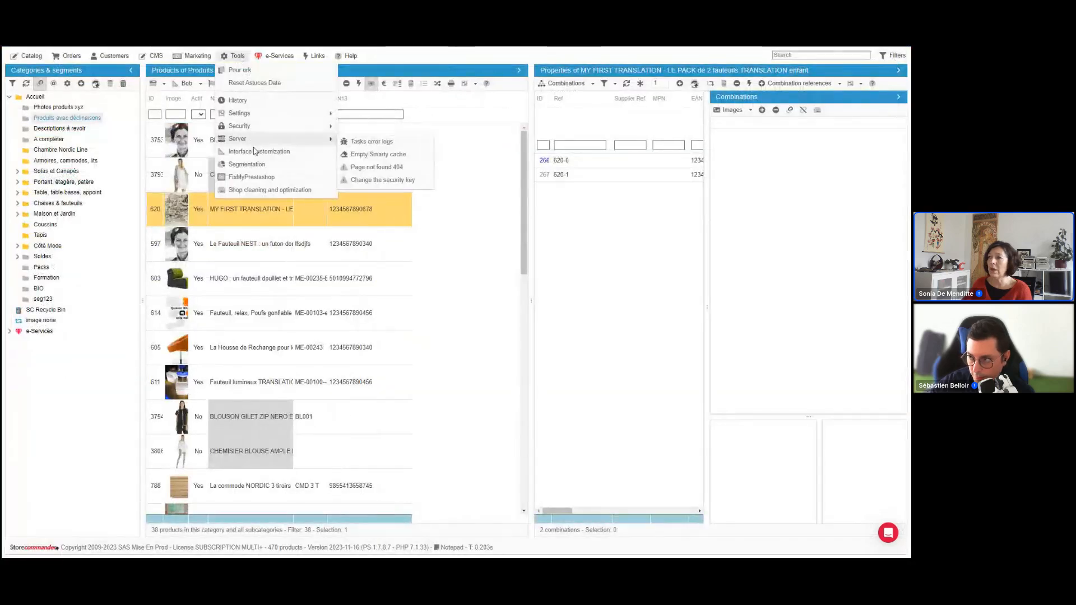
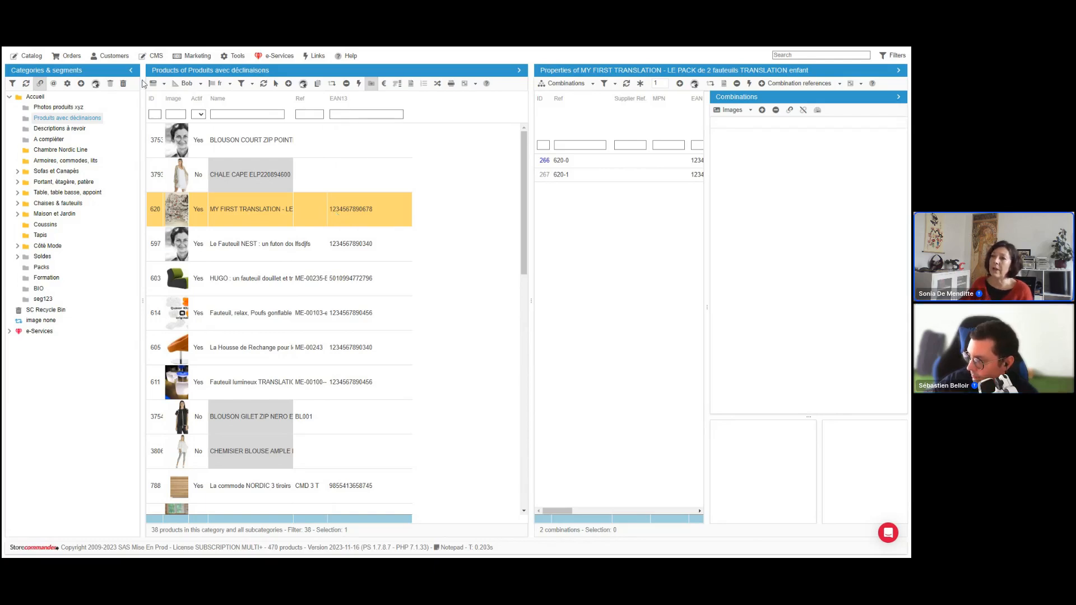
click(39, 56)
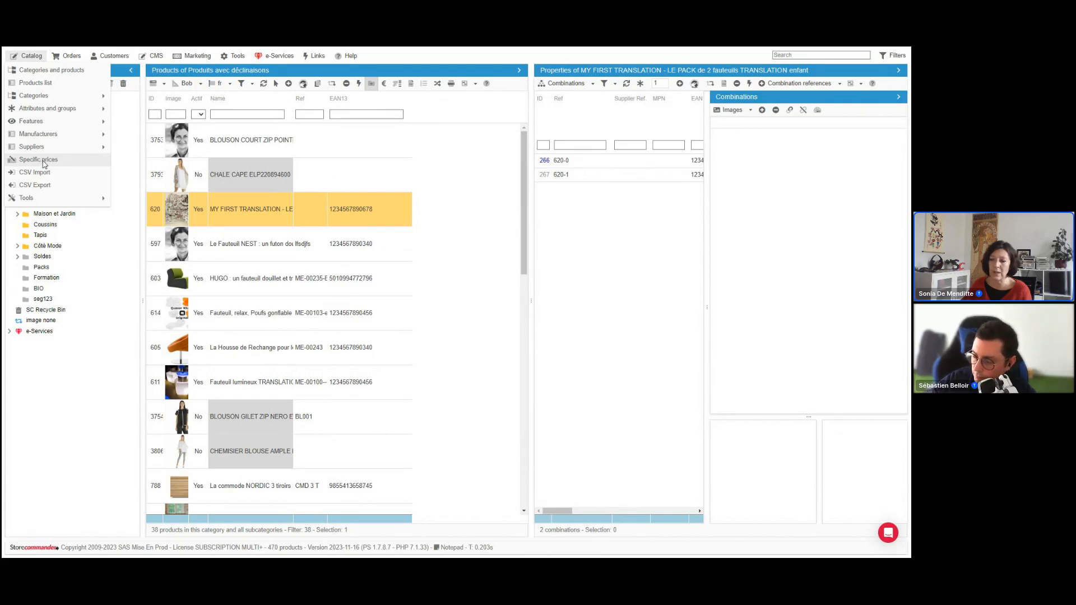
click(580, 84)
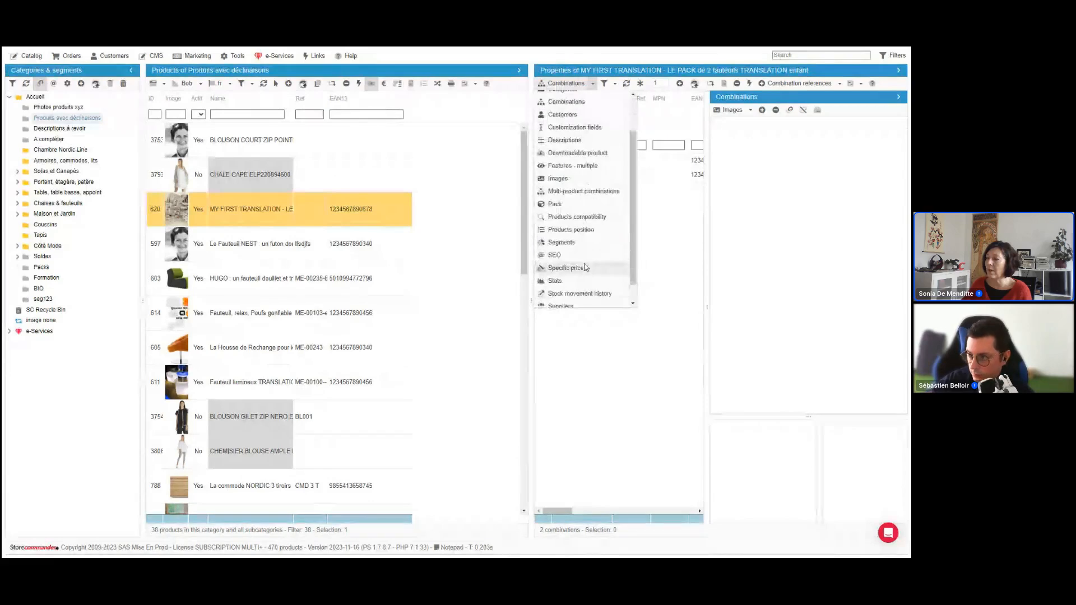
click(566, 268)
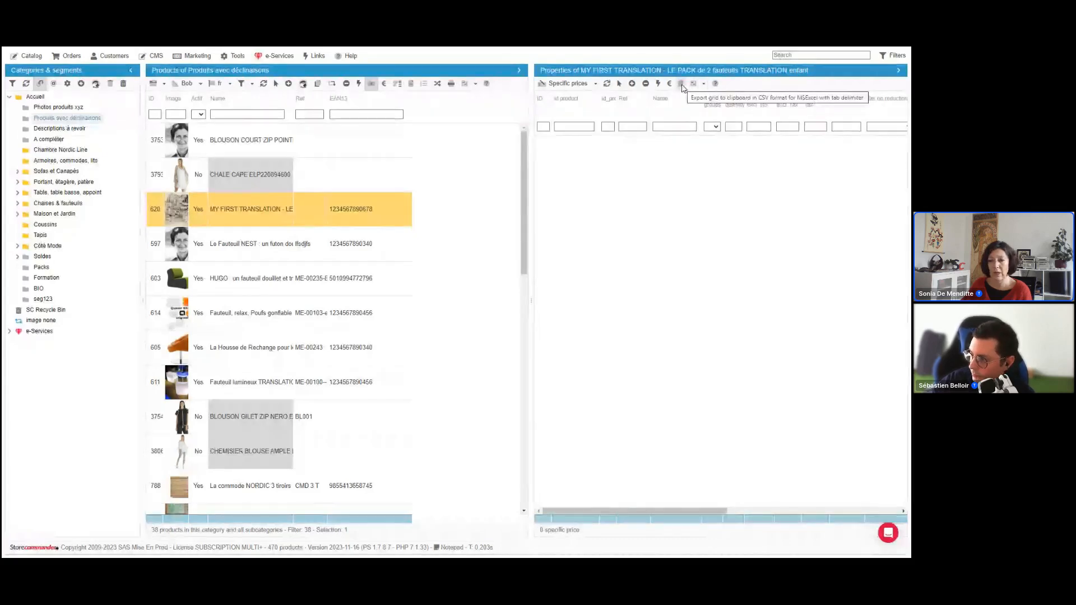
click(347, 347)
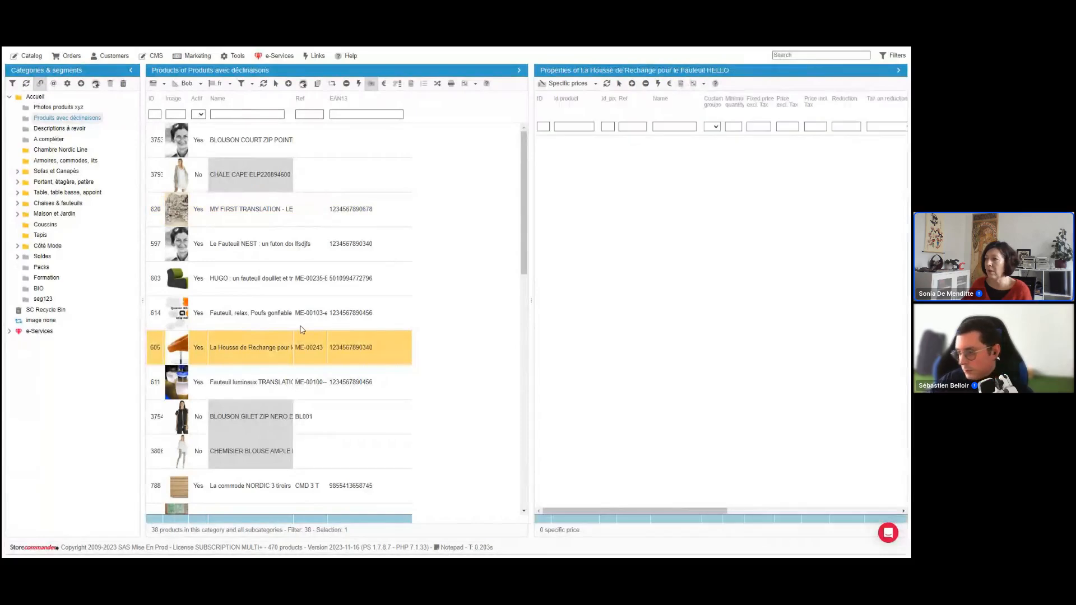
shift+click(323, 264)
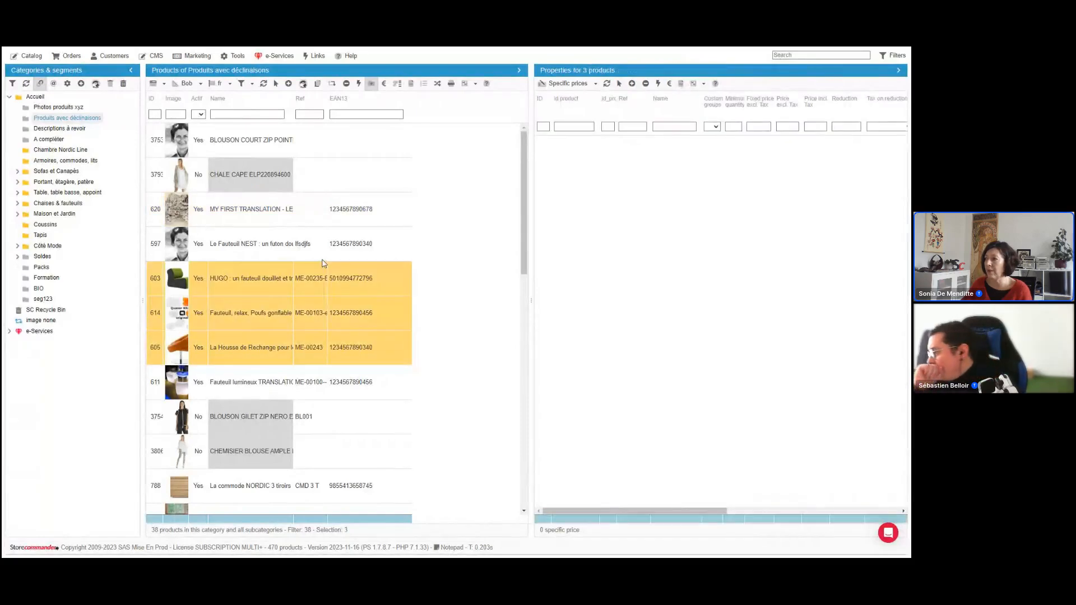
Load the specific prices of all Soldes products, widen their grid, produce a quick CSV export of it, and close the export window.
click(43, 258)
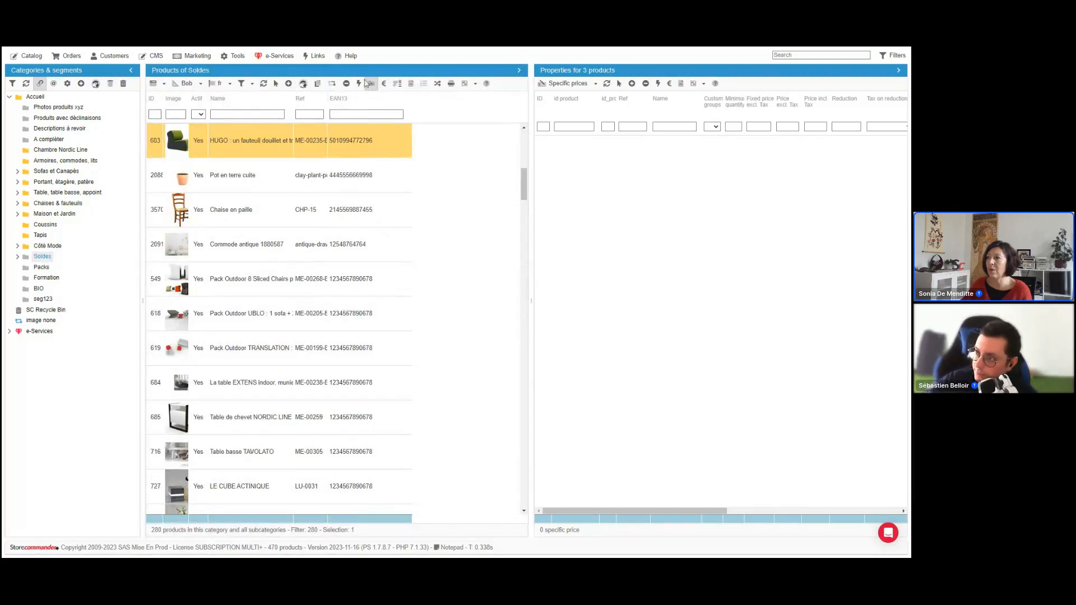
click(361, 85)
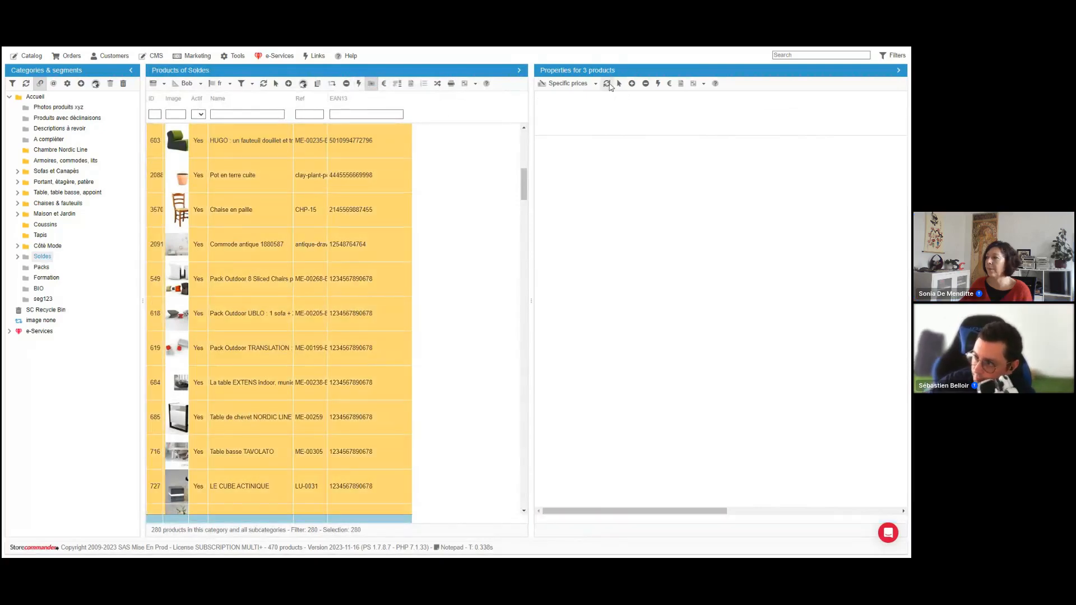
drag(531, 188, 409, 198)
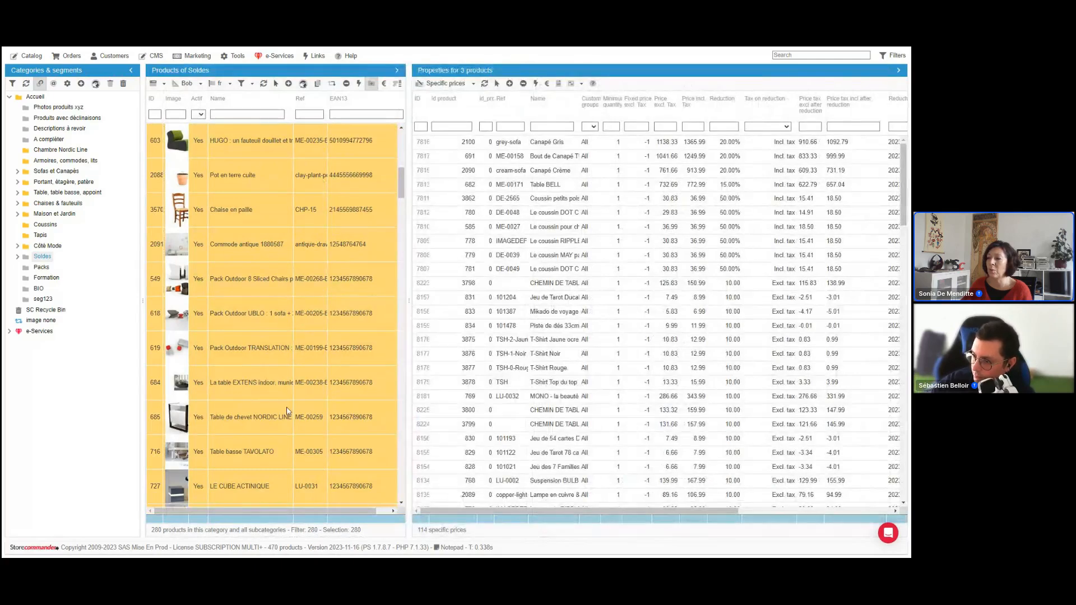
click(559, 84)
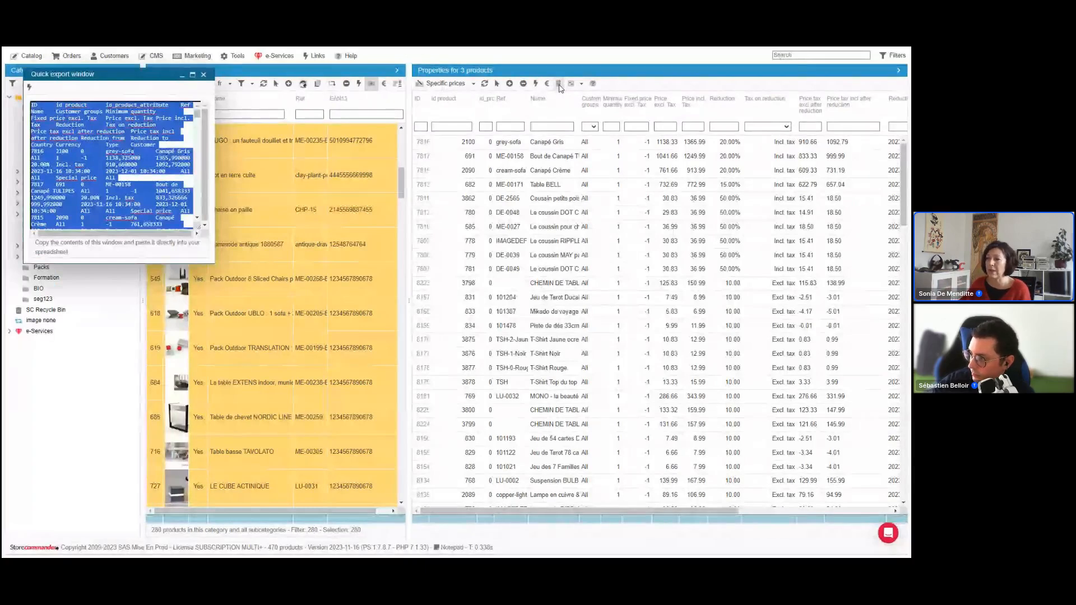
click(204, 74)
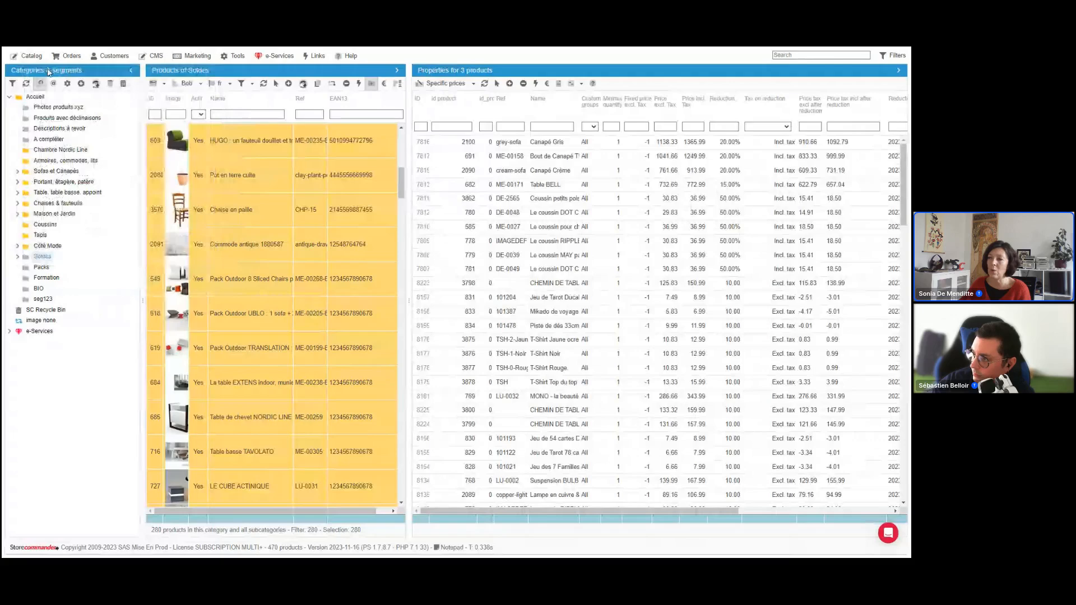
Narrow the specific prices area and display the specific prices of the Pot en terre cuite product.
click(28, 55)
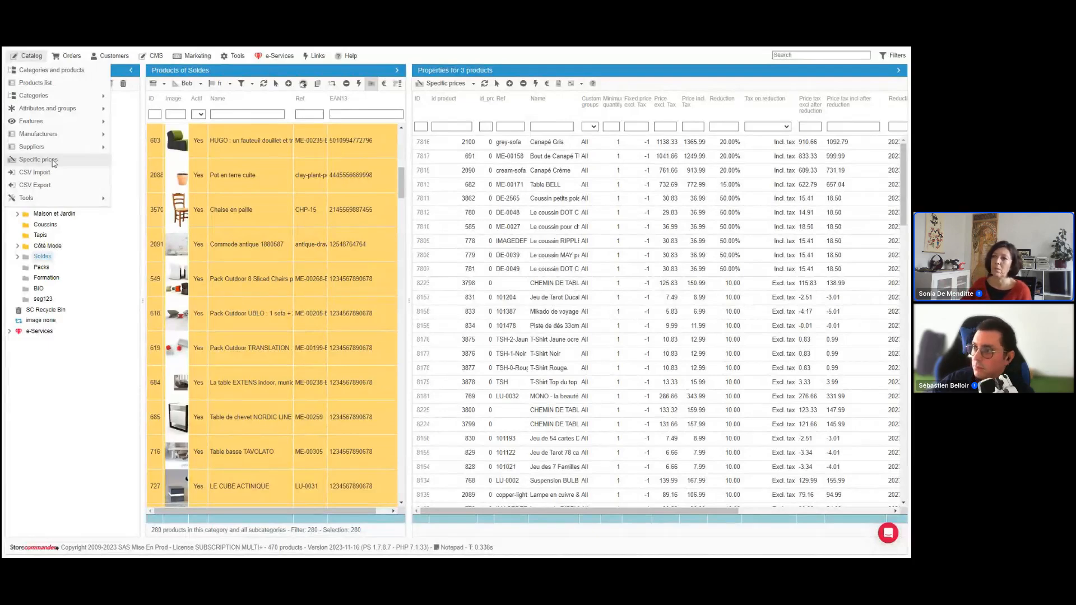
click(284, 151)
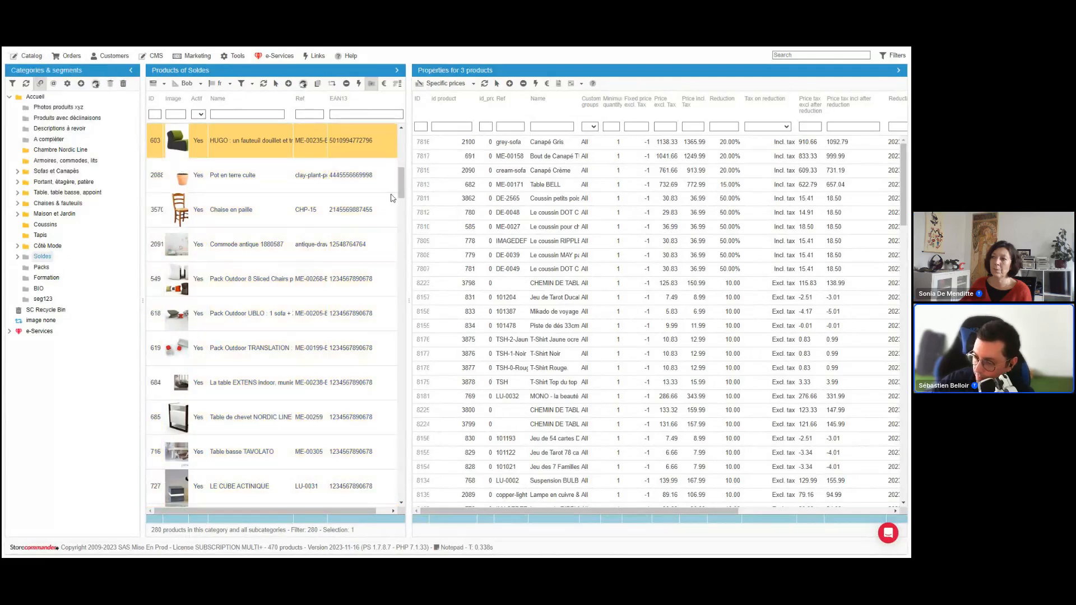
drag(408, 202, 480, 200)
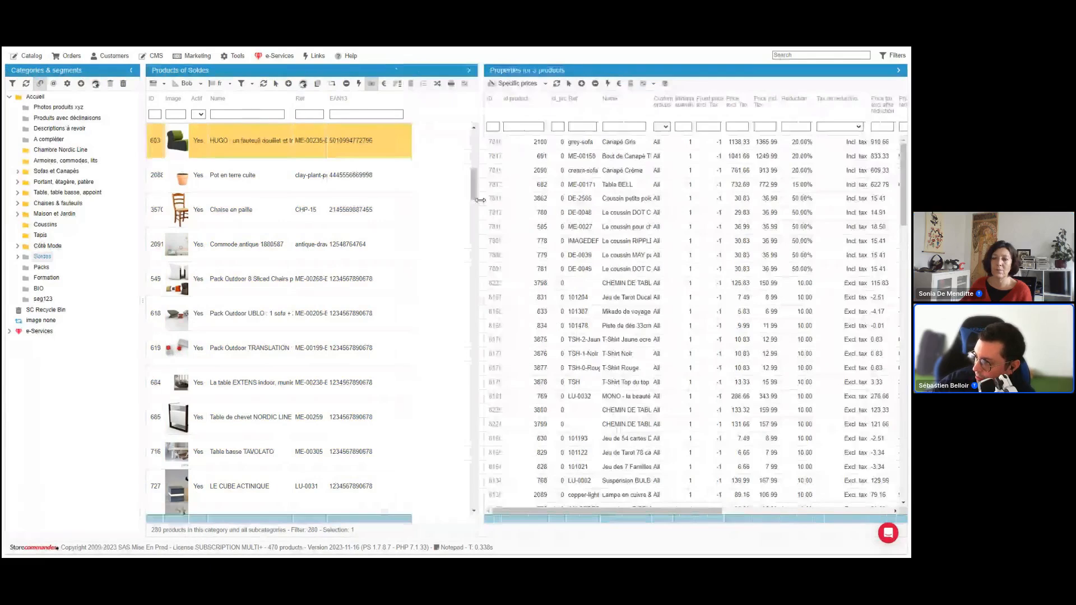
click(339, 185)
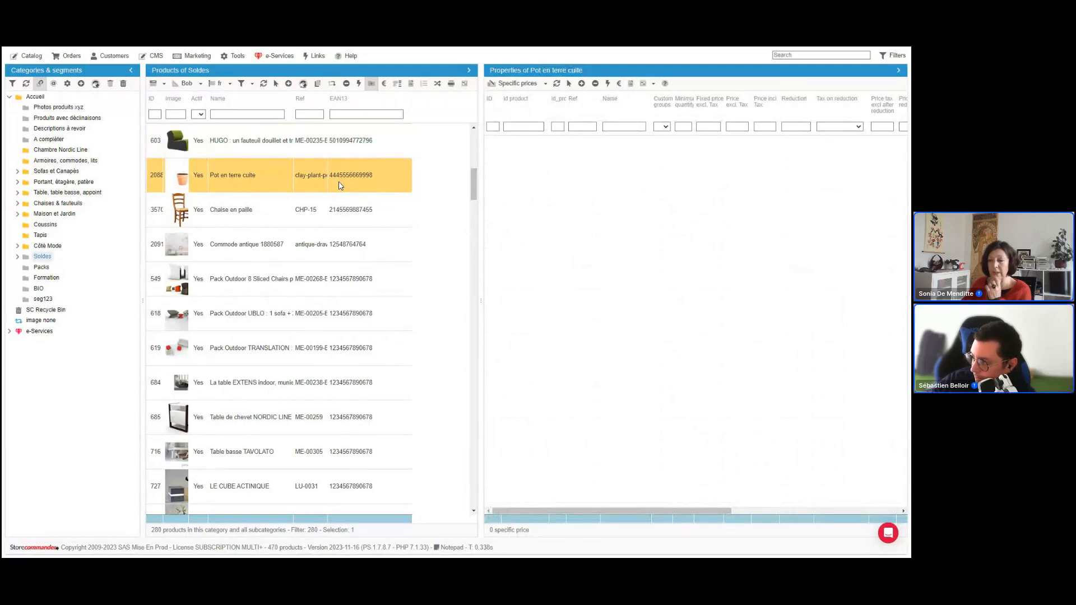
Reopen the catalog CSV export, browse the database fields starting with d for webinar's reference line, and close the export window.
click(31, 55)
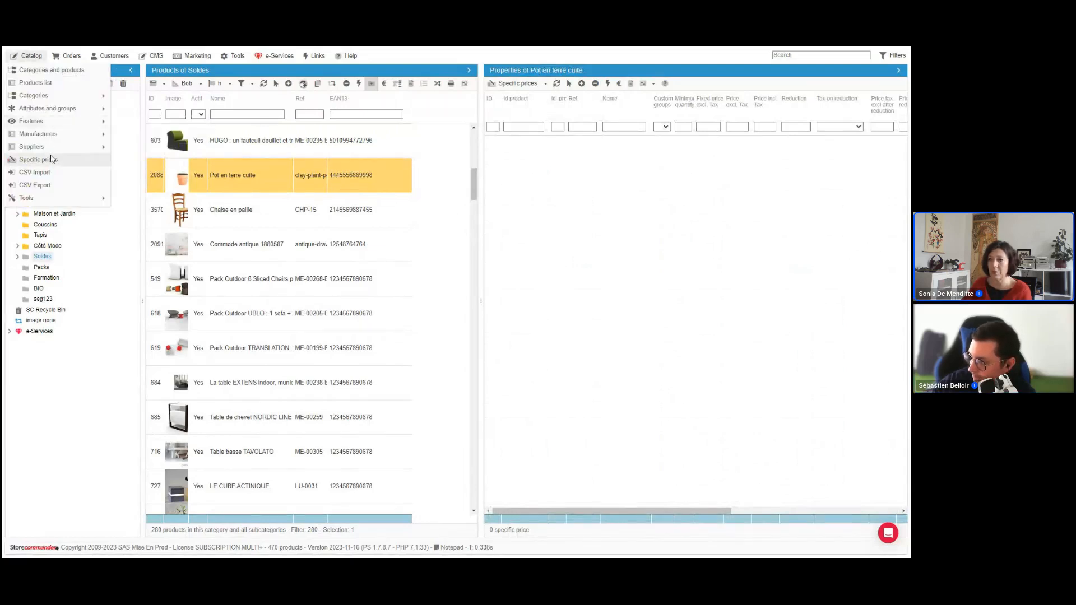
click(35, 184)
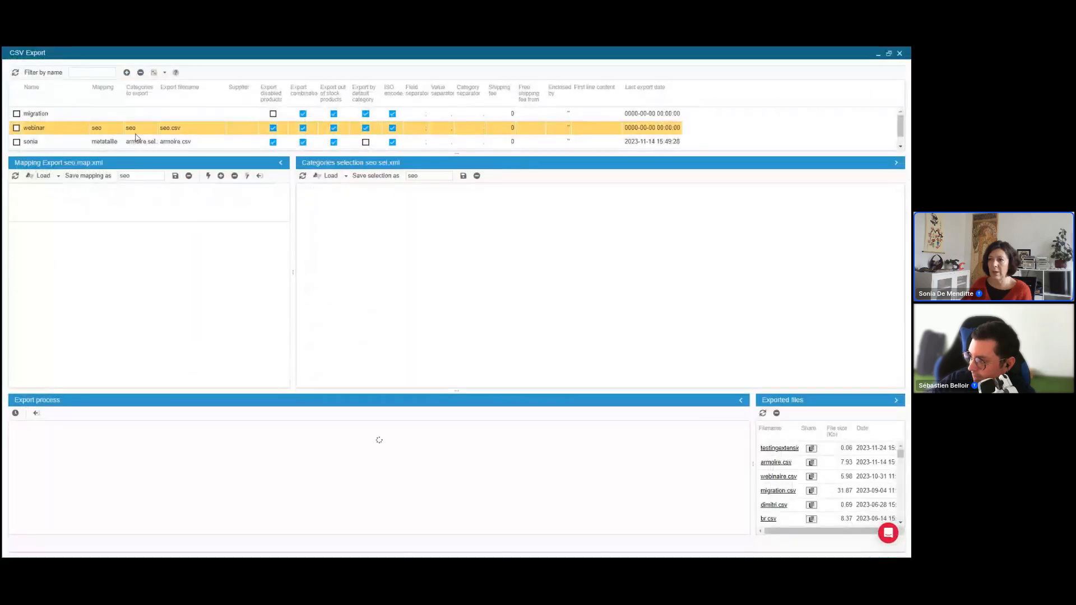
click(55, 300)
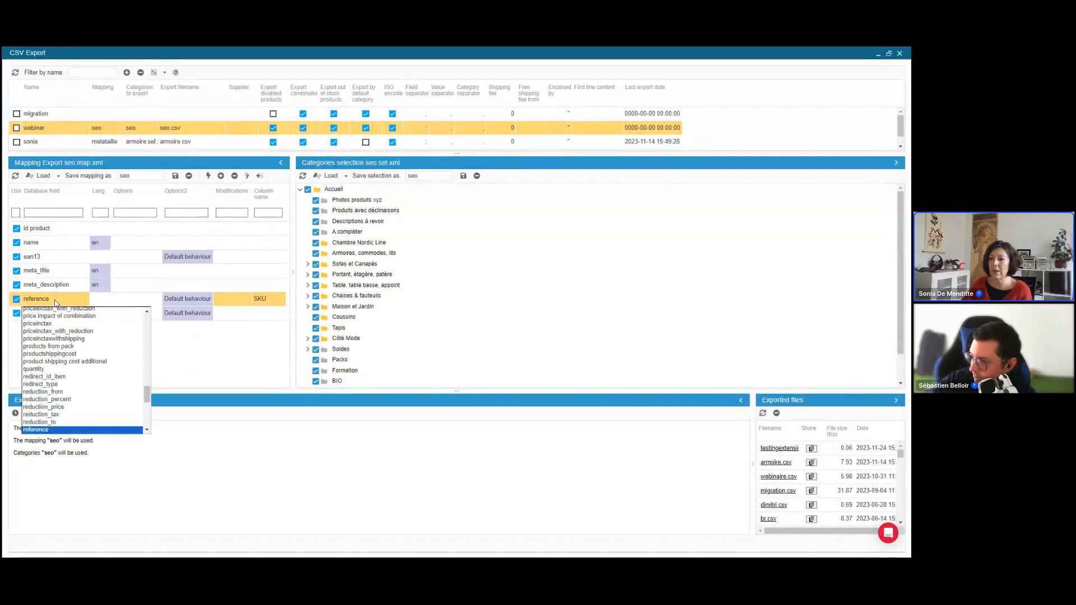
key(d)
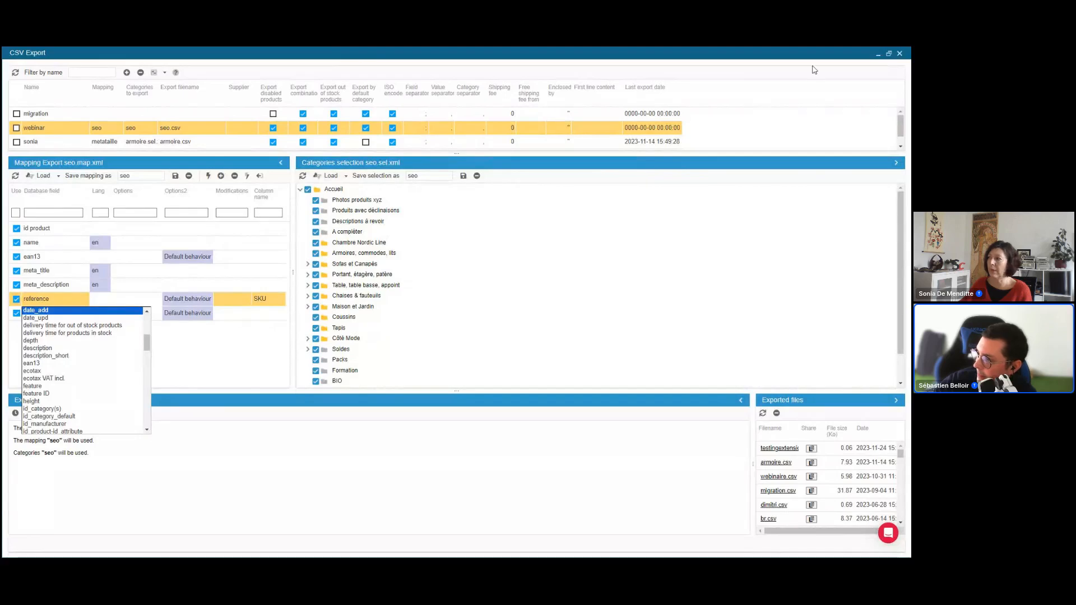
click(899, 54)
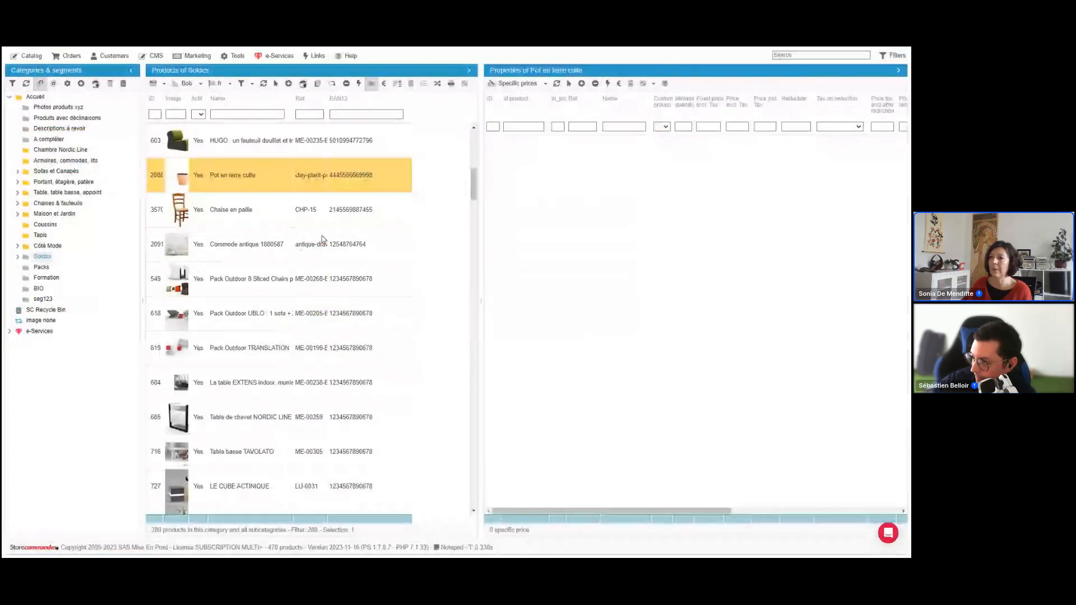
Show the specific prices of Commode antique 1880587, then reopen the CSV export and review the saved mappings loadable for the webinar script.
click(348, 232)
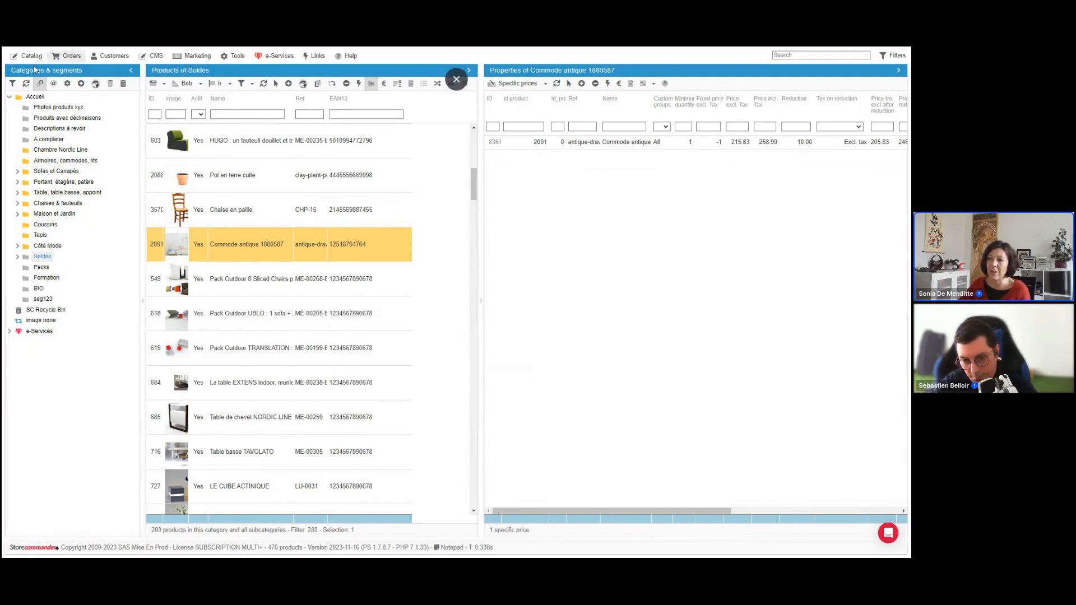
click(28, 56)
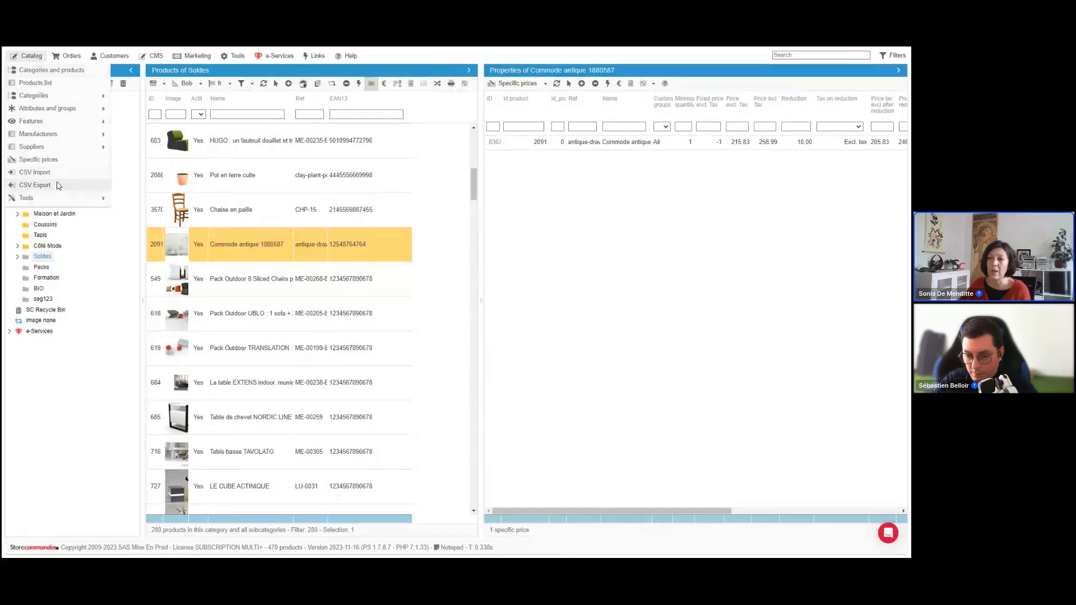
click(58, 185)
click(186, 129)
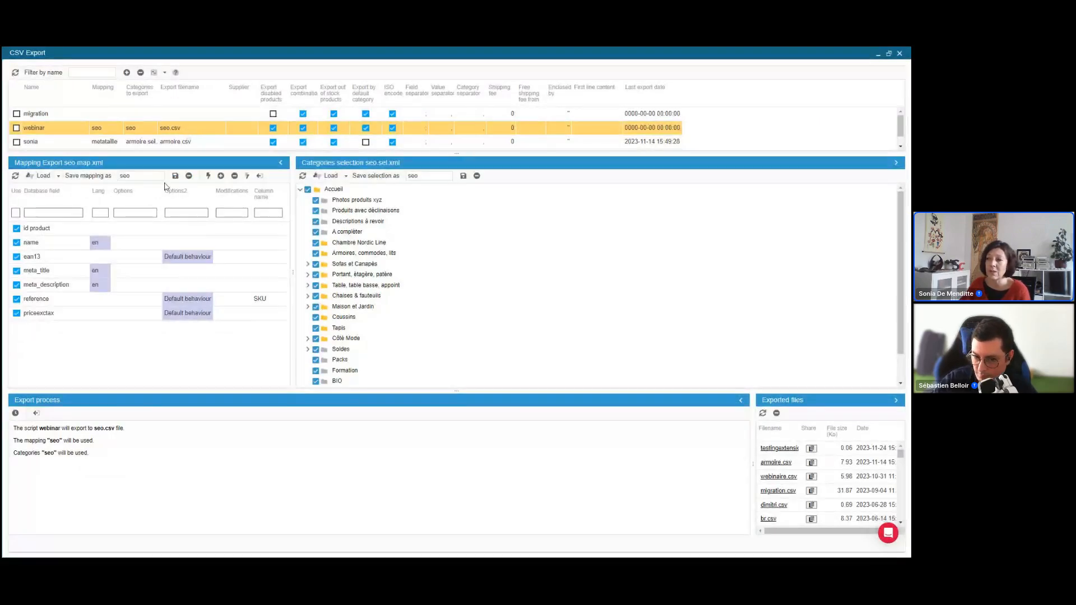
click(58, 177)
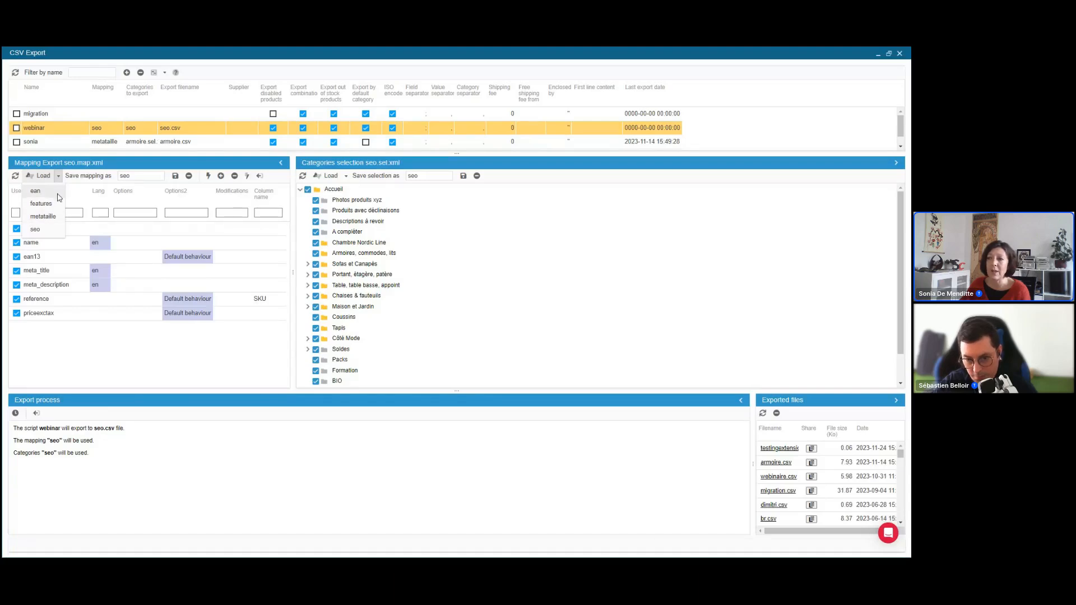
click(217, 245)
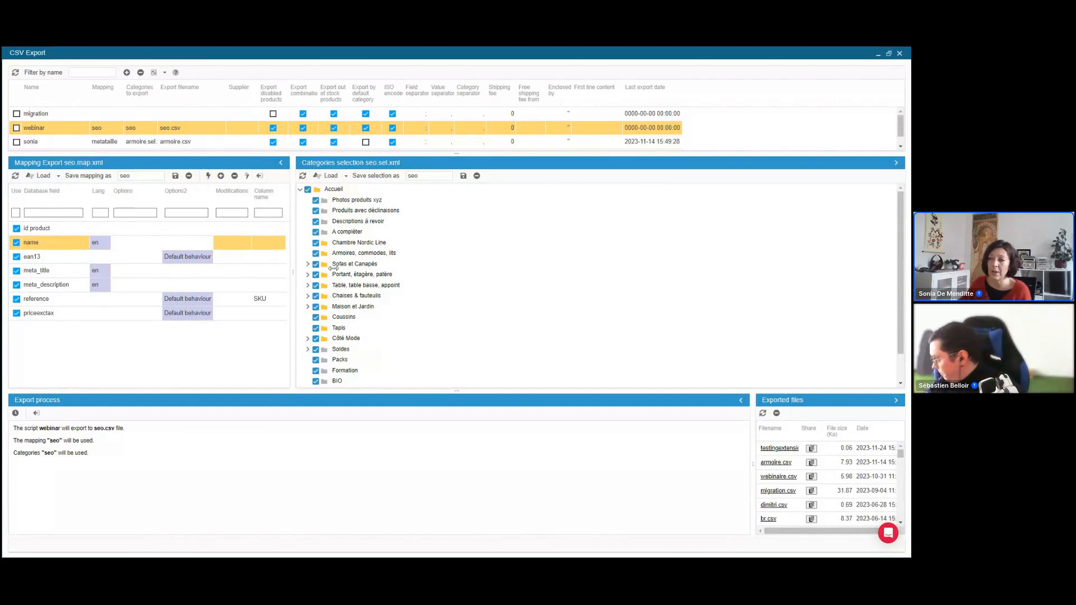
Widen the webinar script's mapping area and its Column name and Modifications columns.
drag(334, 268, 383, 269)
drag(284, 197, 299, 208)
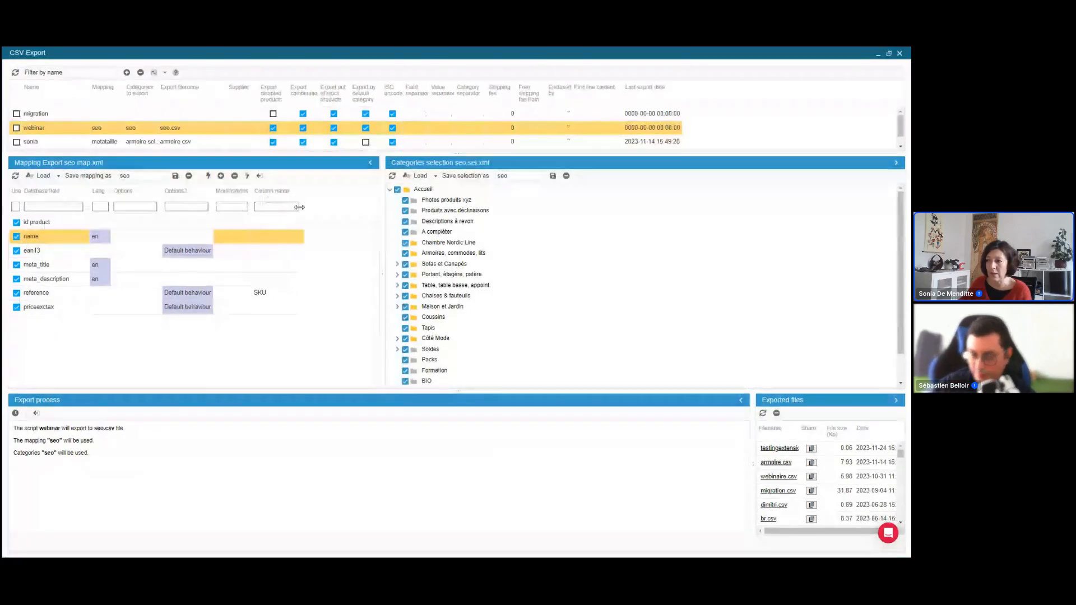
click(277, 294)
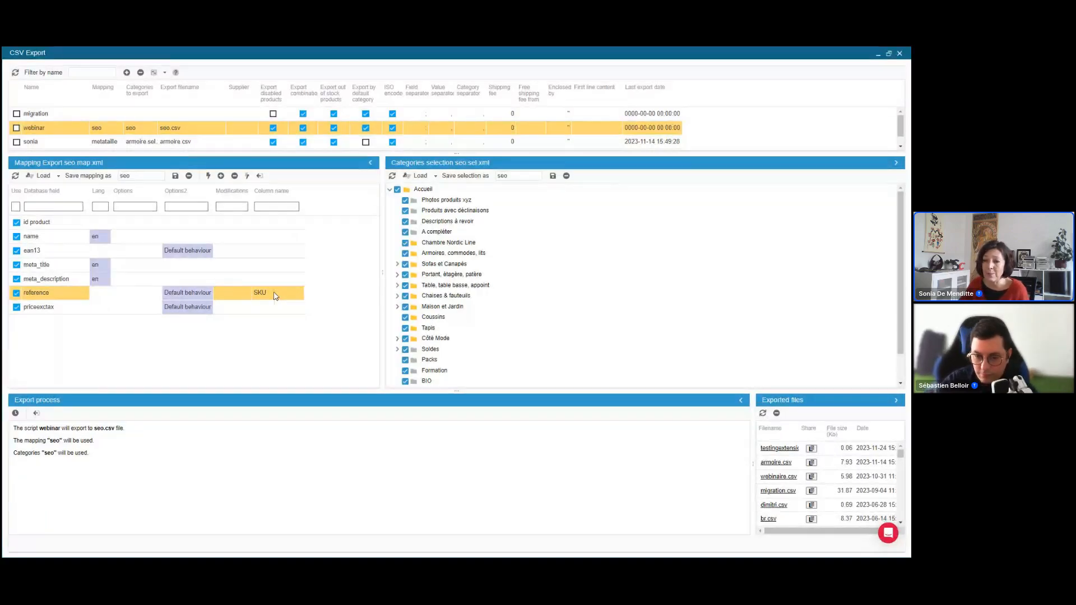
click(280, 252)
drag(253, 200, 272, 201)
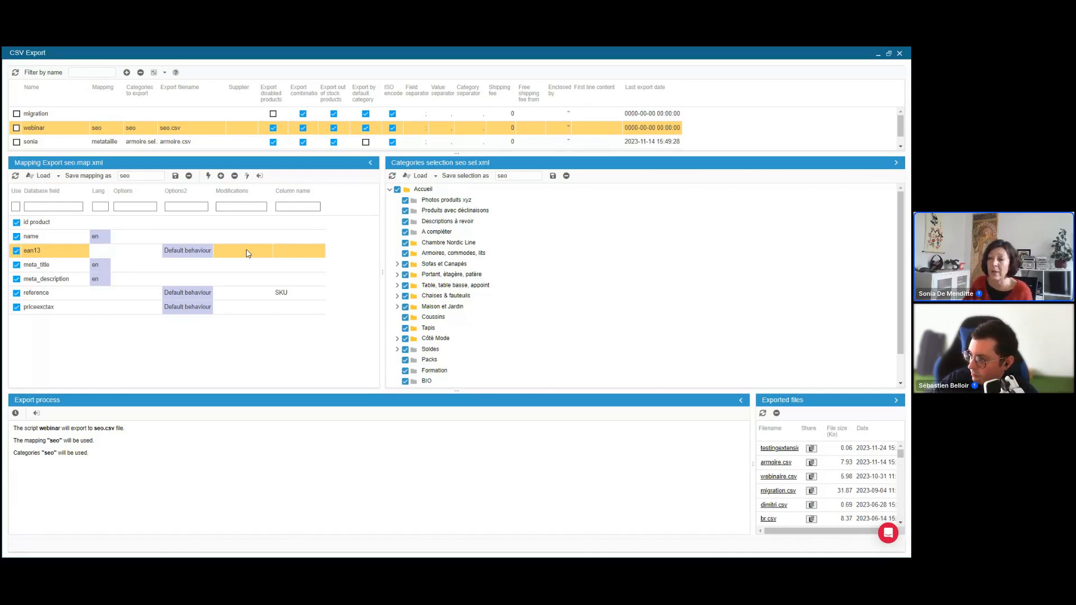
Set the column name of the reference line in the seo mapping to REF.
click(298, 290)
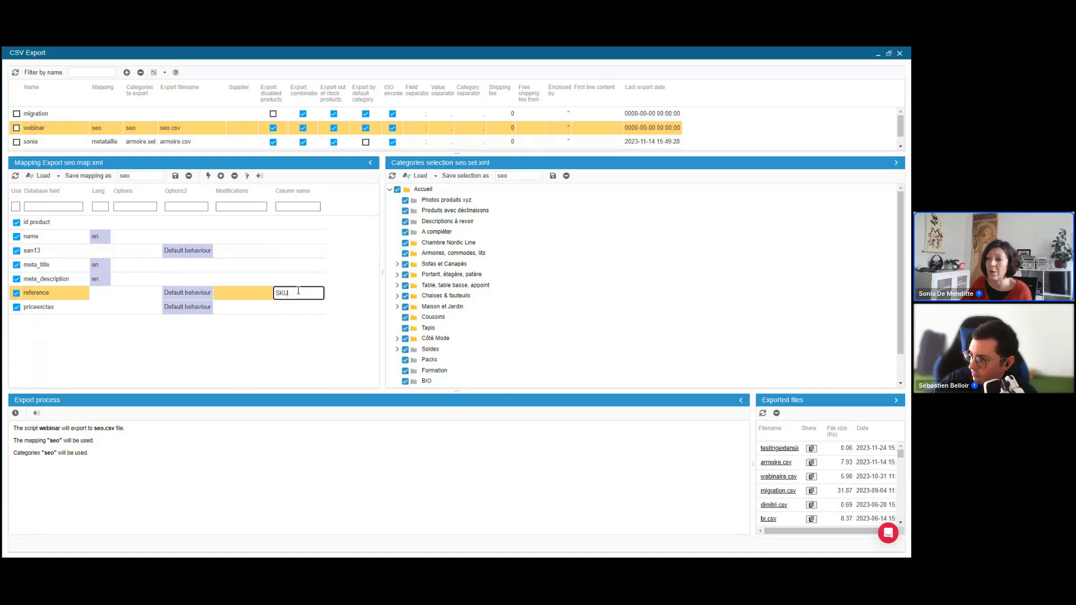
key(BackSpace)
key(BackSpace)
key(BackSpace)
text(REF)
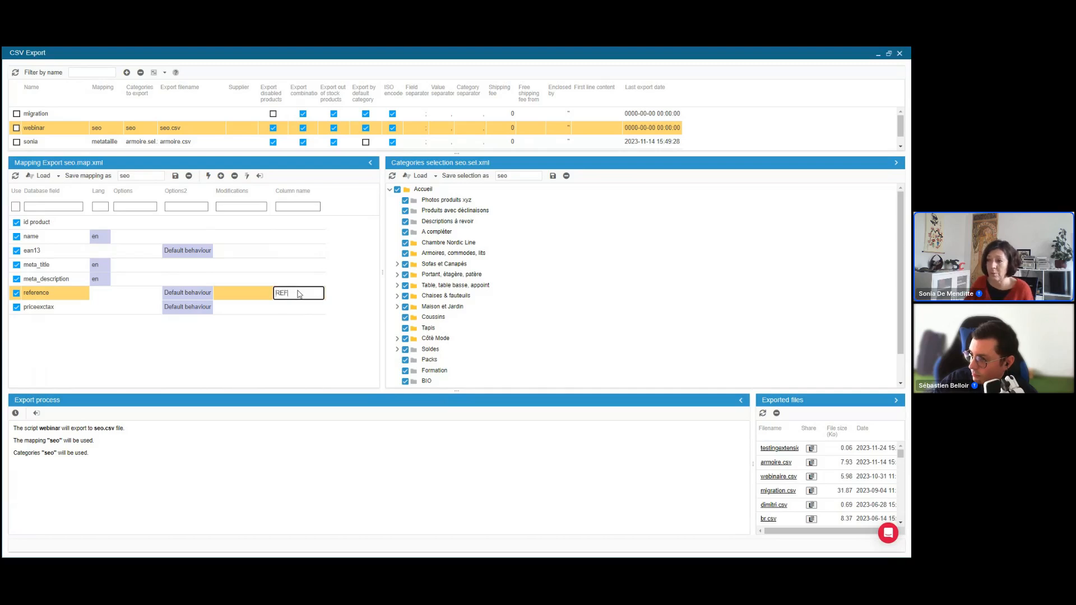
key(Return)
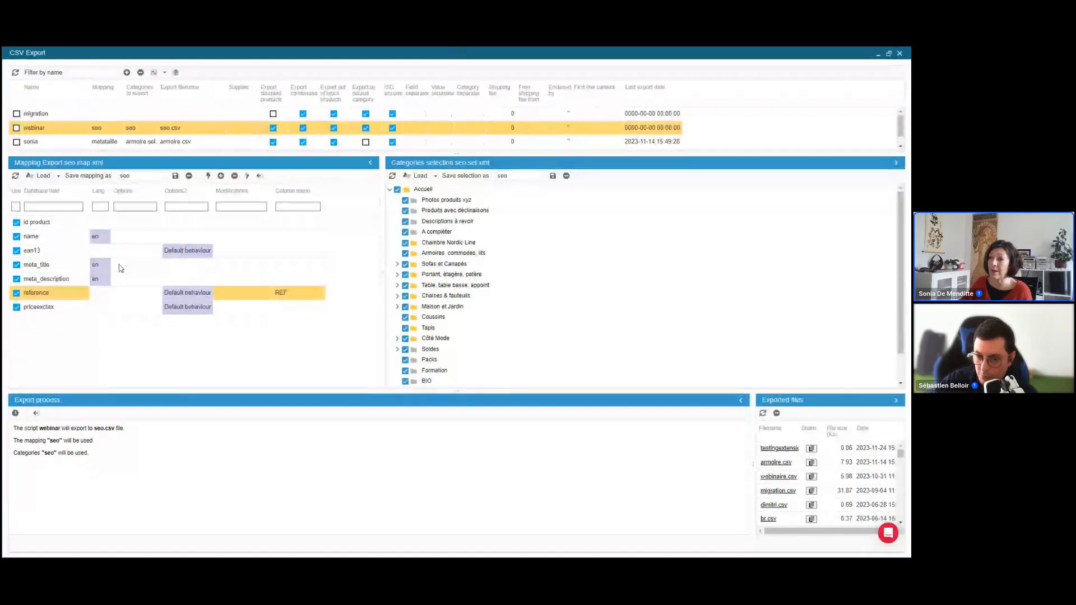
Close the catalog CSV export and show the specific prices of Pack Outdoor 8 Sliced Chairs.
click(900, 54)
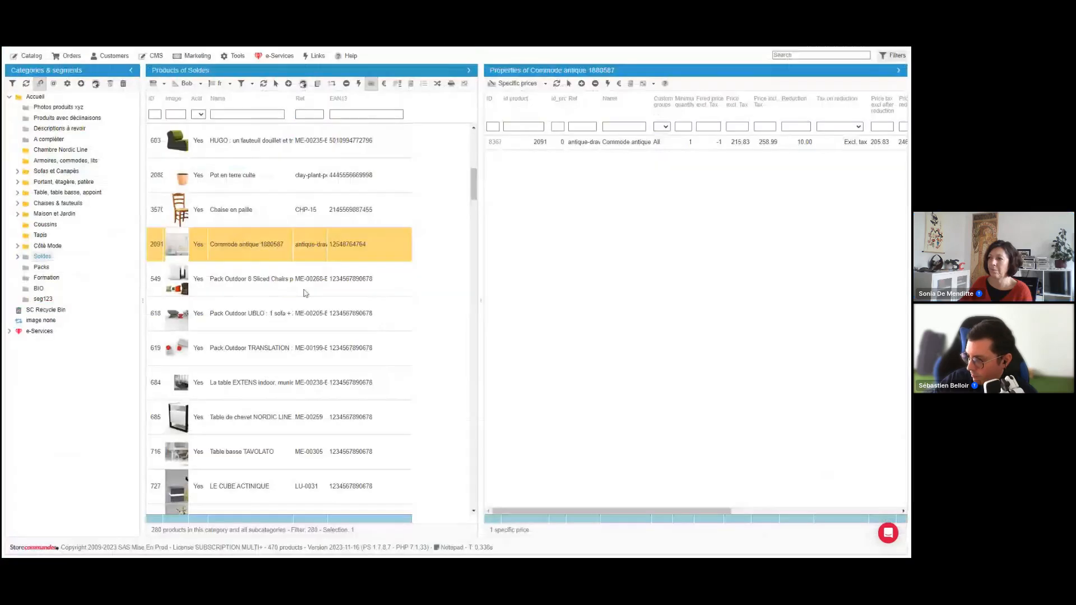
click(366, 279)
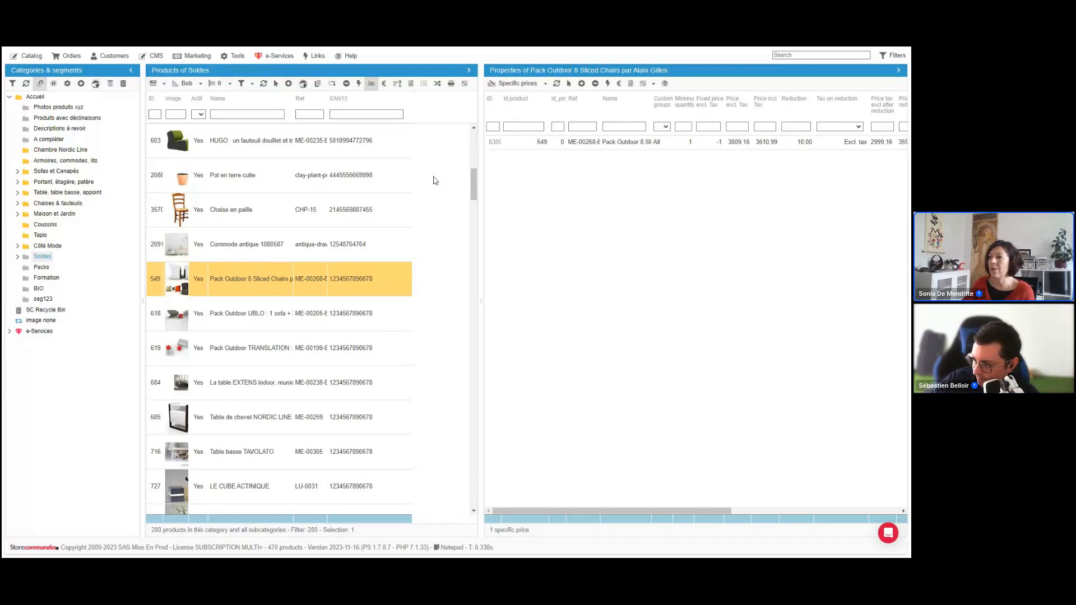
Open the orders list, check its available grid views, and widen the grid to show more order columns.
click(79, 55)
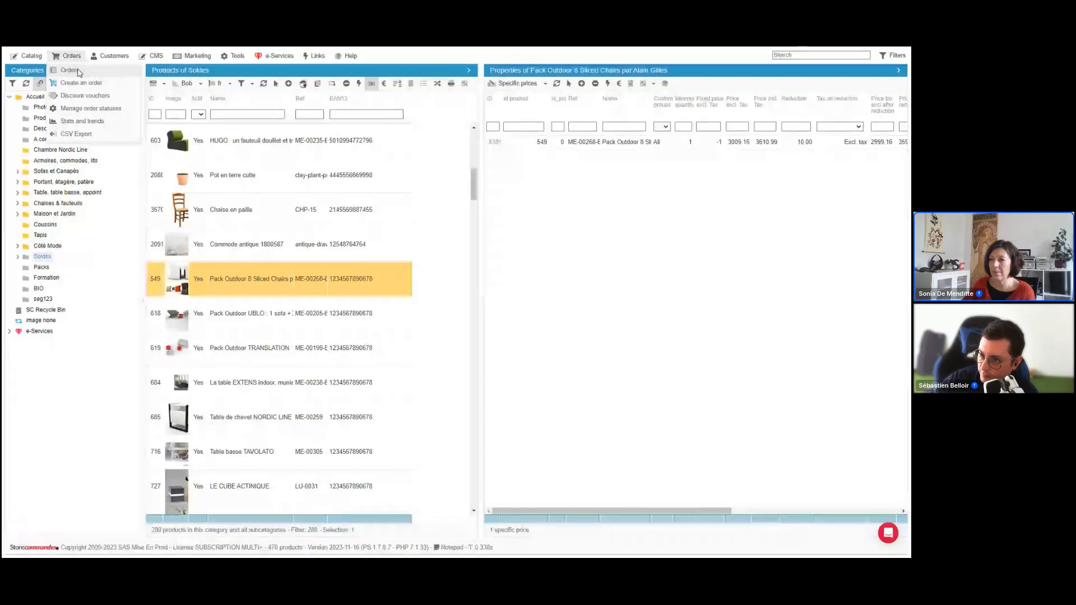
click(79, 71)
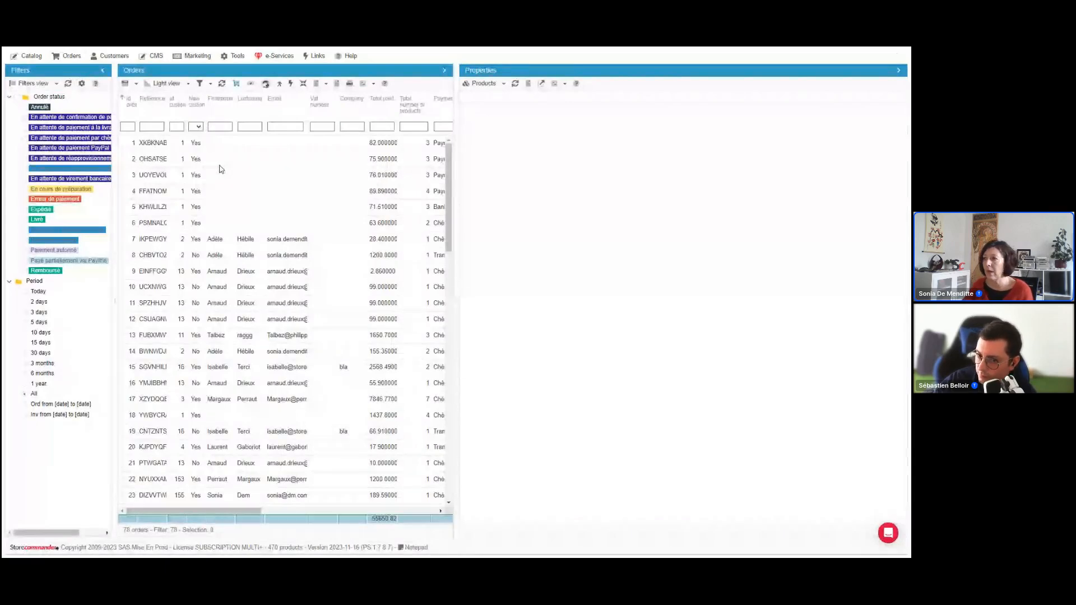
click(188, 83)
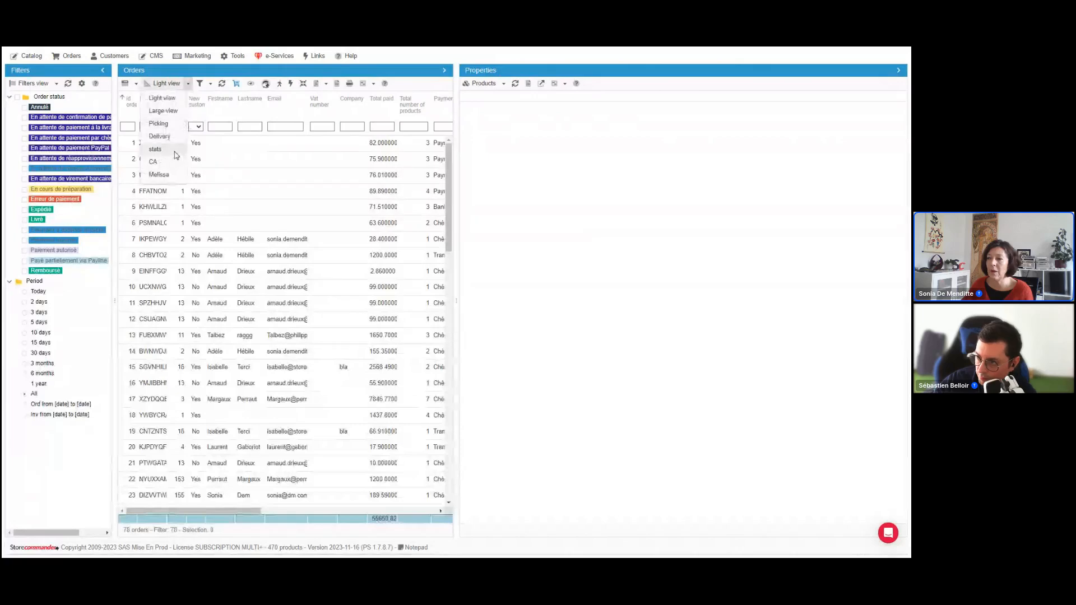
click(456, 151)
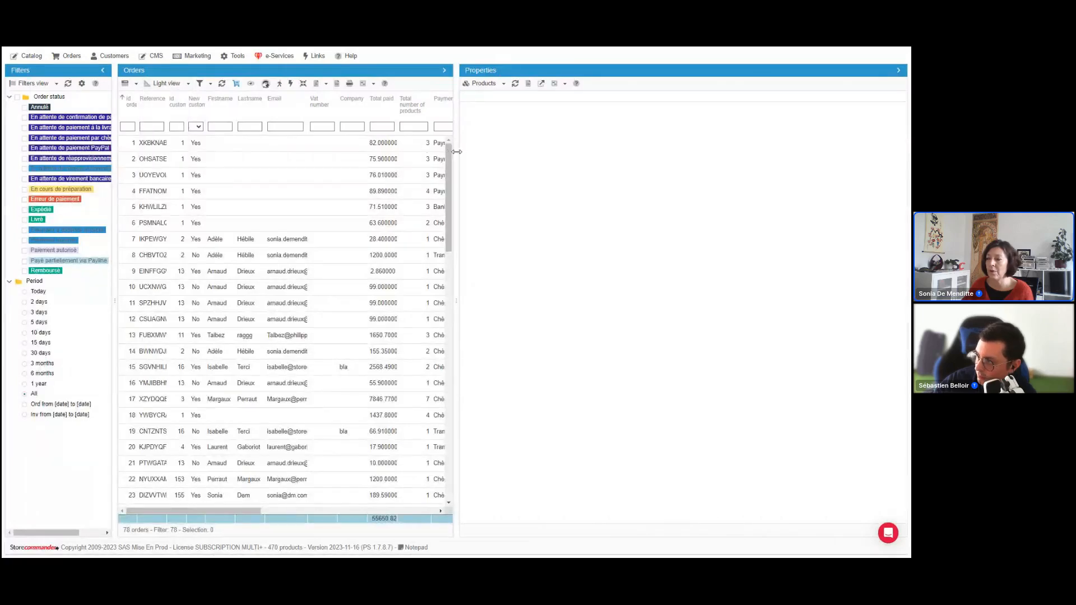
drag(457, 152, 625, 153)
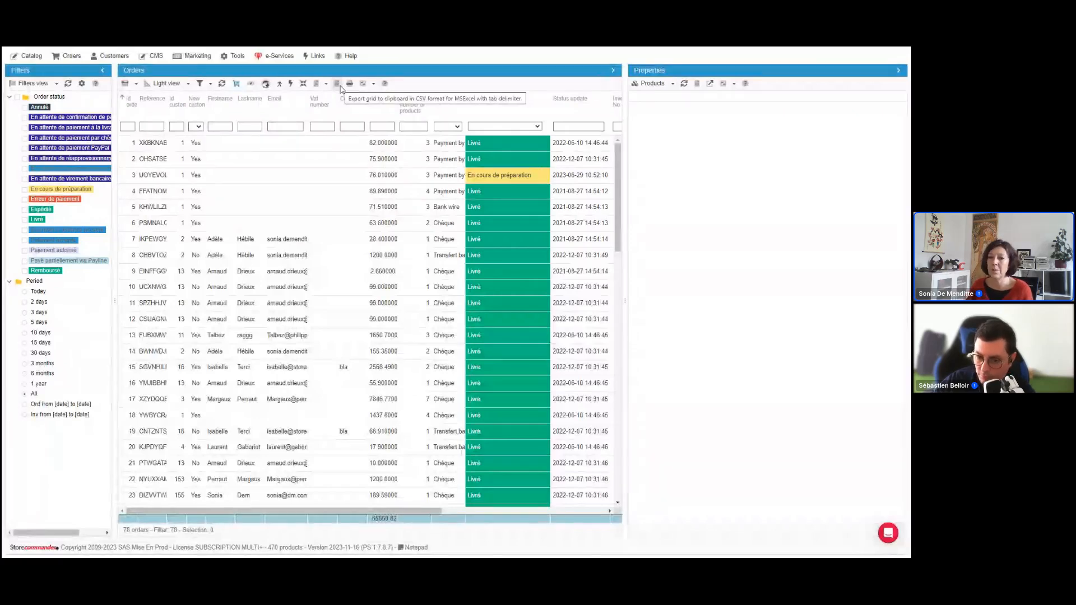
Open the orders CSV export and review the black friday filter's status, date, payment and product criteria.
click(70, 56)
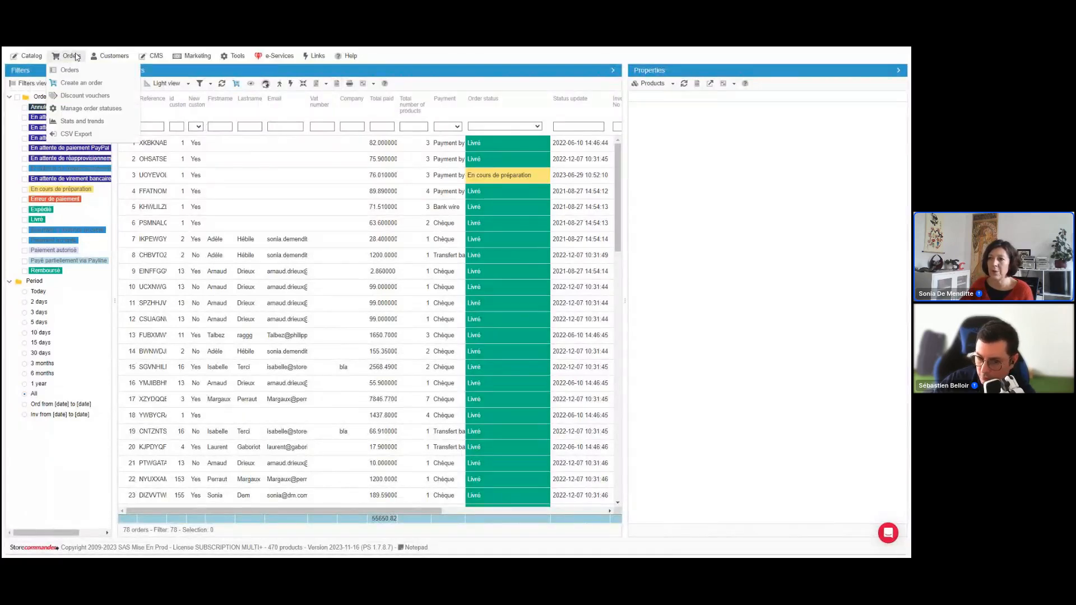
click(84, 136)
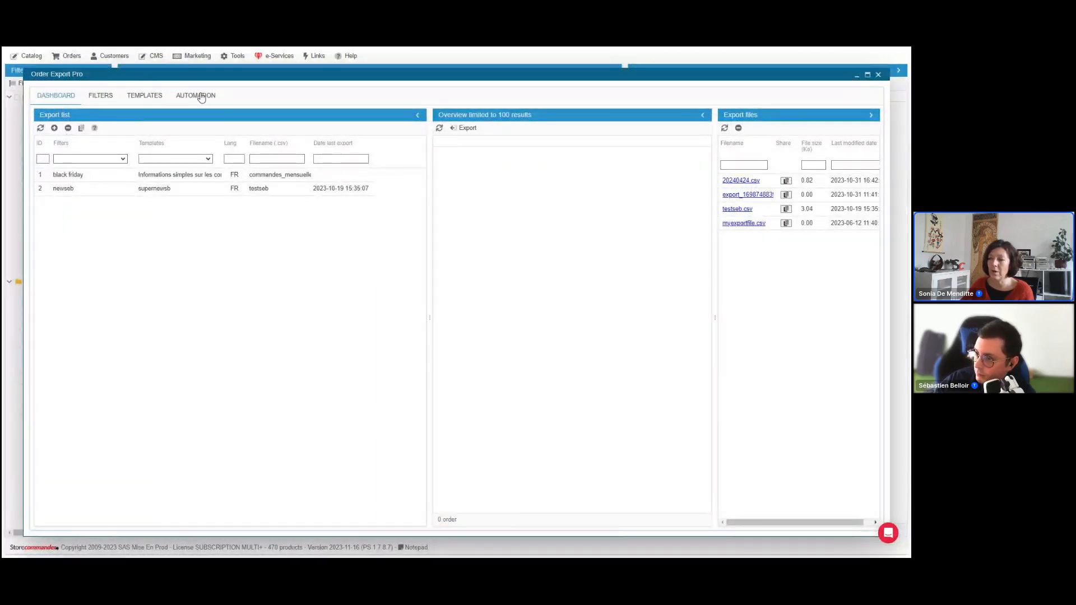
click(94, 98)
click(96, 188)
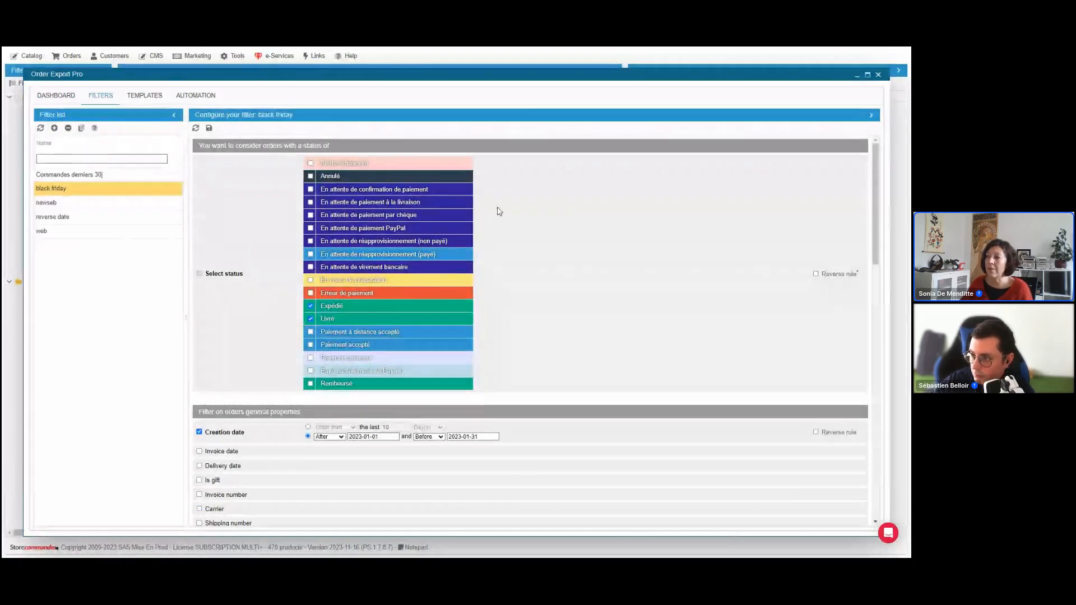
scroll(636, 259, down, 2)
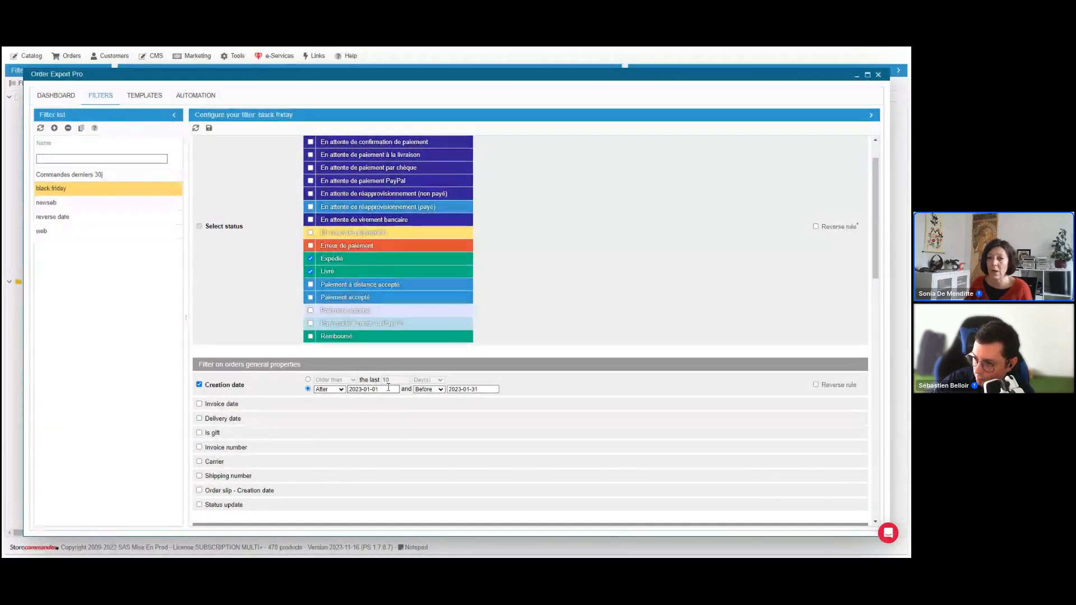
scroll(385, 387, down, 2)
scroll(347, 381, down, 2)
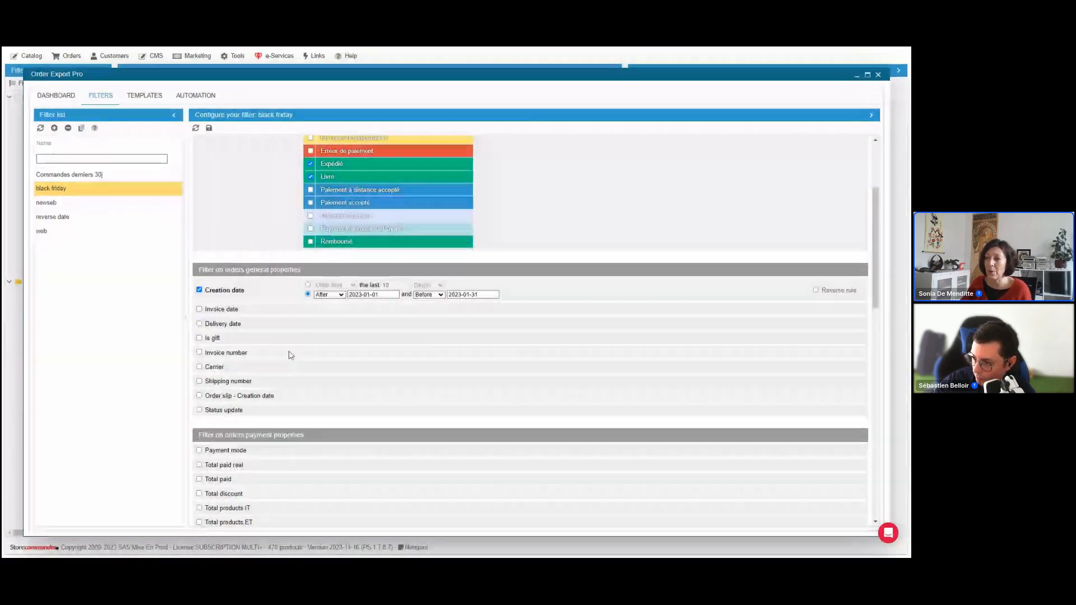
scroll(268, 417, down, 3)
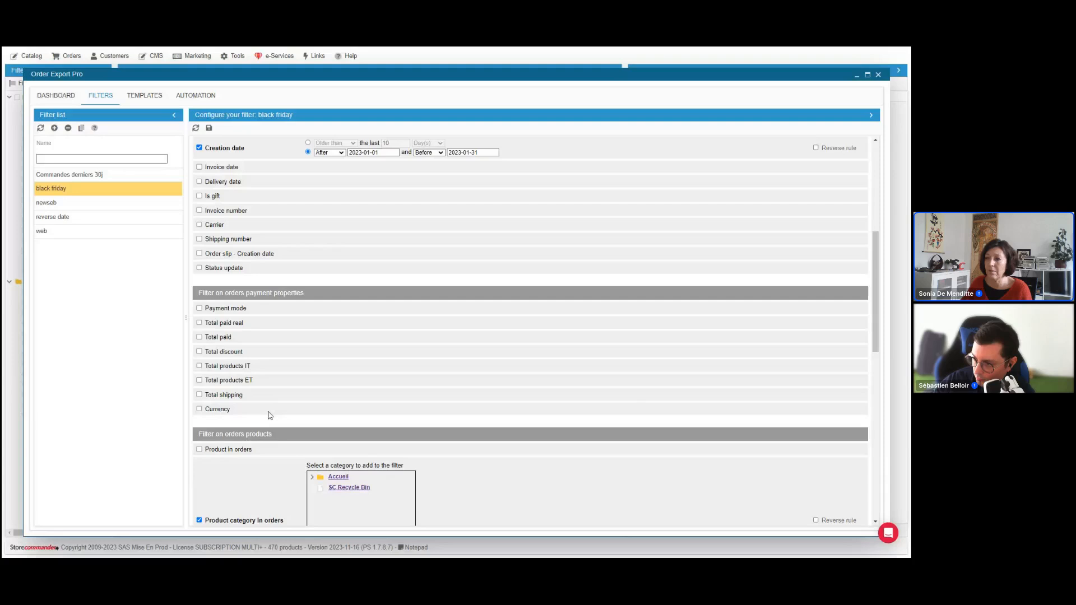
scroll(269, 415, up, 5)
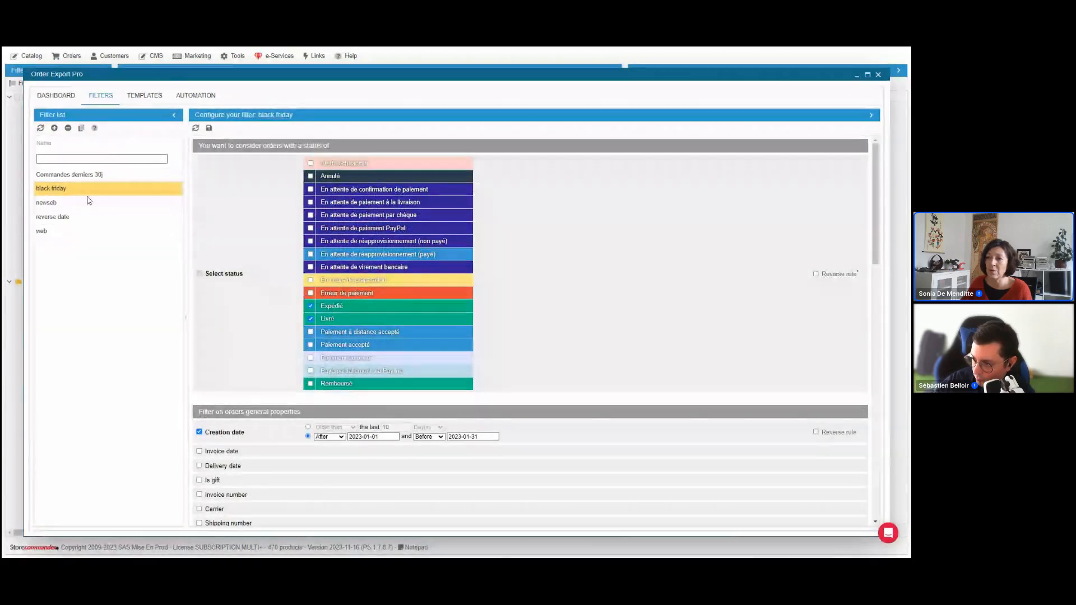
Open the supernewsb export template and review the fields offered for Orders and Amounts.
click(159, 98)
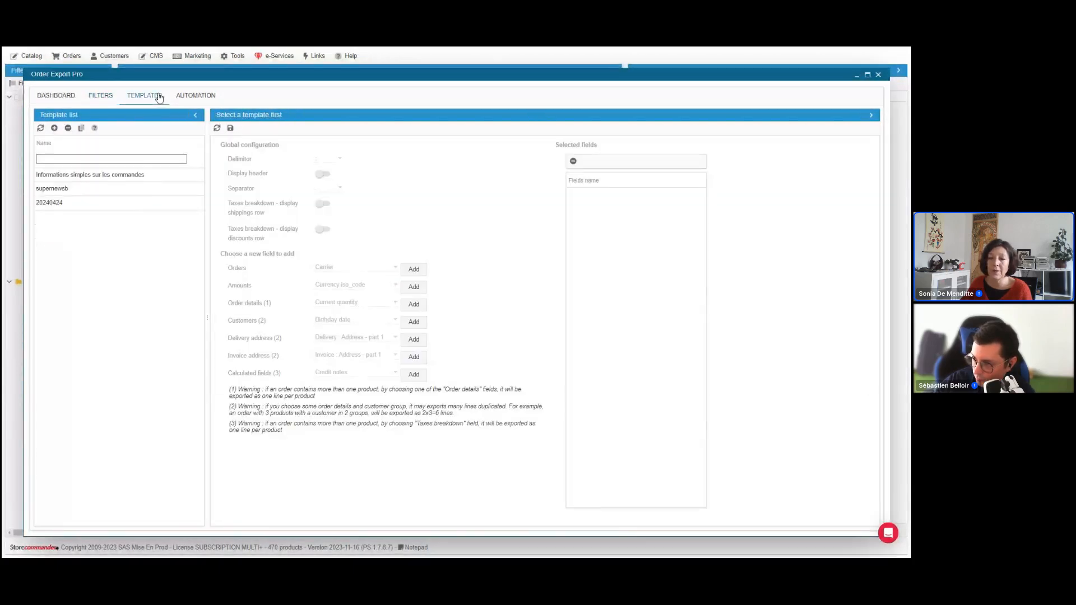
click(140, 190)
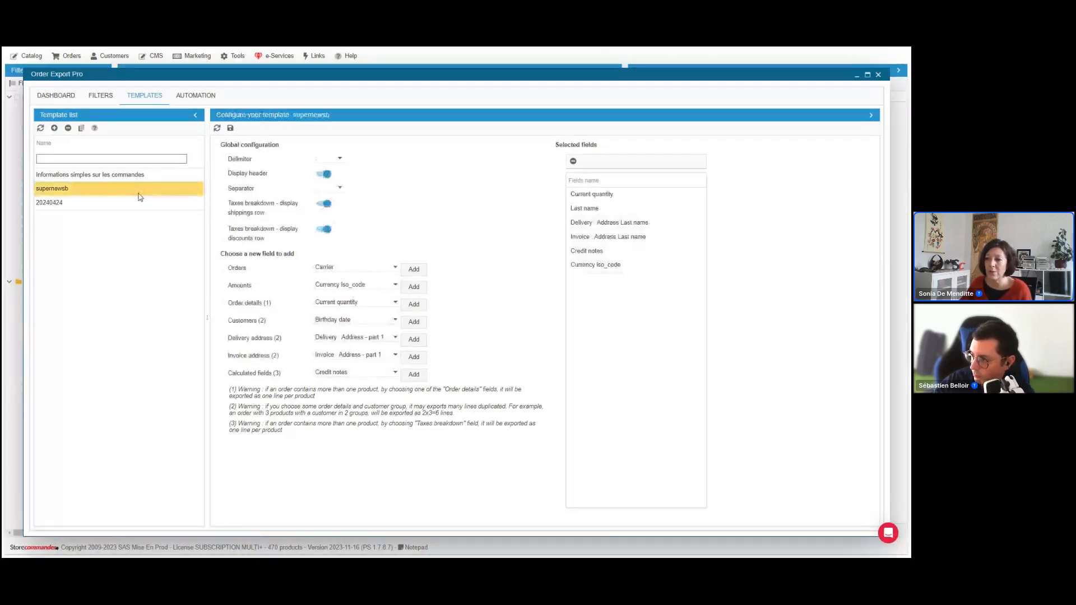
click(362, 267)
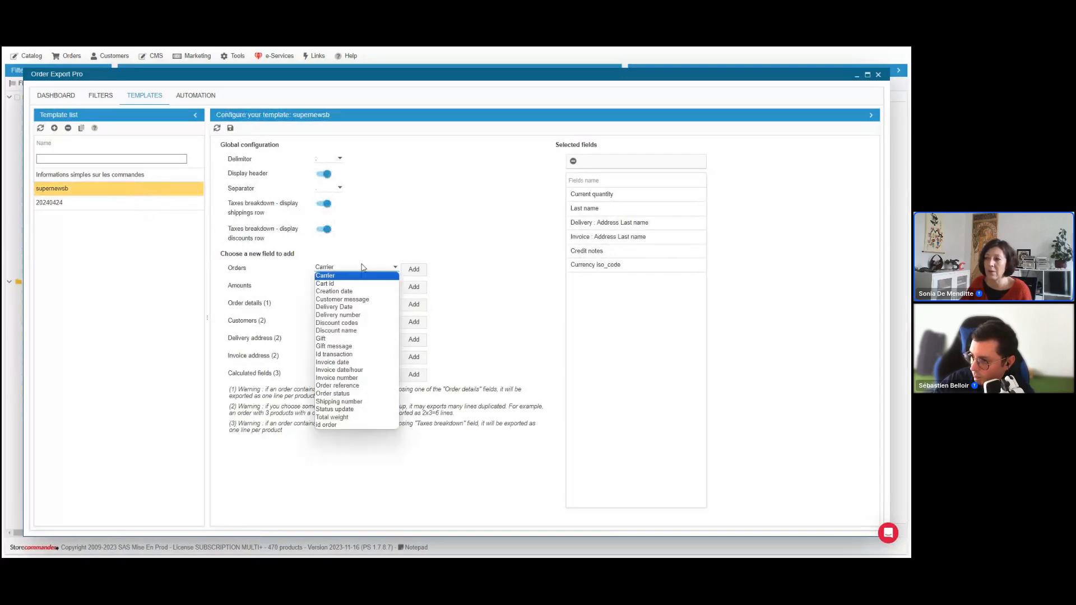
click(361, 267)
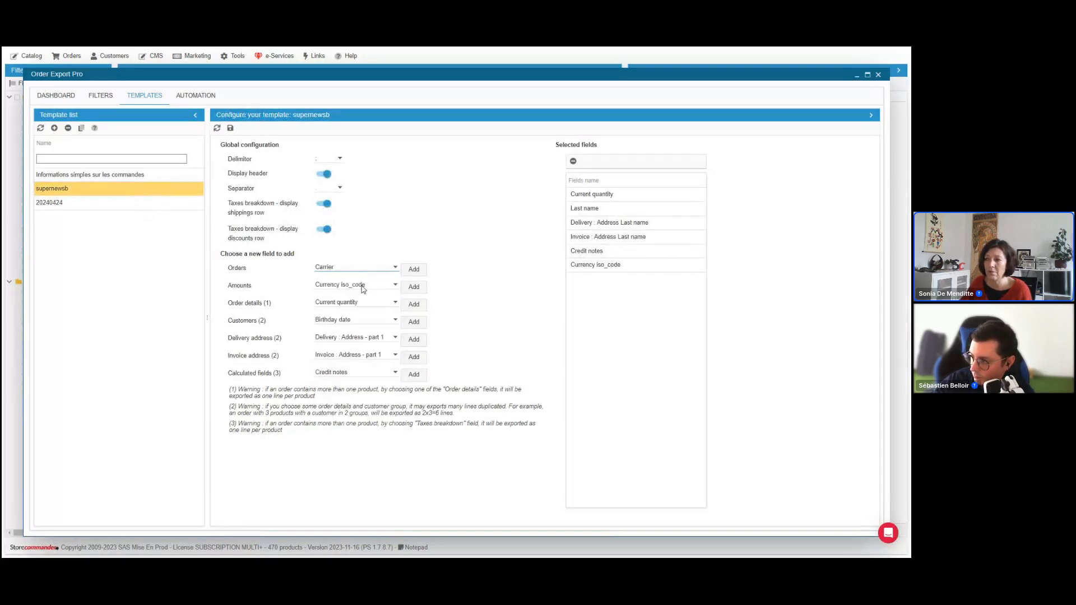
click(362, 286)
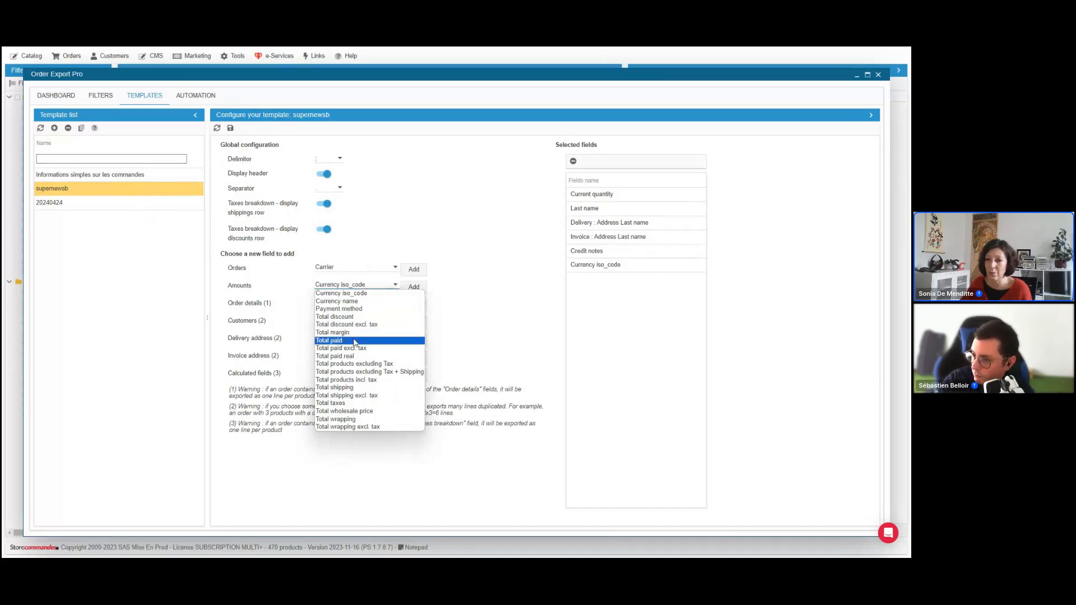
click(395, 284)
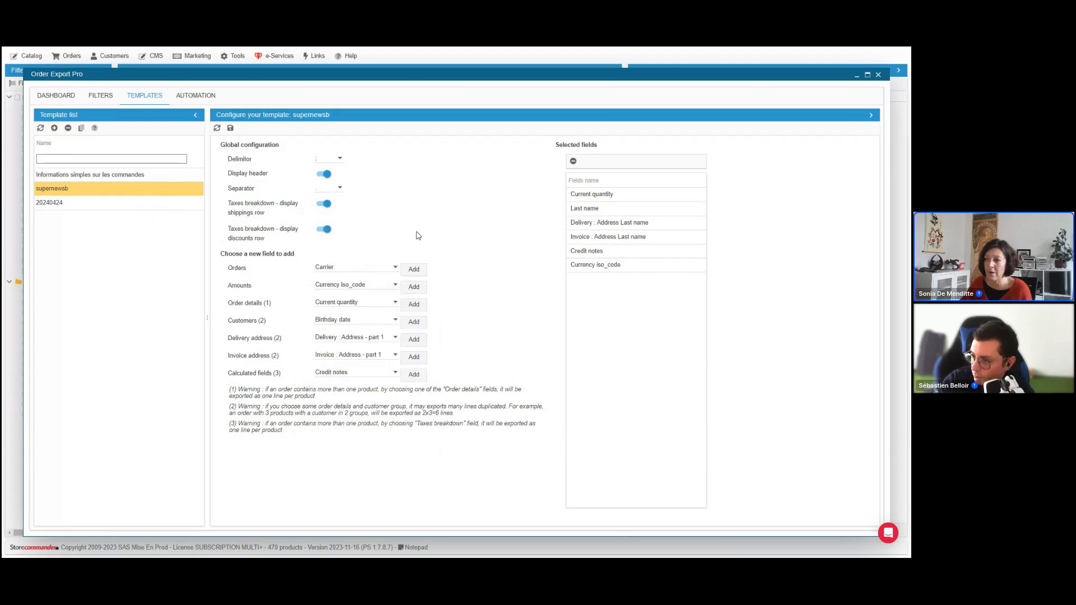
Review the template fields offered for order details, customers, invoice address and calculated fields.
click(354, 302)
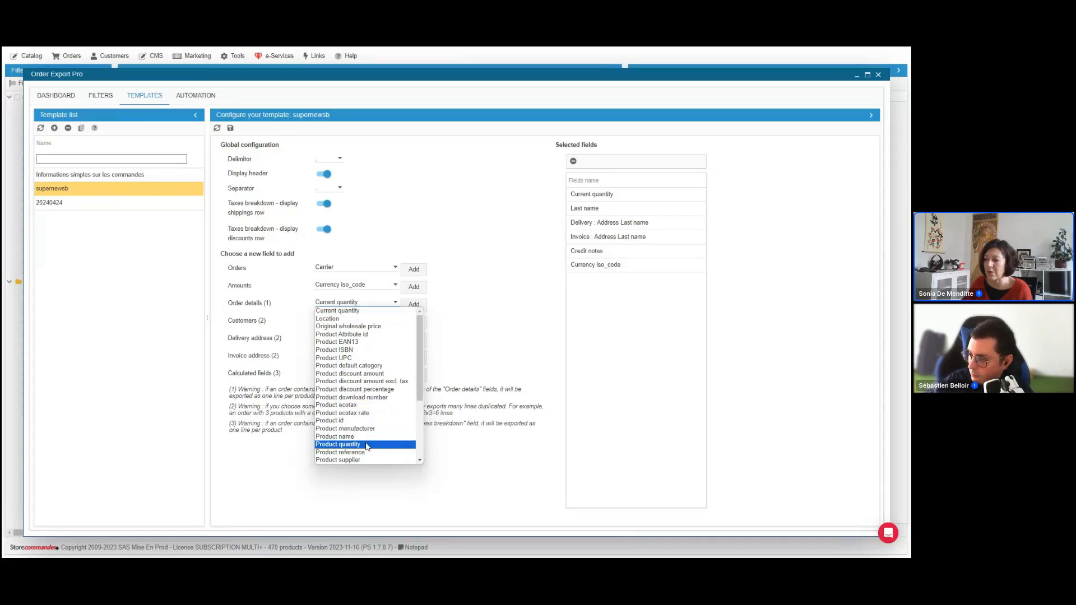
click(376, 322)
click(376, 324)
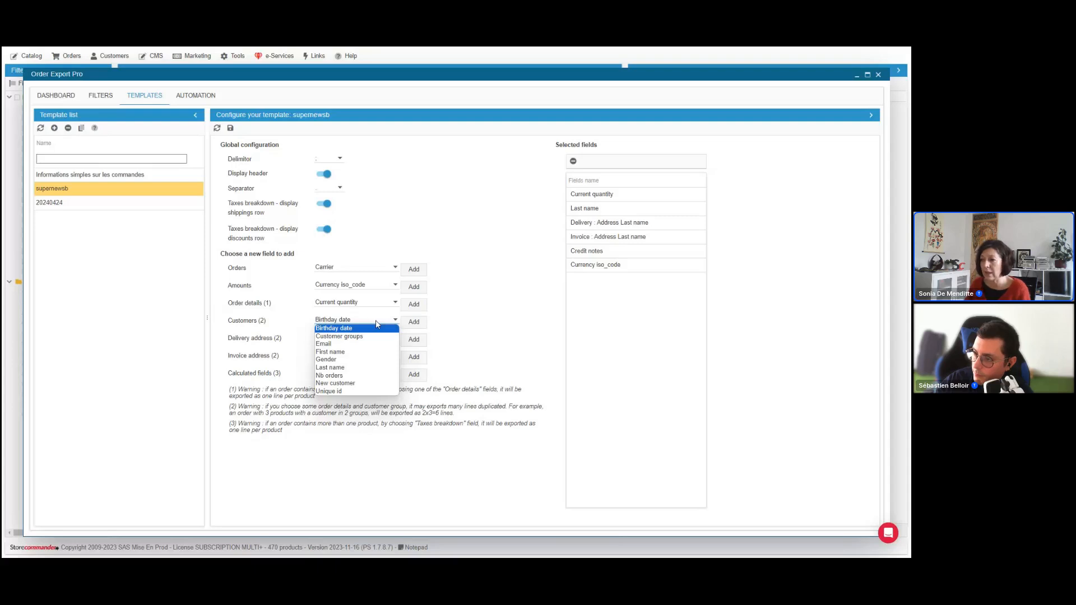
click(488, 287)
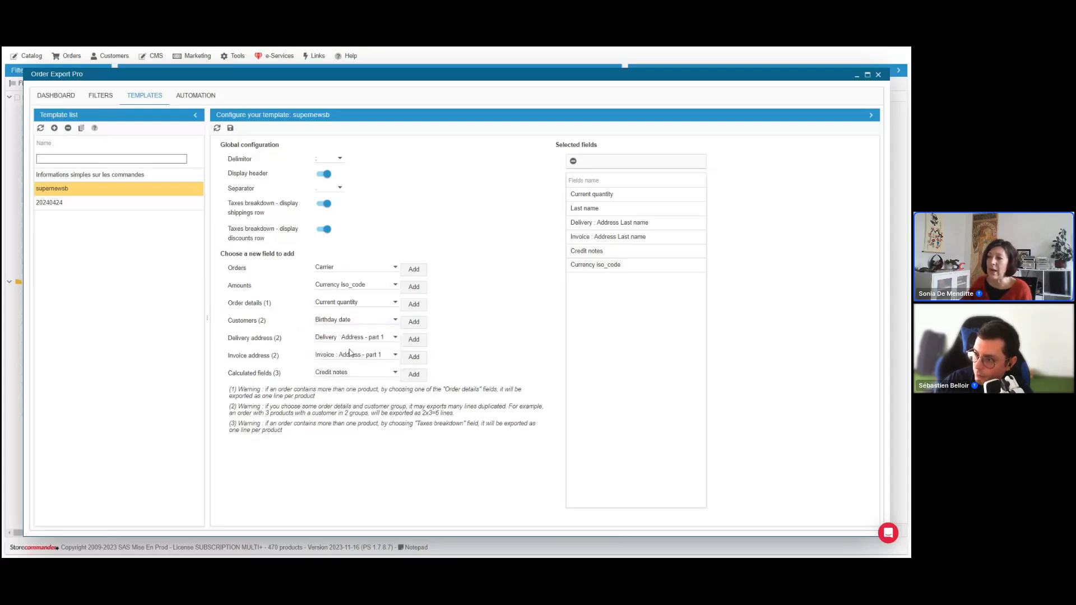
click(351, 355)
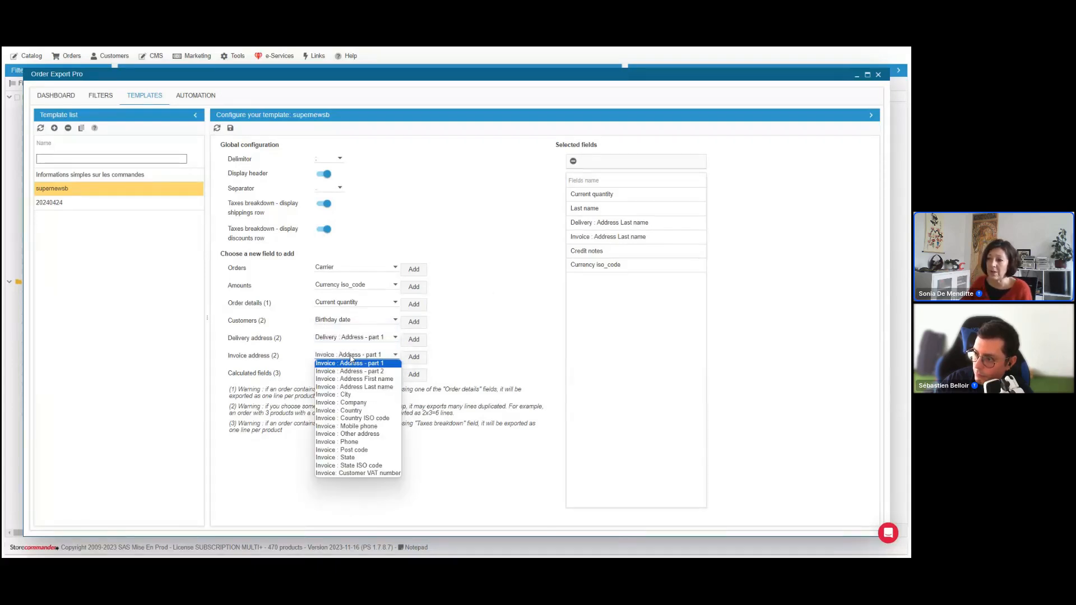
click(353, 355)
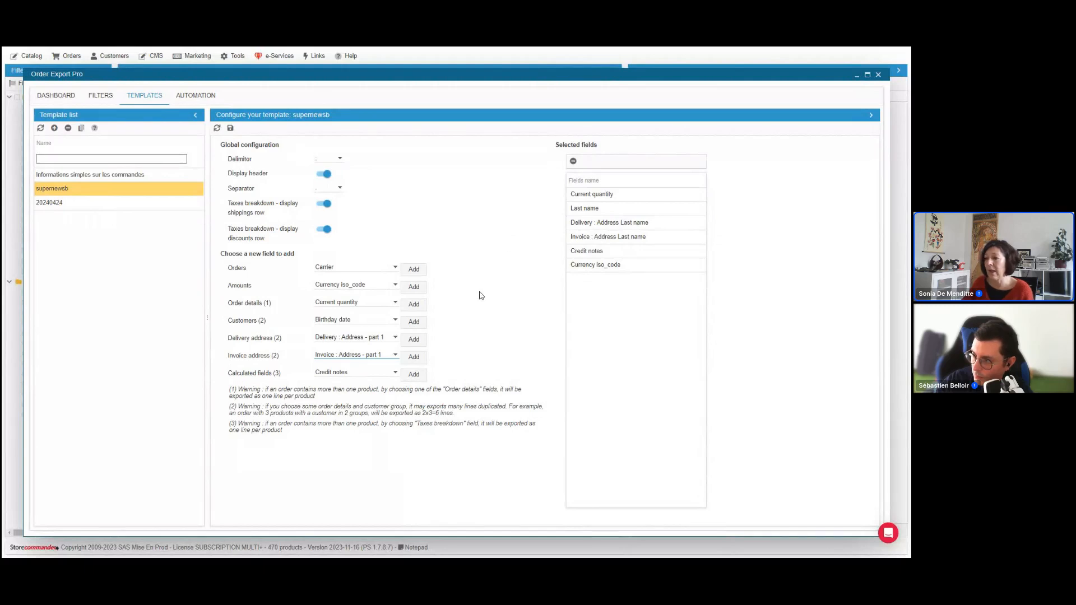
click(357, 374)
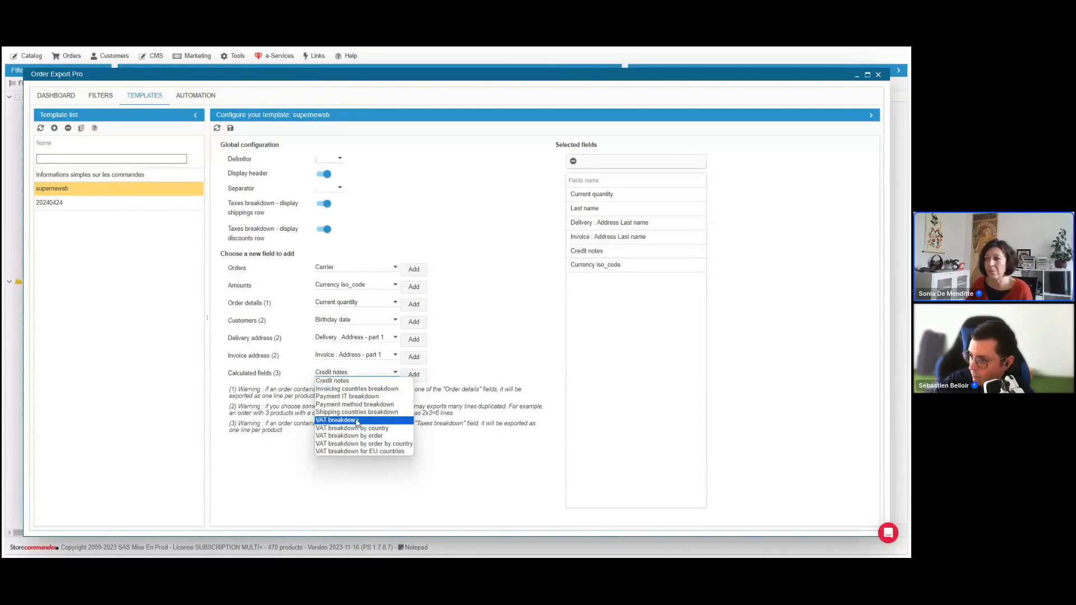
click(522, 220)
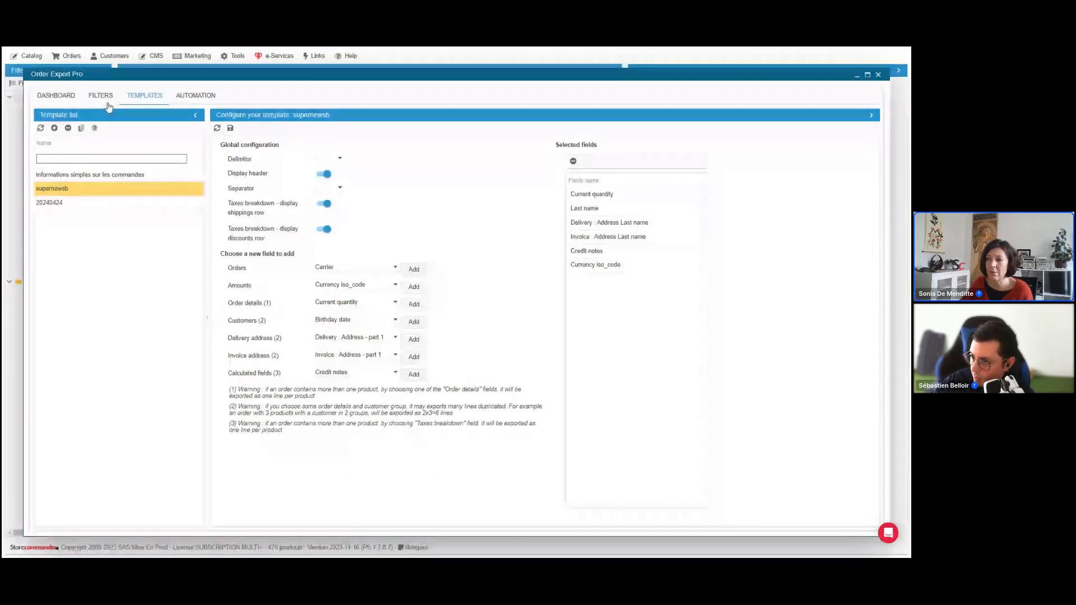
Add a new export to the dashboard's export list and assign it the black friday filter.
click(51, 98)
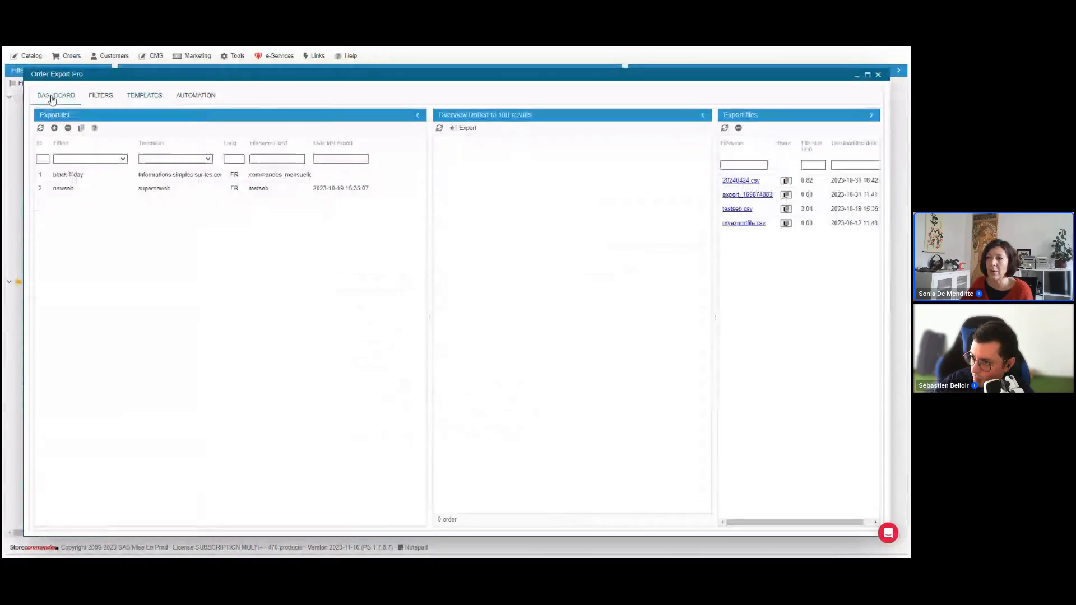
click(85, 175)
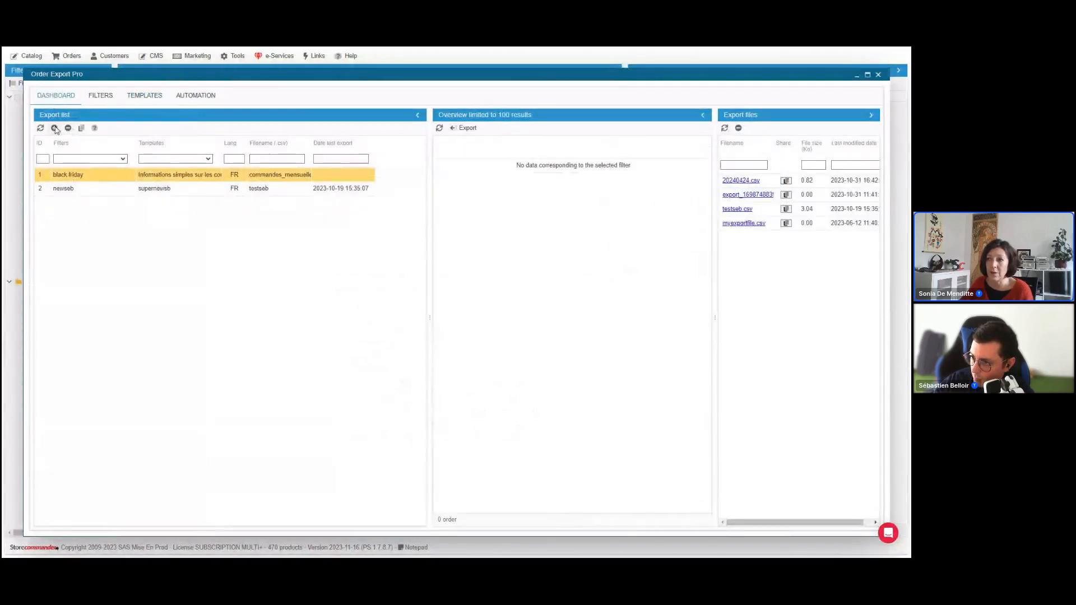
click(54, 127)
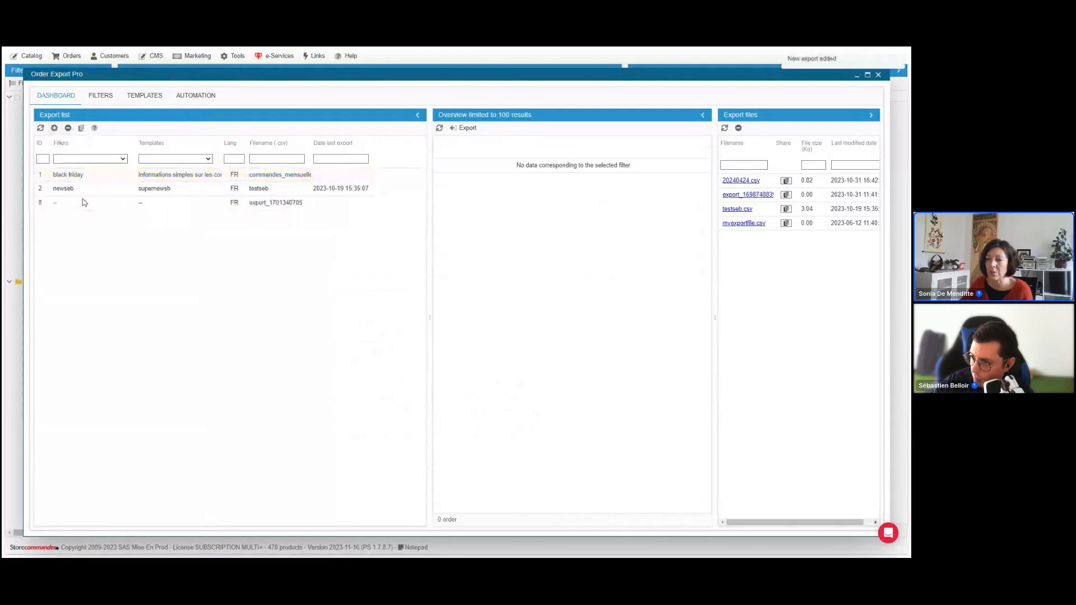
click(83, 201)
click(84, 203)
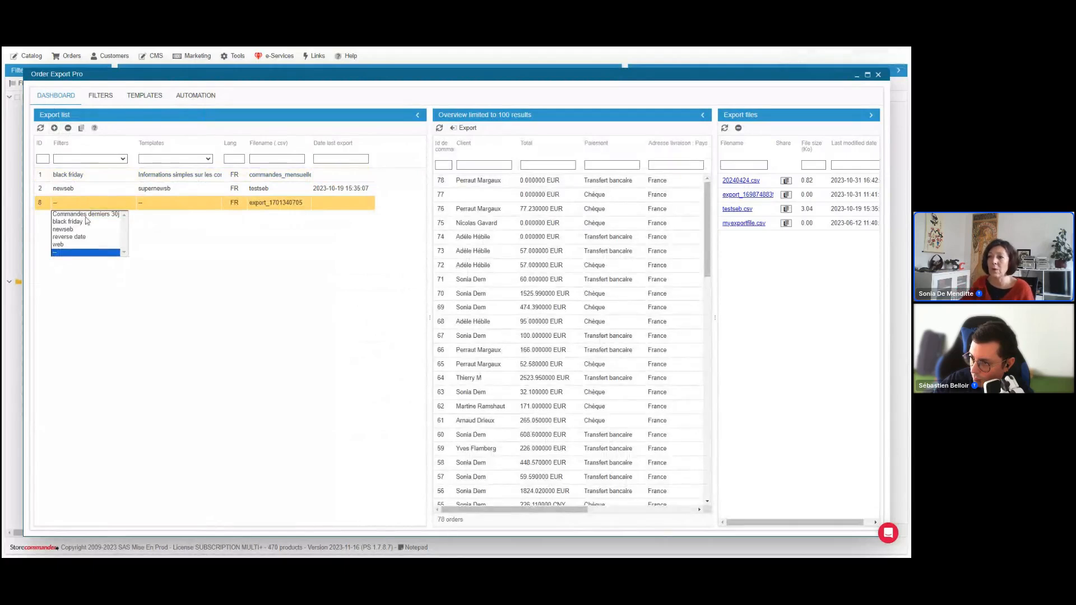
click(85, 221)
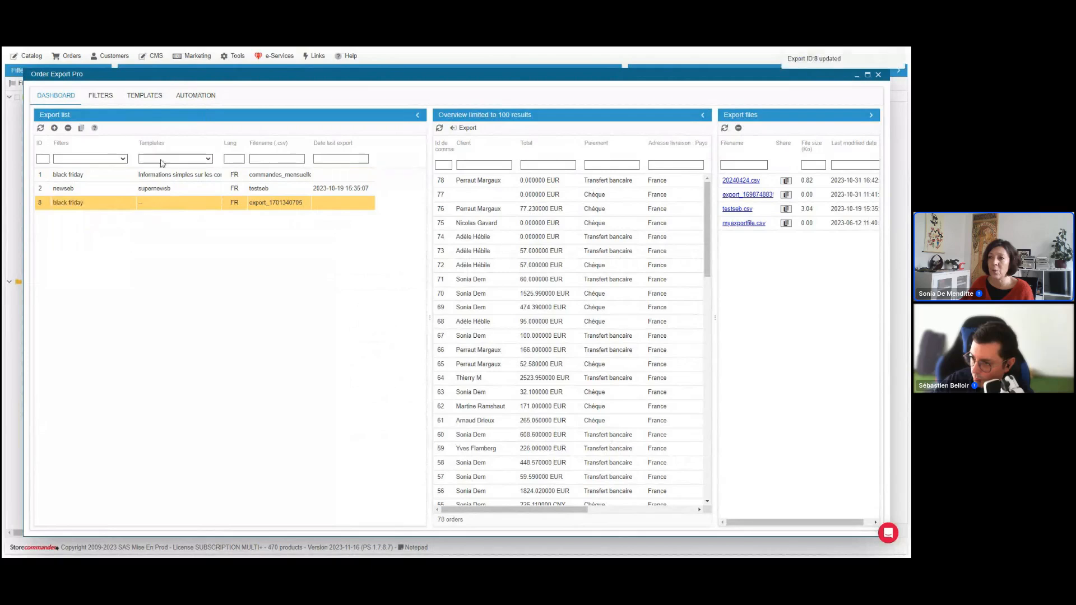
Assign the supernewsb template to the new black friday export and set its language to EN.
click(169, 202)
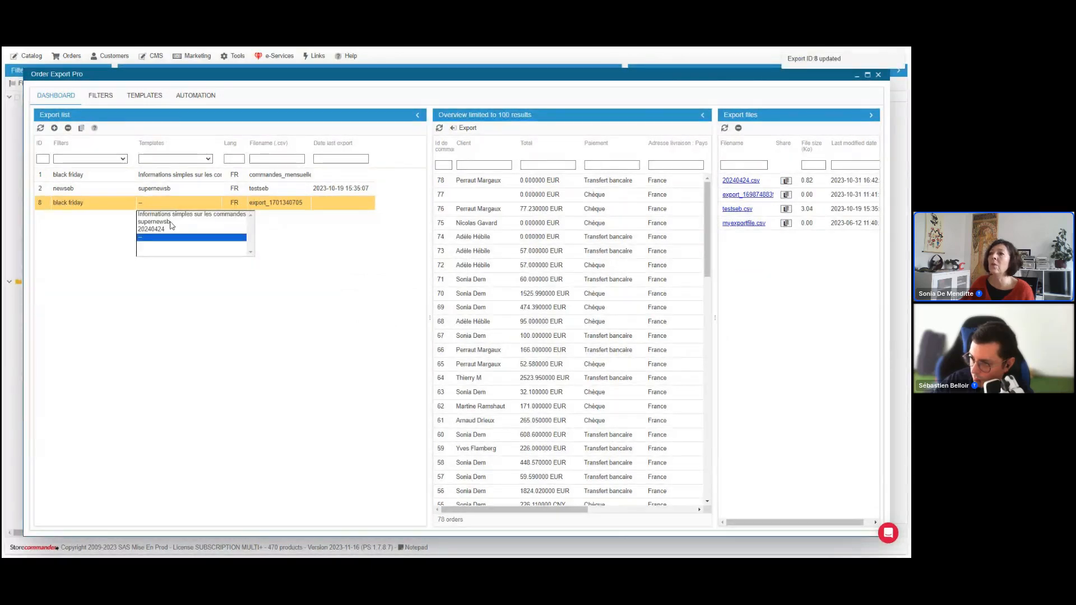
click(170, 222)
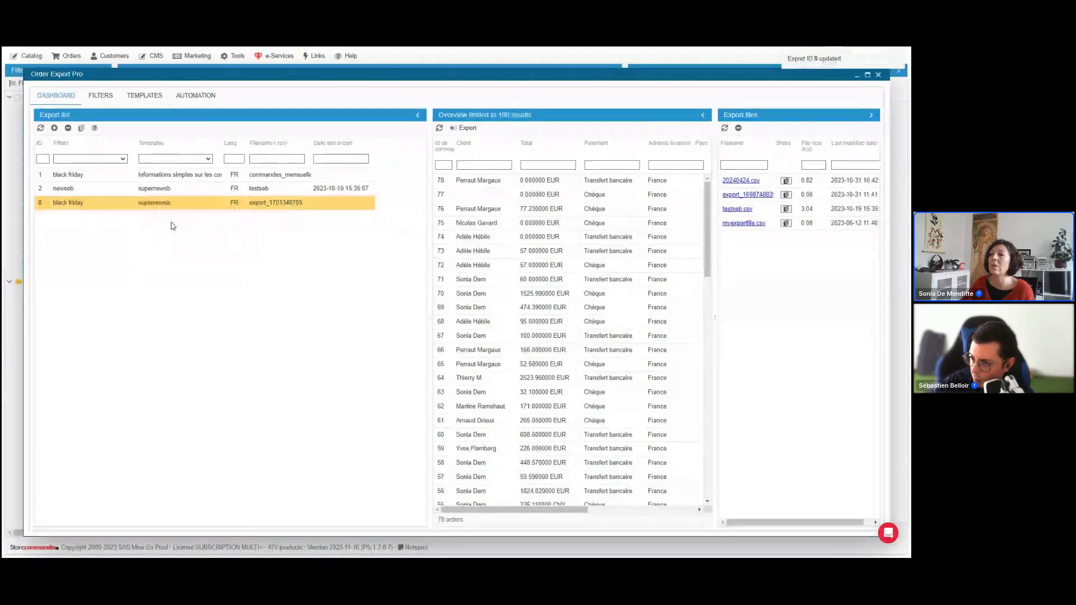
click(271, 206)
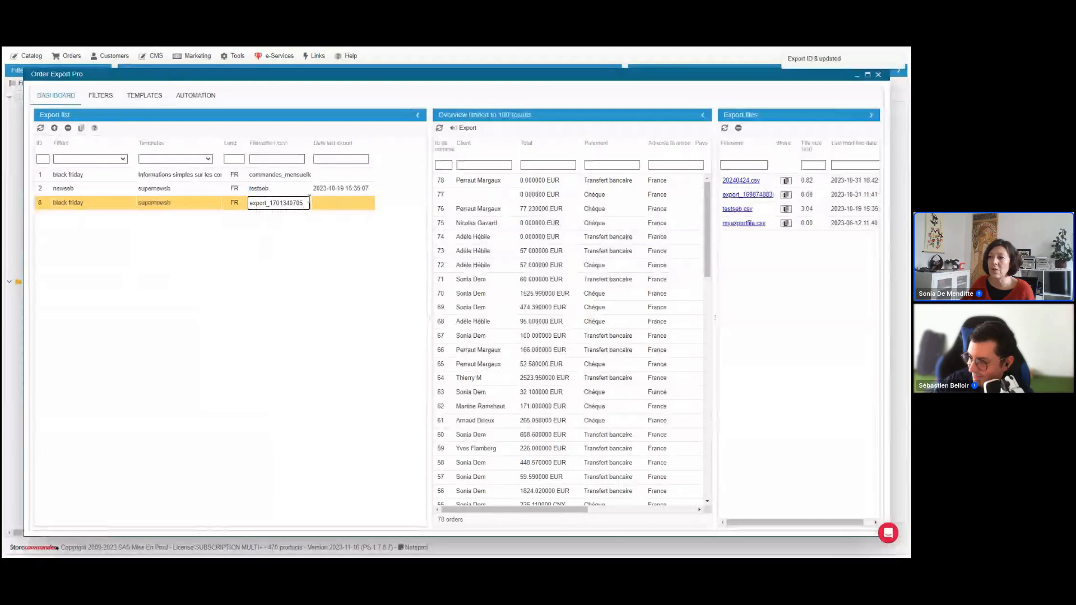
click(236, 204)
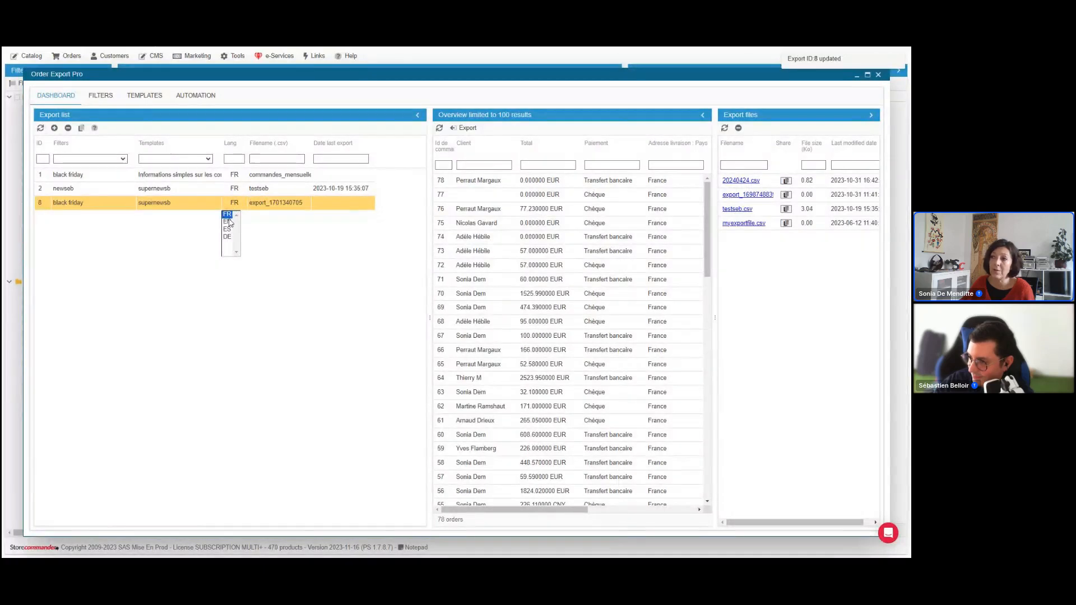
click(229, 222)
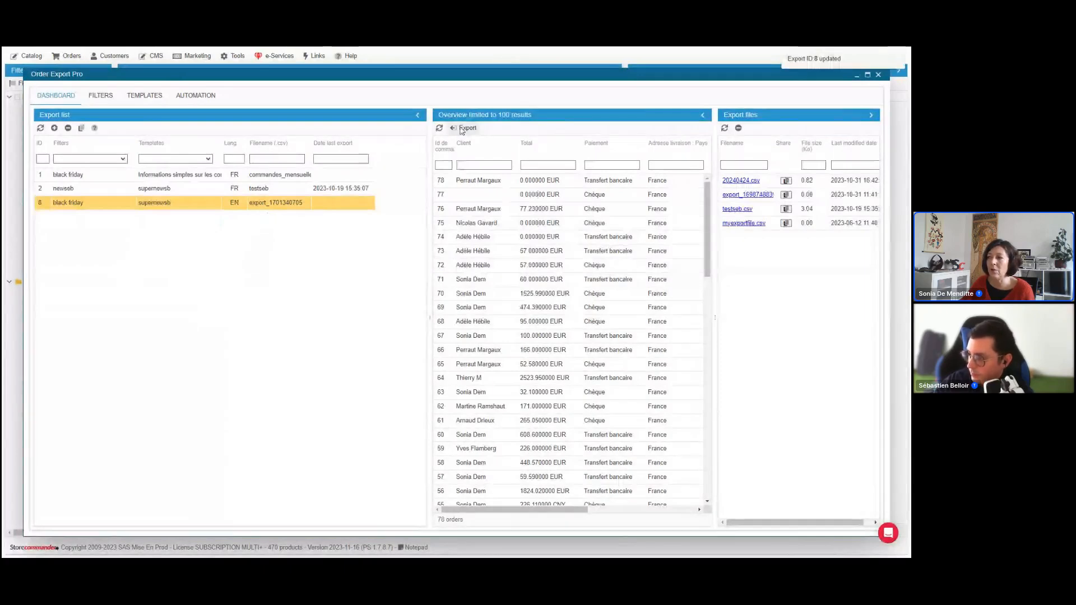
Resize the dashboard areas to examine the orders overview columns and the details of the generated export files.
drag(428, 182, 331, 182)
scroll(433, 259, down, 4)
scroll(433, 259, up, 4)
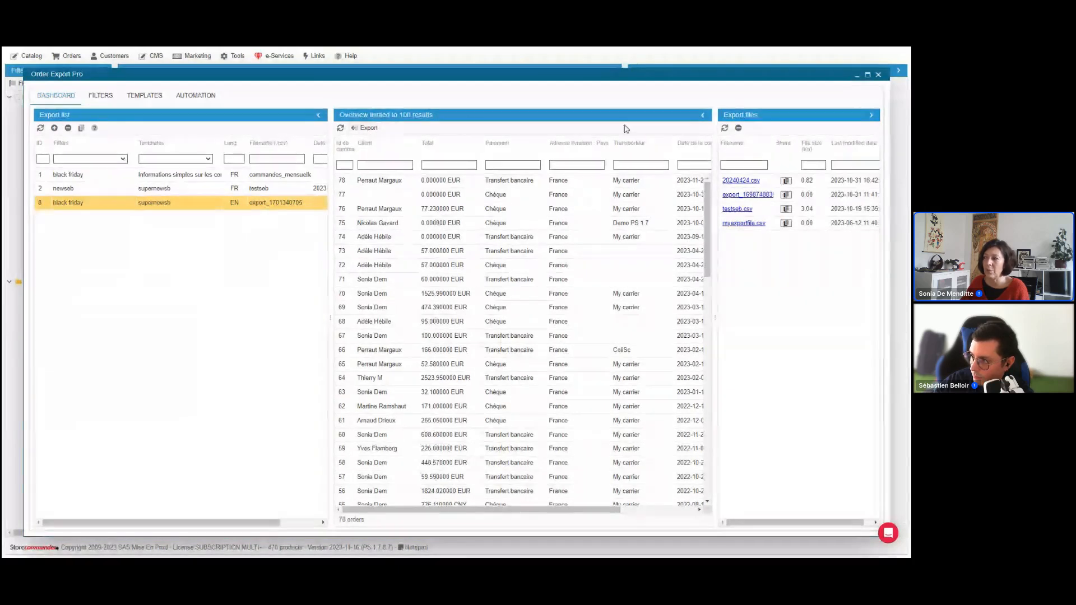
drag(715, 177, 589, 217)
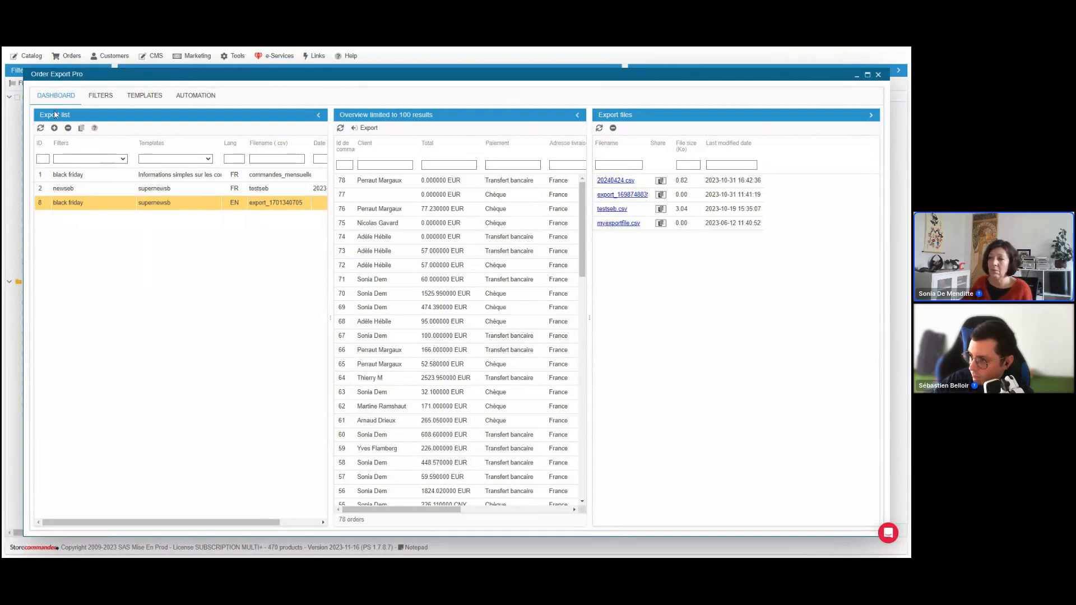
Check the filters available for the new export and examine the CRON URLs for automating the exports.
click(93, 205)
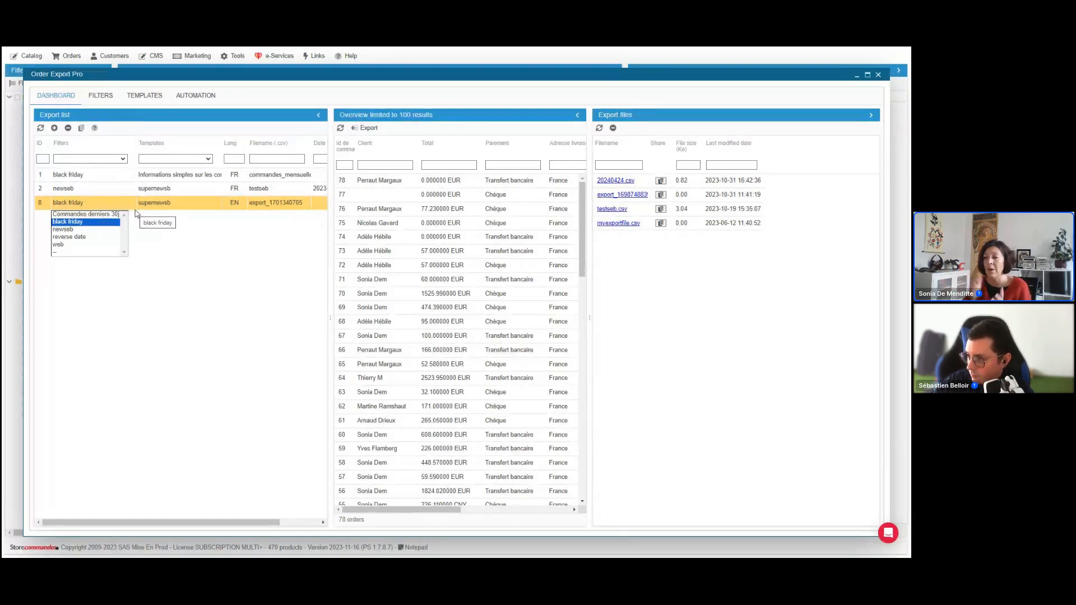
click(106, 97)
click(57, 97)
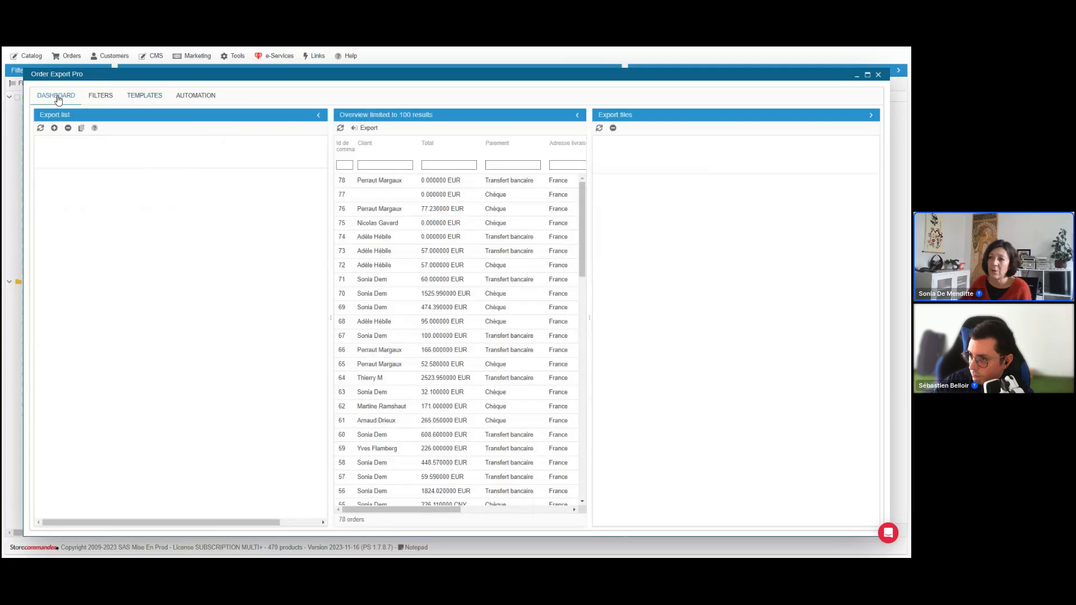
click(151, 202)
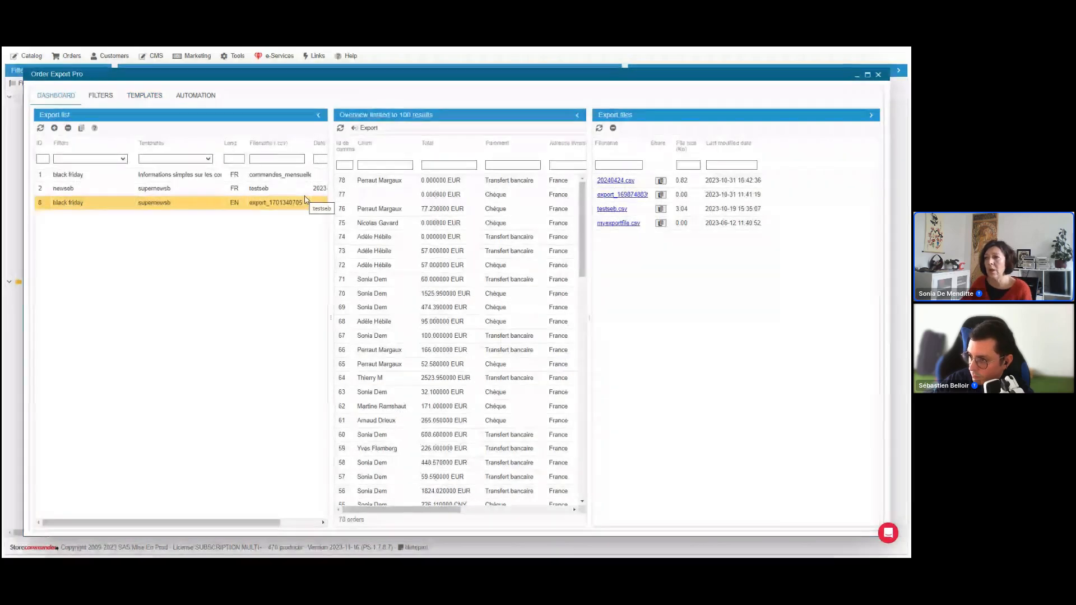
click(196, 96)
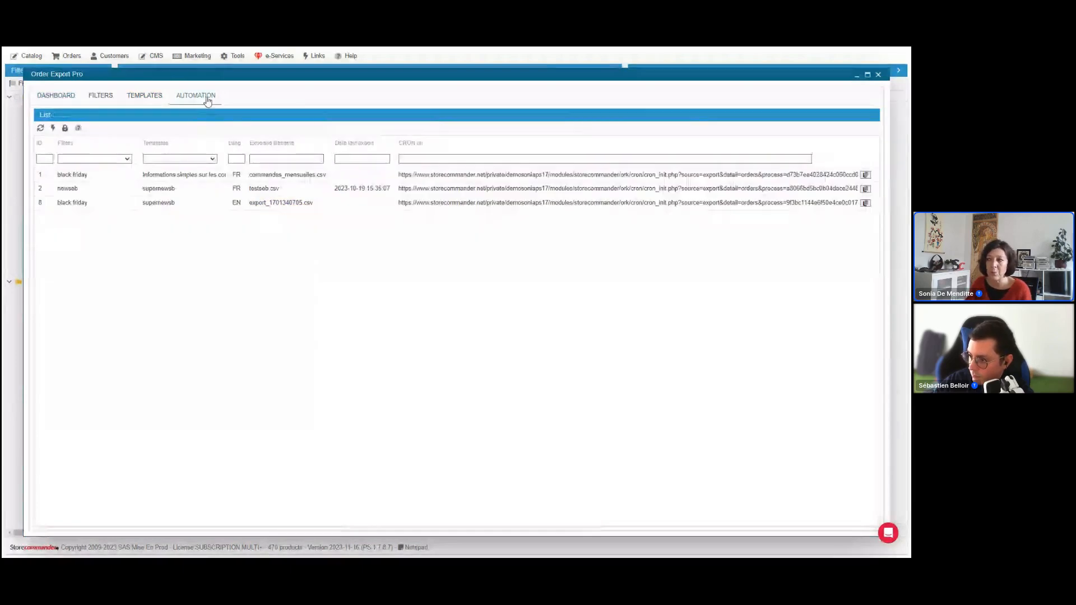
click(73, 100)
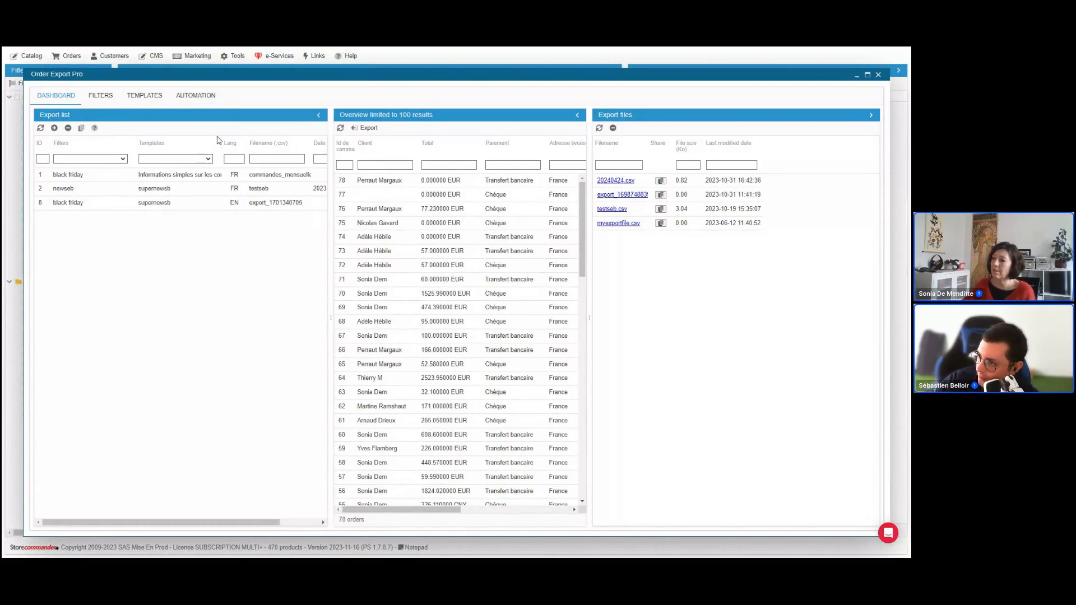
click(262, 208)
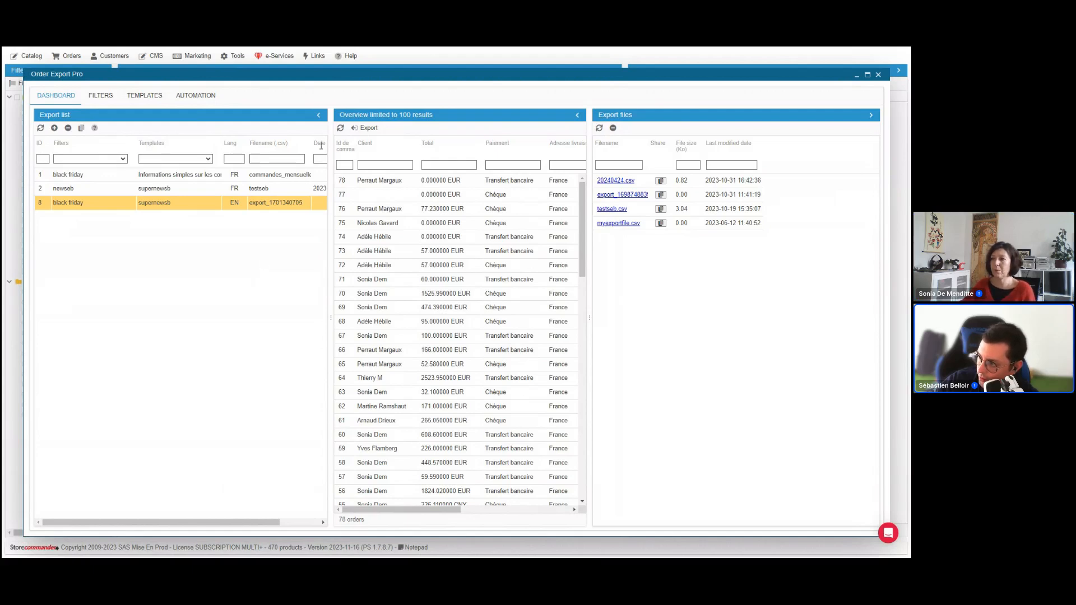
drag(357, 74, 360, 137)
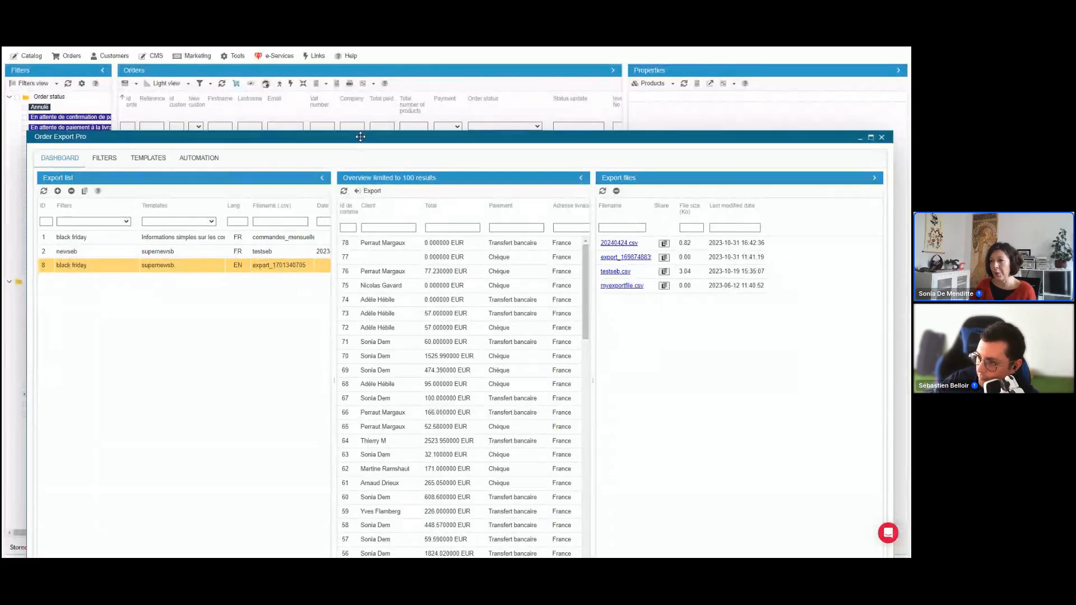
drag(360, 136, 360, 82)
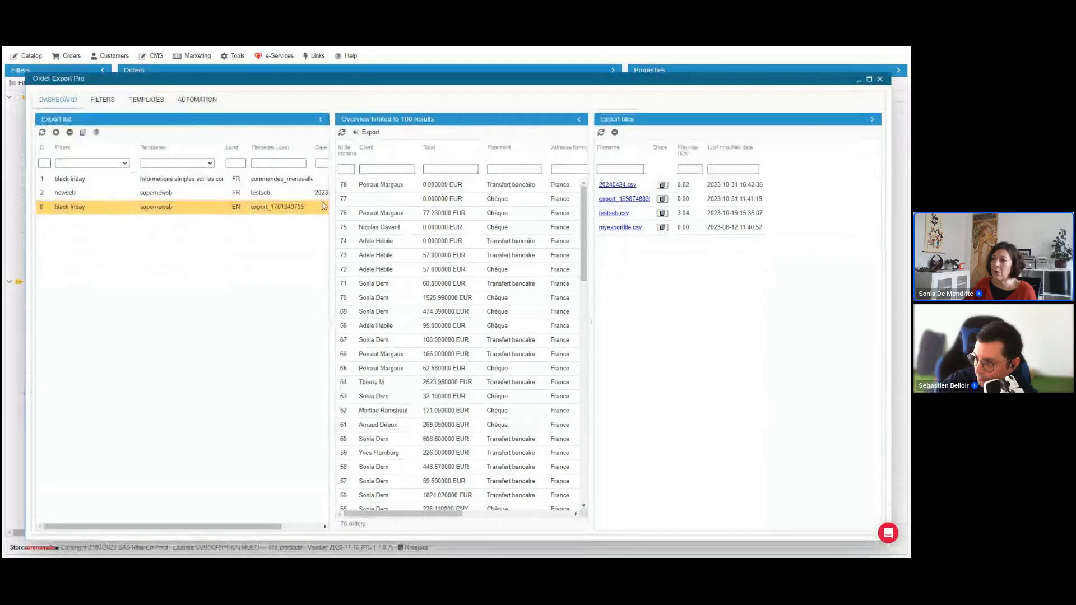
Open the 20240424 export template and review its selected fields and the fields offered for Amounts and Orders.
click(116, 101)
click(147, 101)
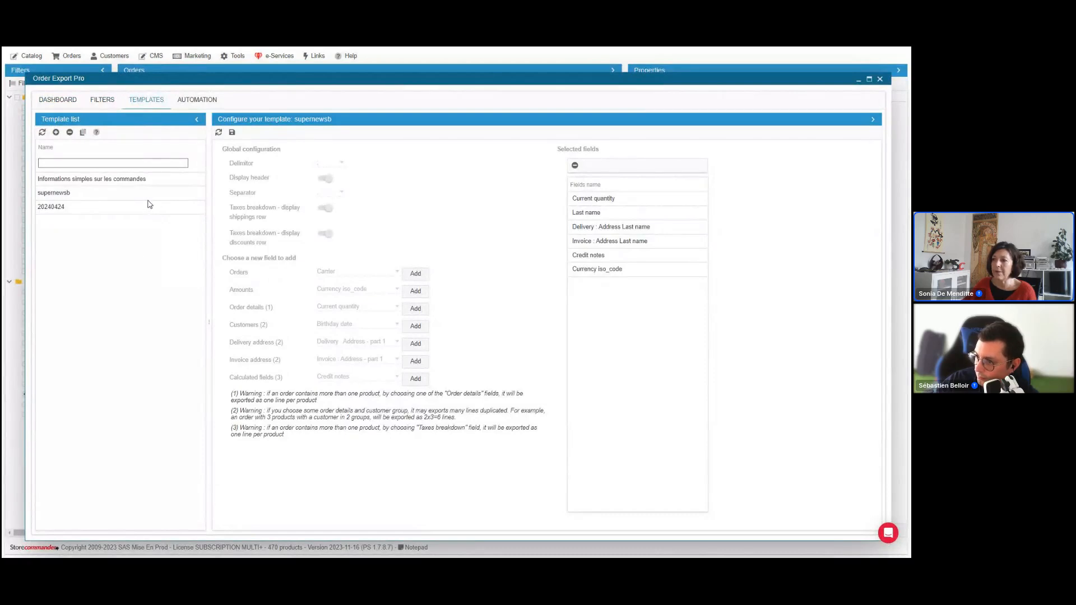
click(120, 209)
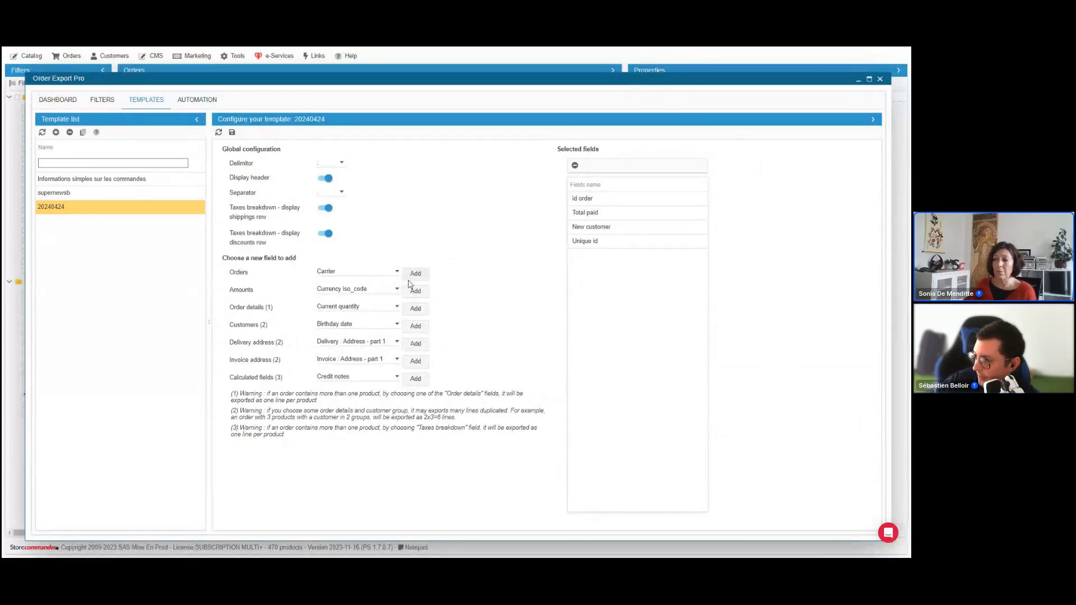
click(380, 290)
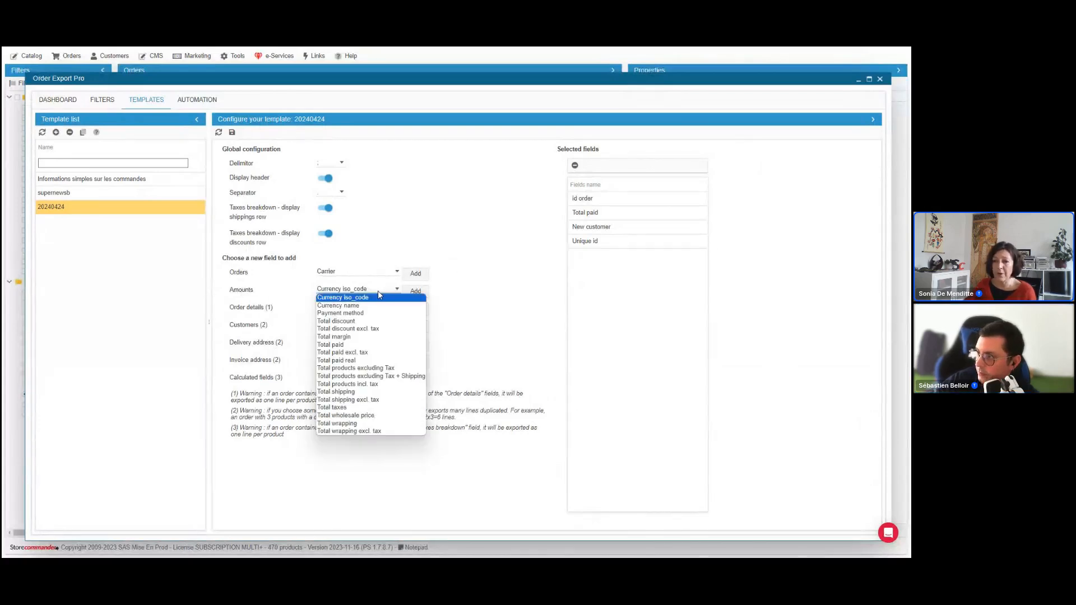
click(473, 228)
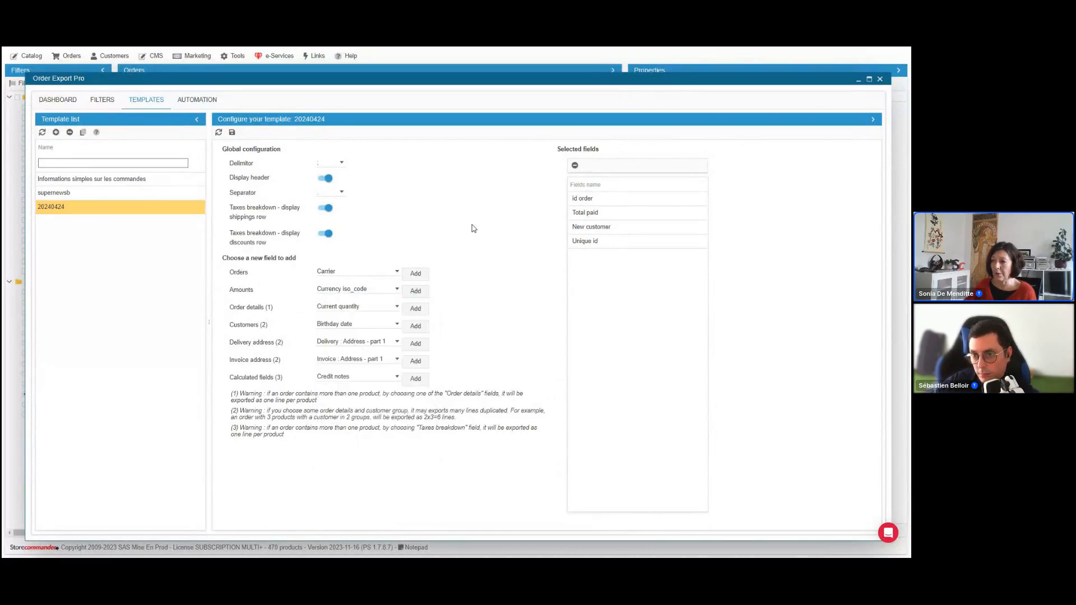
click(352, 272)
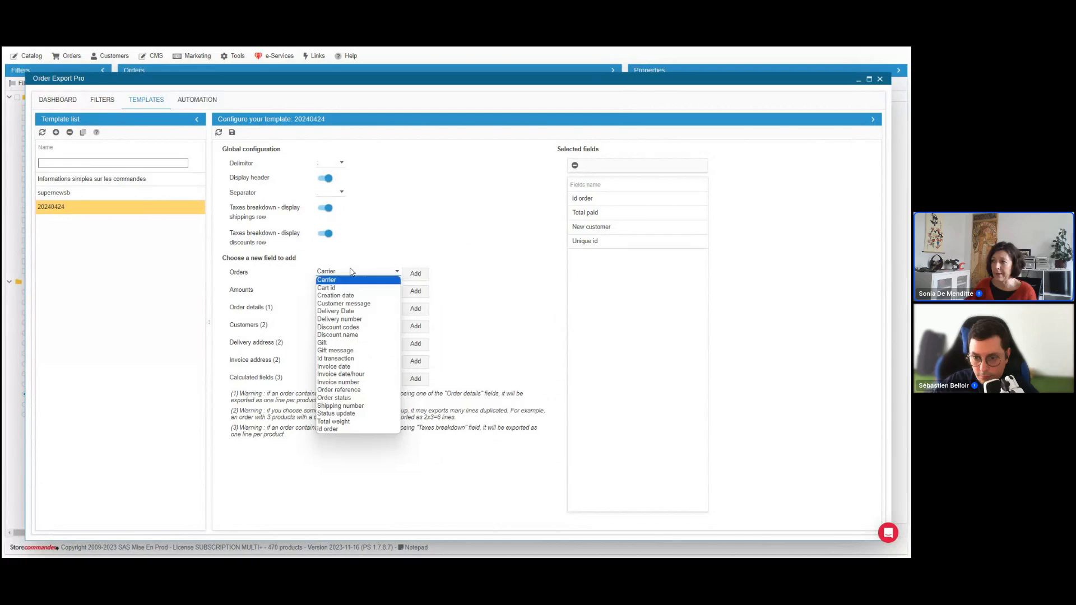
click(449, 212)
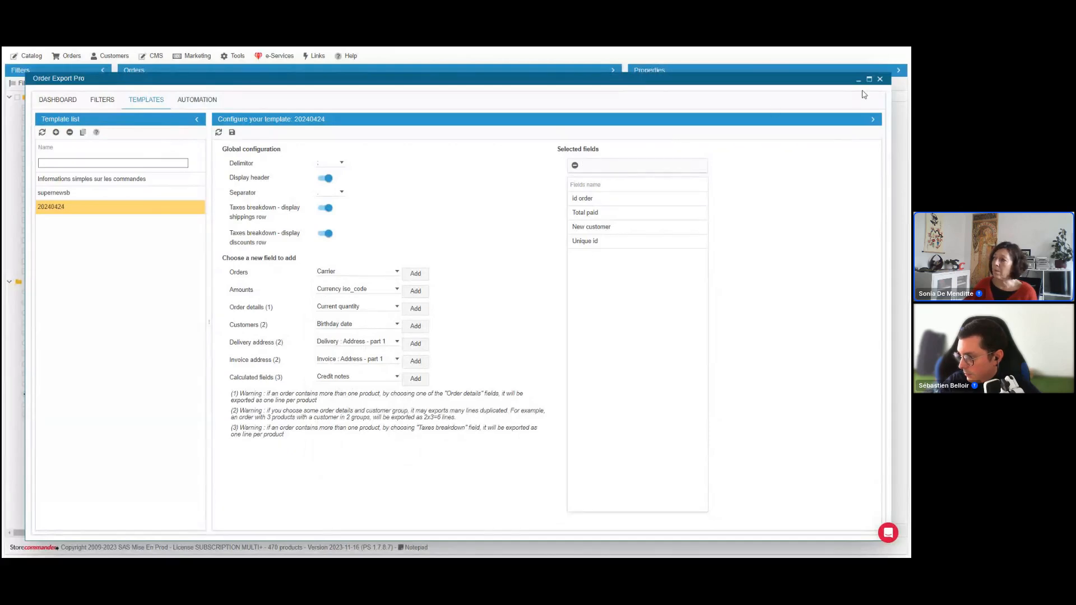
Close Order Export Pro and open the customers grid.
click(880, 79)
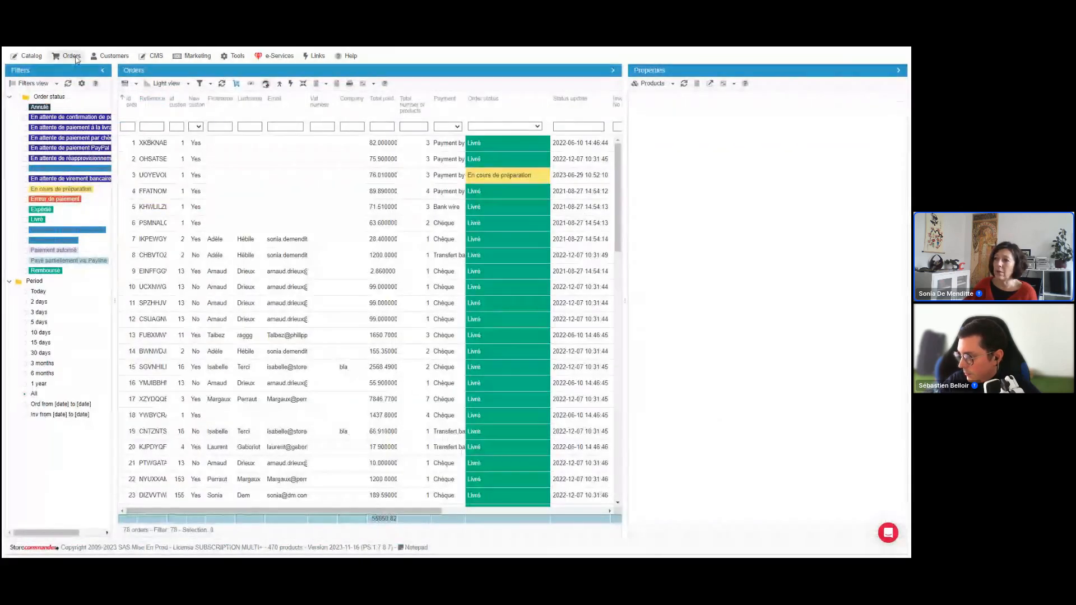
click(75, 58)
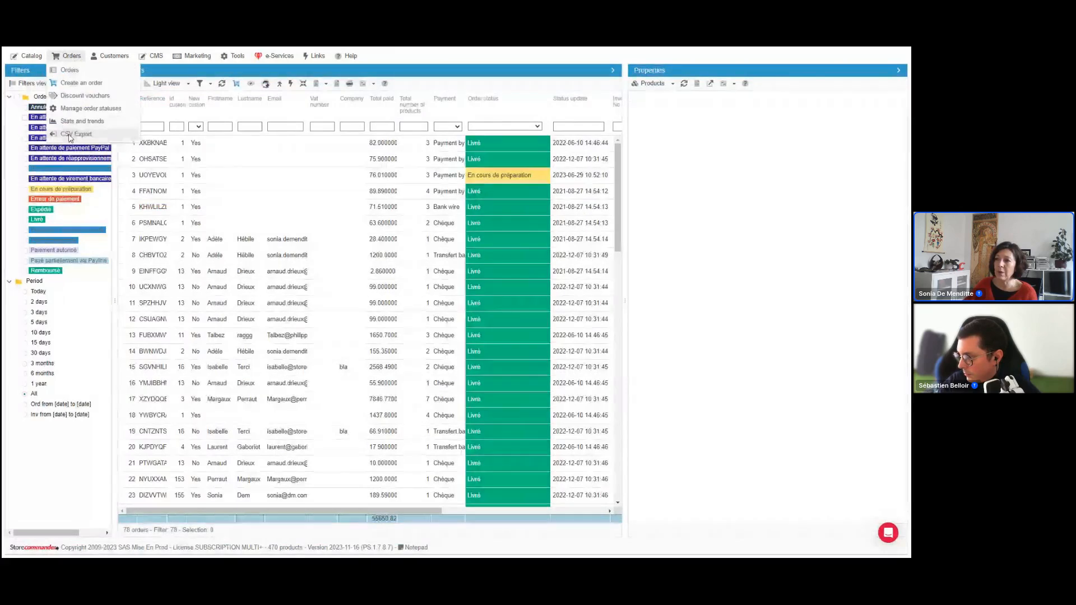
click(70, 135)
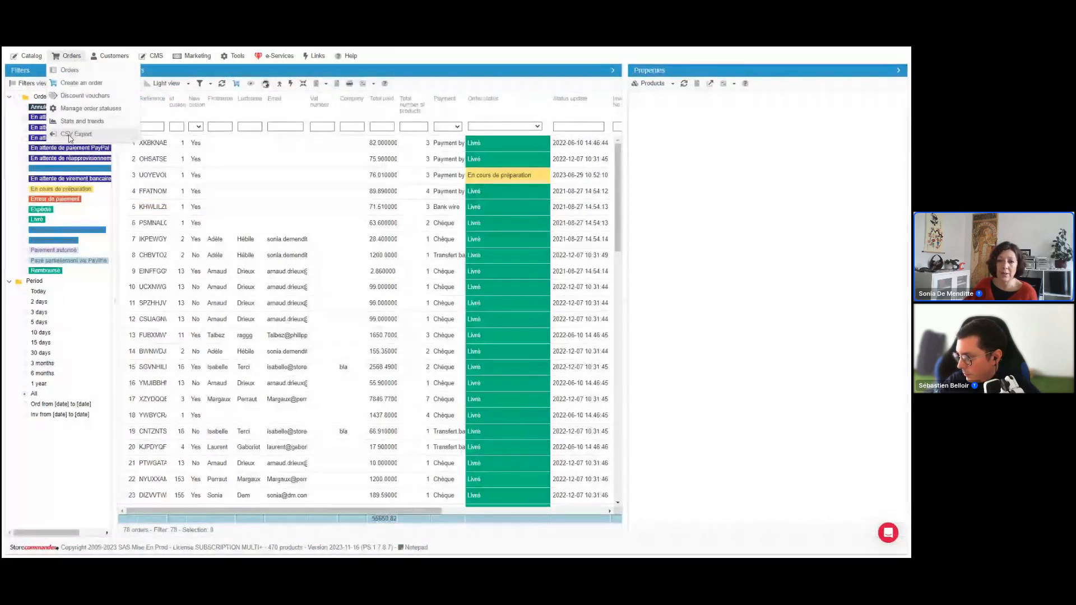
click(120, 56)
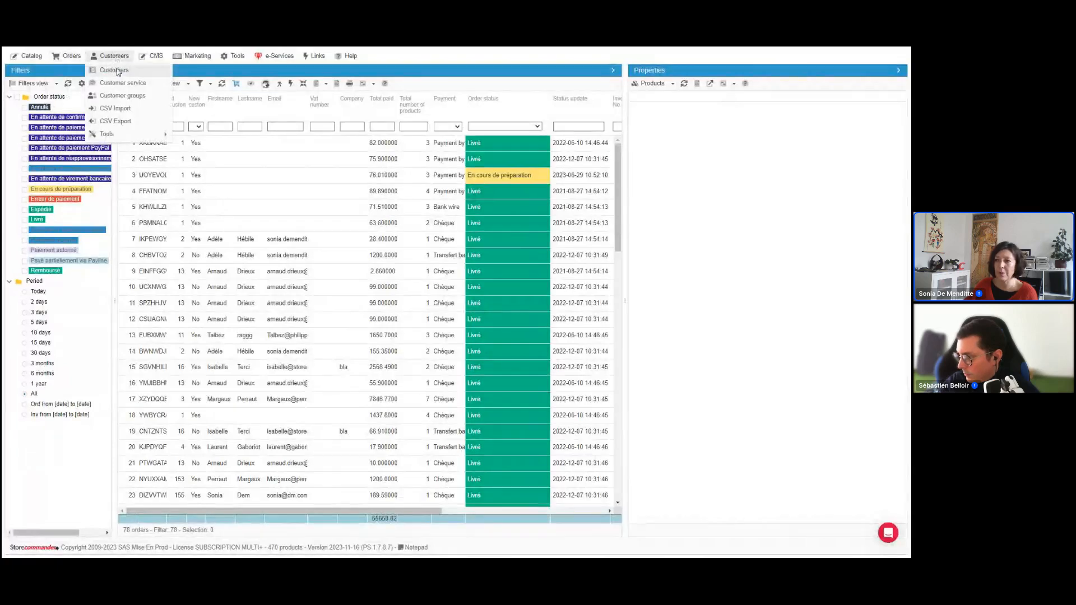
click(115, 70)
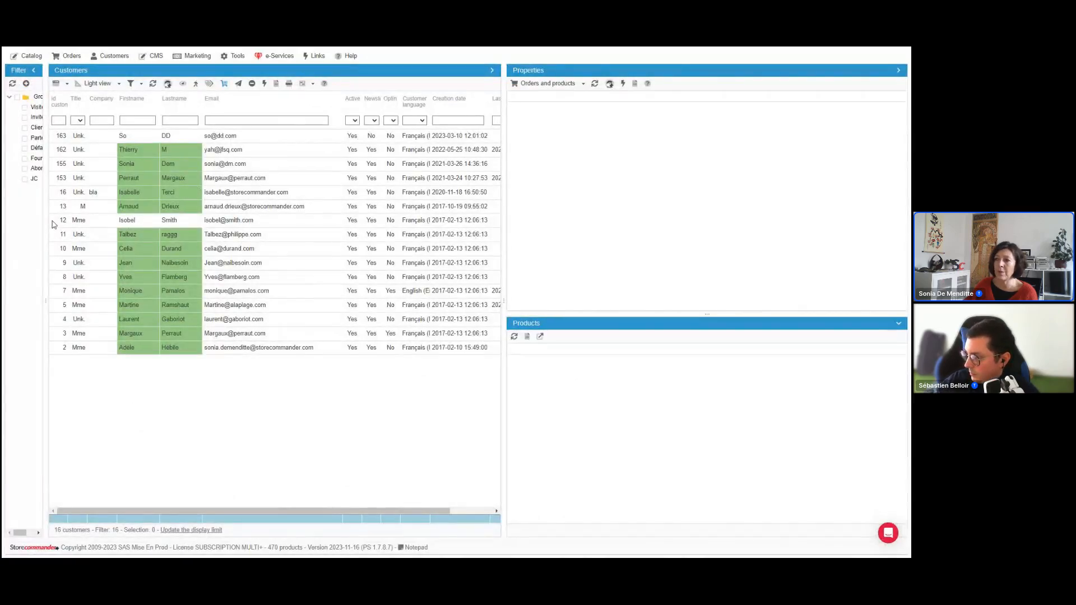
Widen the group filters and customers grid to examine the available grid views and customer columns.
drag(46, 197, 126, 196)
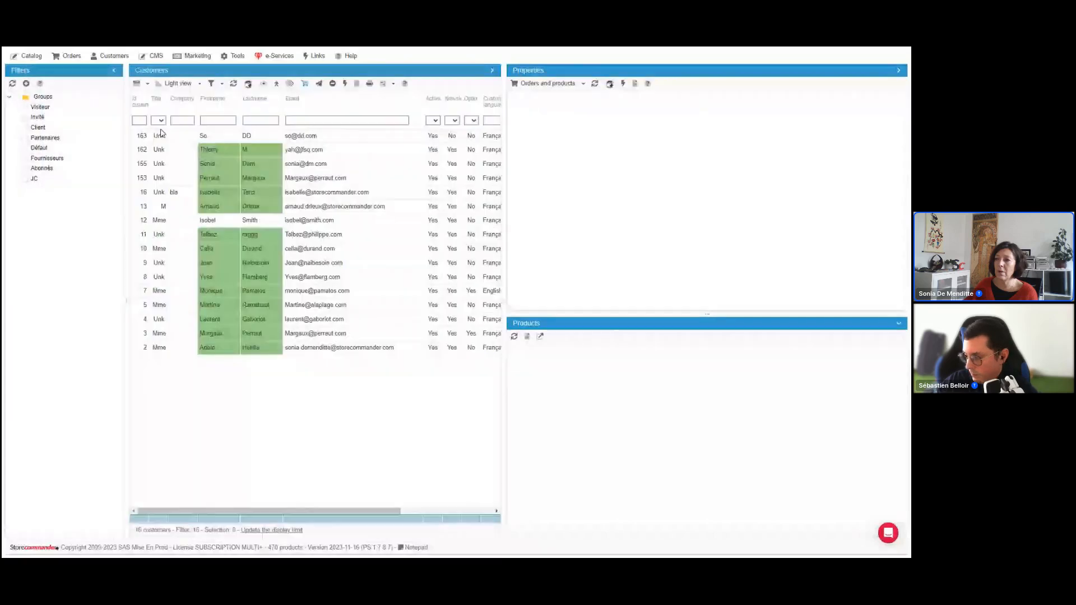
click(199, 84)
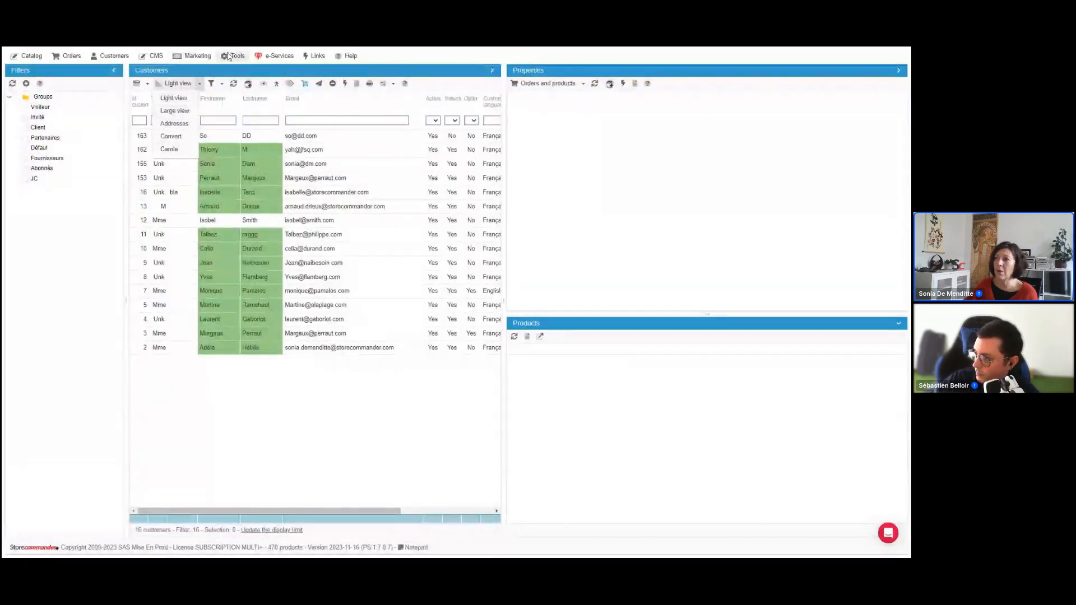
mouse_move(232, 57)
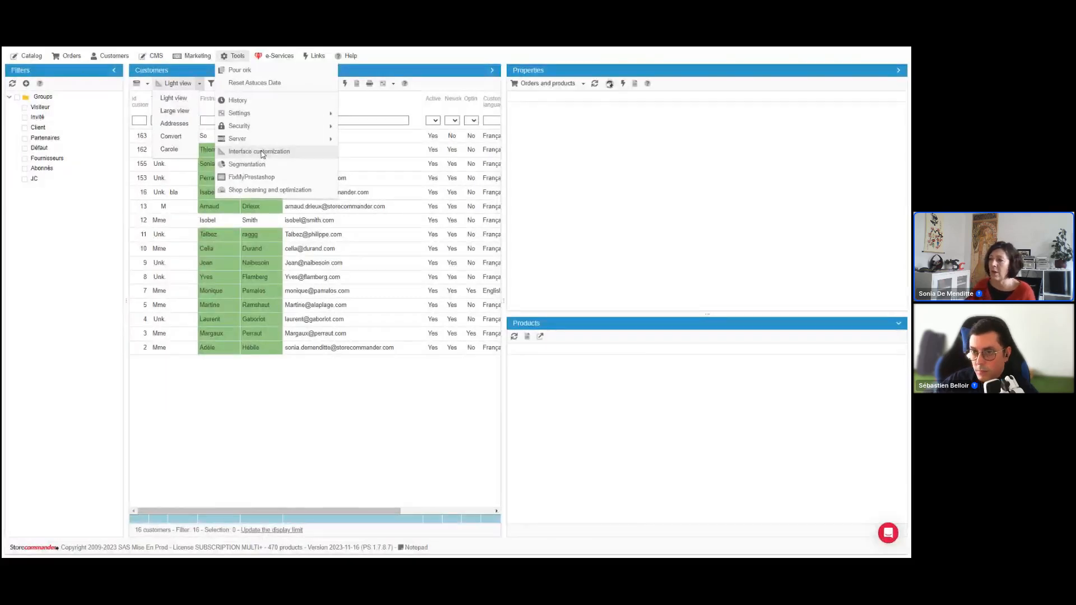
click(498, 150)
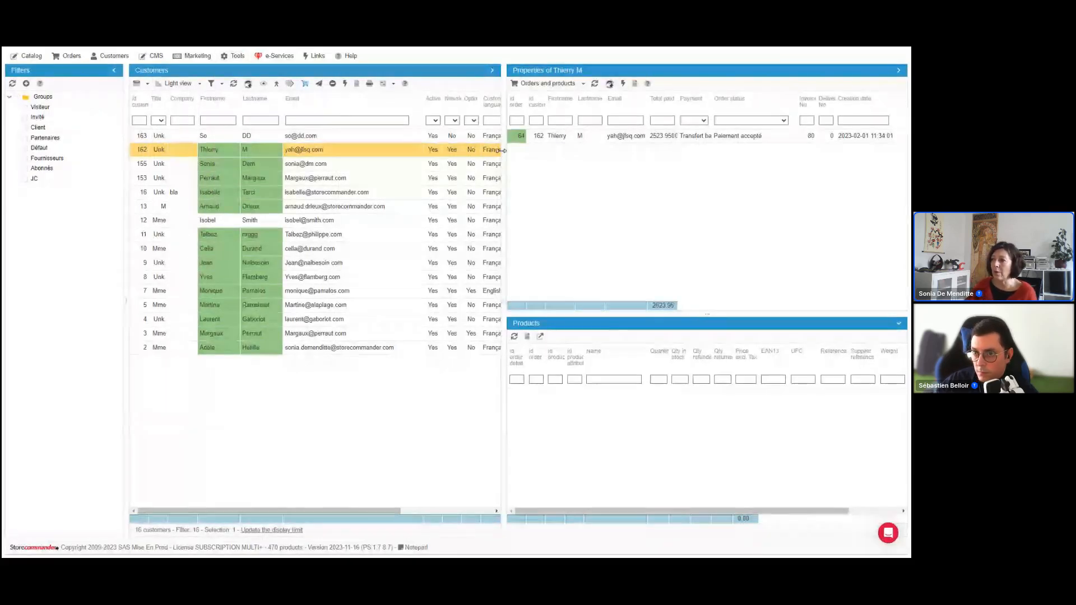
drag(500, 150, 639, 150)
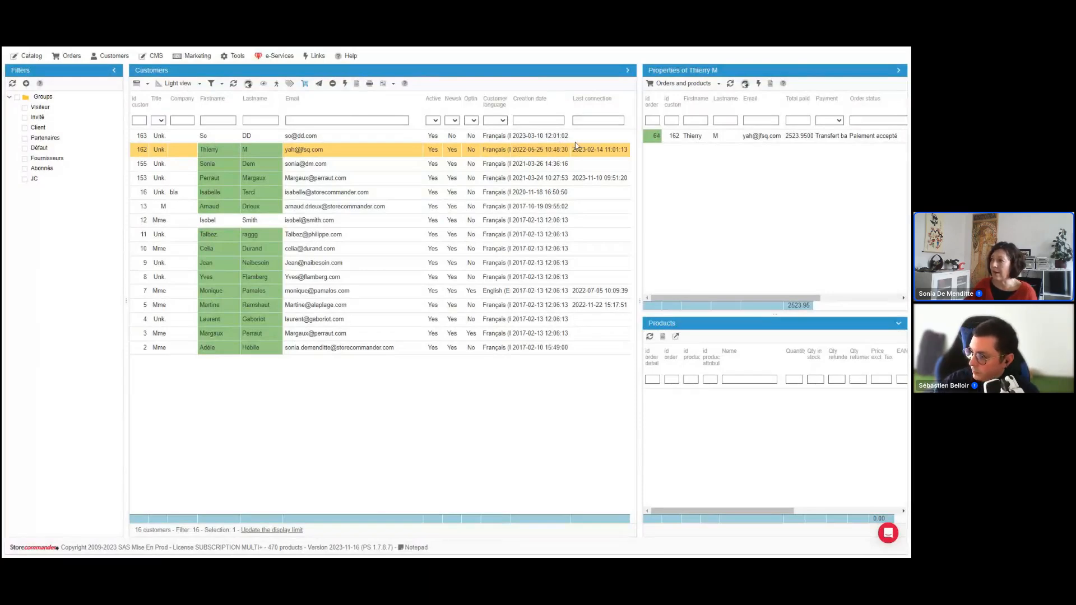
drag(636, 165, 574, 164)
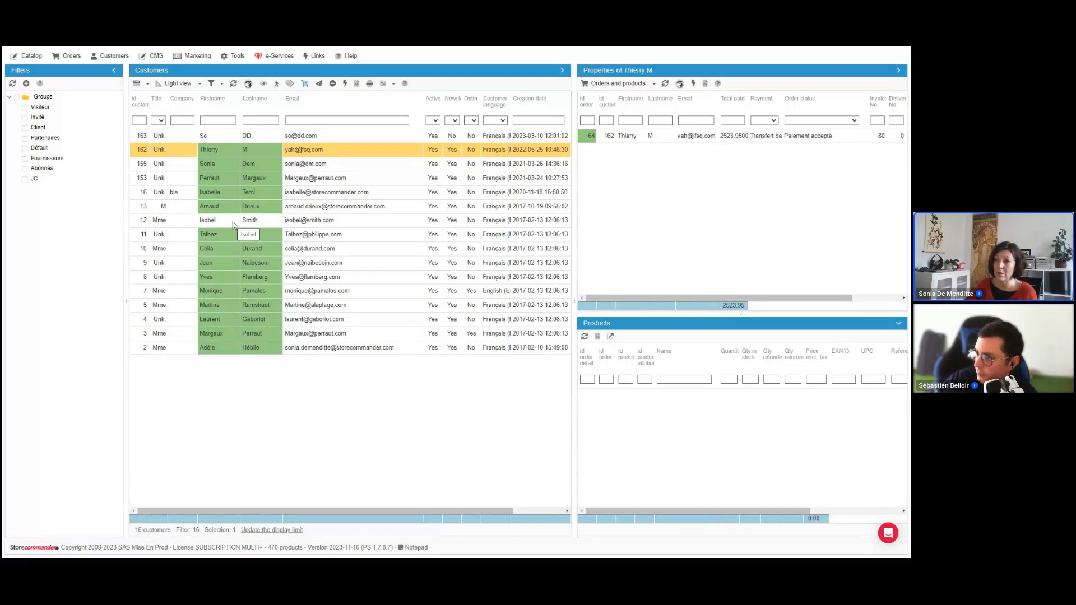
Open the customers' CSV export dashboard.
click(118, 57)
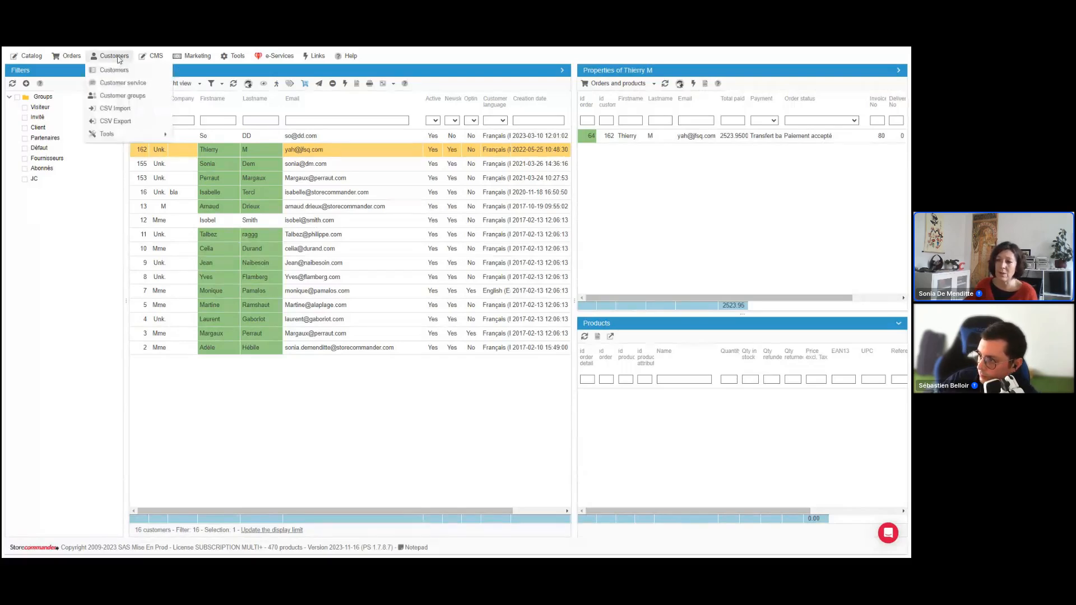
click(118, 121)
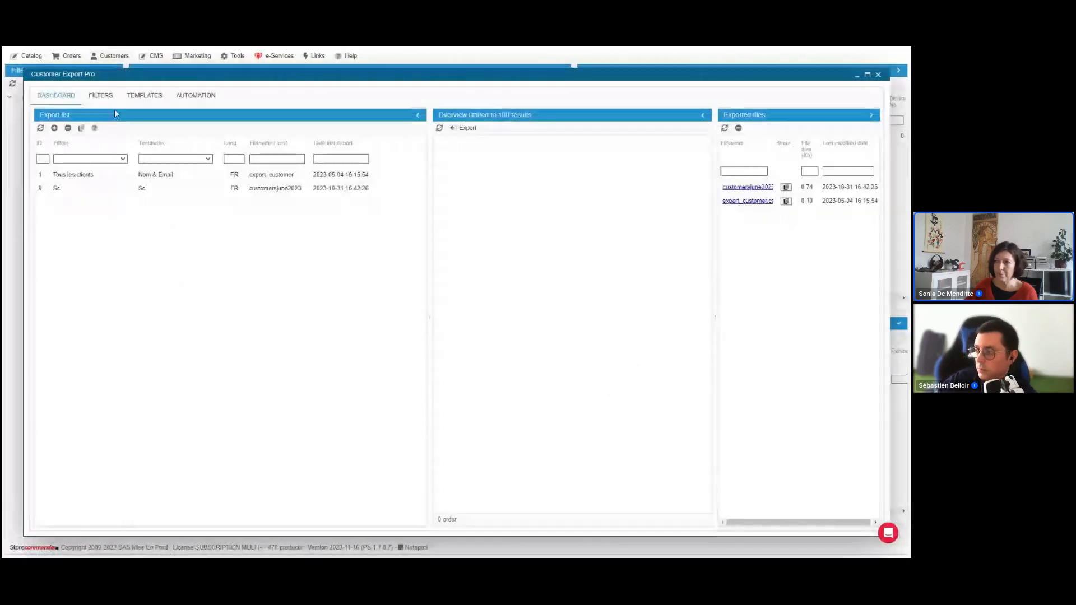
click(115, 56)
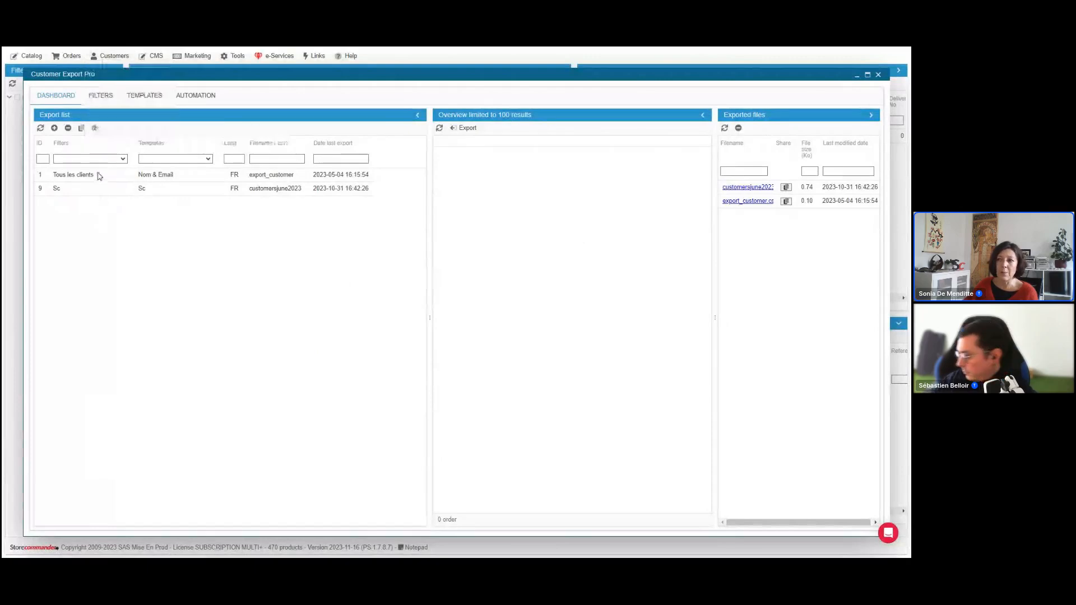
Preview the customers covered by the Tous les clients export and check which templates can be assigned to it.
click(134, 176)
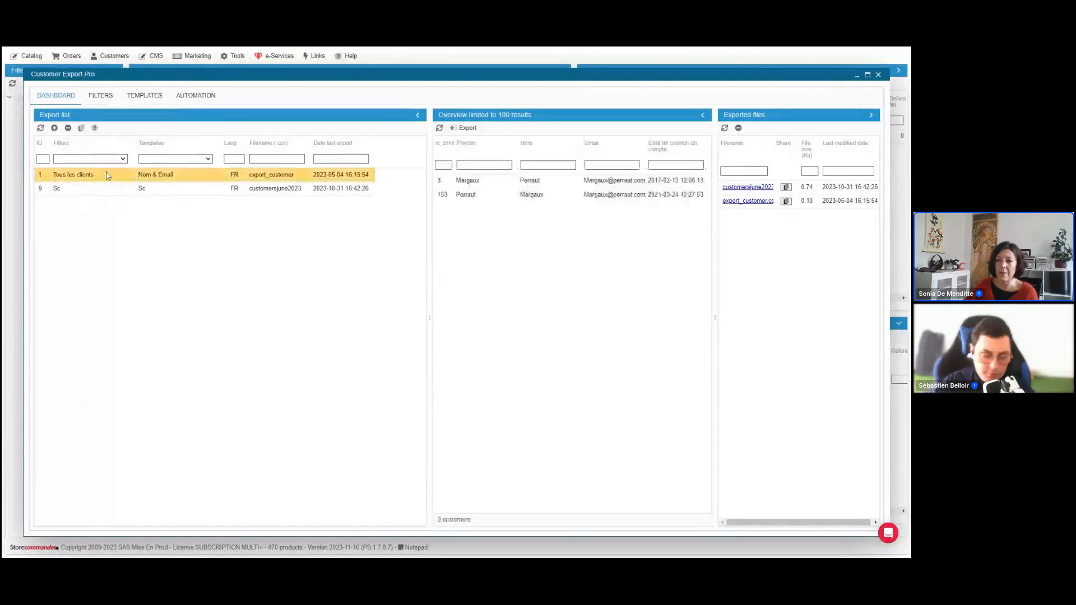
click(189, 174)
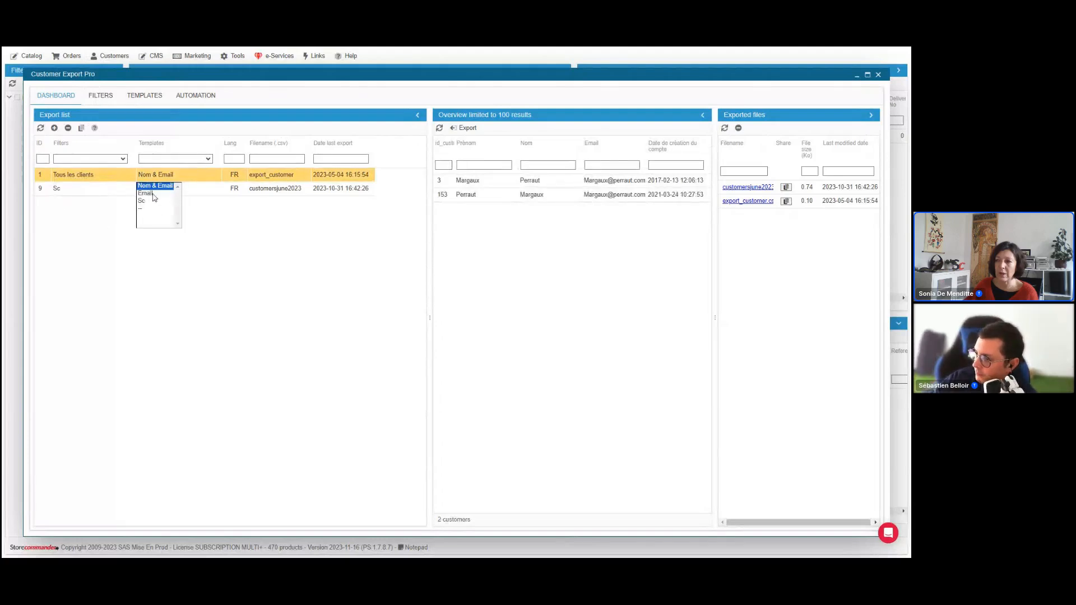
click(202, 175)
In the Cibles newsletter filter, add the condition that customers have subscribed to the newsletter, and examine the birthday date options.
click(101, 96)
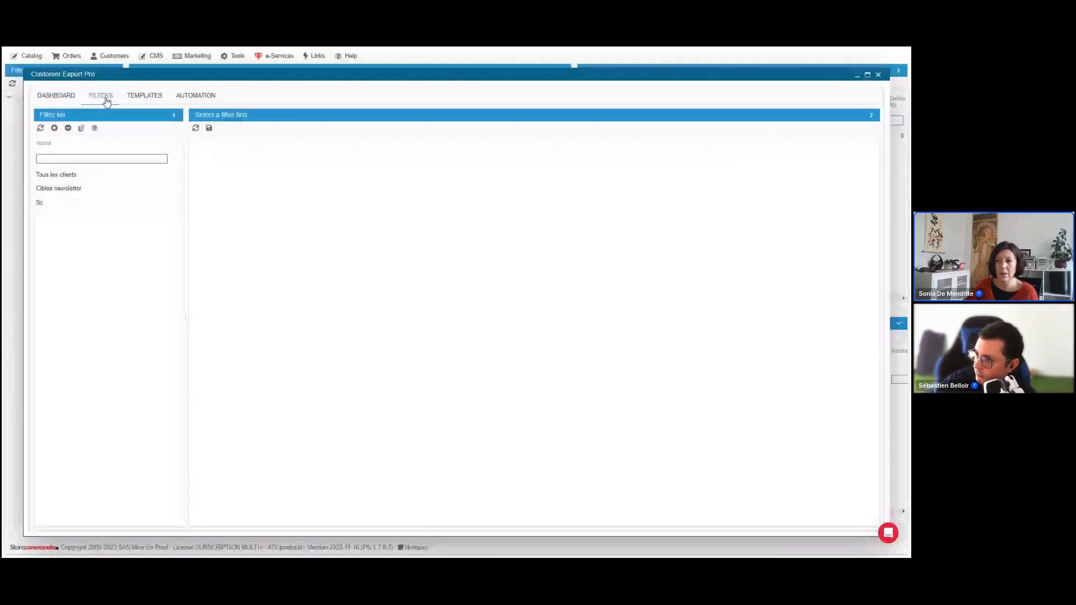
click(118, 191)
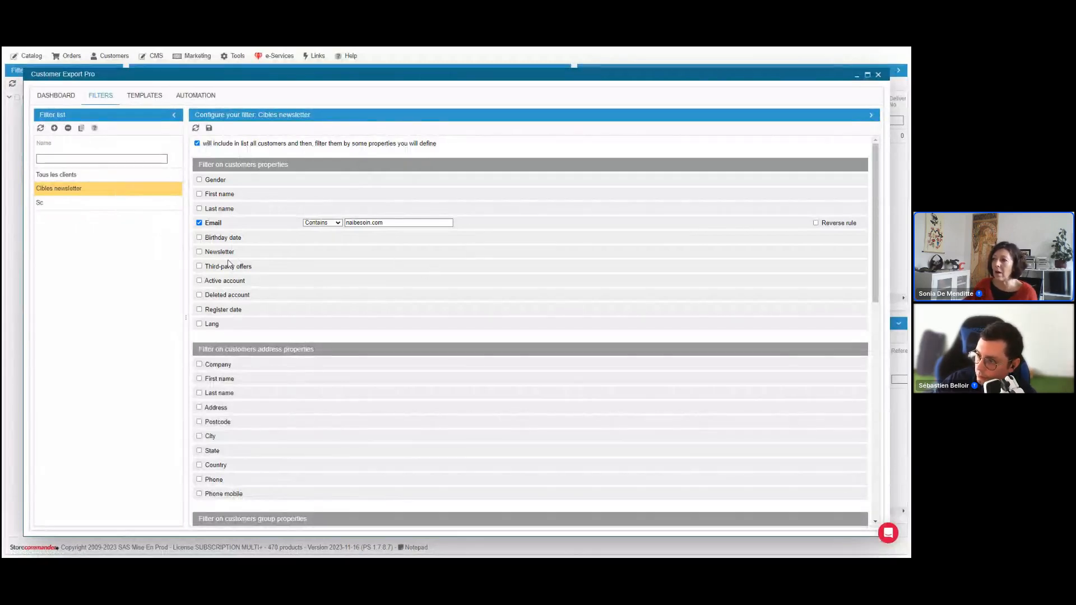
click(200, 252)
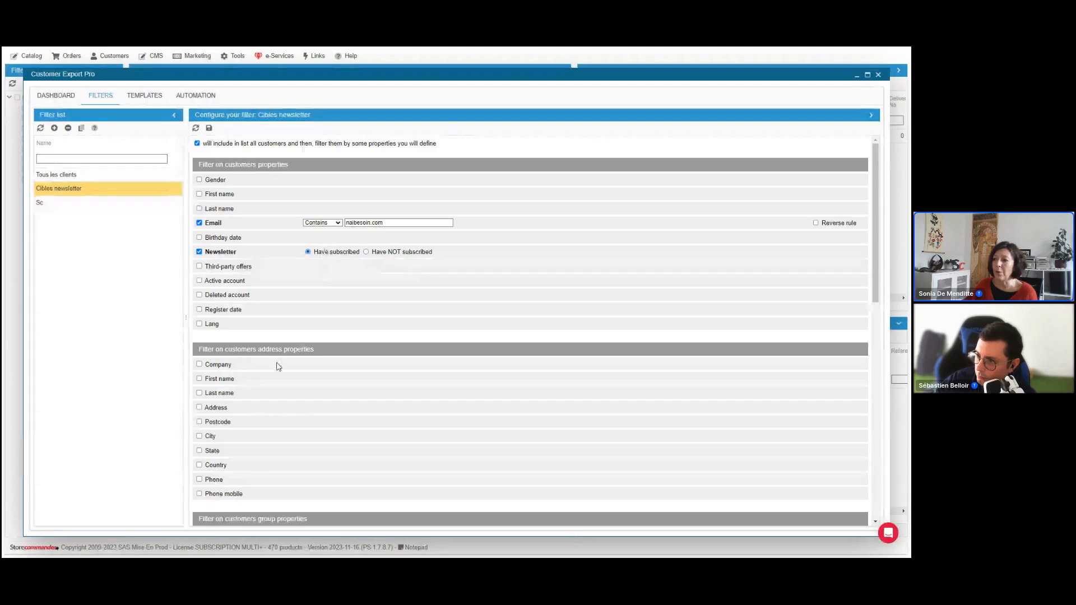
scroll(272, 358, down, 3)
scroll(265, 330, down, 2)
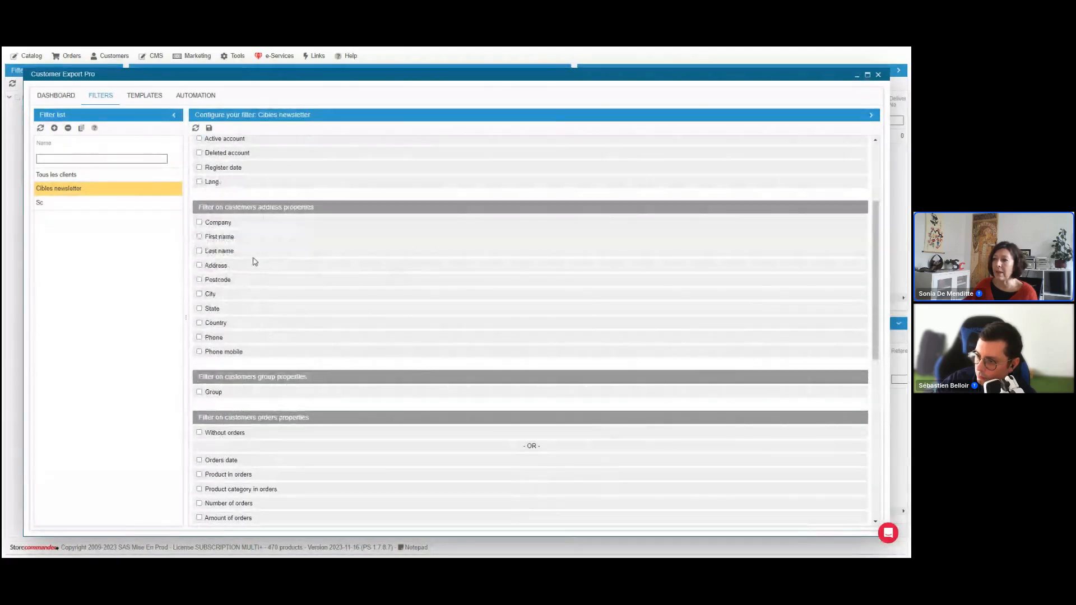
scroll(245, 329, up, 3)
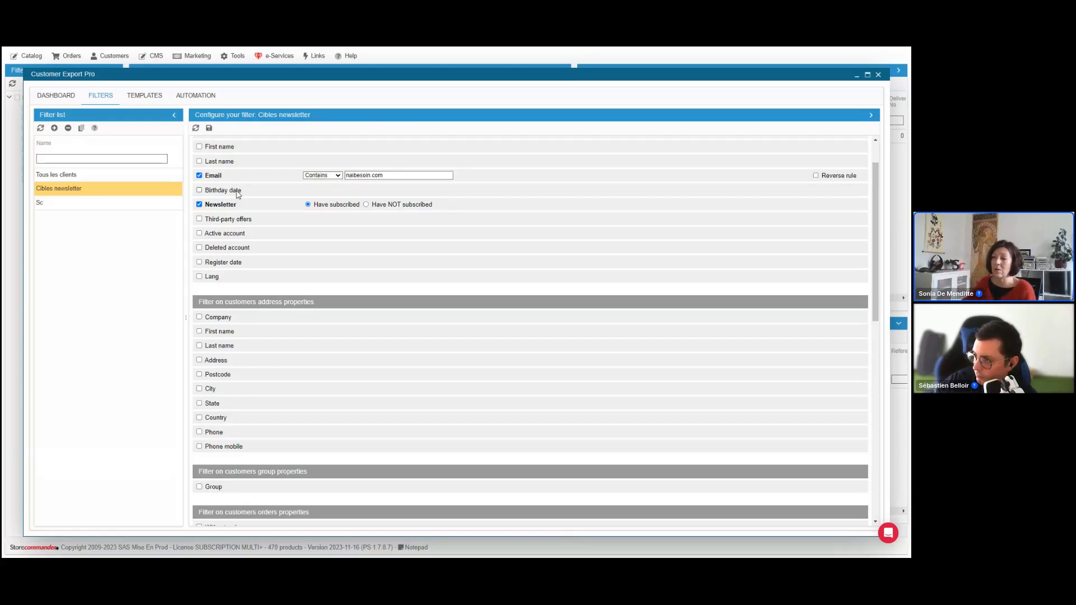
click(236, 191)
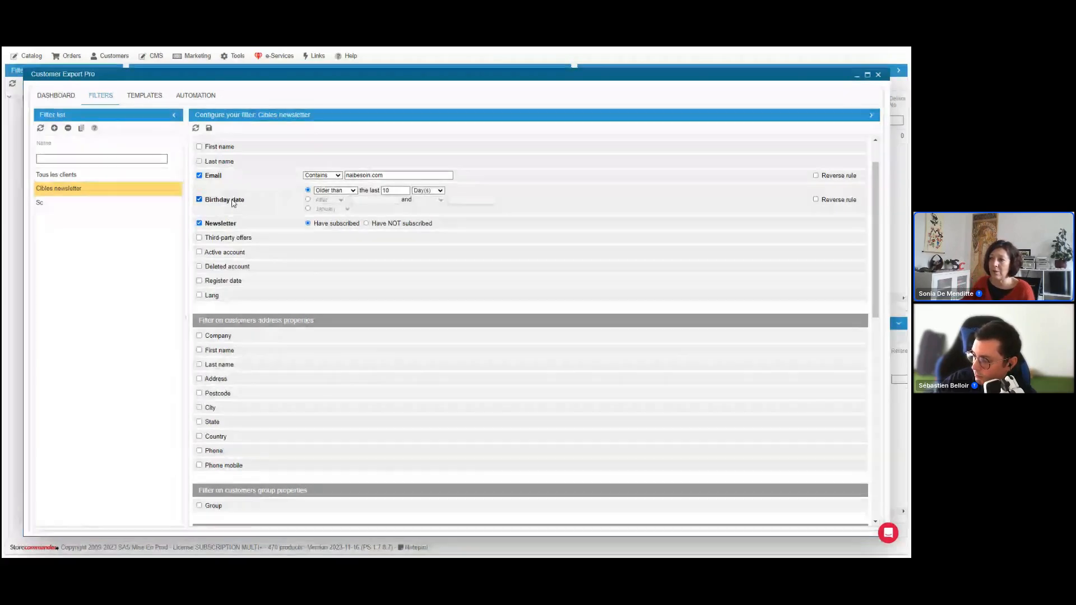
click(234, 201)
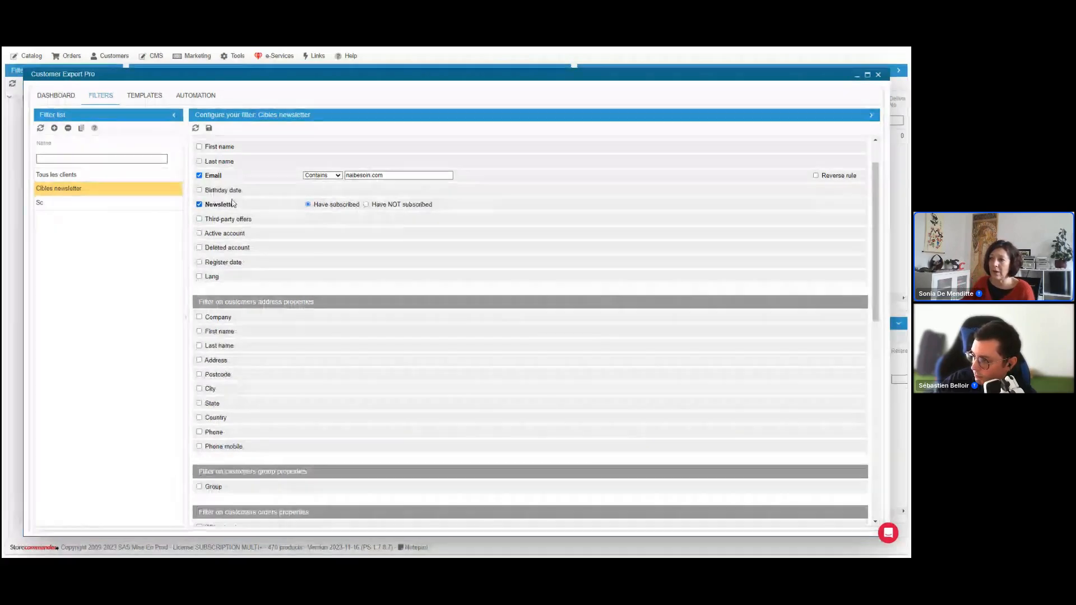
Open the Email template and review the customer, address and order fields that can be added.
click(153, 95)
click(131, 188)
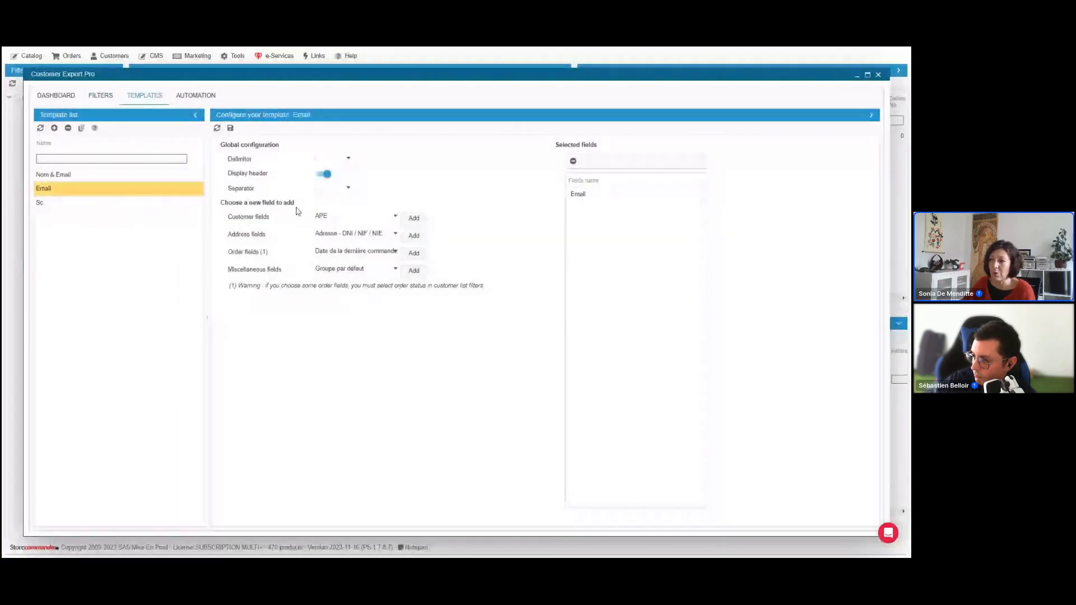
click(347, 218)
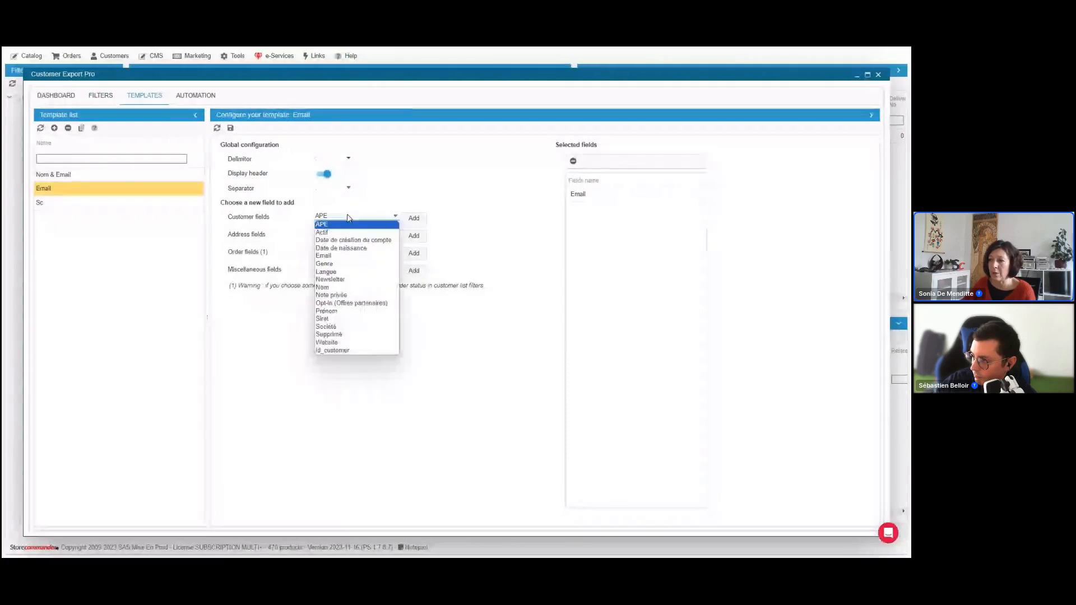
click(286, 240)
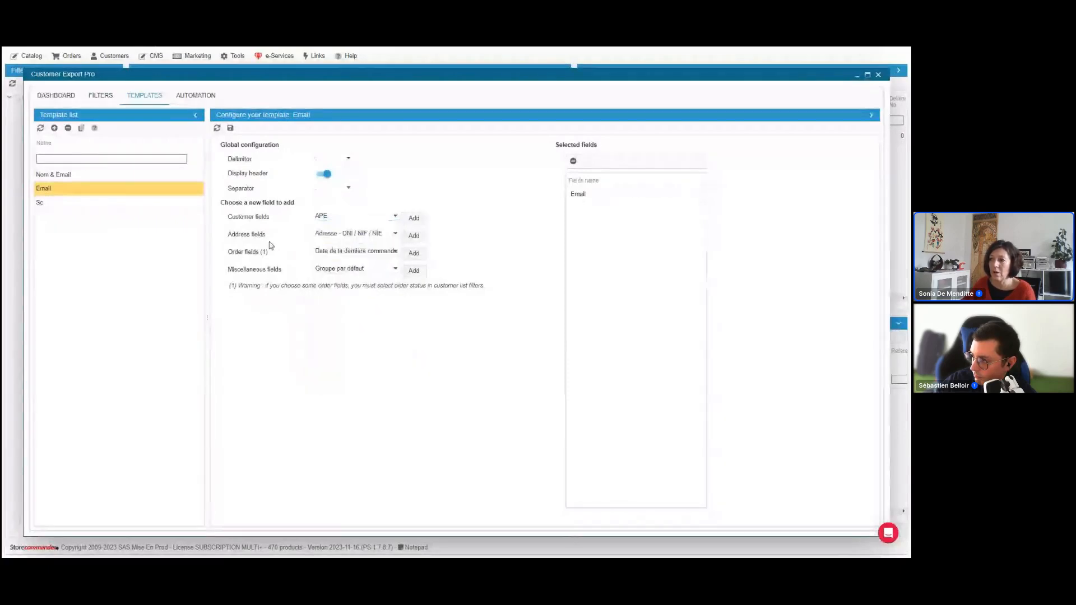
click(336, 234)
click(335, 234)
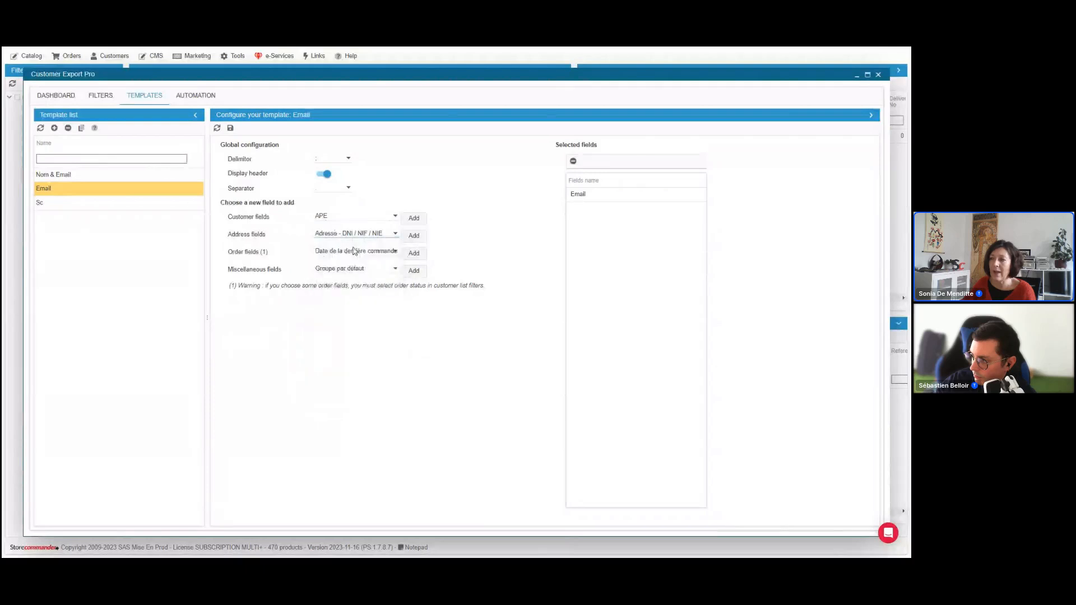
click(365, 252)
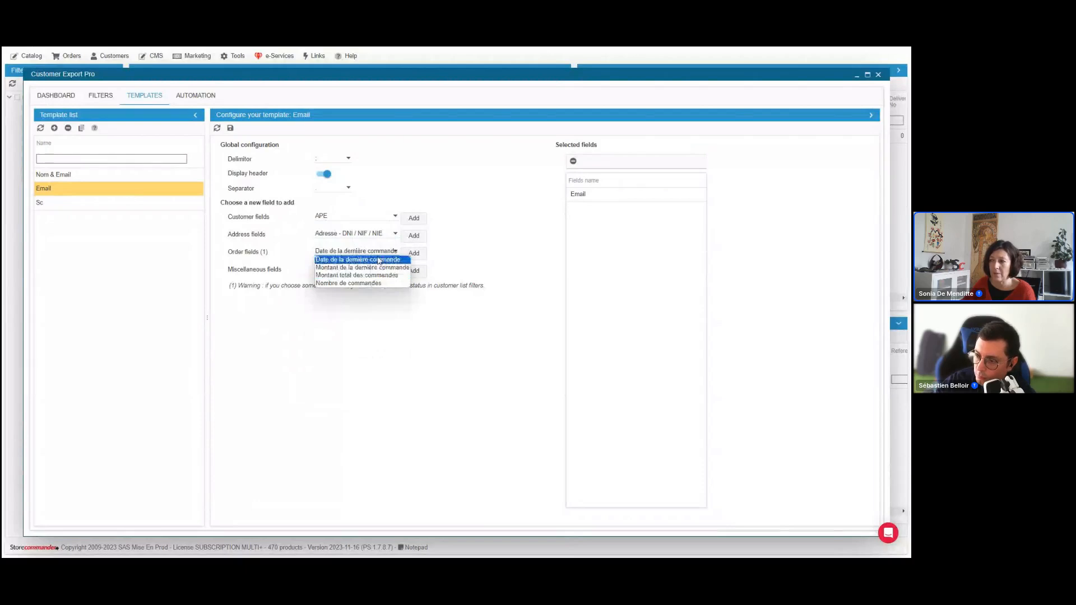
click(377, 234)
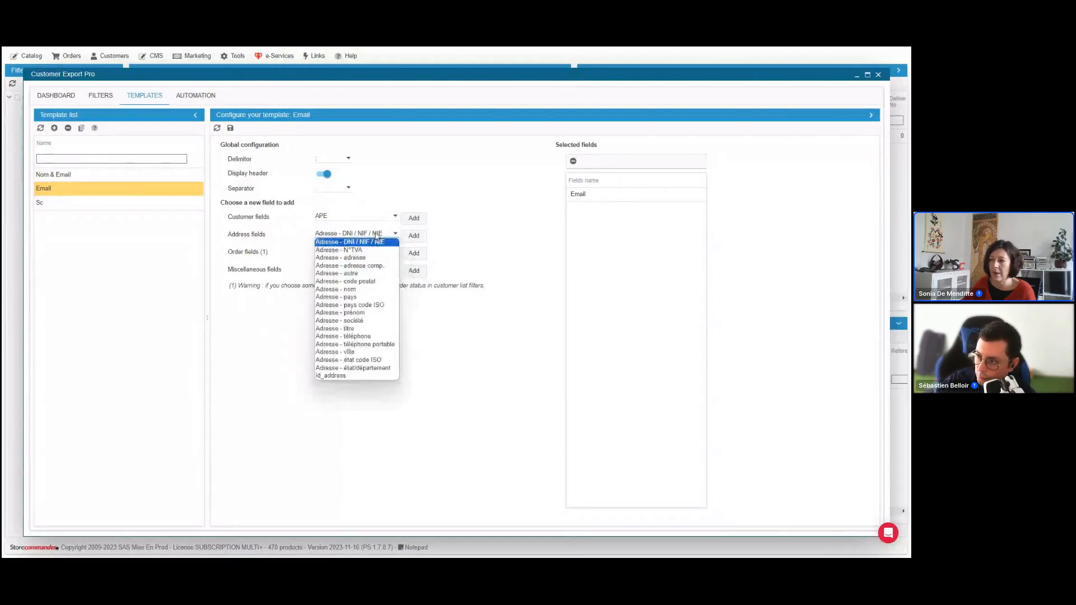
click(377, 235)
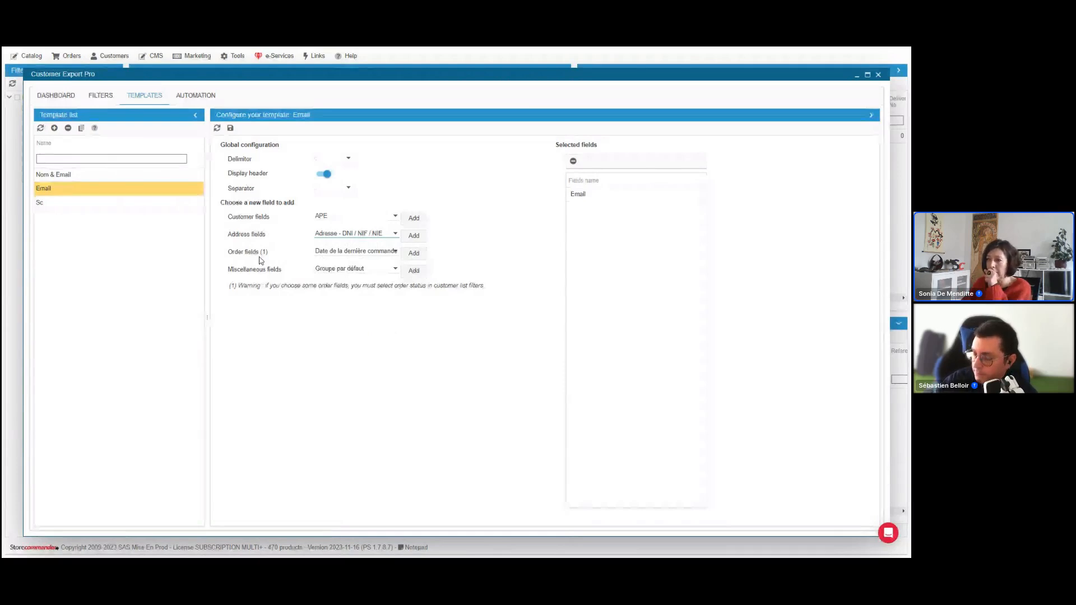
Add a new customer export using the Sc filter, the Email template and the EN language.
click(63, 96)
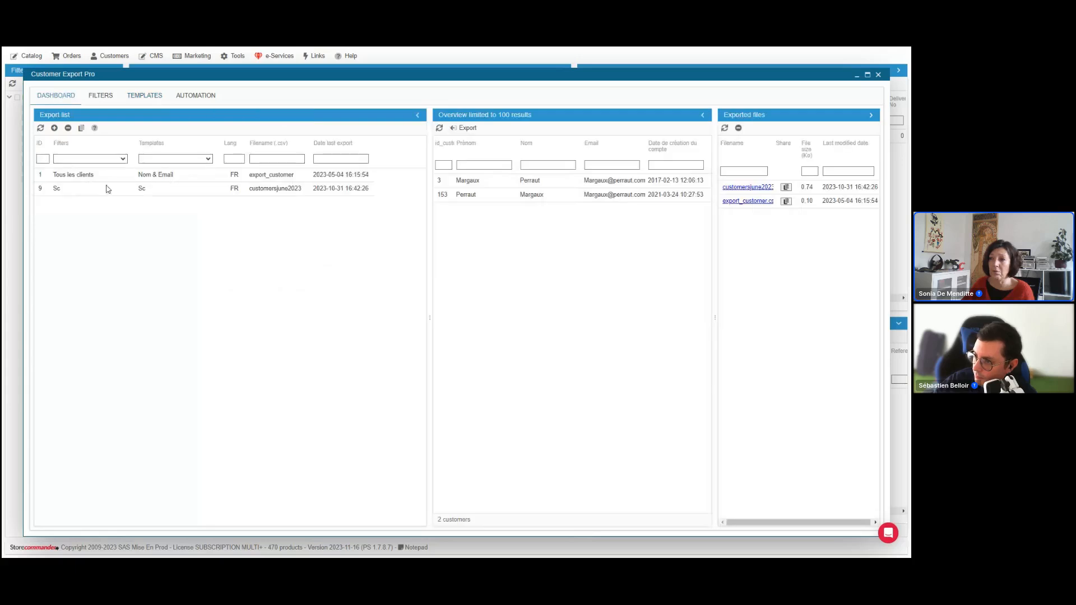
click(55, 129)
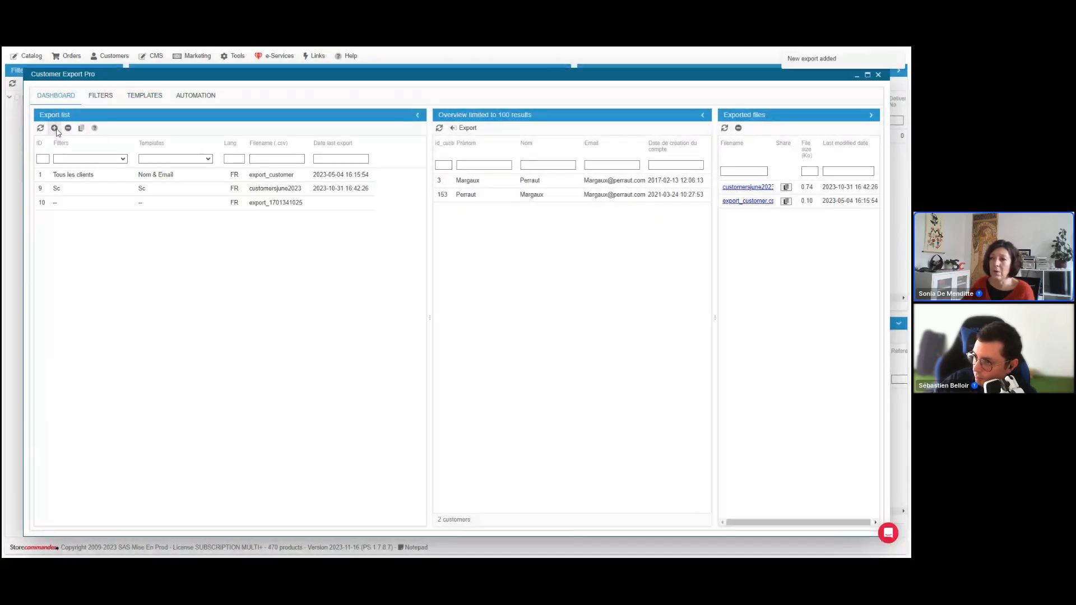
click(90, 202)
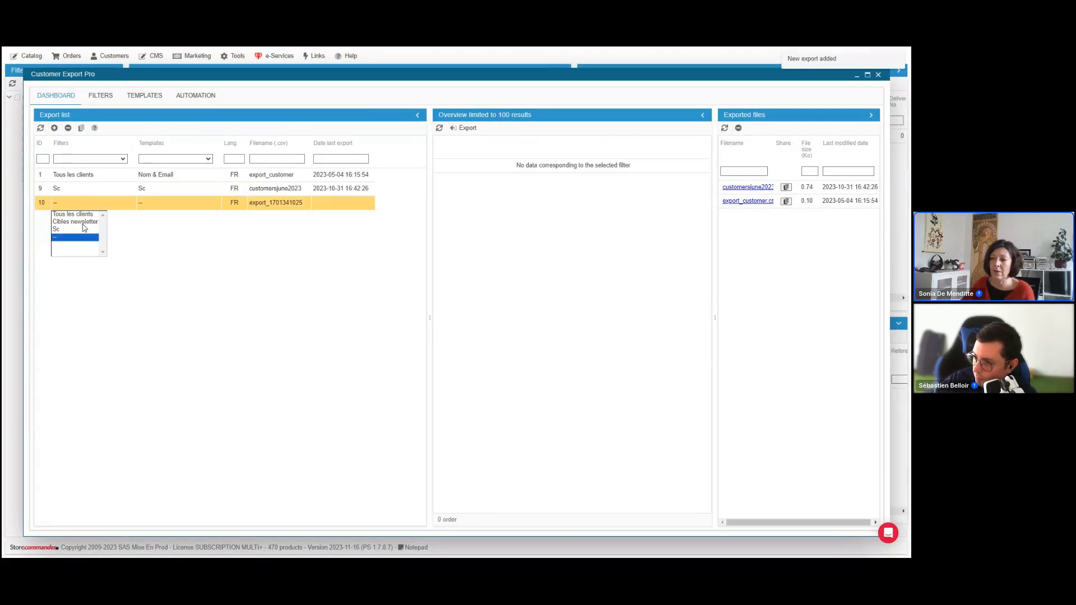
click(81, 229)
click(146, 202)
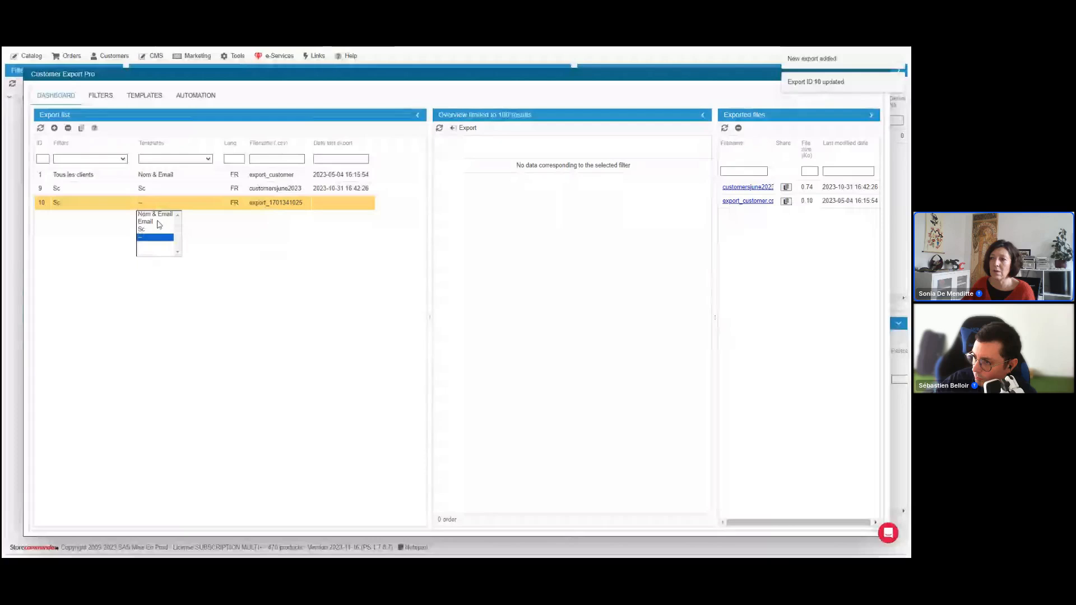
click(157, 223)
click(231, 203)
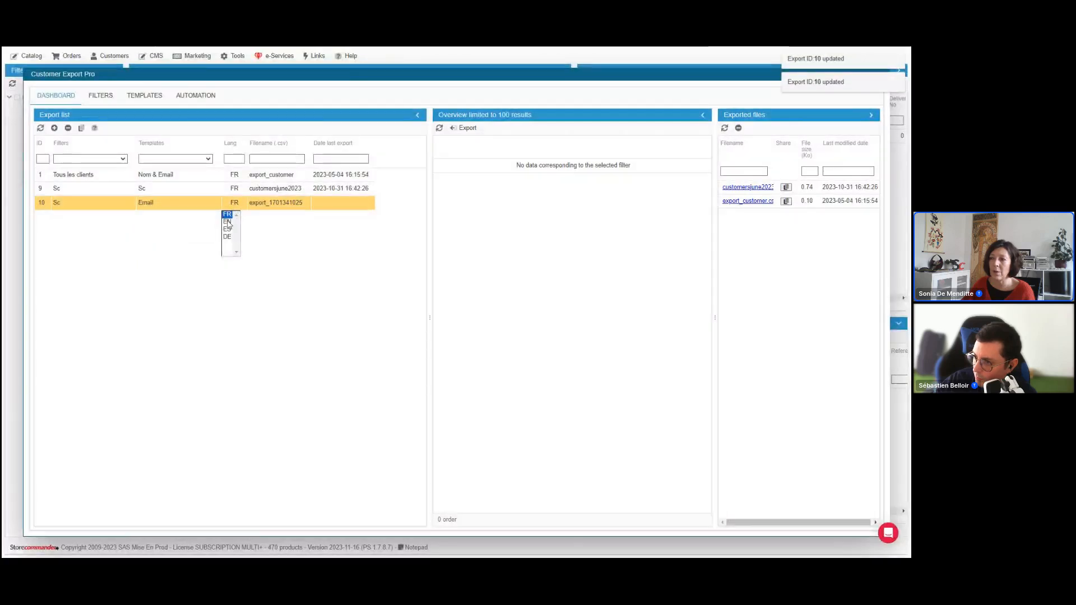
click(228, 221)
Set the new export's CSV filename to "name".
click(280, 204)
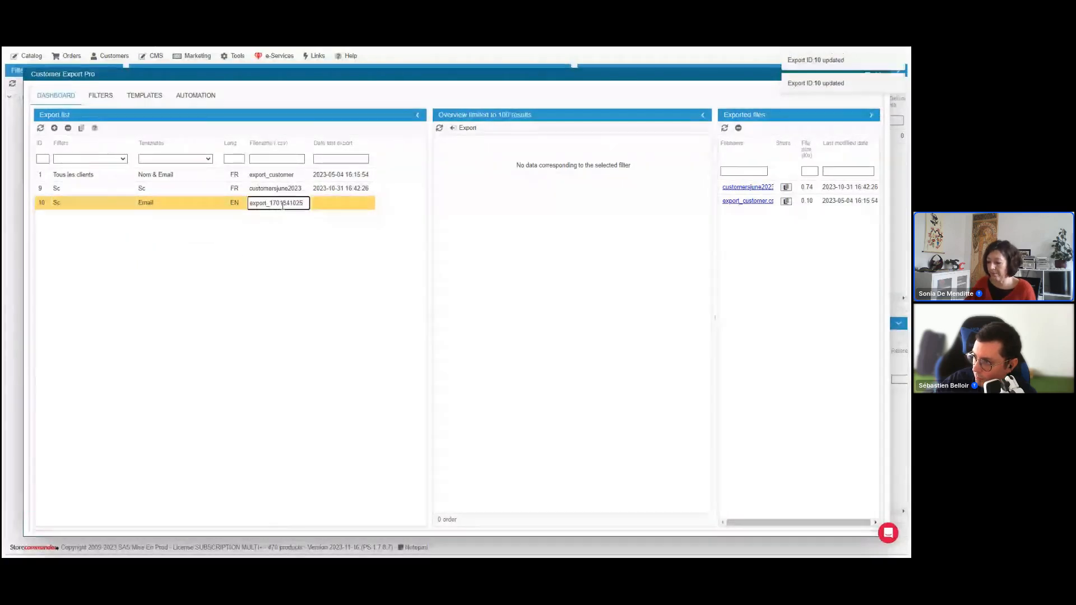
key(BackSpace)
key(BackSpace)
key(BackSpace)
key(BackSpace)
key(BackSpace)
key(BackSpace)
key(BackSpace)
key(BackSpace)
key(BackSpace)
key(BackSpace)
key(BackSpace)
key(BackSpace)
key(BackSpace)
key(BackSpace)
key(BackSpace)
key(BackSpace)
key(BackSpace)
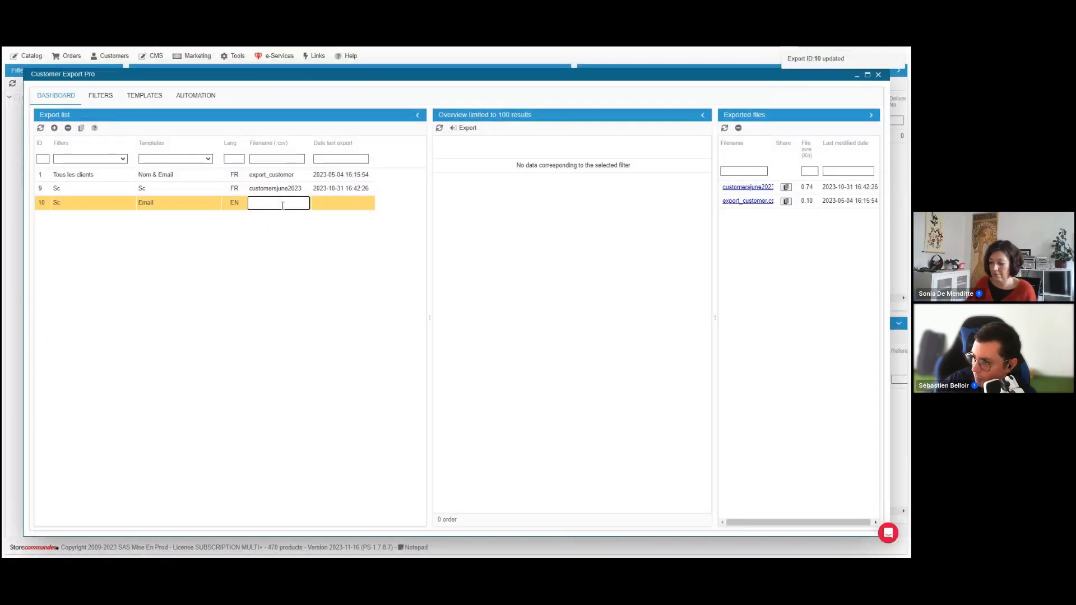
text(name)
key(Return)
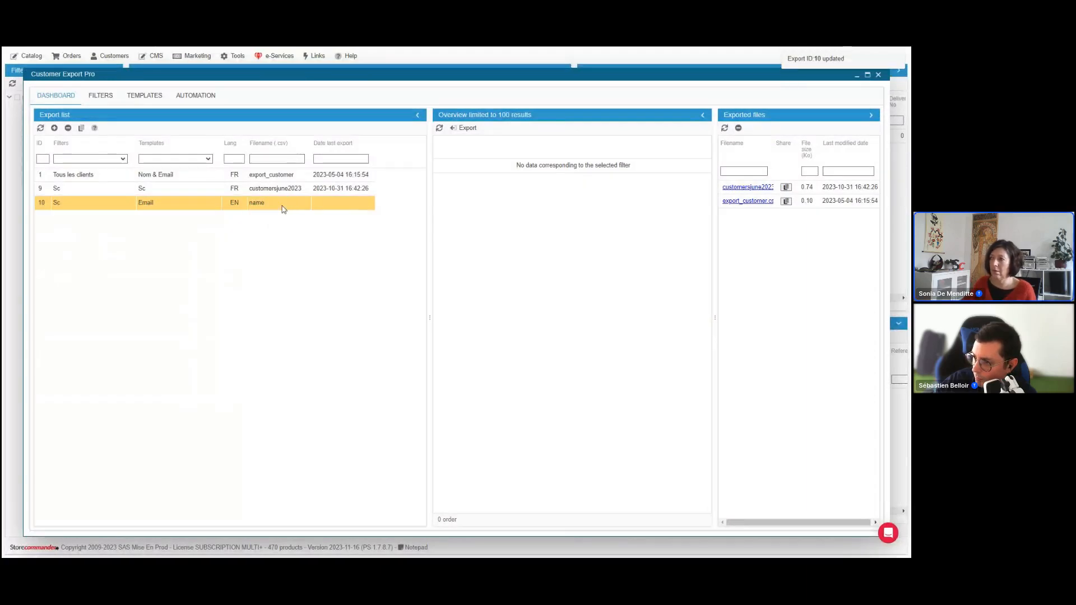
click(592, 163)
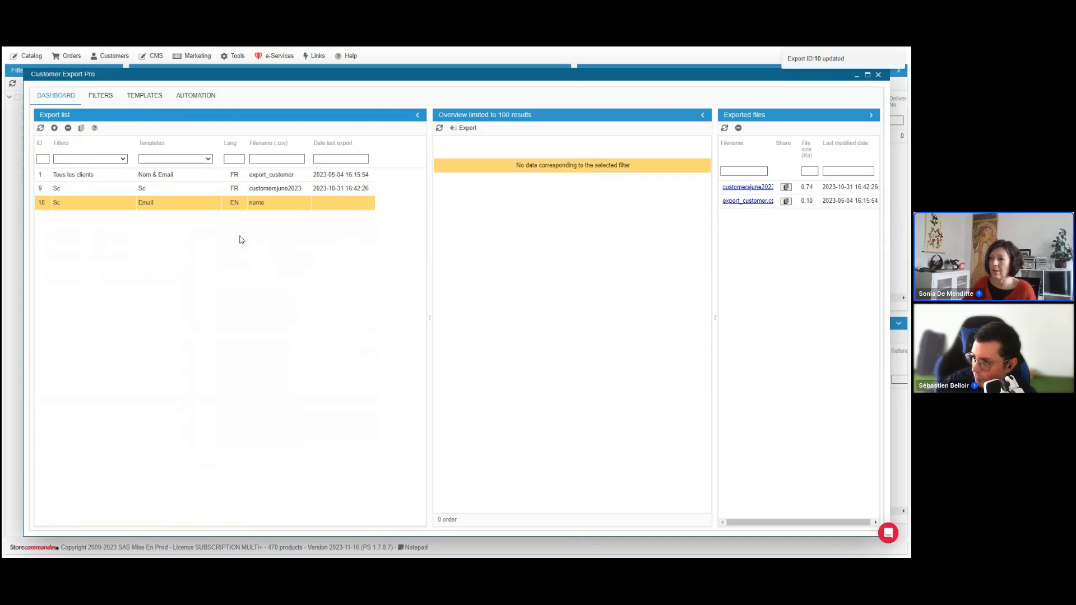
Run the existing customersjune2023 export and widen the exported files list to show the file details.
click(306, 188)
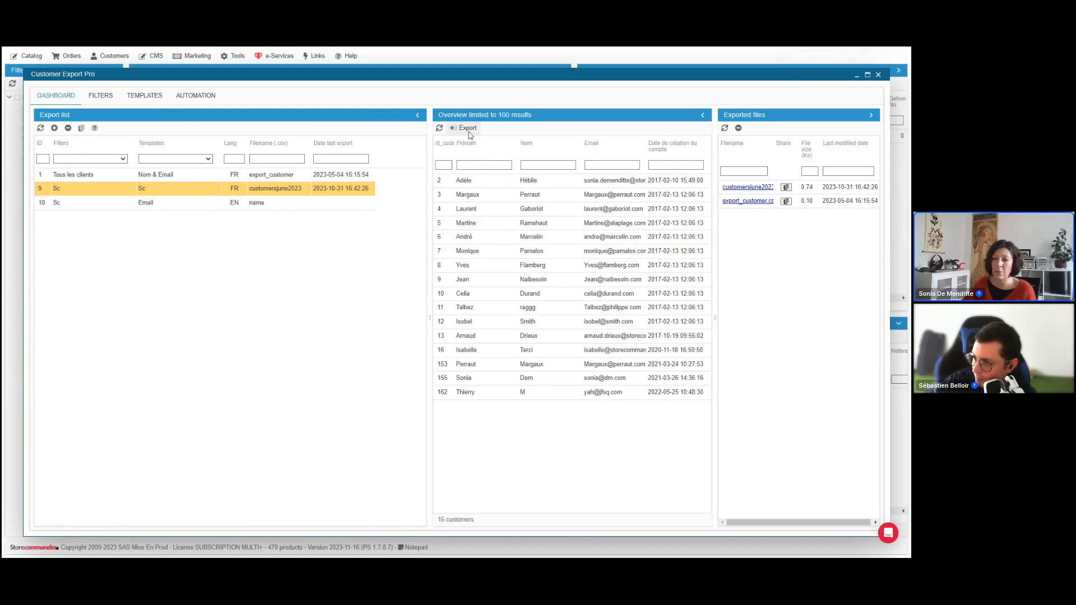
click(467, 129)
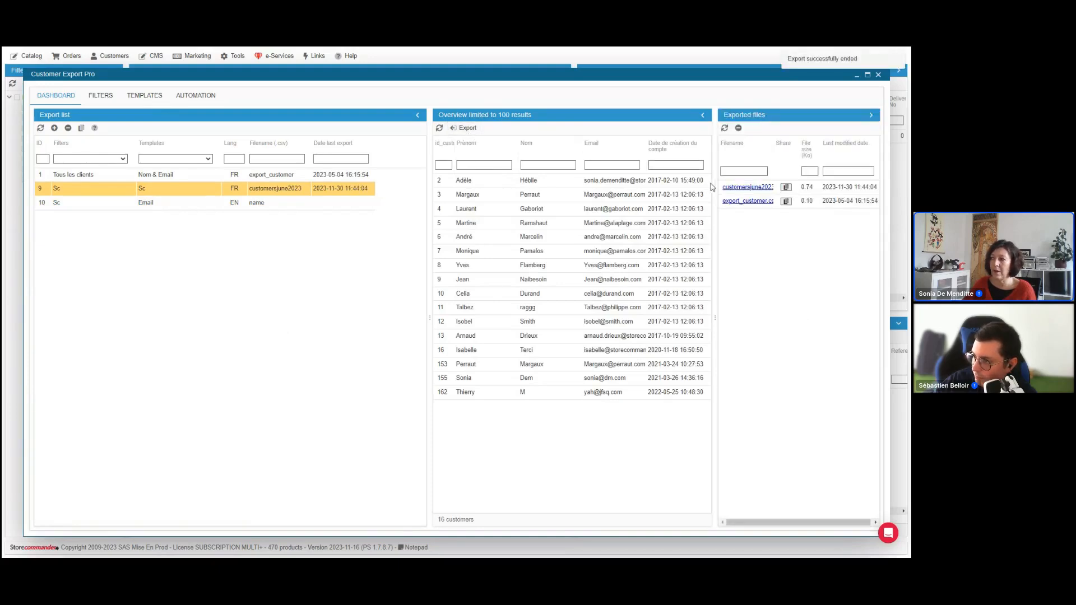
drag(692, 190, 635, 189)
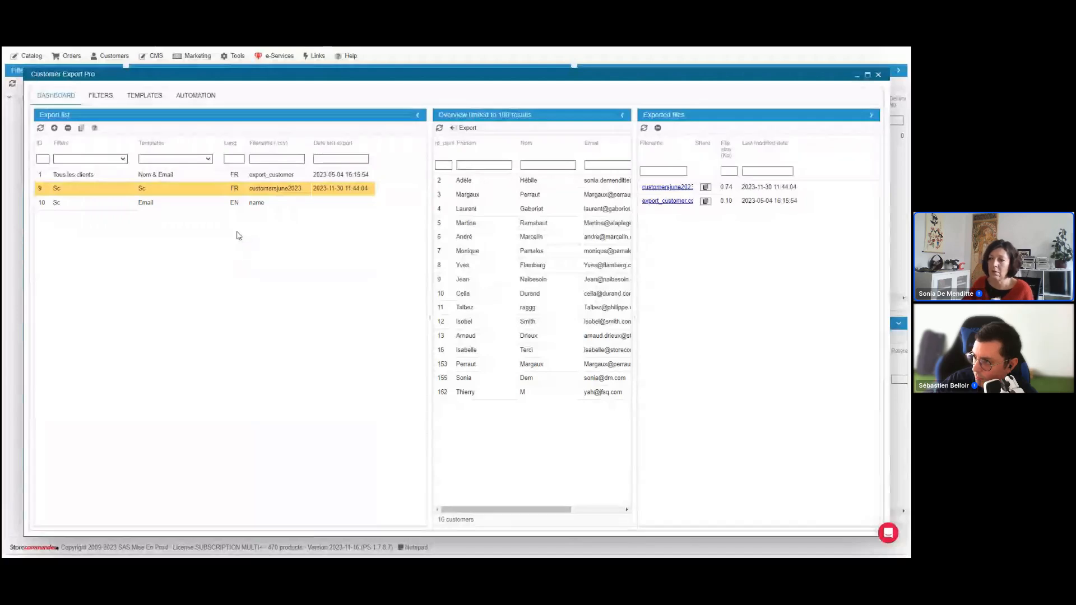
Select the new export, close Customer Export Pro and switch to the presentation's Question time slide.
click(104, 206)
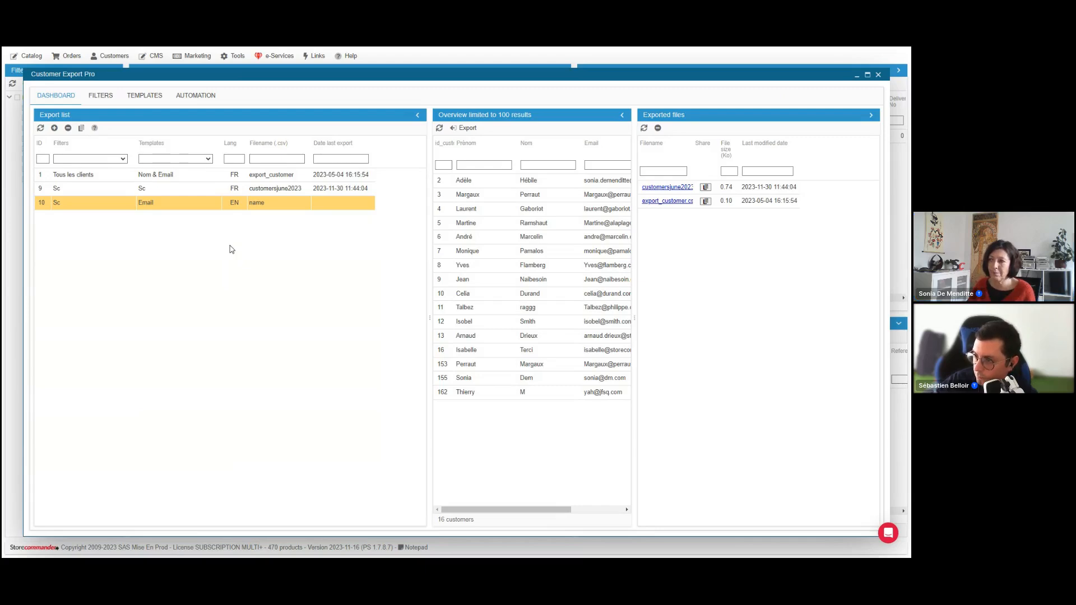
click(878, 75)
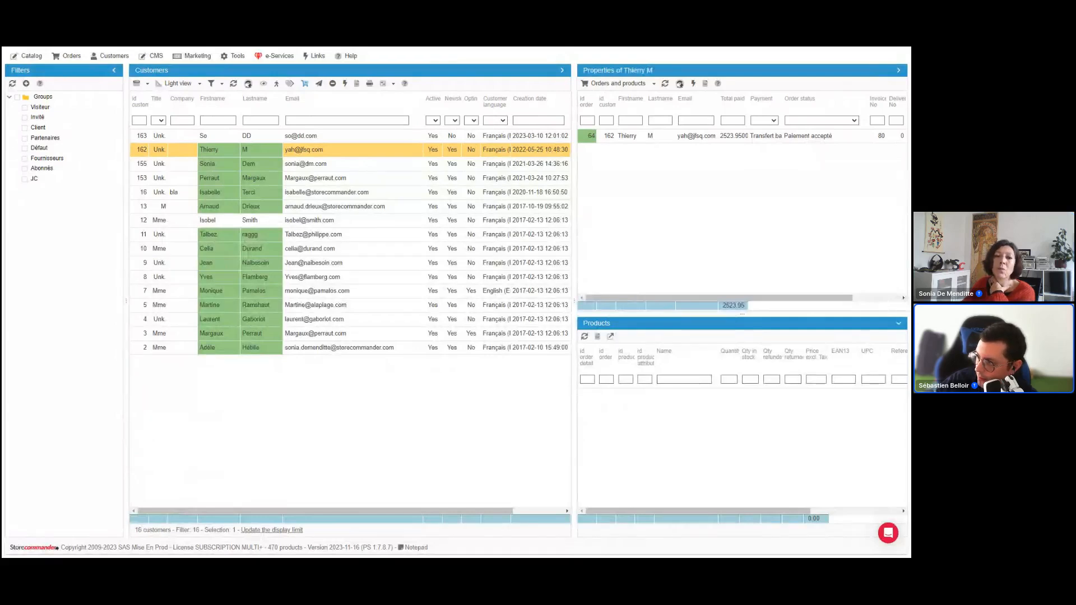
key(alt+Tab)
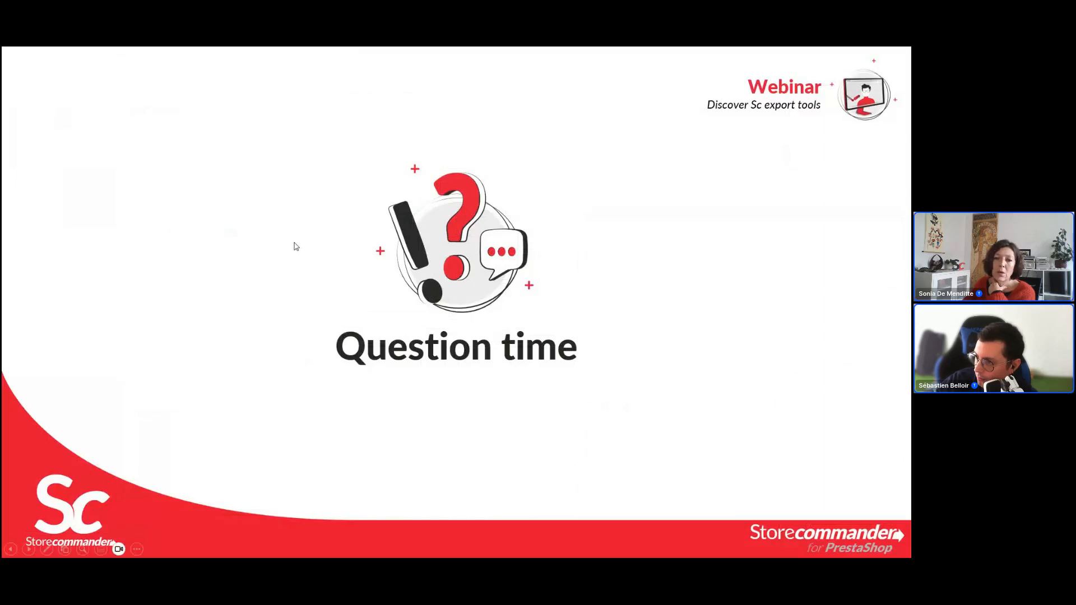